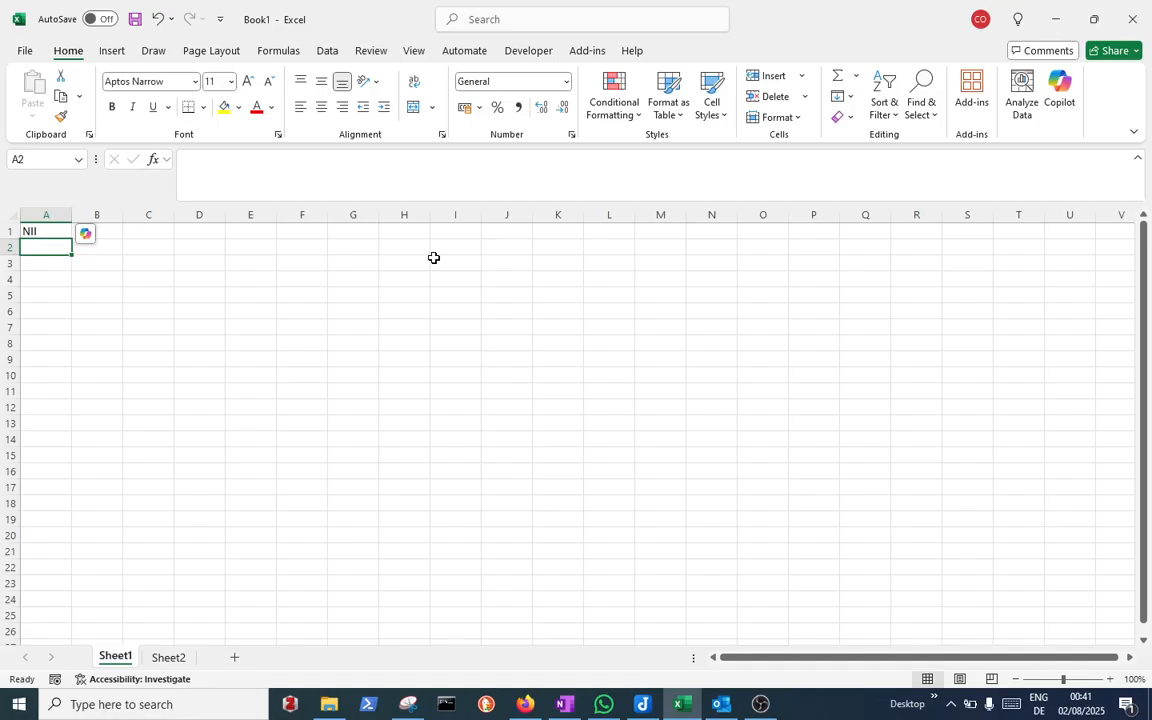
Enter the text '= Interest Income - Interest Expense' in B1 beside the NII label
click(112, 231)
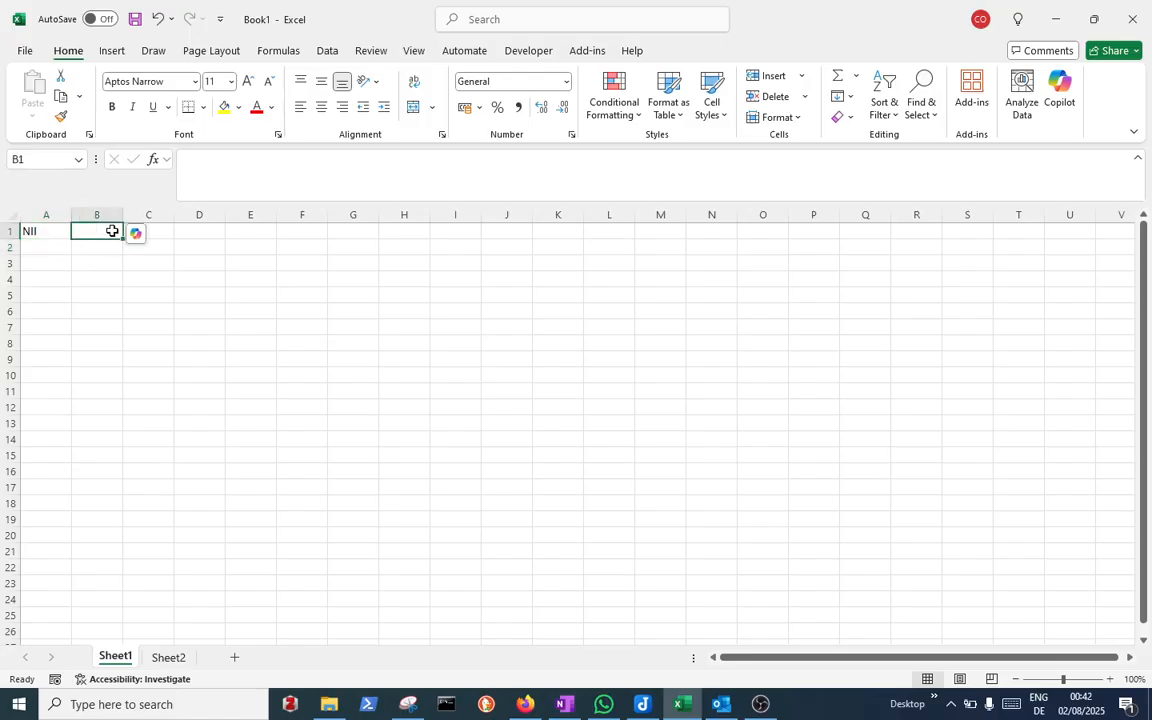
text(=)
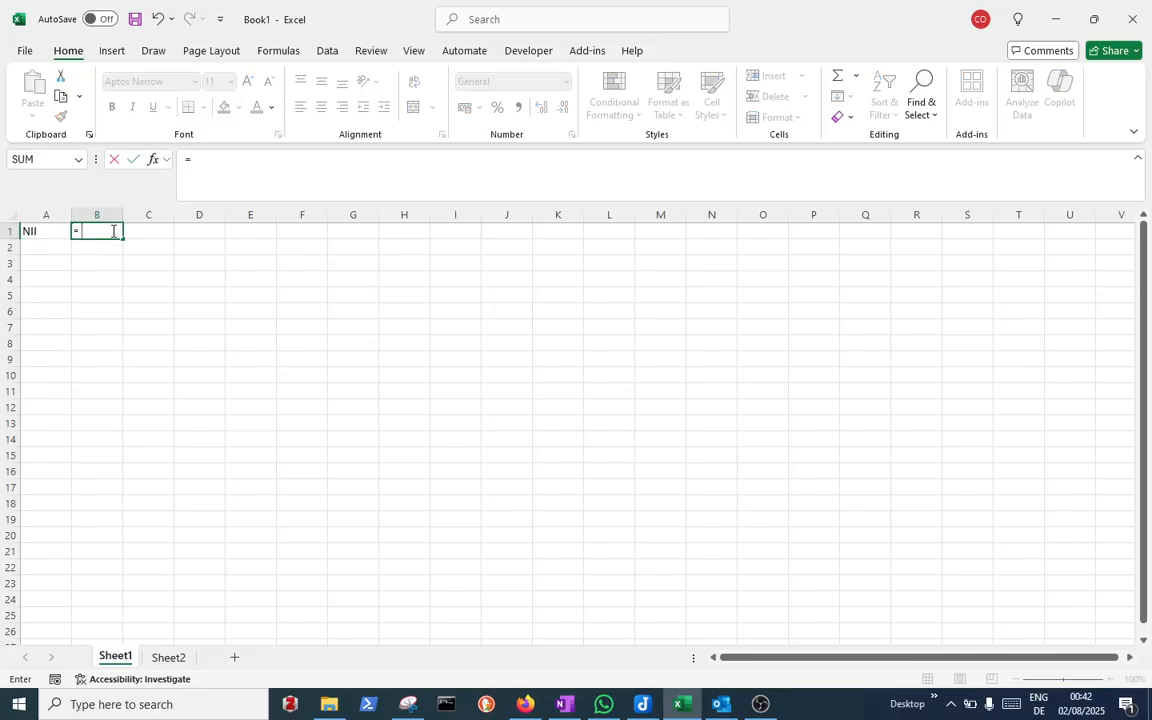
text( Int)
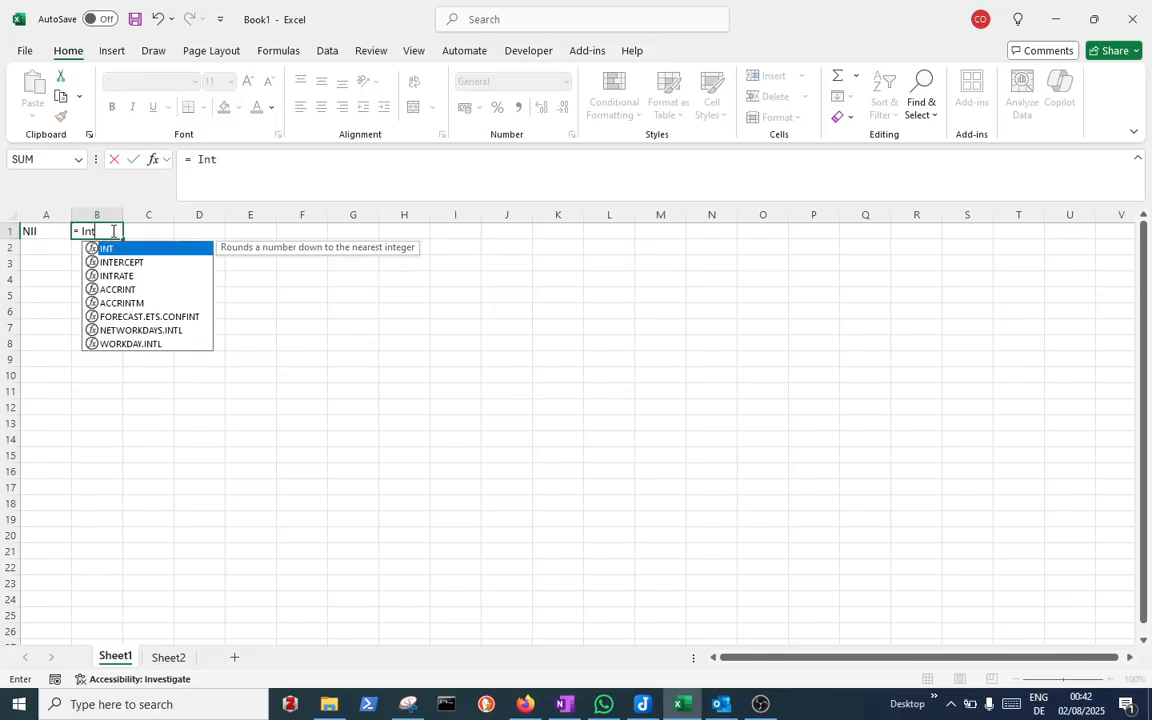
text(erest Income)
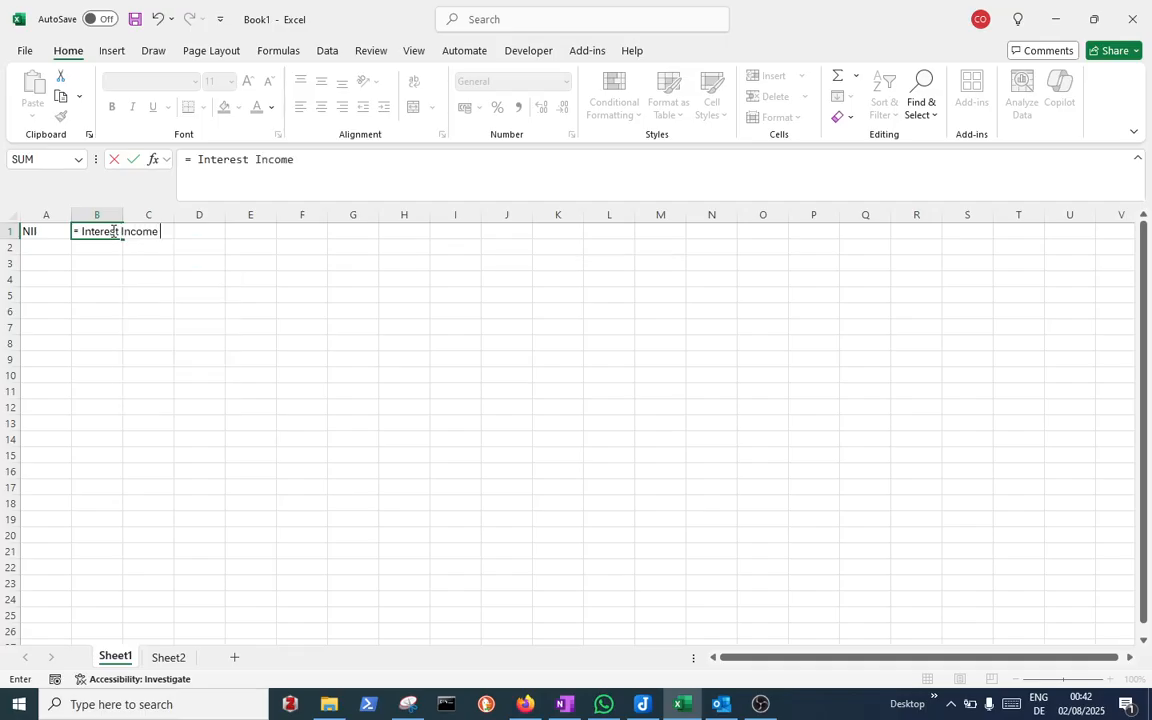
text( - Interest e)
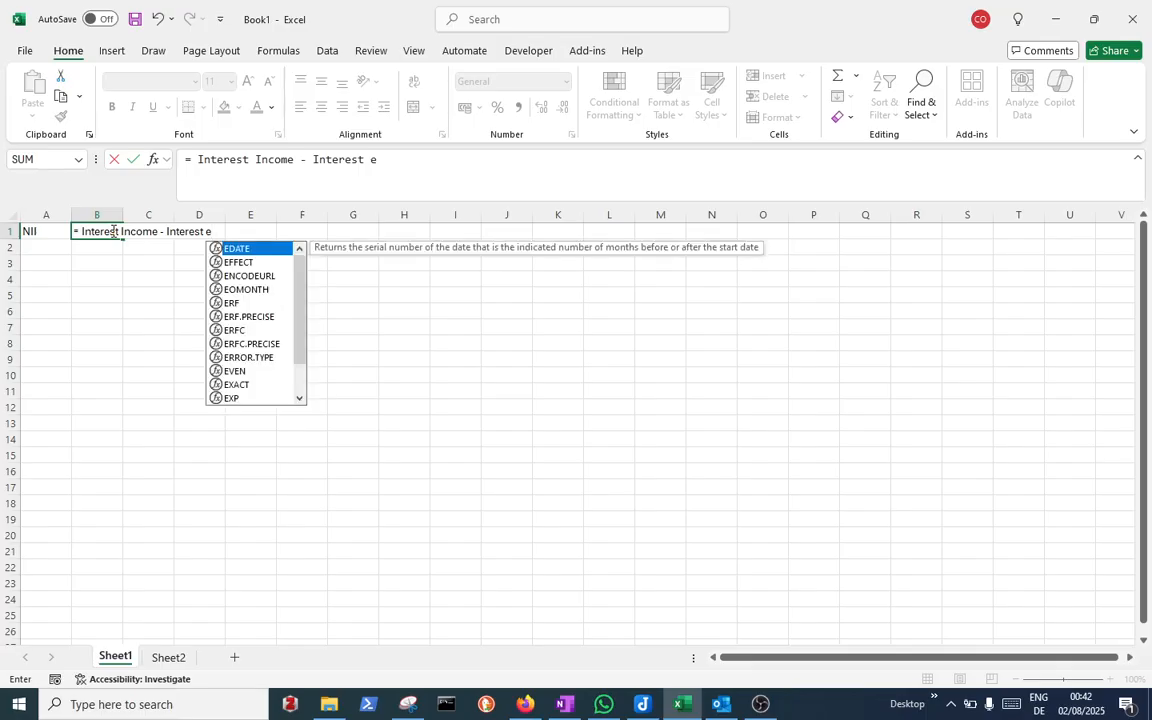
key(BackSpace)
text(Ex)
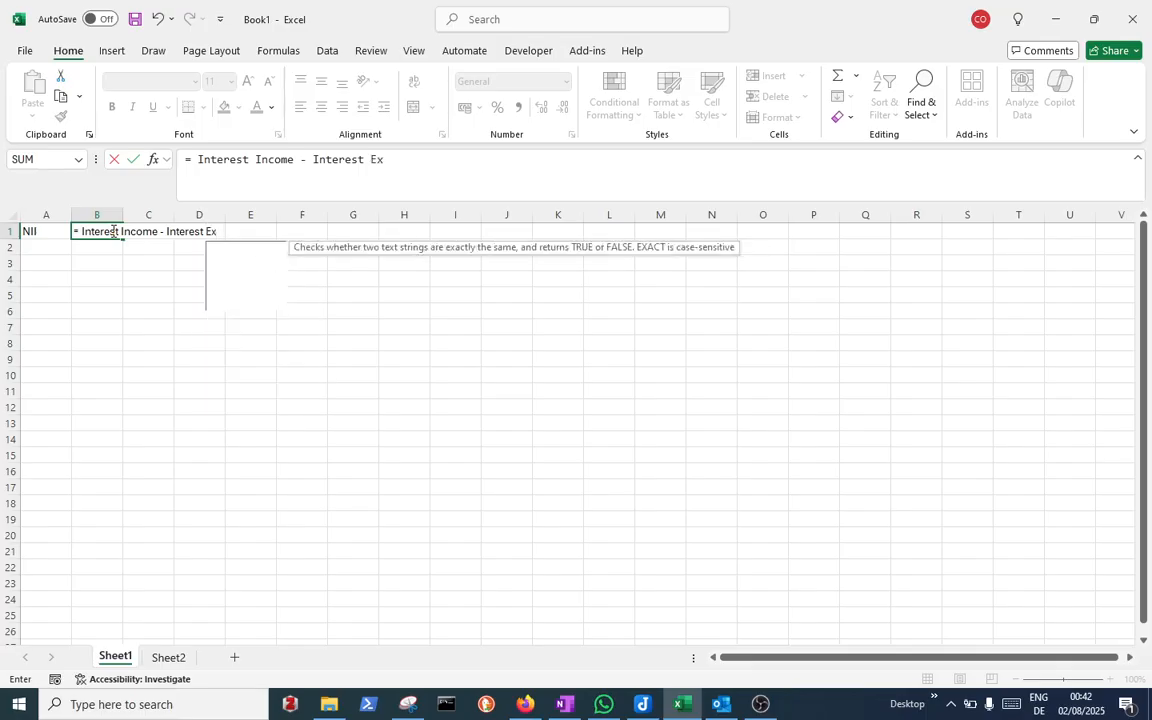
text(pense)
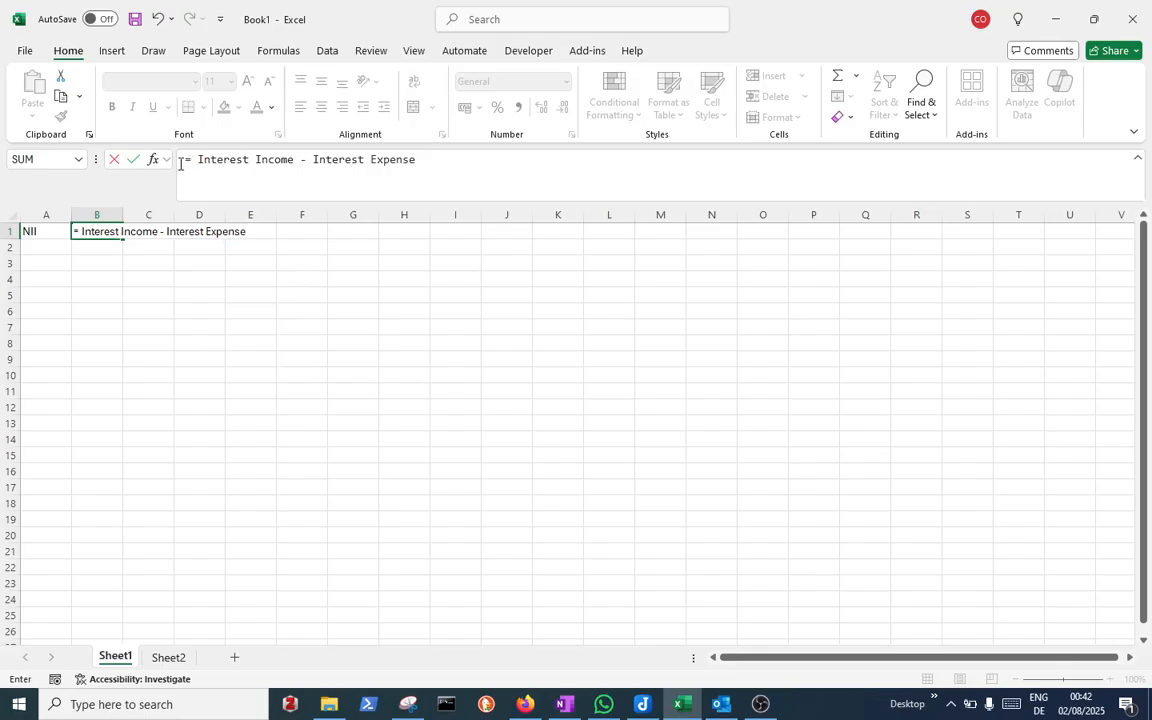
click(182, 160)
key(Return)
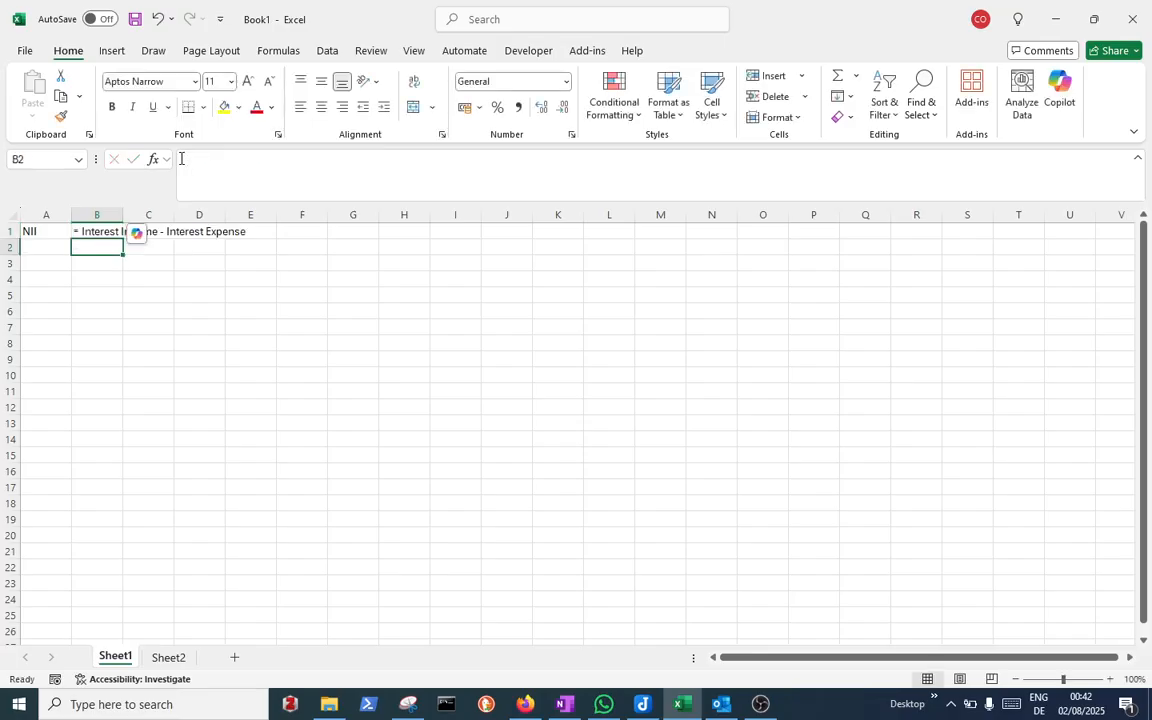
Enter the row labels Assets, Loans and Investment in A3 through A5
key(Down)
key(Left)
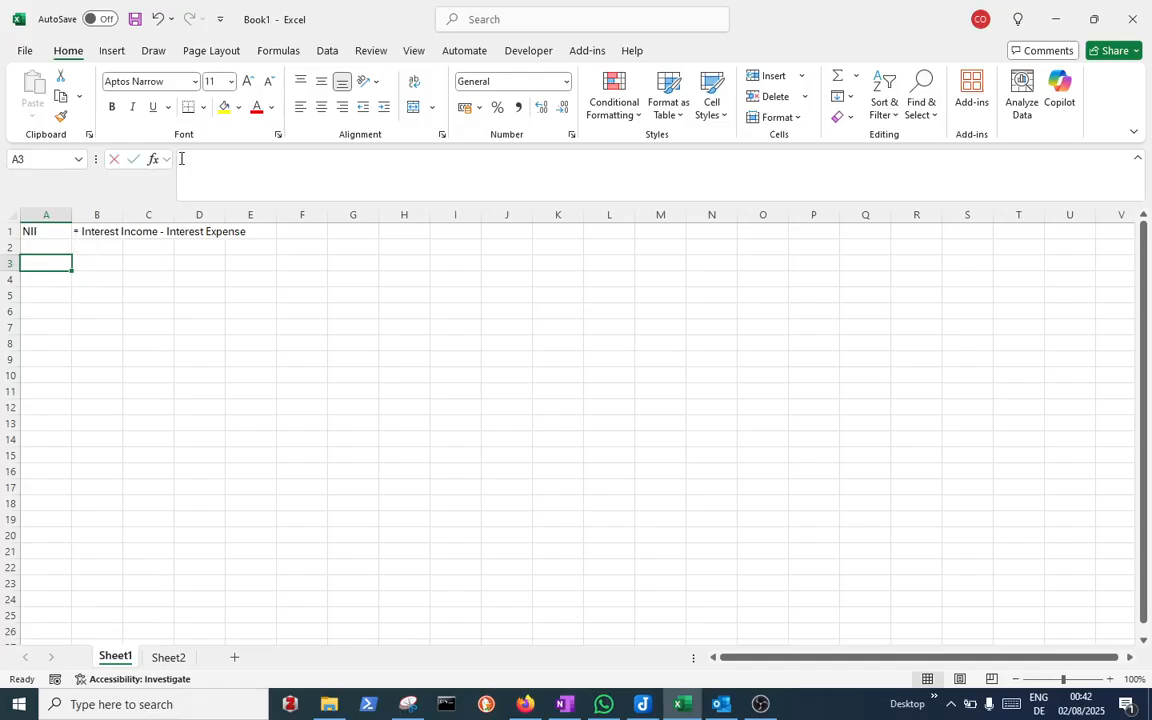
text(Assets)
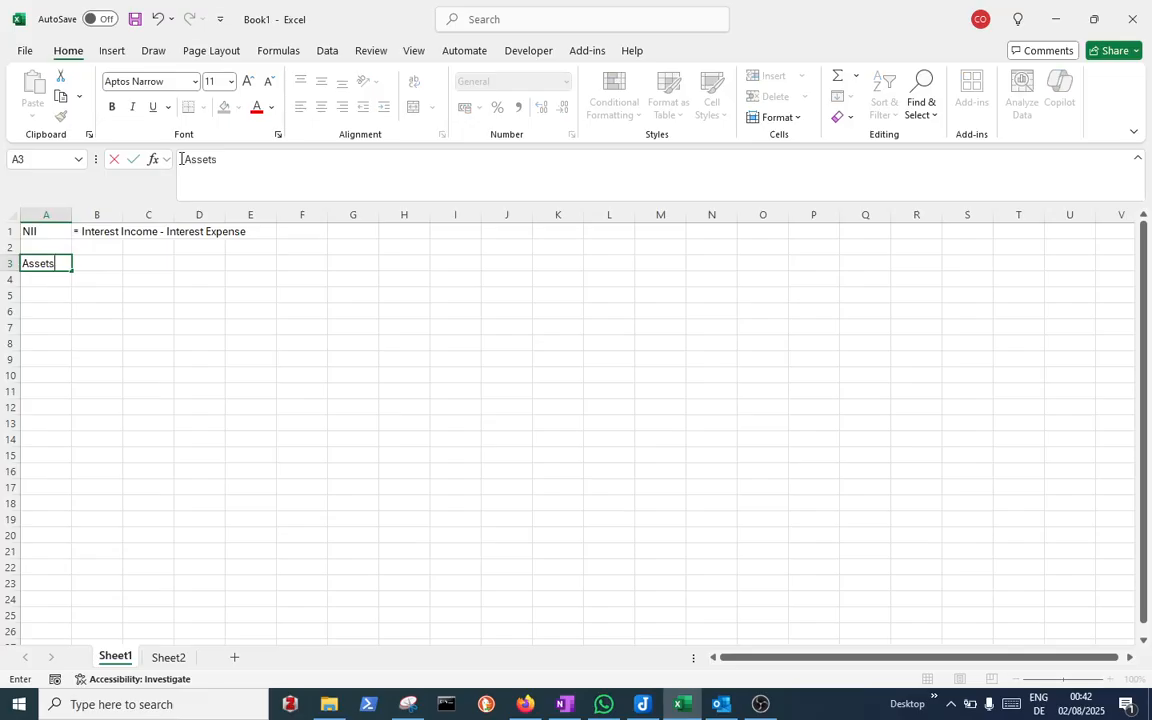
key(Return)
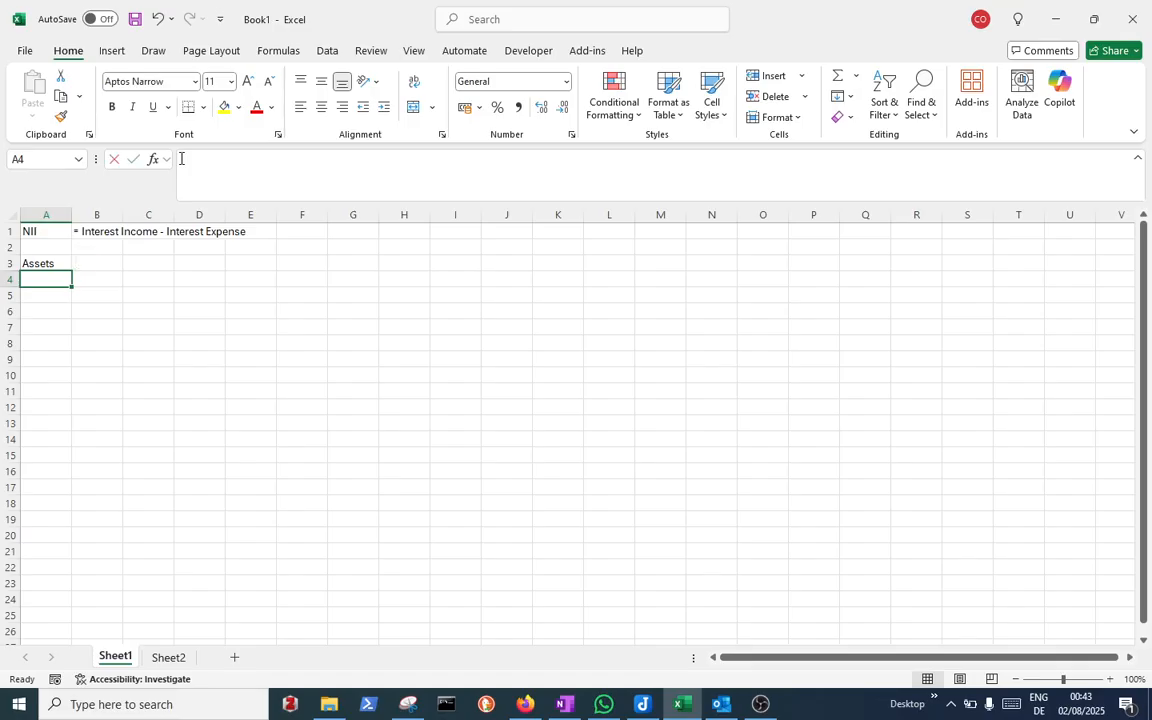
text(Loans)
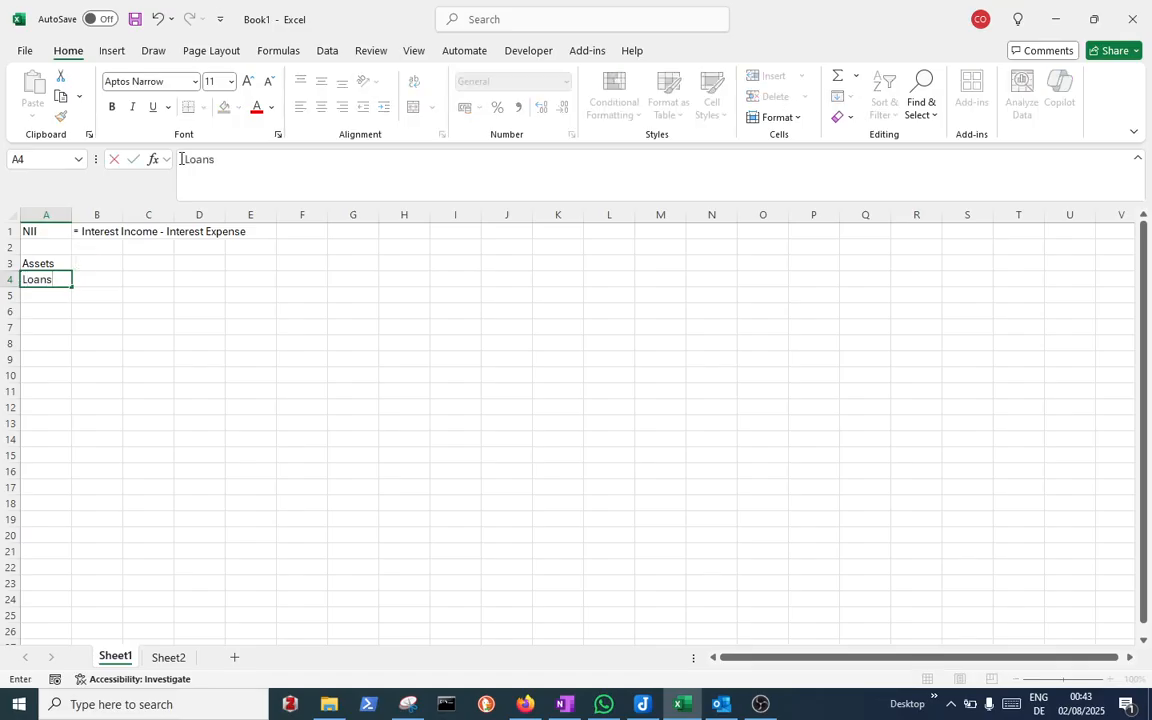
key(Return)
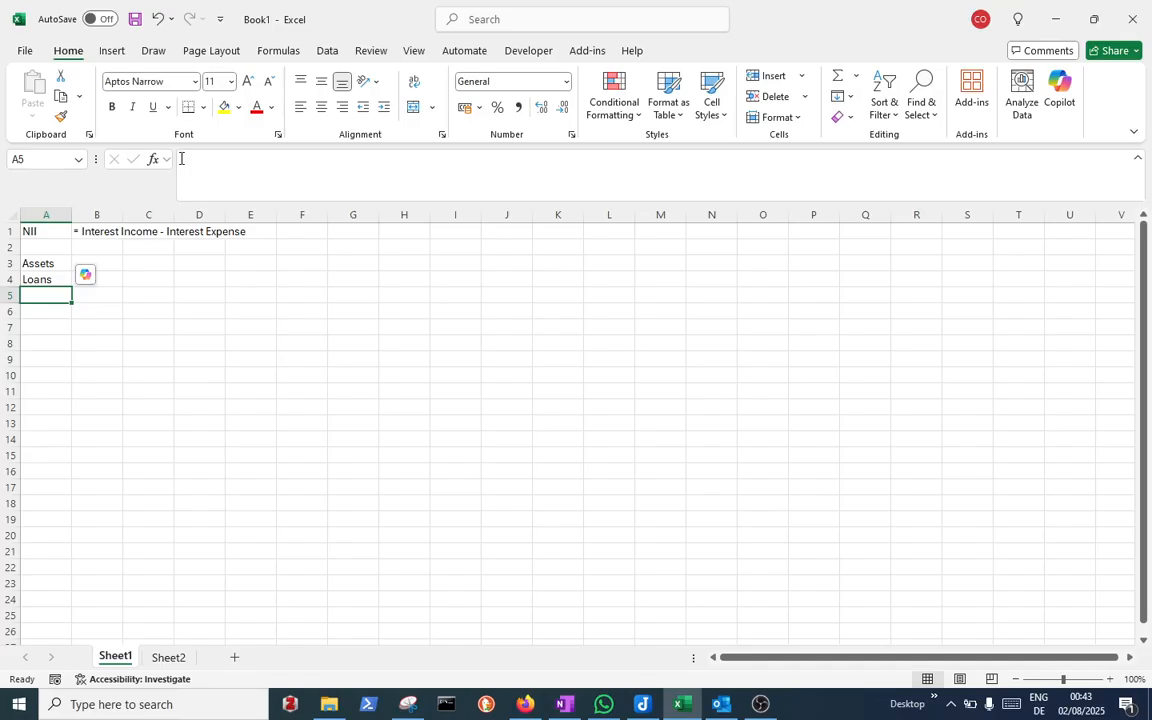
text(In)
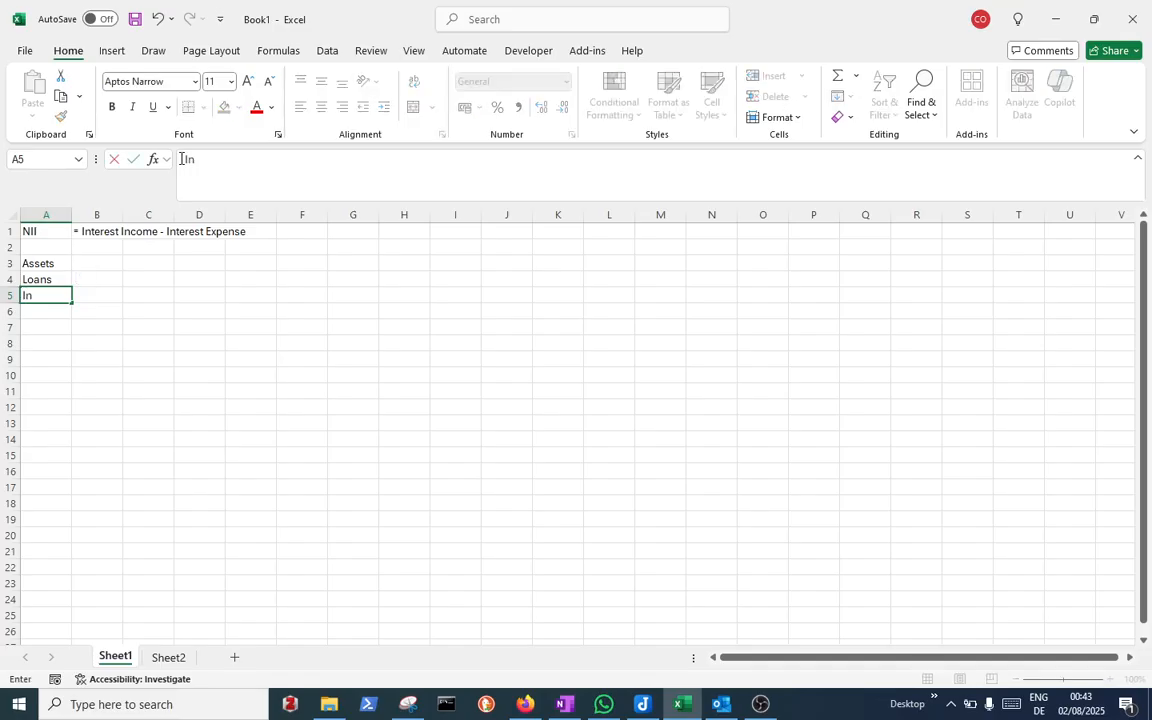
text(vestment)
key(Return)
key(Return)
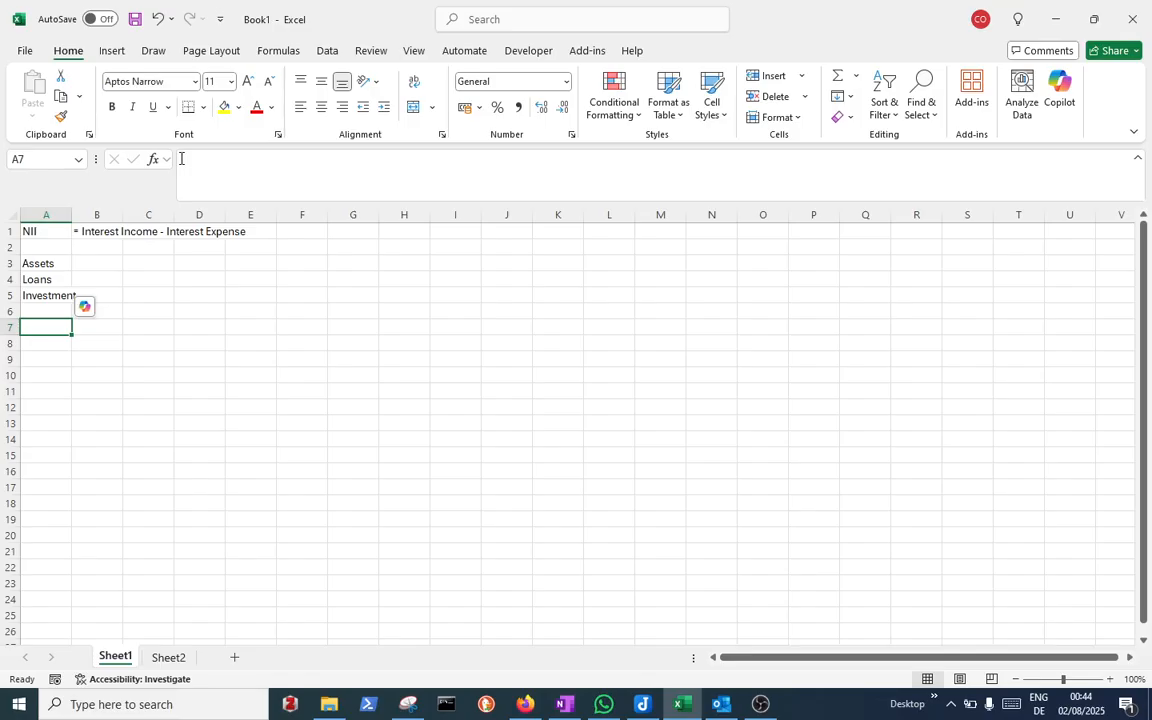
Enter 600 for Loans and 300 for Investment in column B
key(Up)
key(Up)
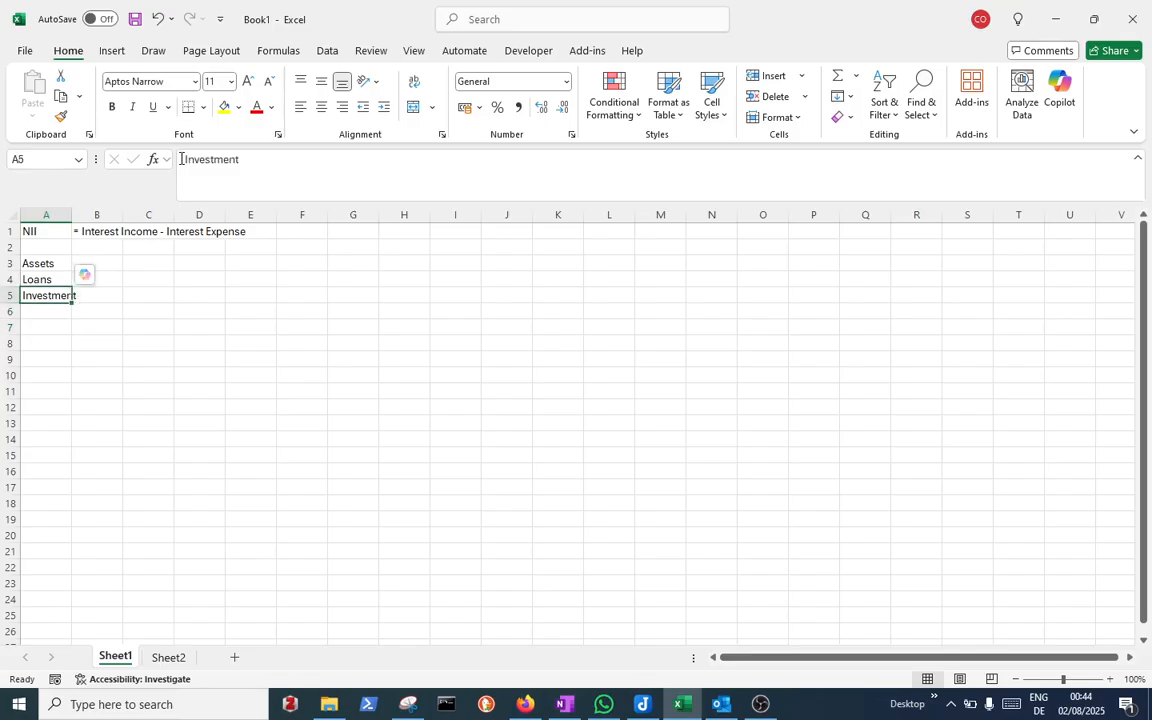
key(Right)
key(Up)
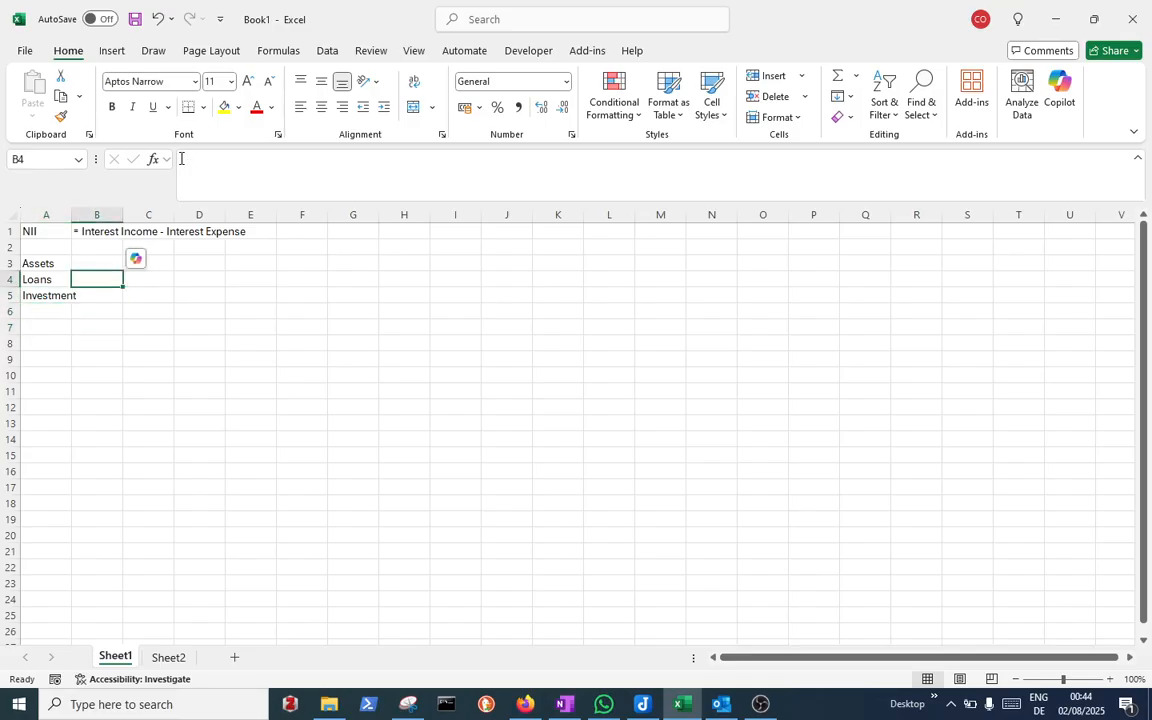
text(600)
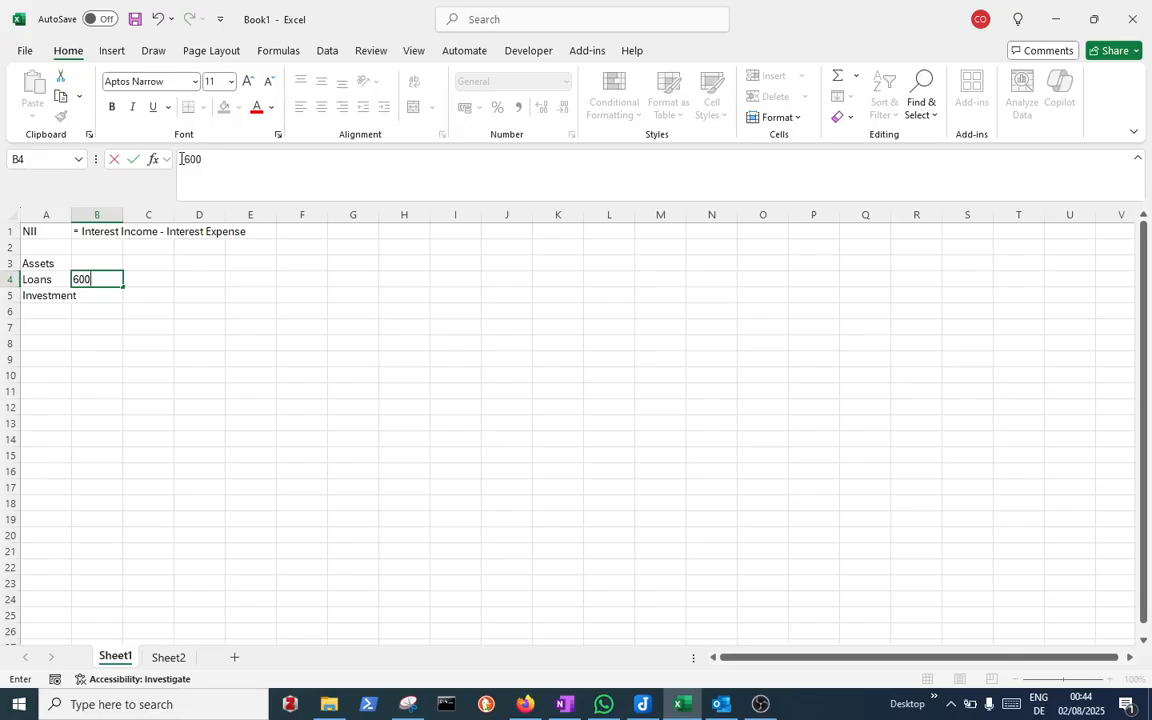
key(Return)
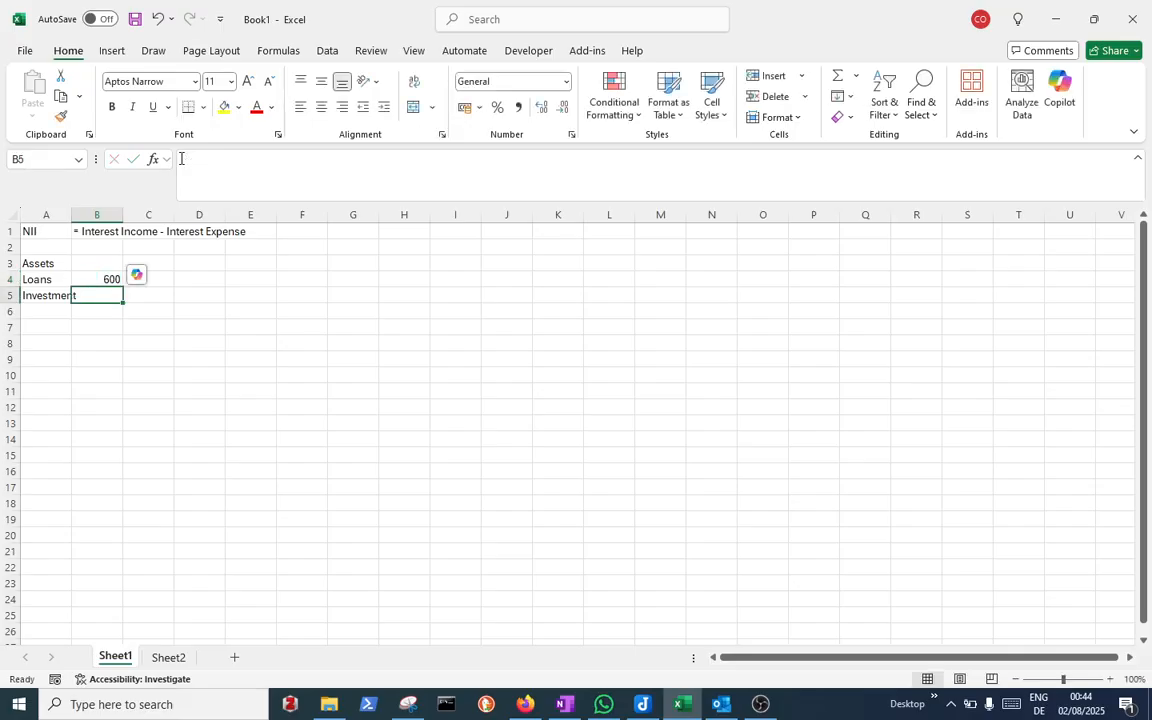
key(Up)
key(Up)
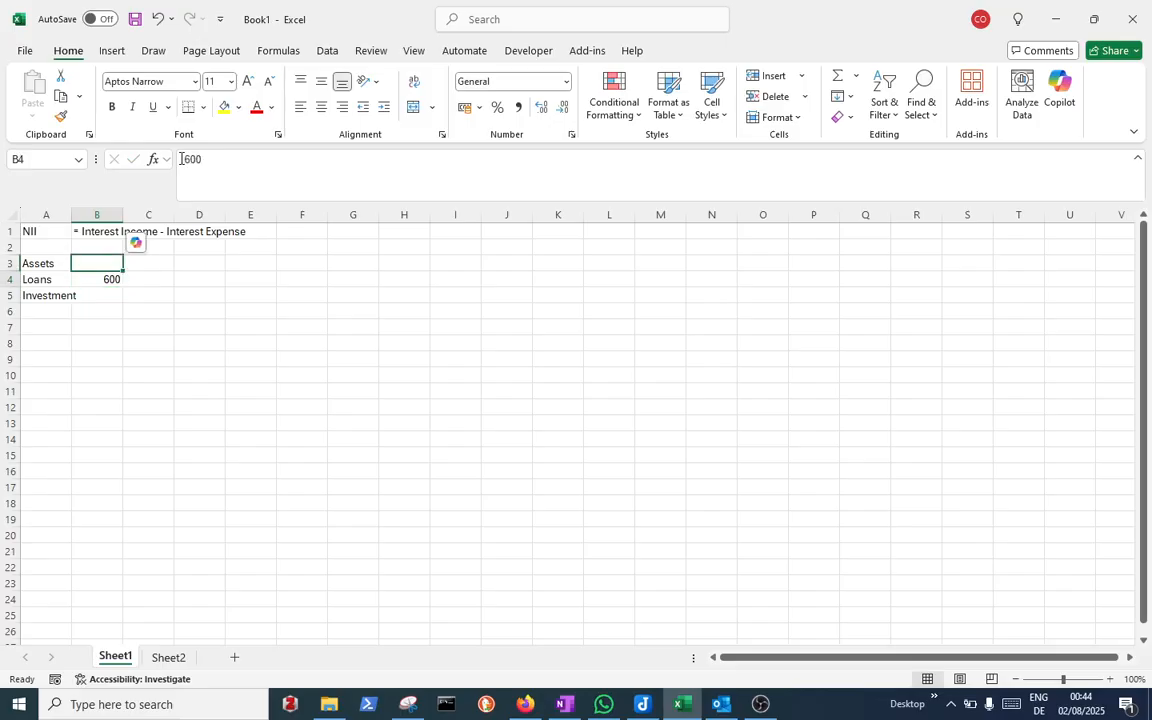
key(Down)
key(Down)
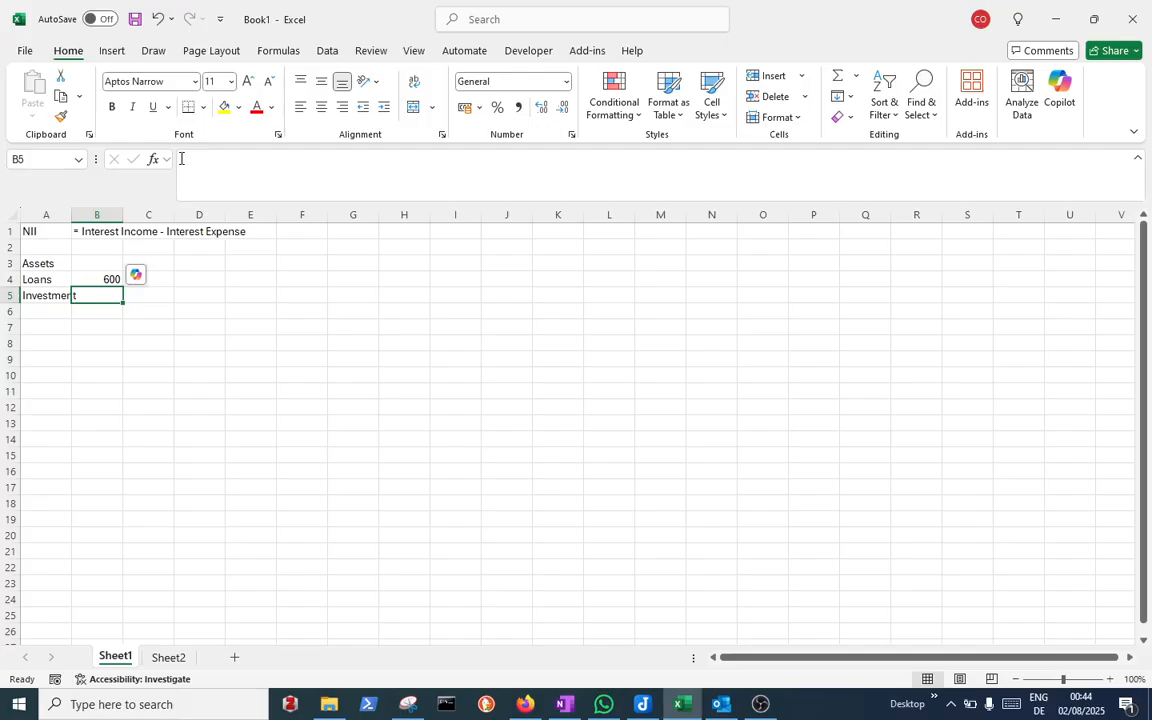
text(300)
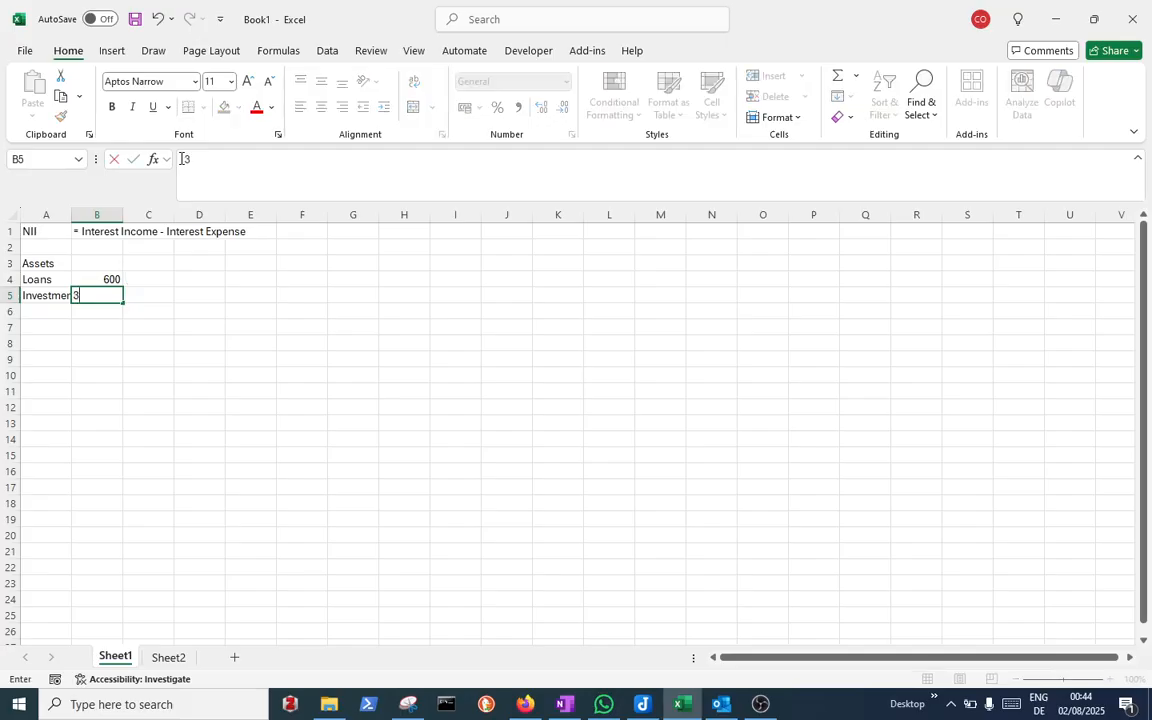
key(Return)
Add the unit header 'USD m' in B3 above the asset values
key(Up)
key(Up)
key(Up)
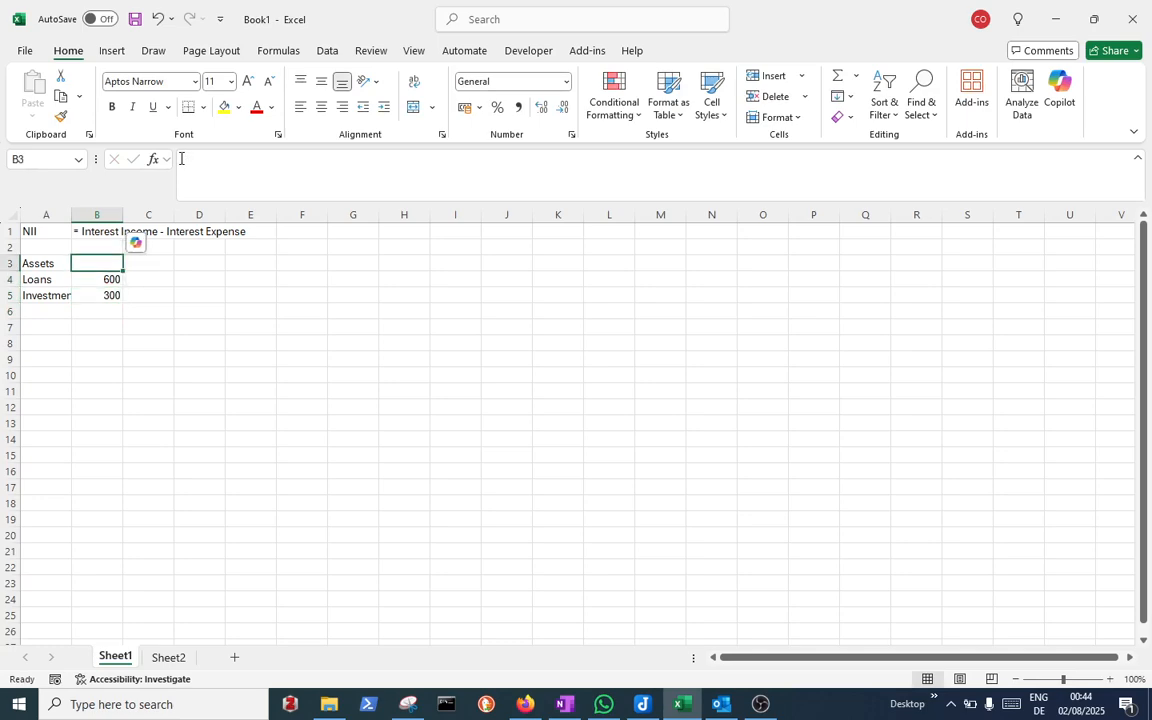
text(USD m)
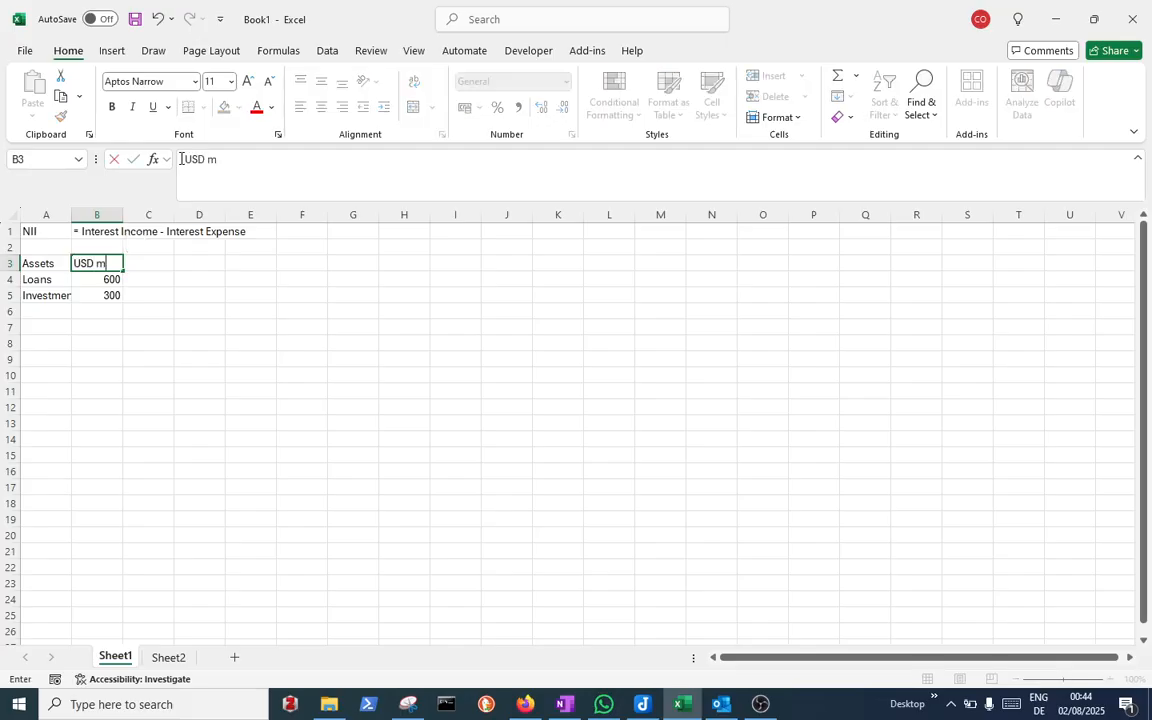
key(Return)
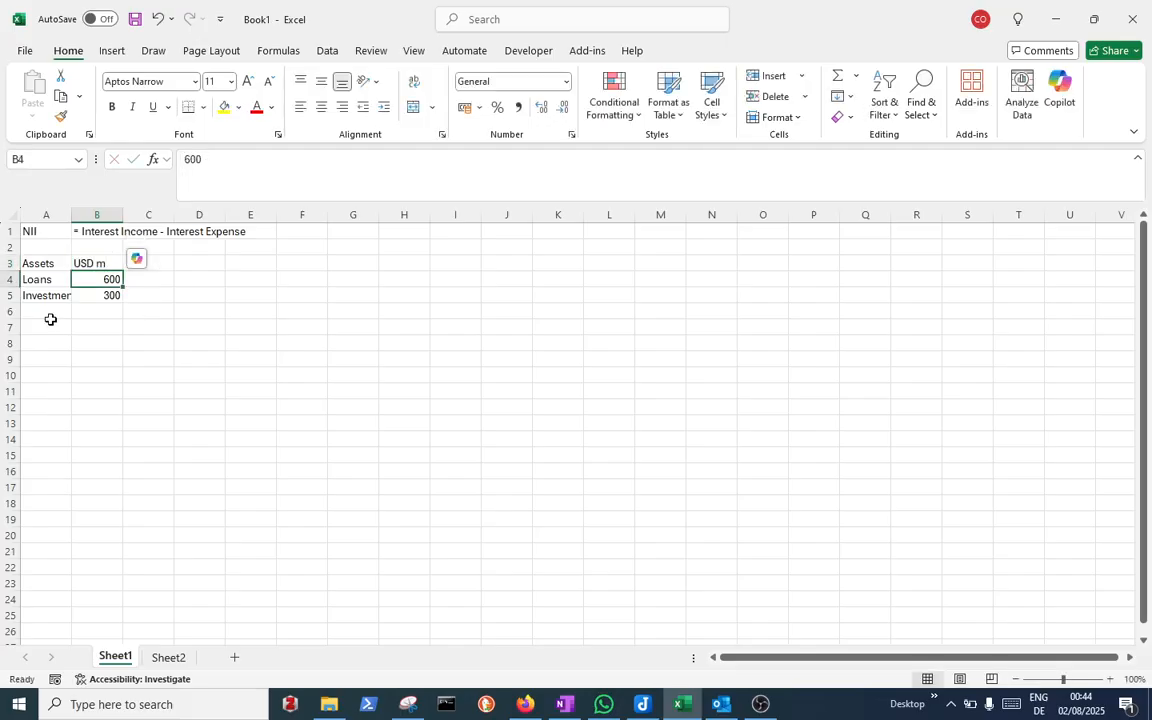
Enter the heading Liabilities in A7, correcting its missing first letter
click(44, 330)
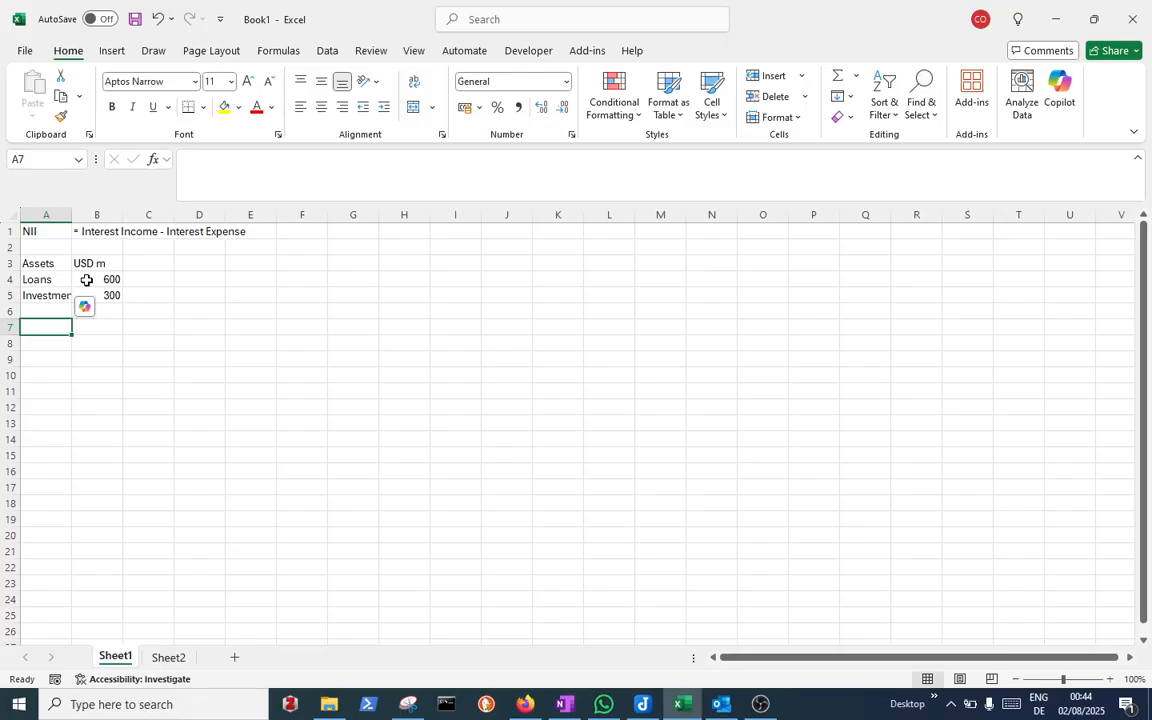
text(iabilities)
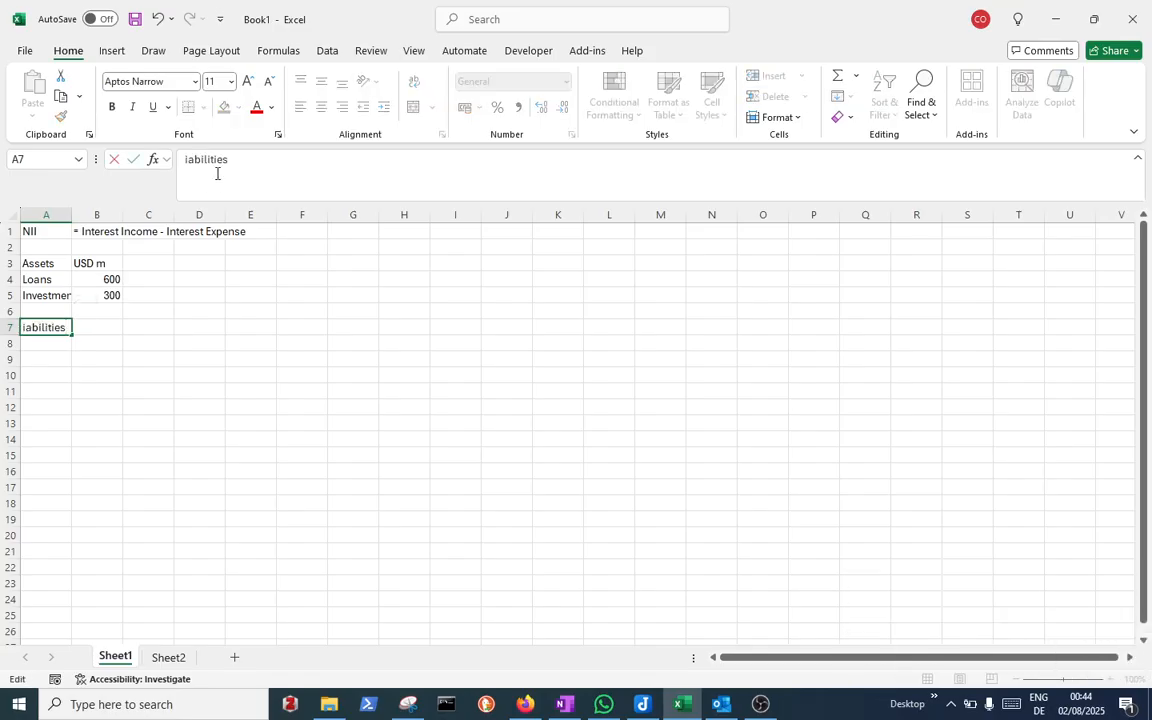
click(183, 161)
text(L)
key(Return)
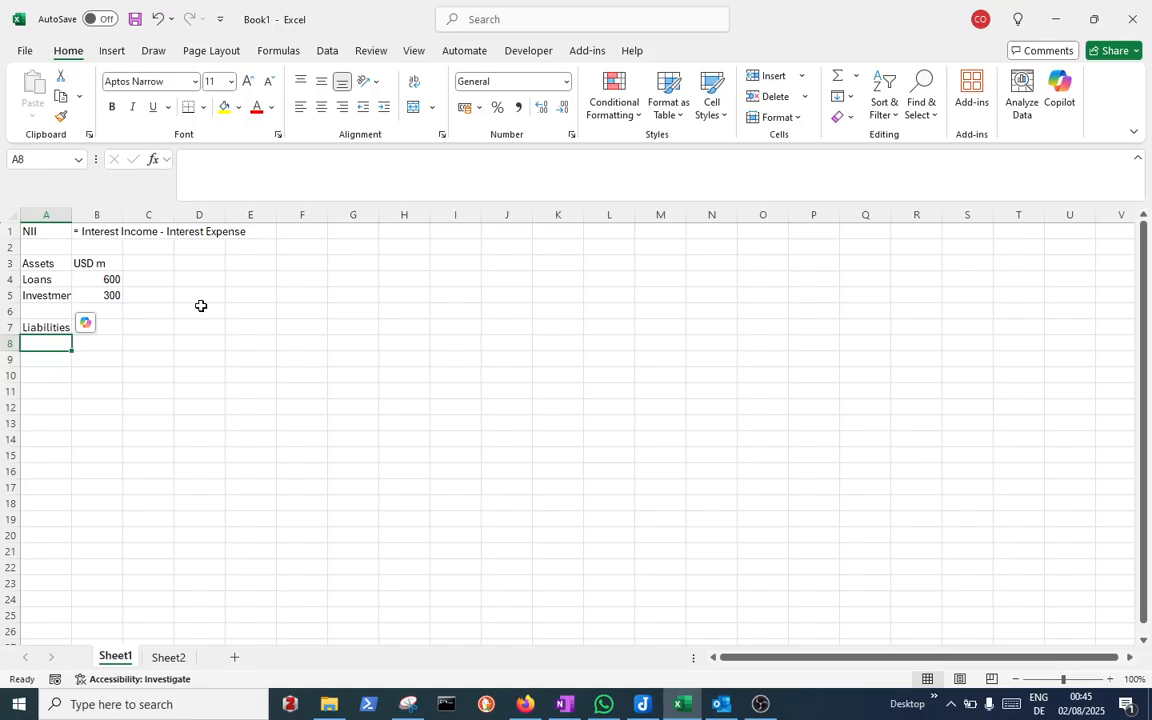
Add a Deposits row in A8 with the value 500 in B8
text(Dep)
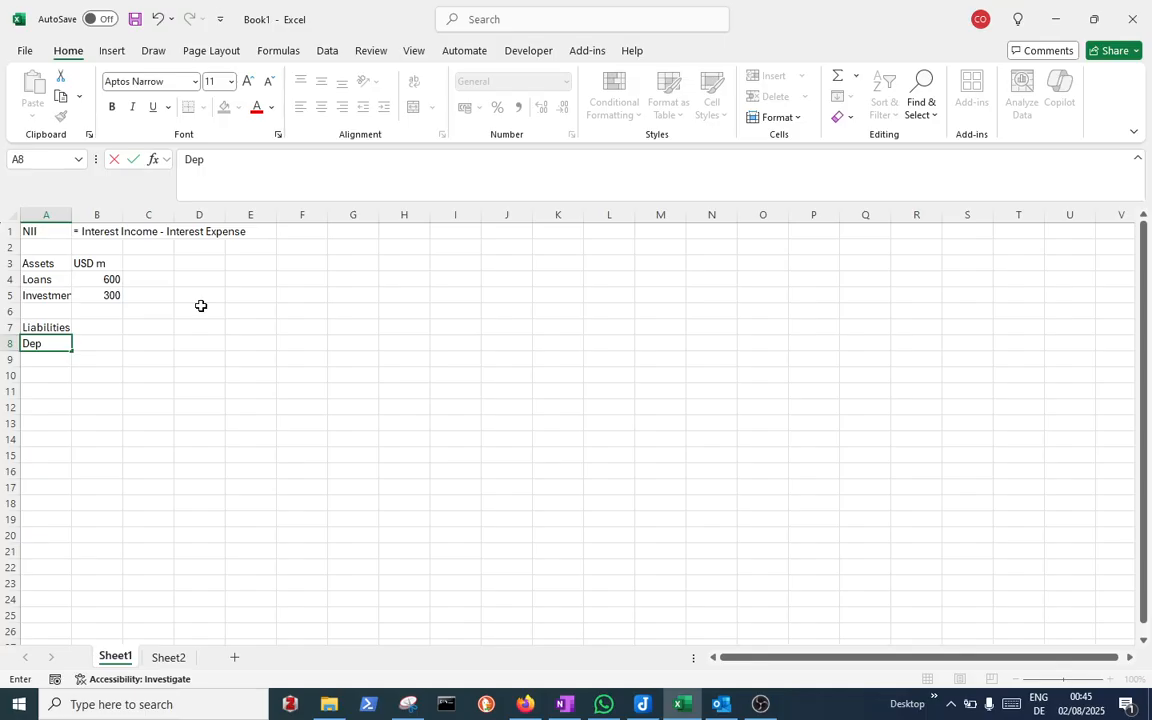
text(osits)
key(Return)
key(Up)
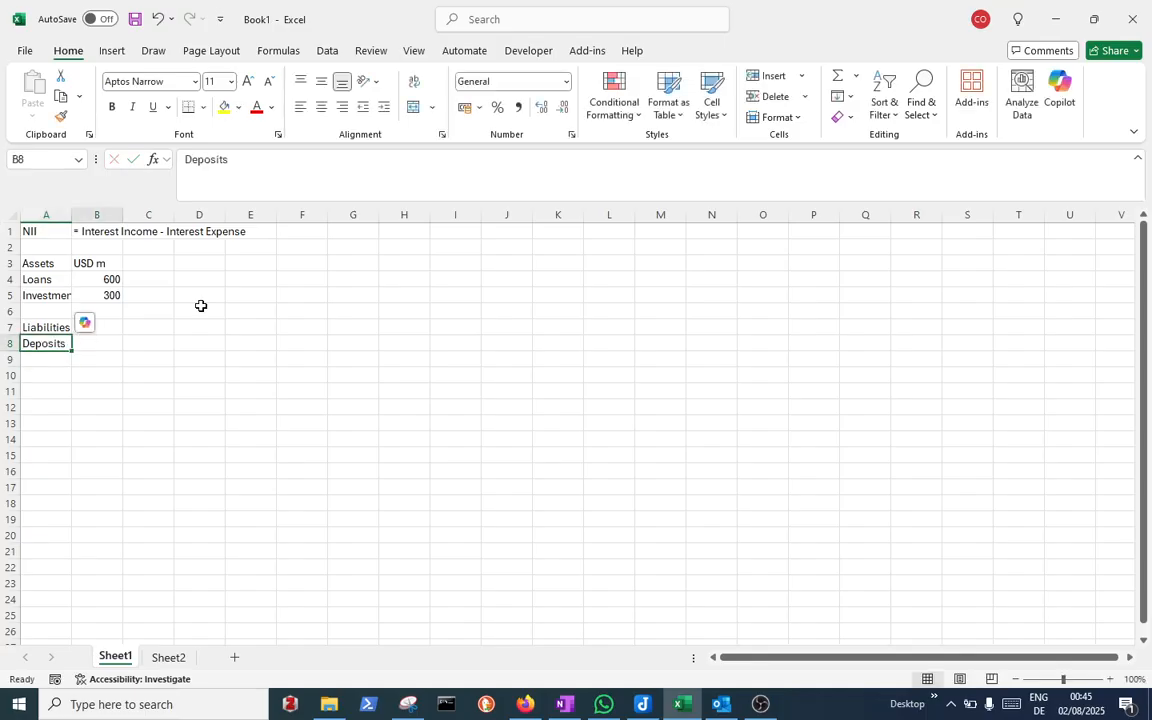
key(Right)
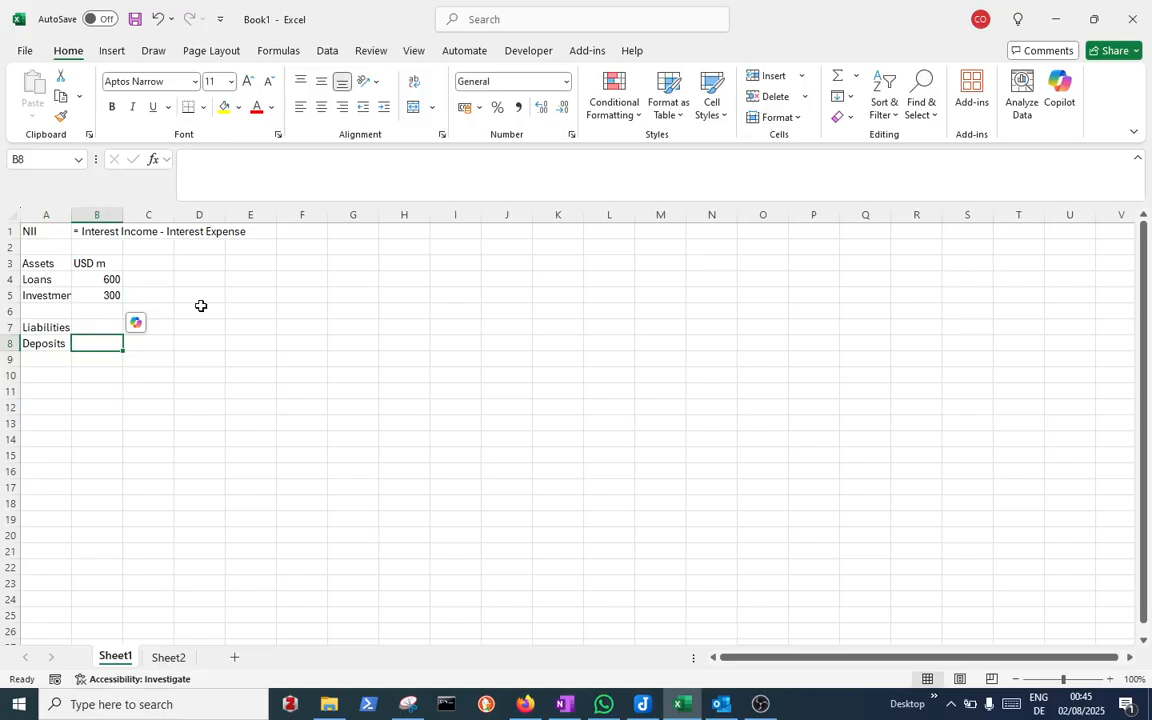
text(500)
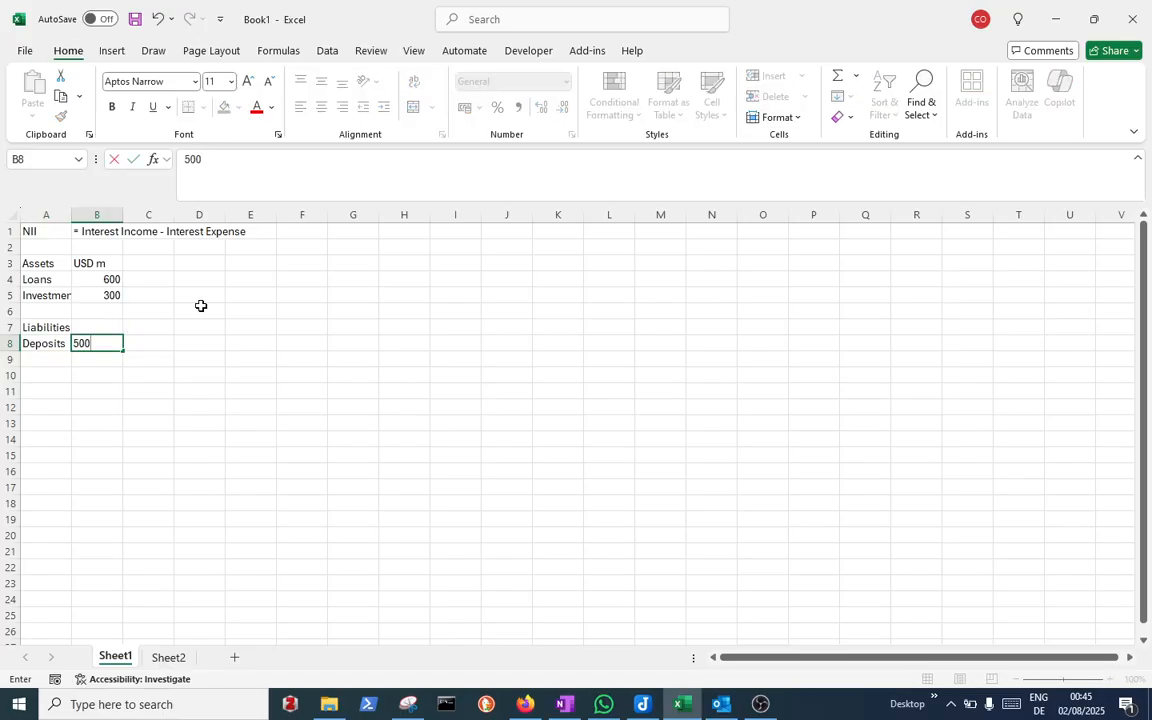
key(Return)
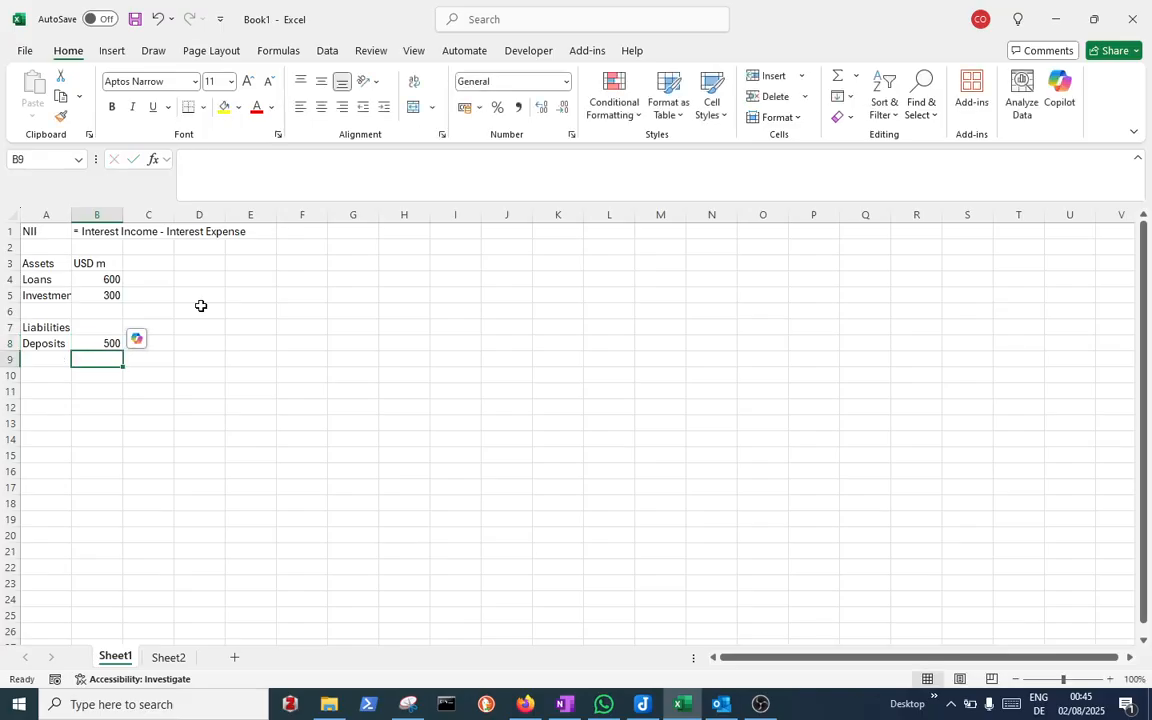
Add a Funding row in A9 with the value 200 in B9
key(Left)
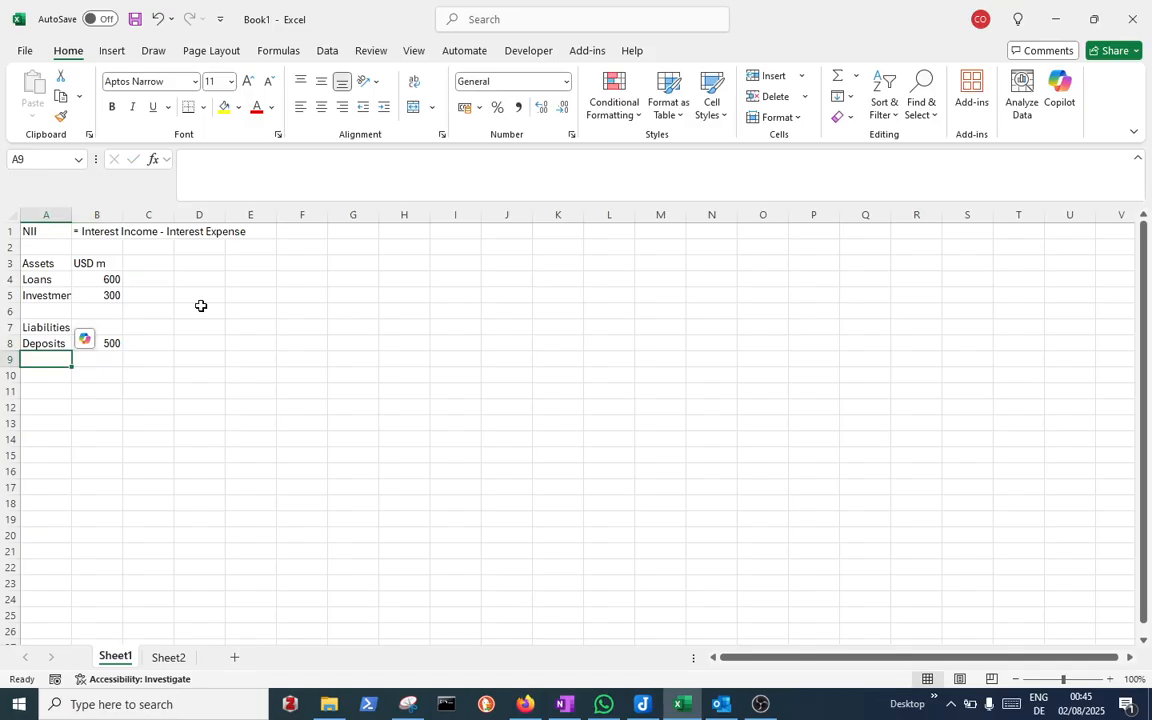
text(Funding)
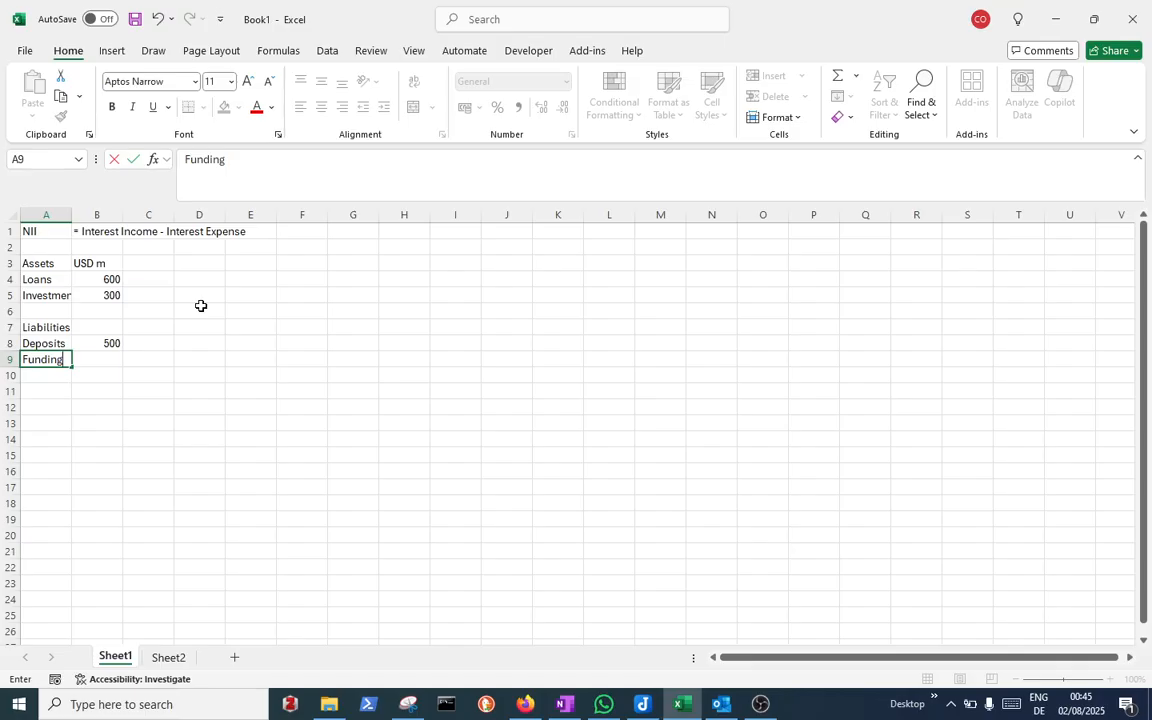
key(Return)
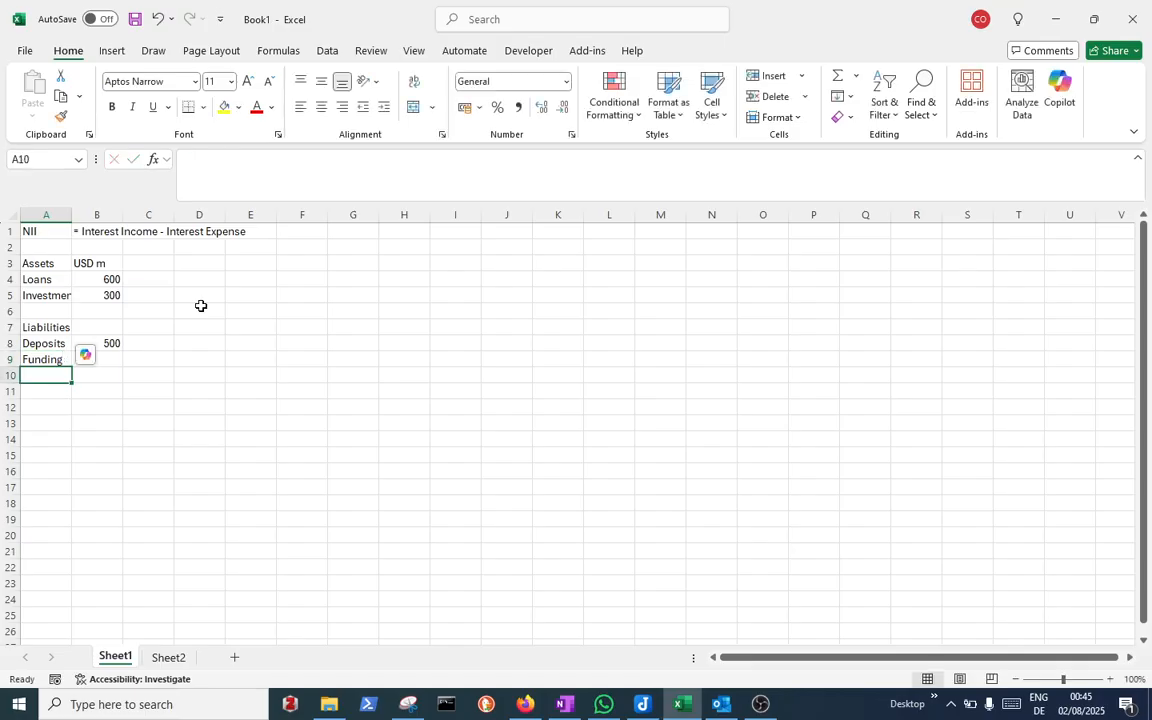
key(Up)
key(Right)
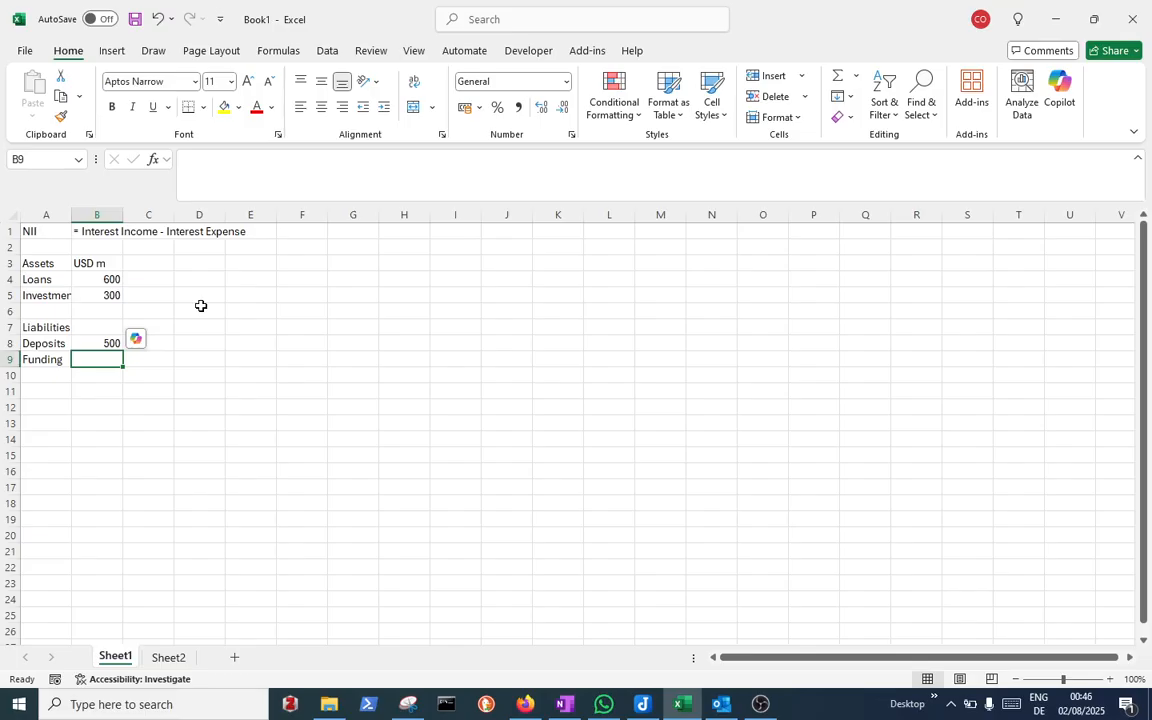
text(20)
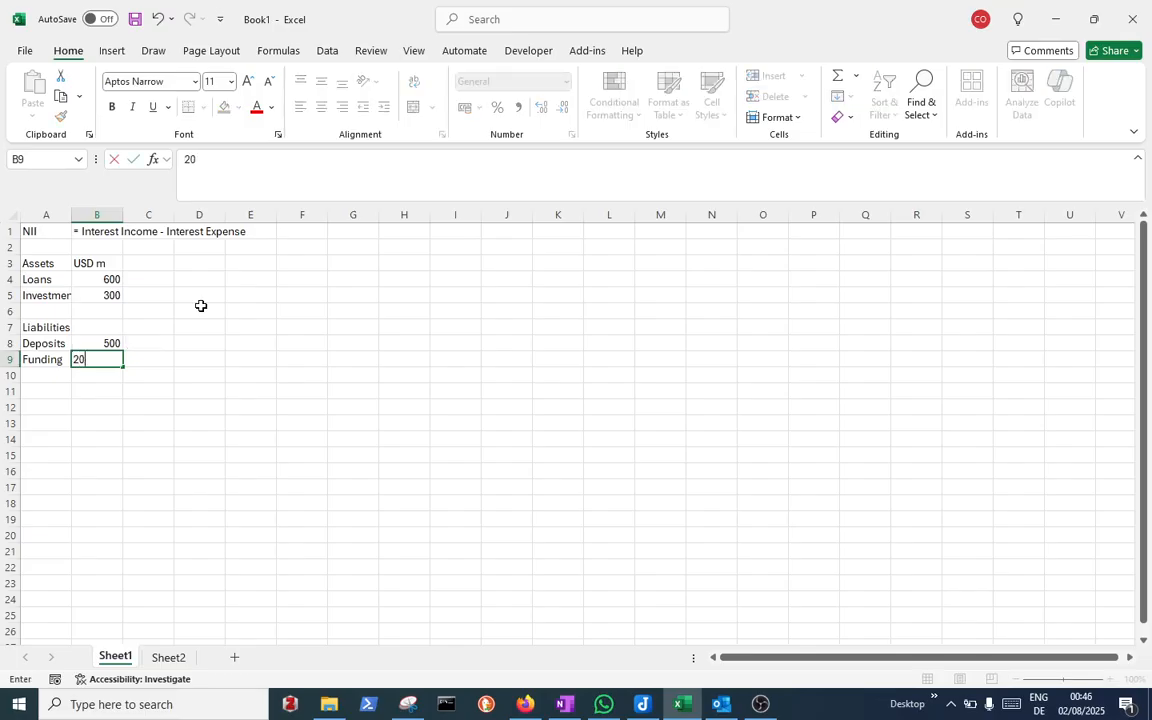
text(0)
key(Return)
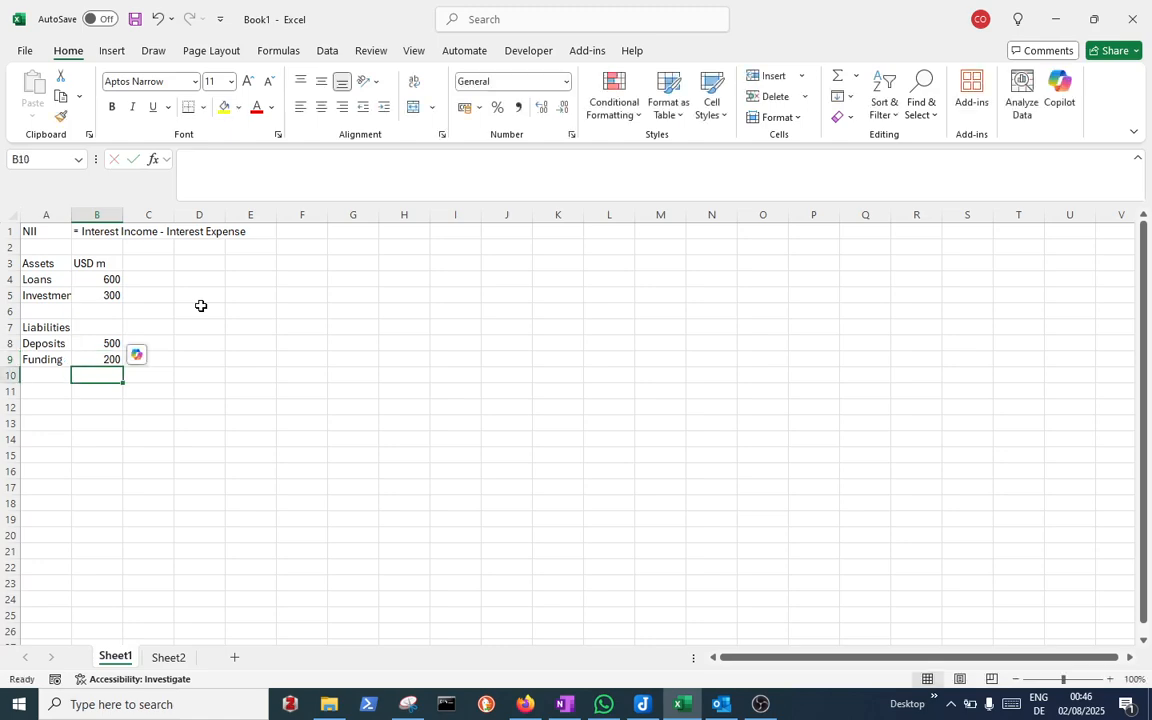
Total the liabilities in B7 with the formula =B8+B9
key(Up)
key(Up)
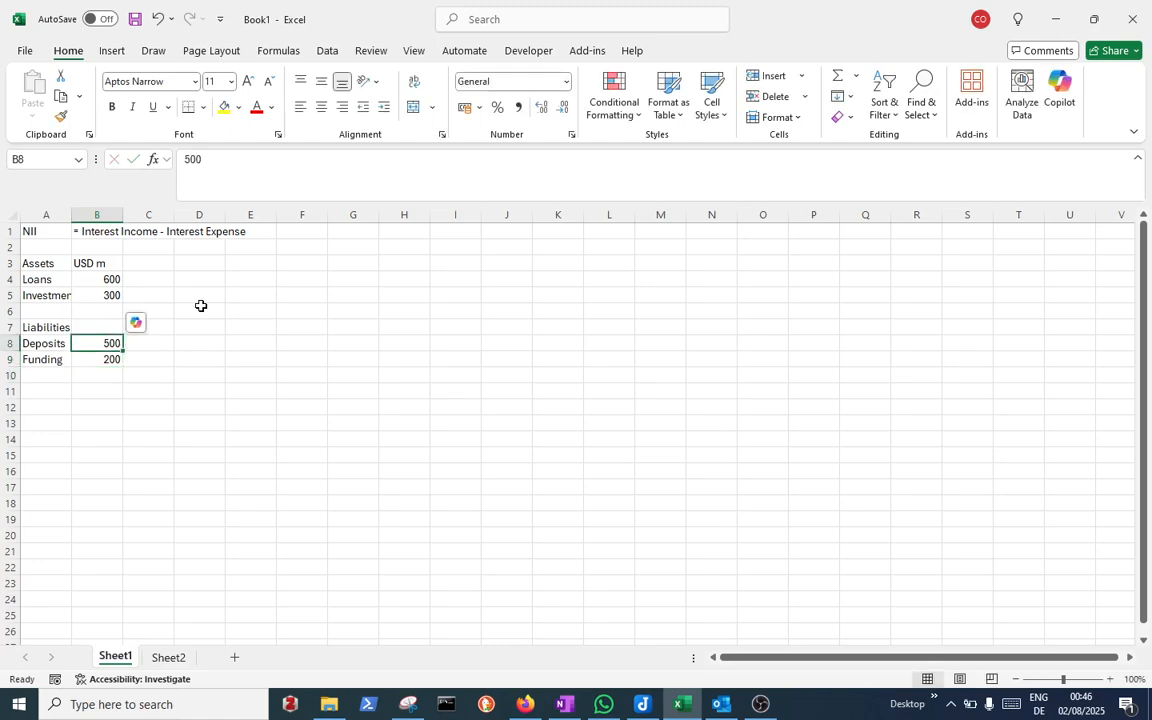
key(Up)
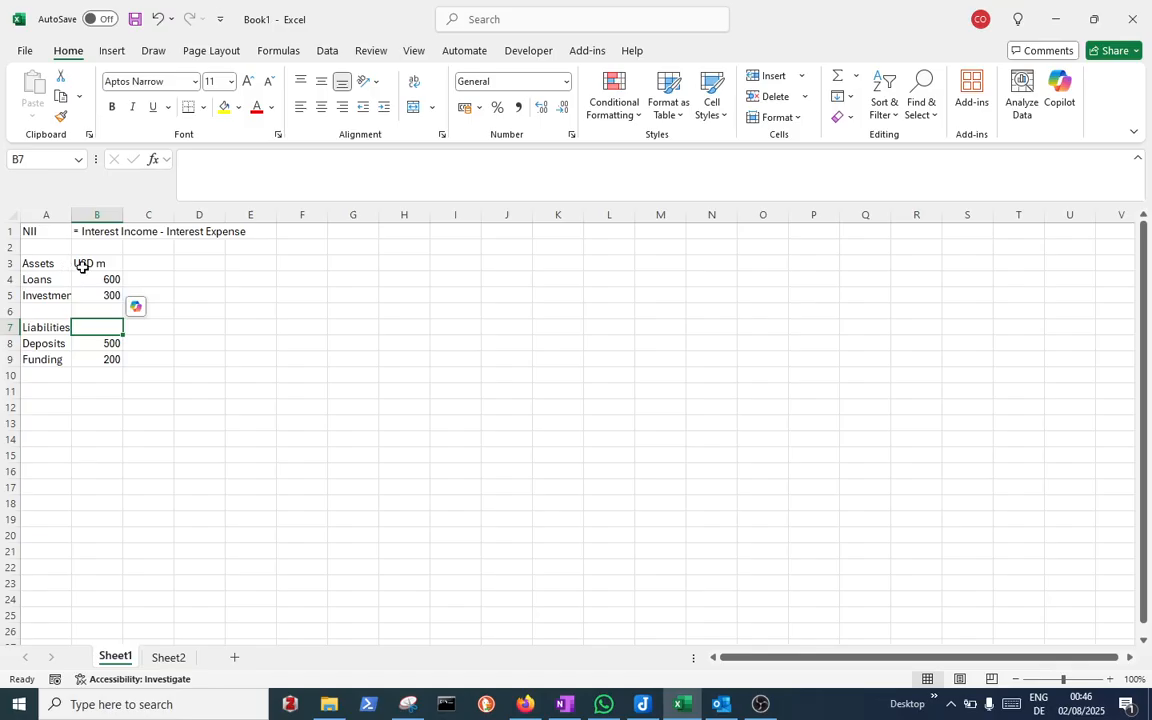
text(=)
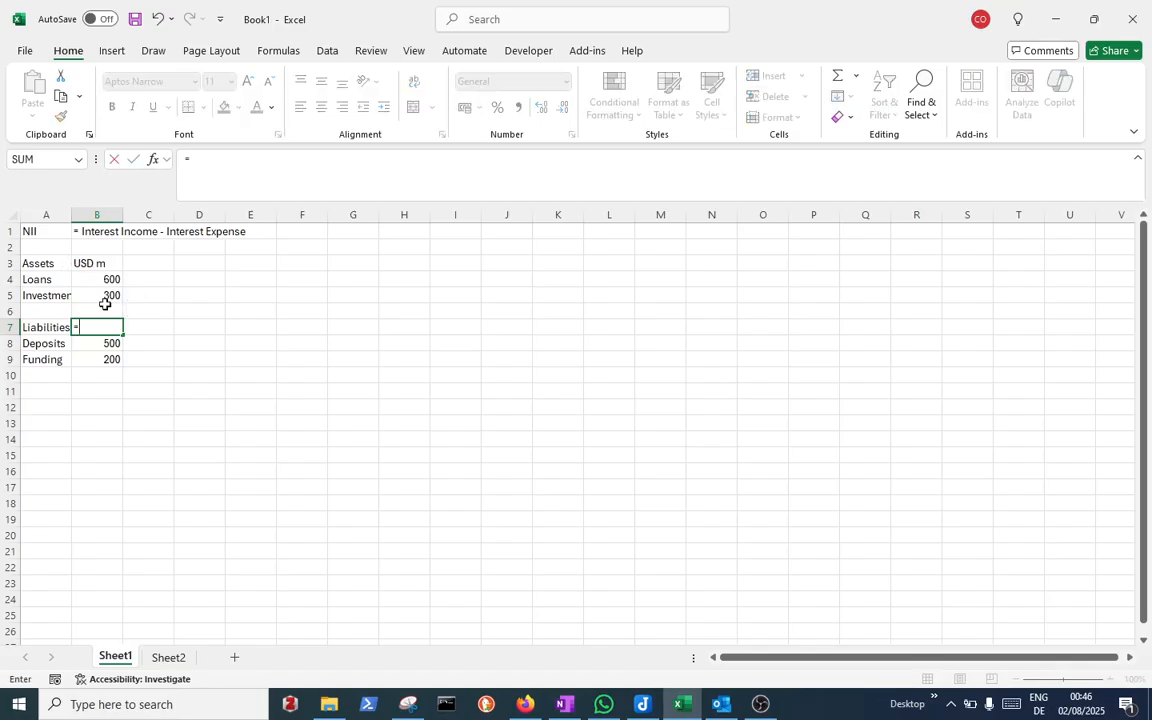
click(104, 342)
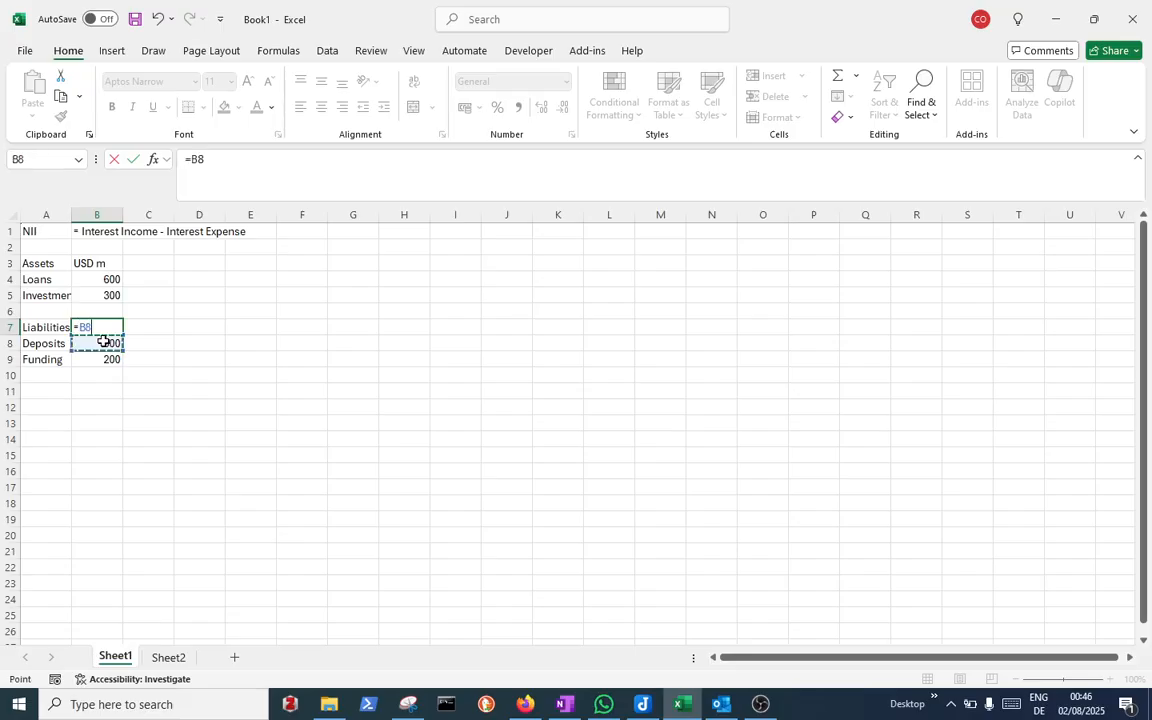
text(+)
click(115, 366)
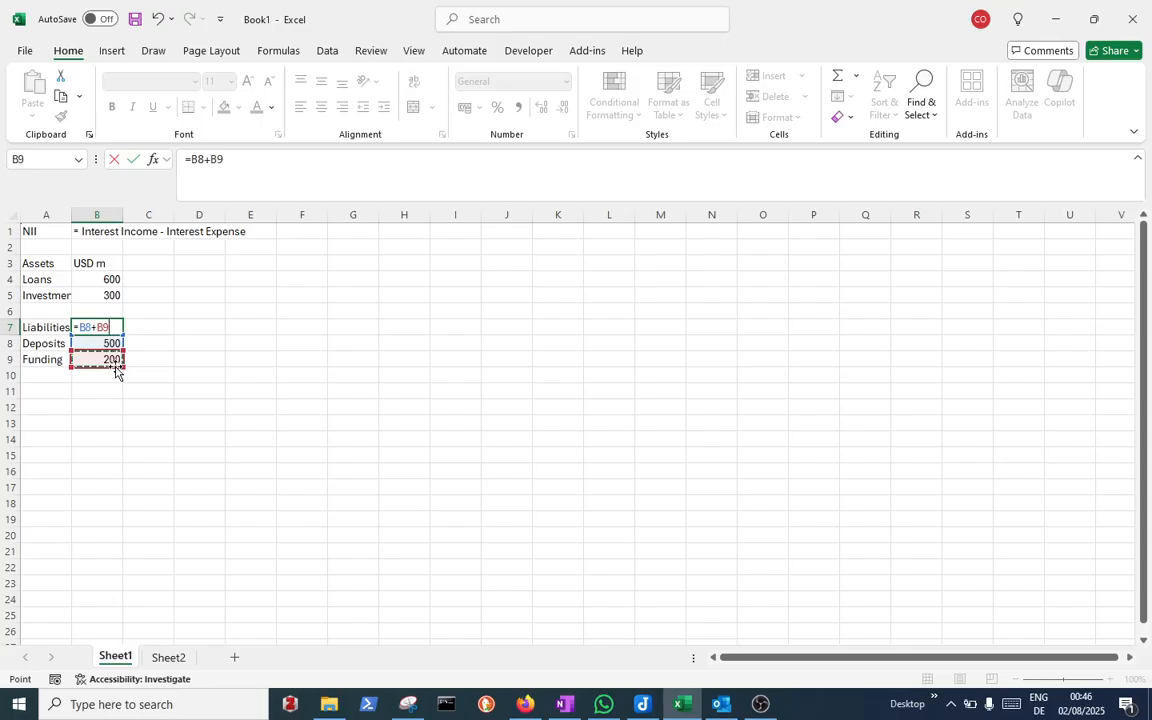
key(Return)
Total the assets in B3 with the formula =B4+B5
key(Up)
key(Up)
key(Up)
key(Up)
key(Up)
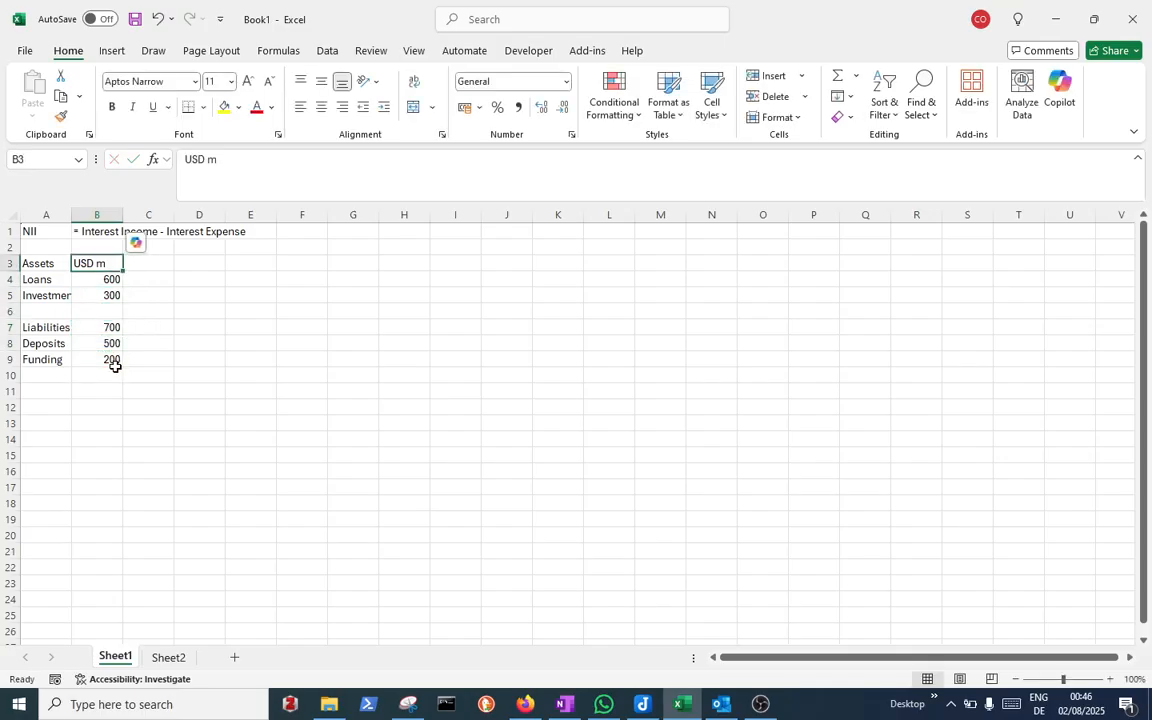
text(=)
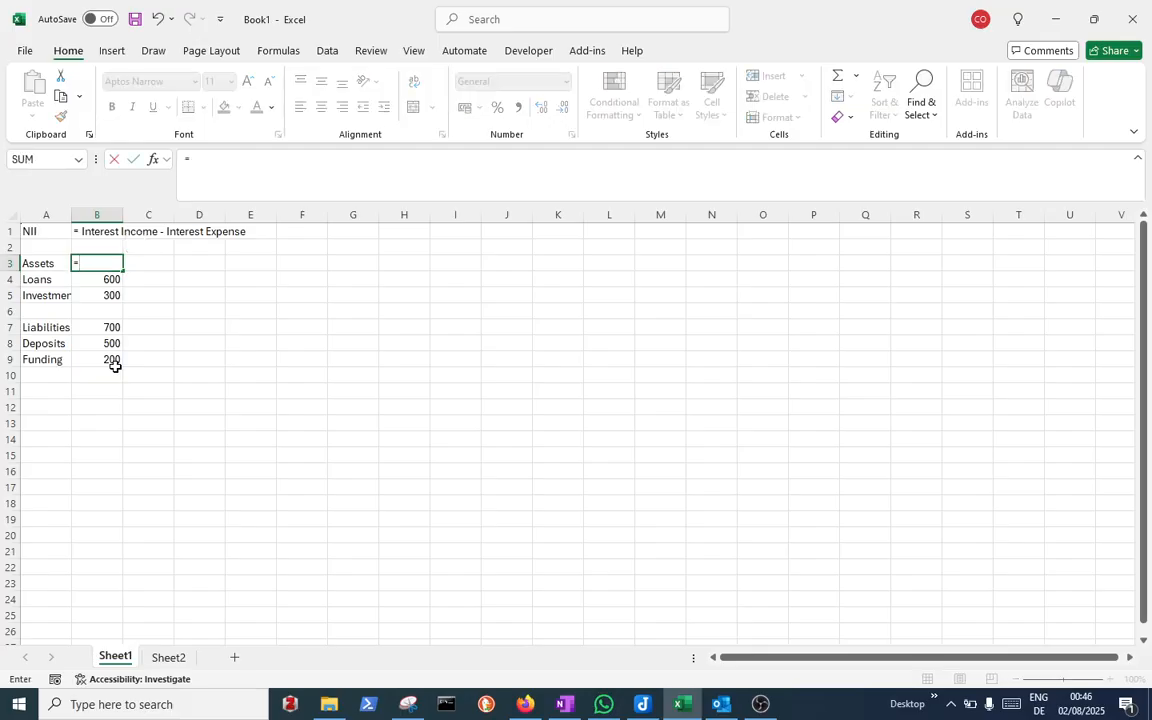
click(103, 277)
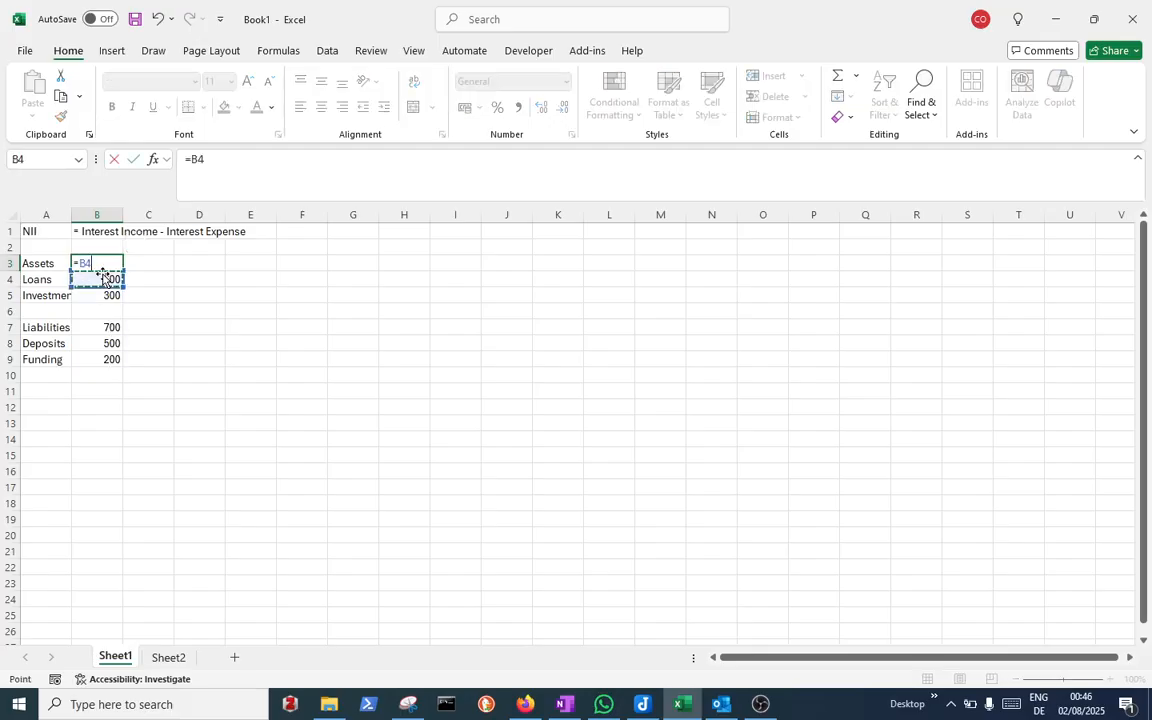
text(+)
click(108, 294)
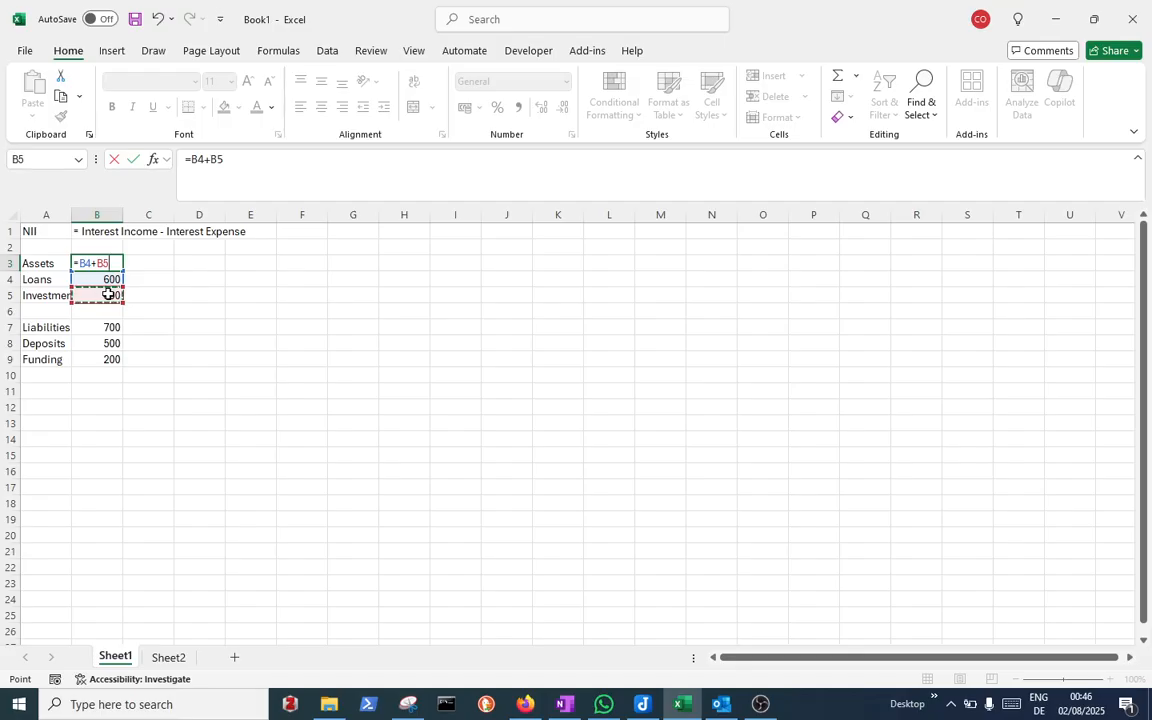
key(Return)
Append an asterisk to the Loans label in A4 to mark a footnote
key(Up)
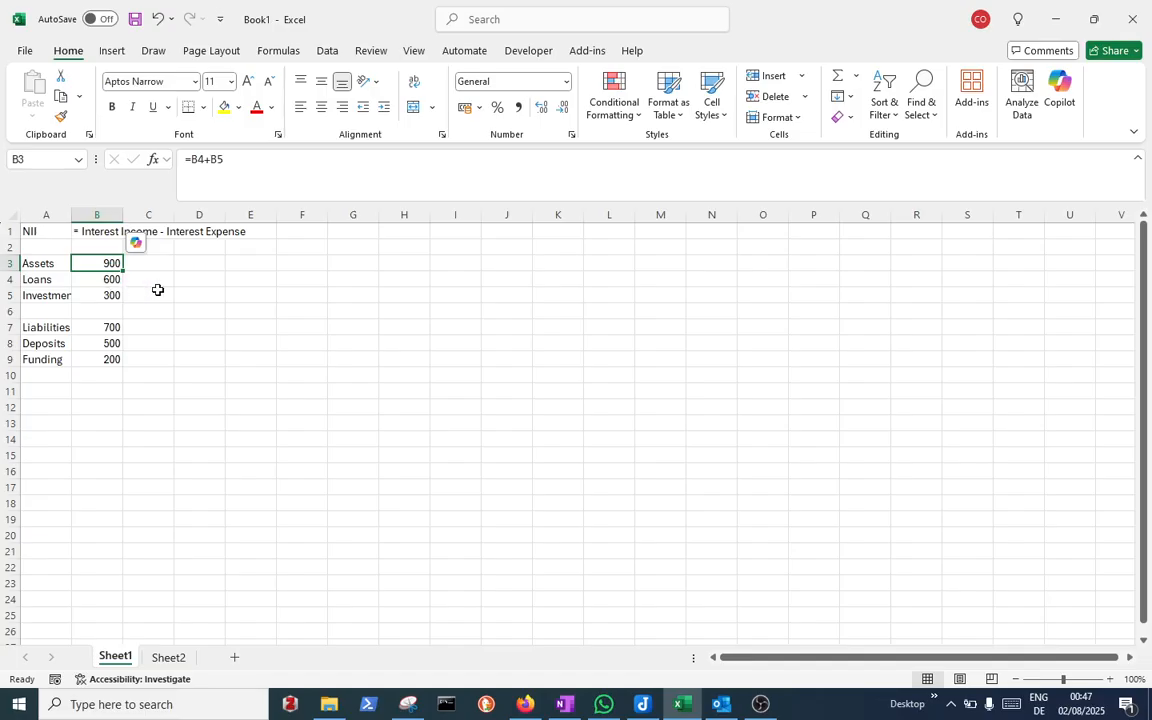
click(152, 280)
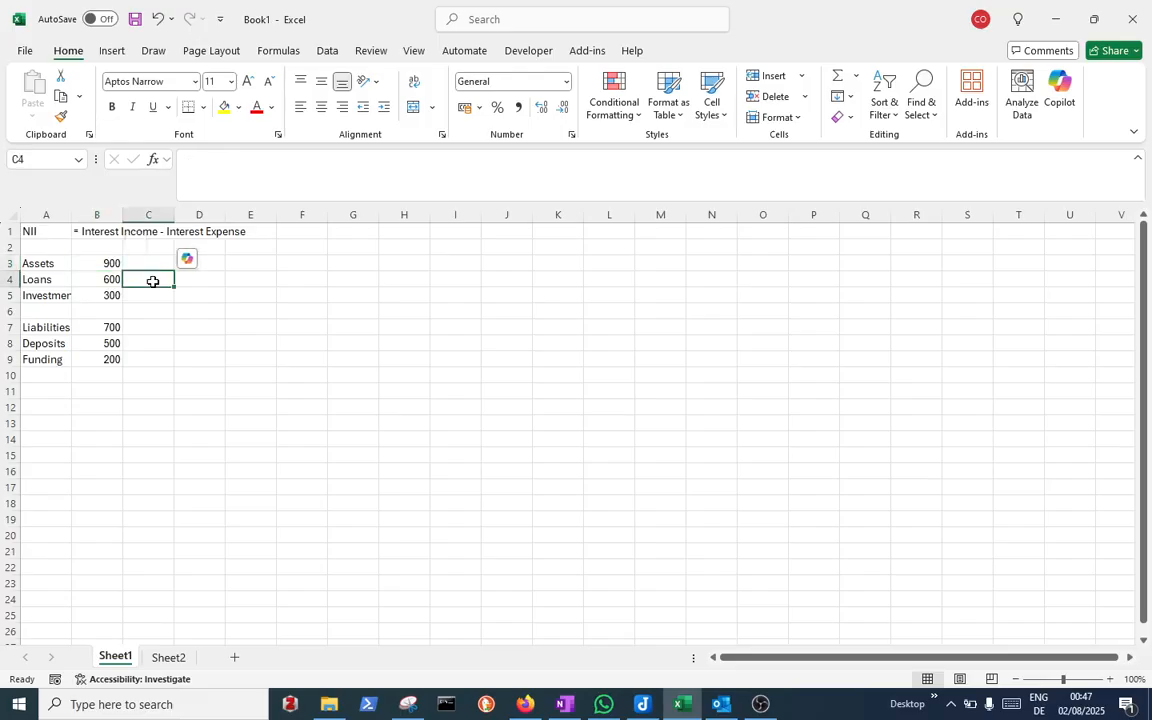
click(38, 276)
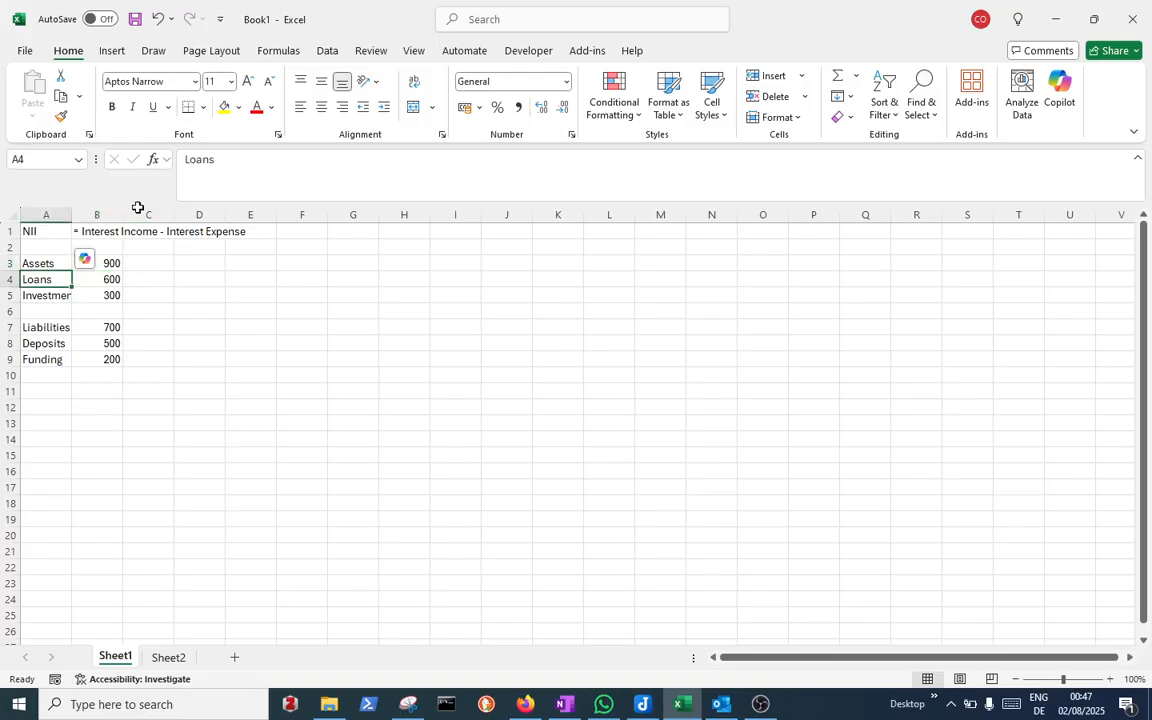
click(237, 172)
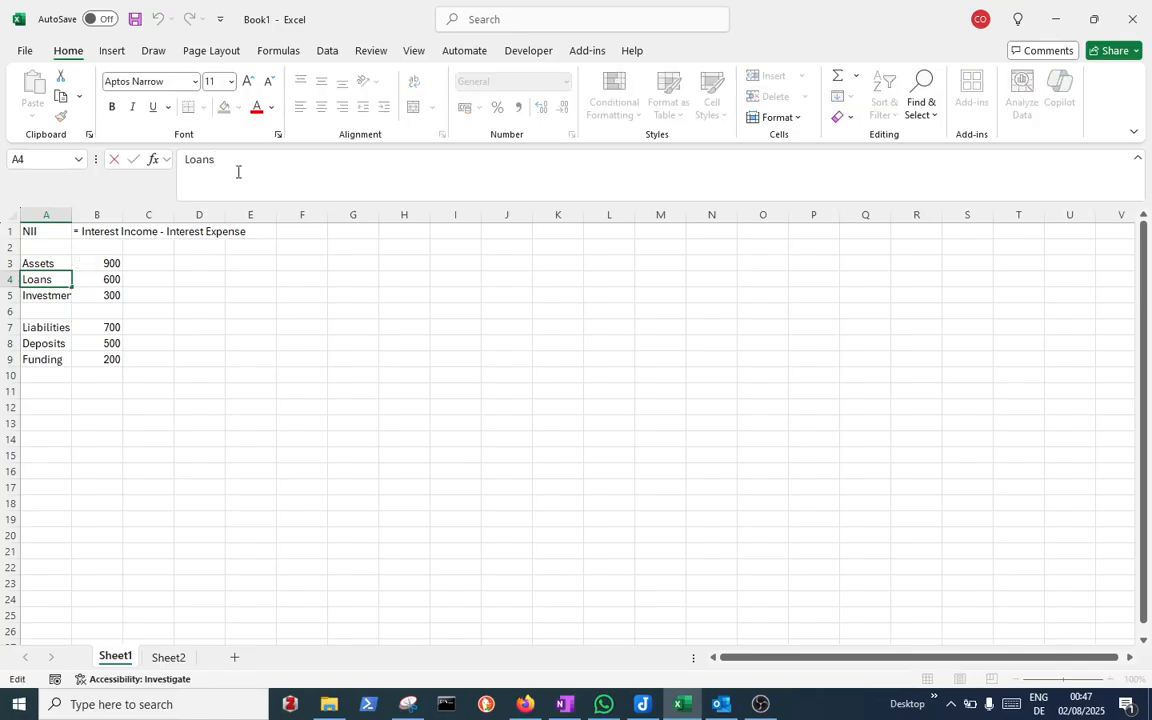
text(*)
key(Return)
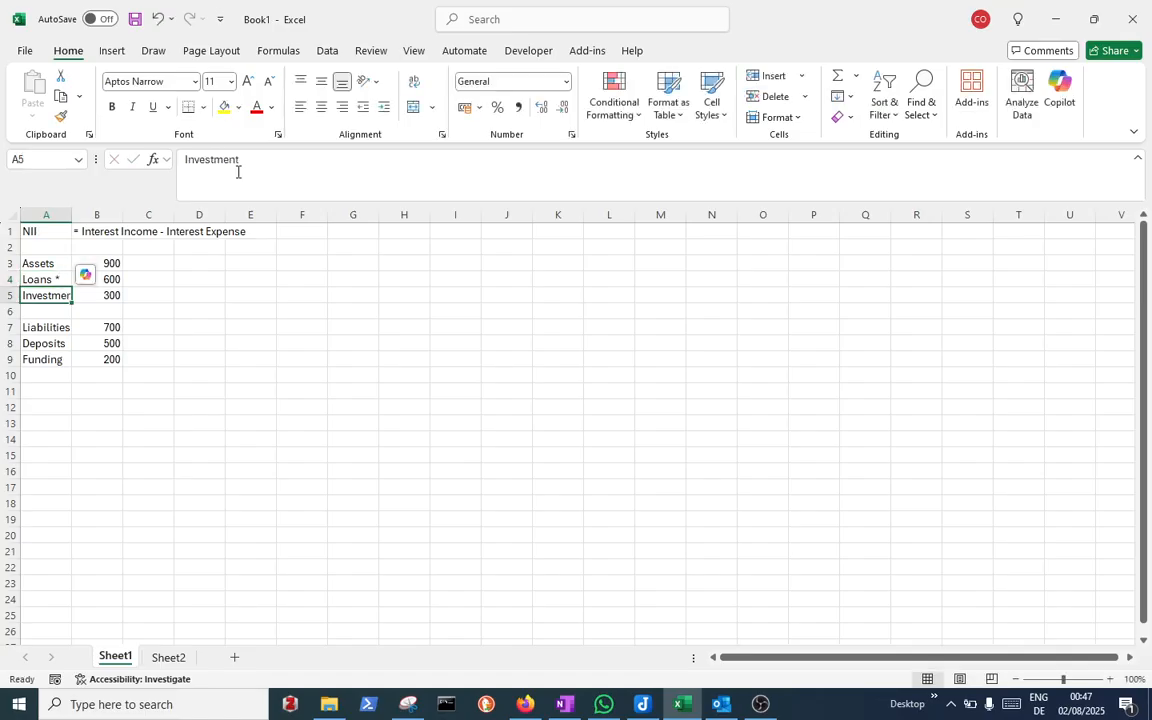
Add the footnote '* 70% of fixed rate loans and 30% of floating rate loans' in A11
click(59, 396)
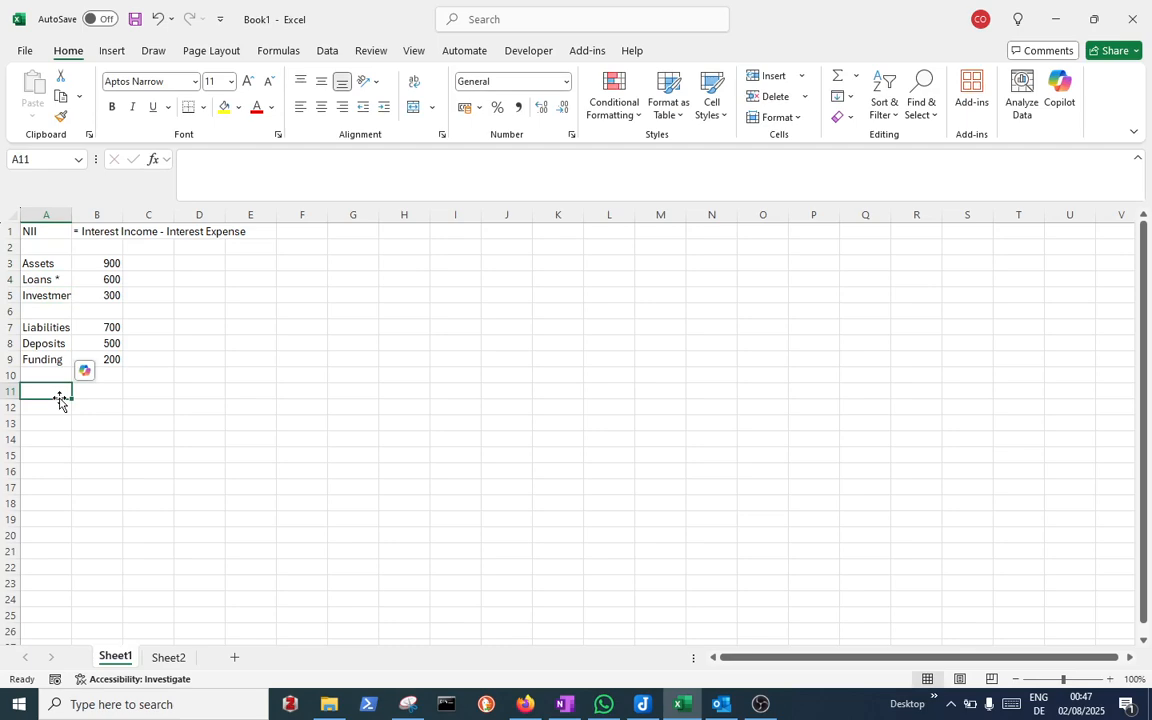
text(*)
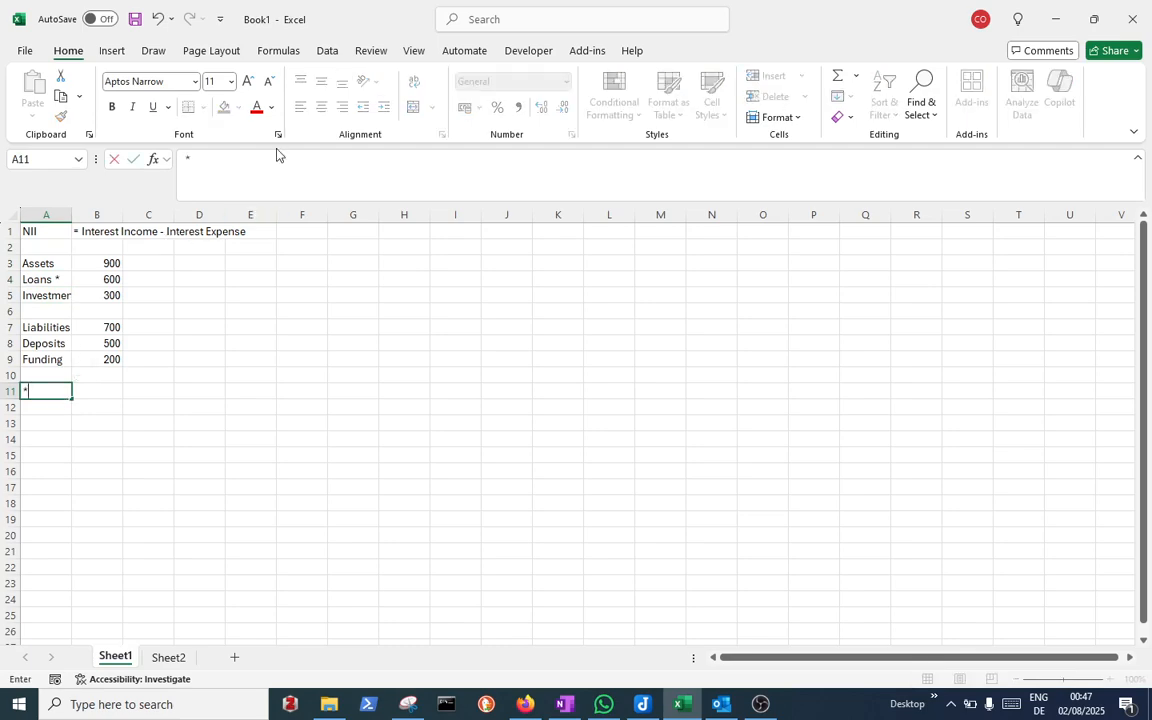
click(277, 155)
text(70% of fixed)
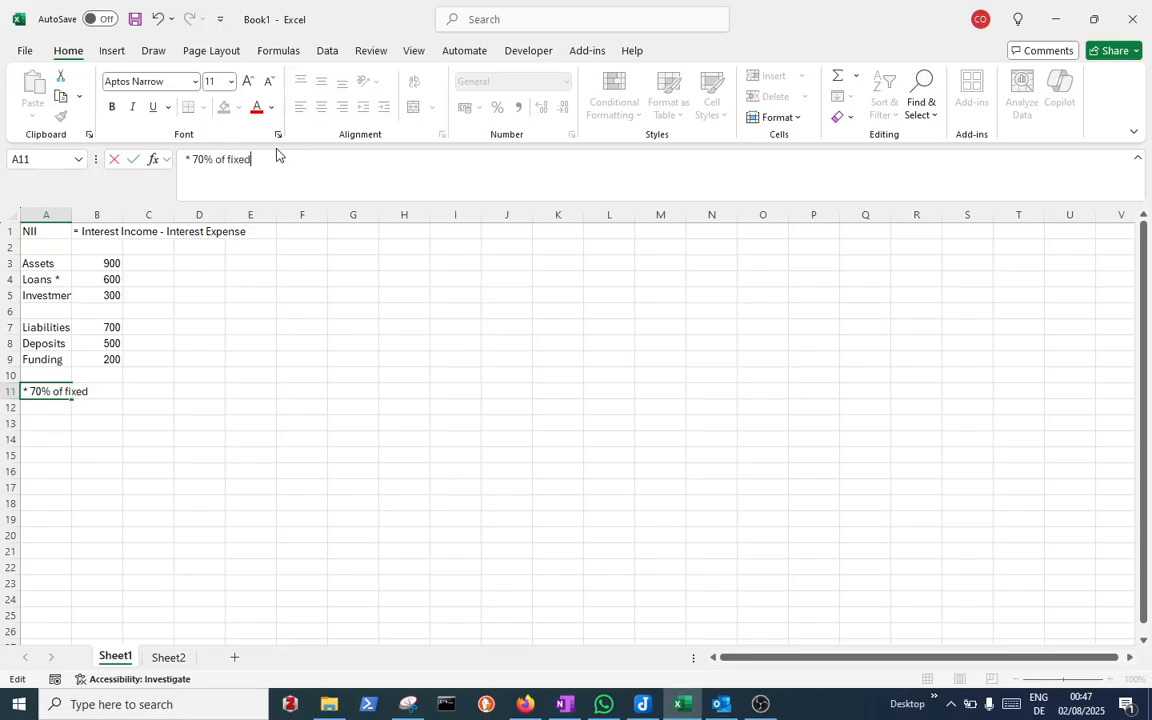
text( loans and 30% of f)
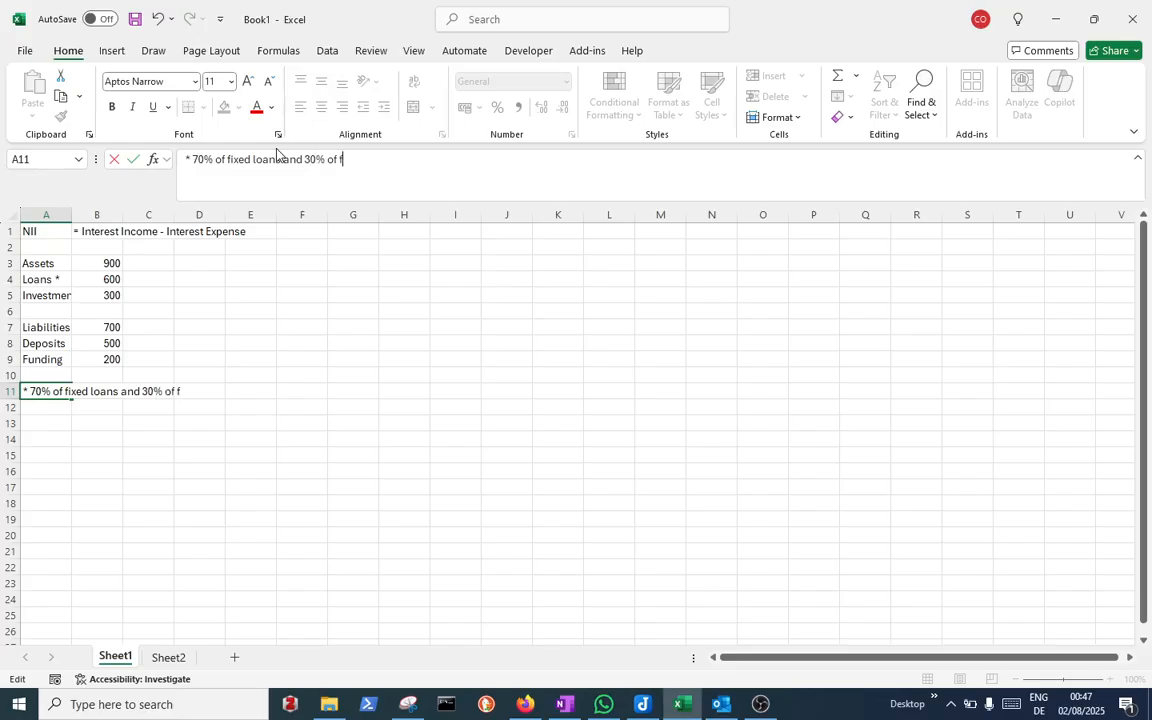
text(loating rate loans)
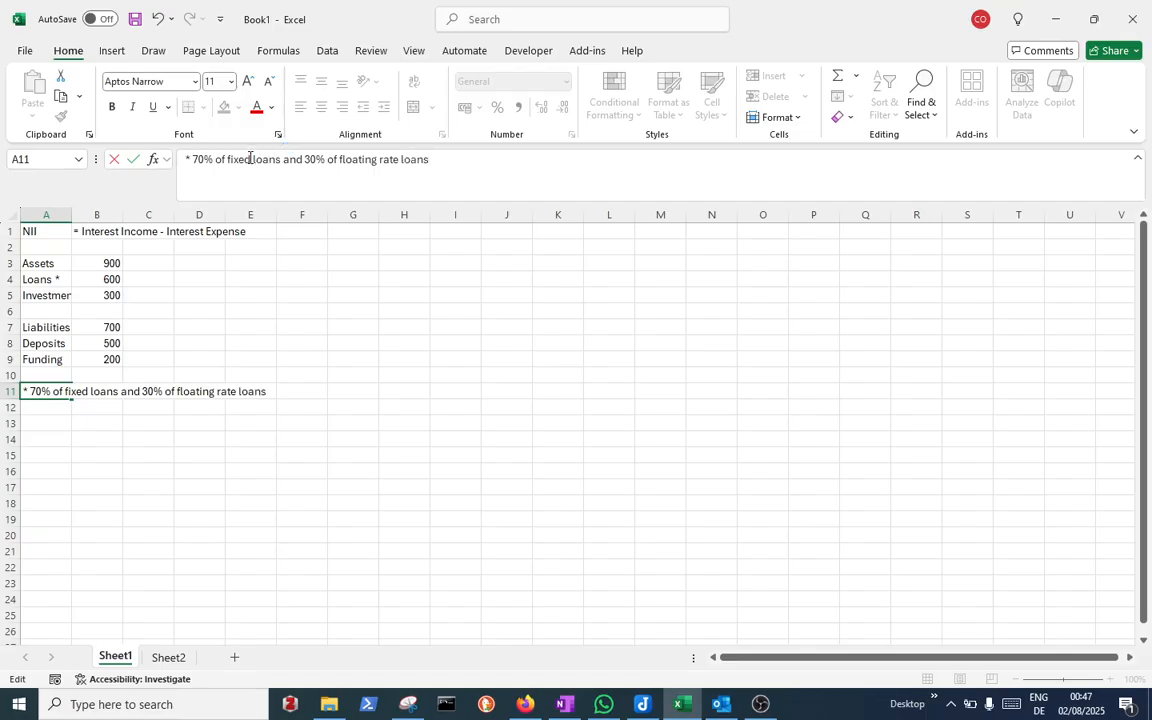
click(250, 158)
text(rat)
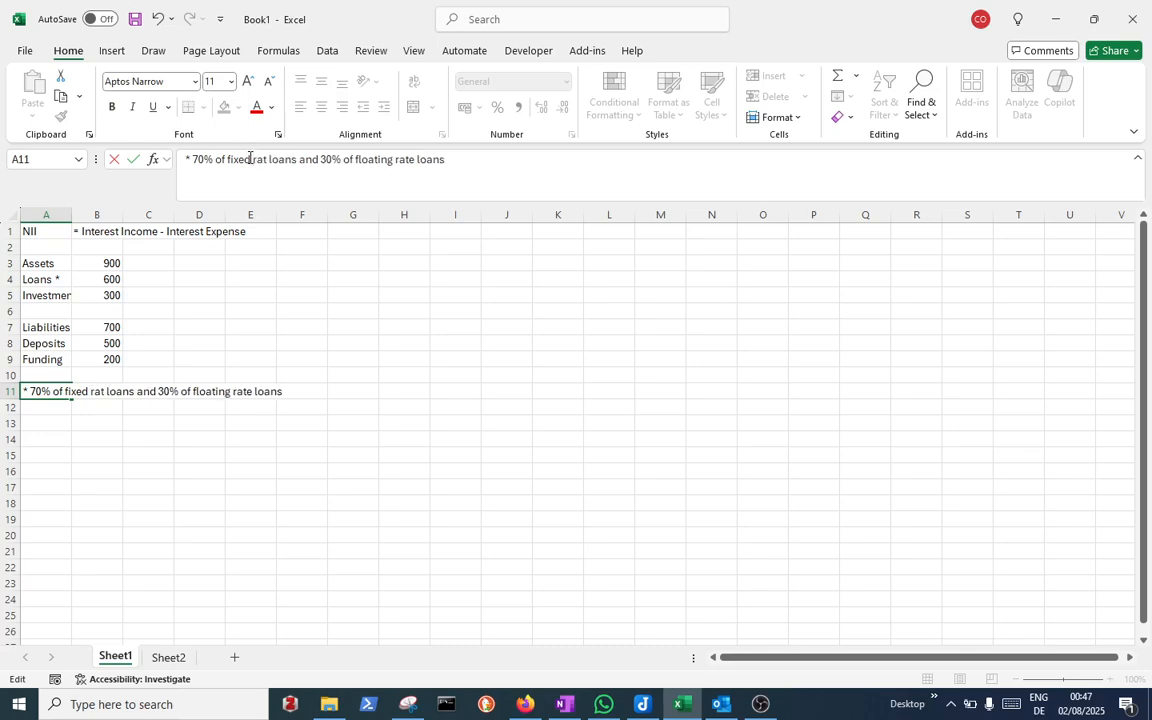
text(e)
key(Return)
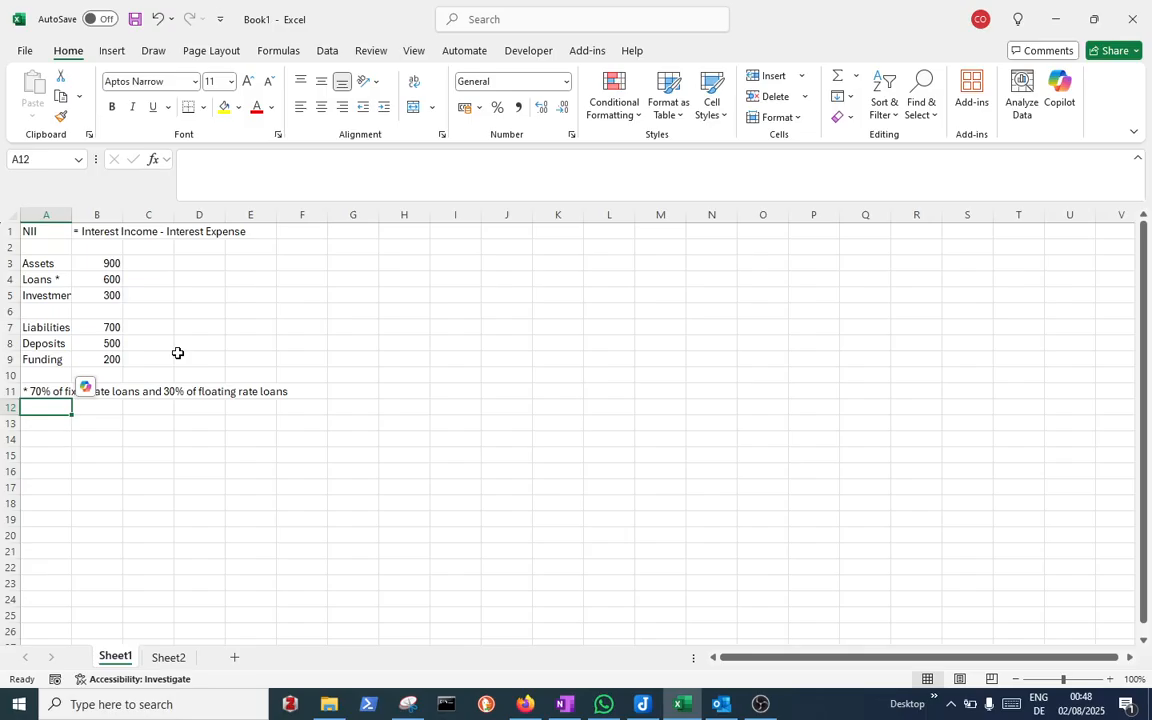
Append a double asterisk to the Deposits label in A8
click(57, 343)
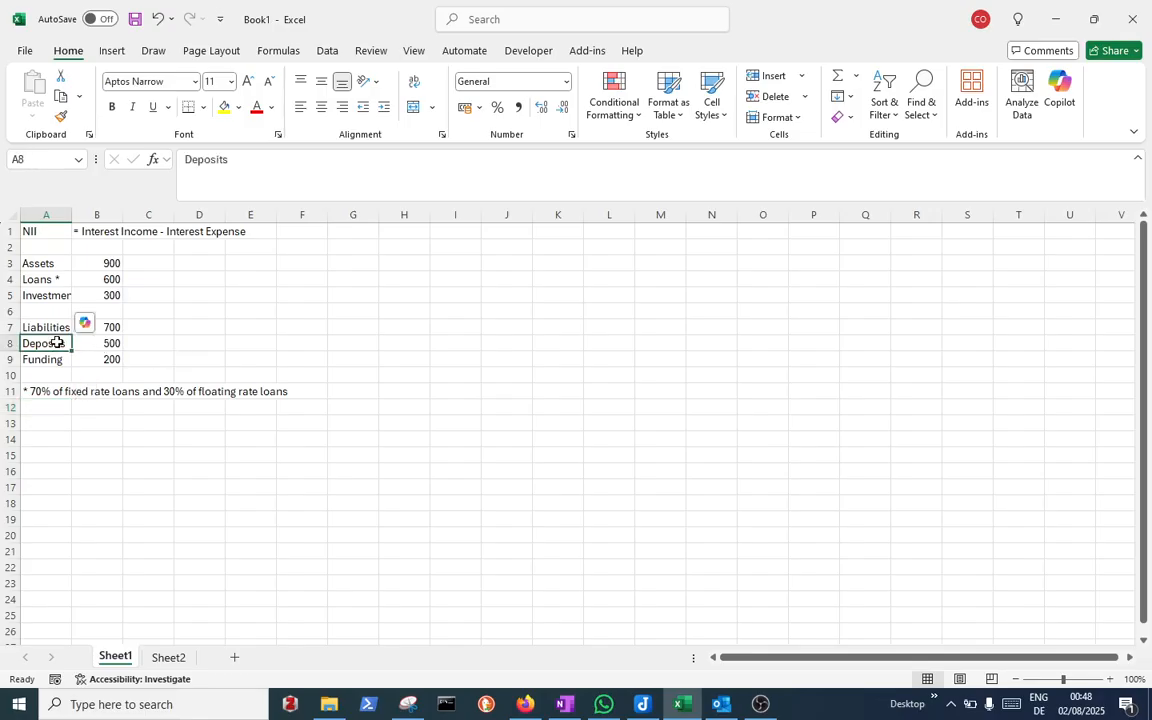
click(278, 159)
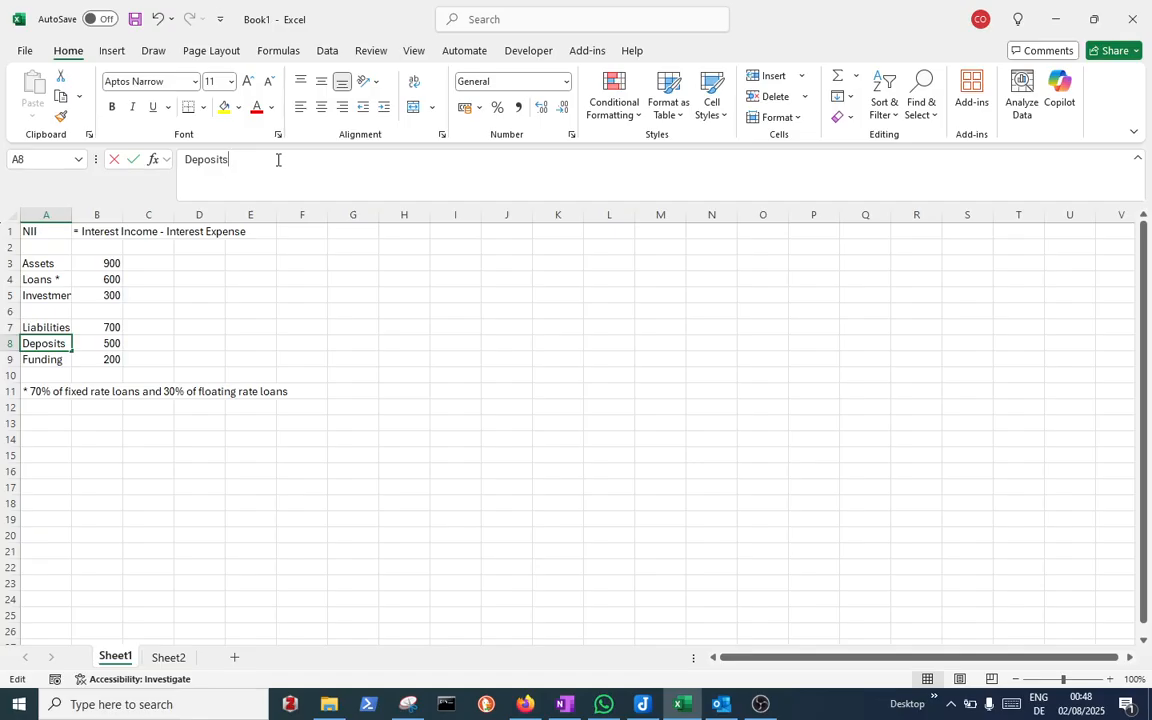
text(**)
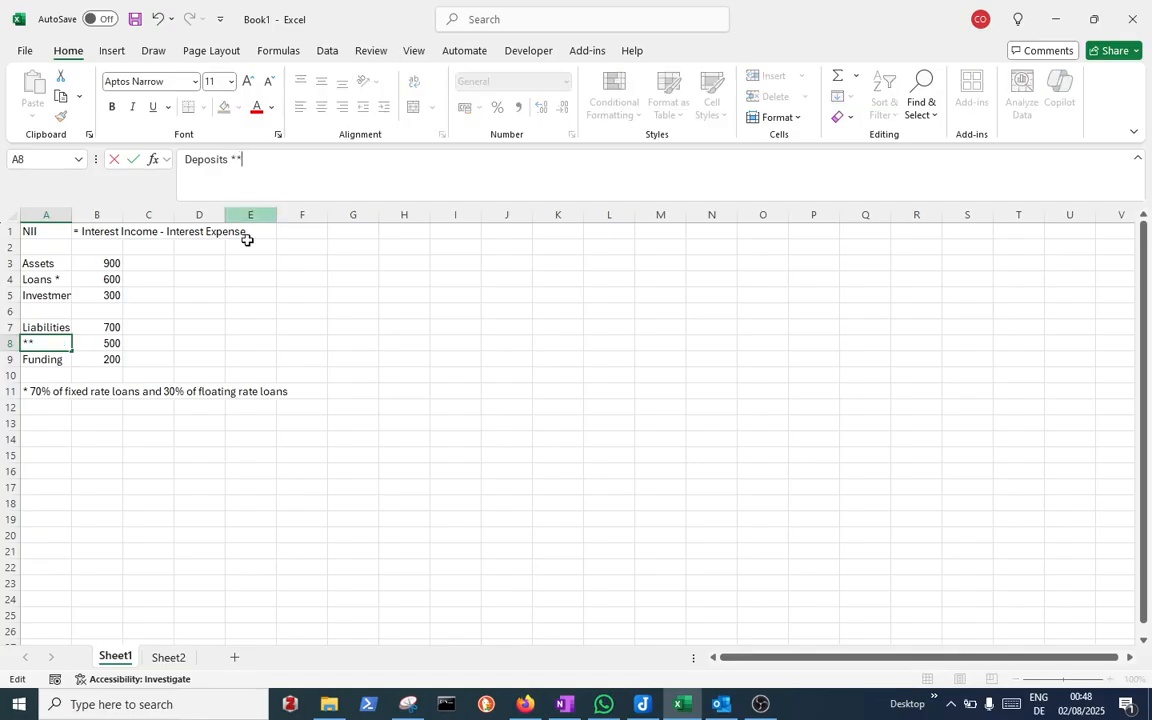
click(70, 403)
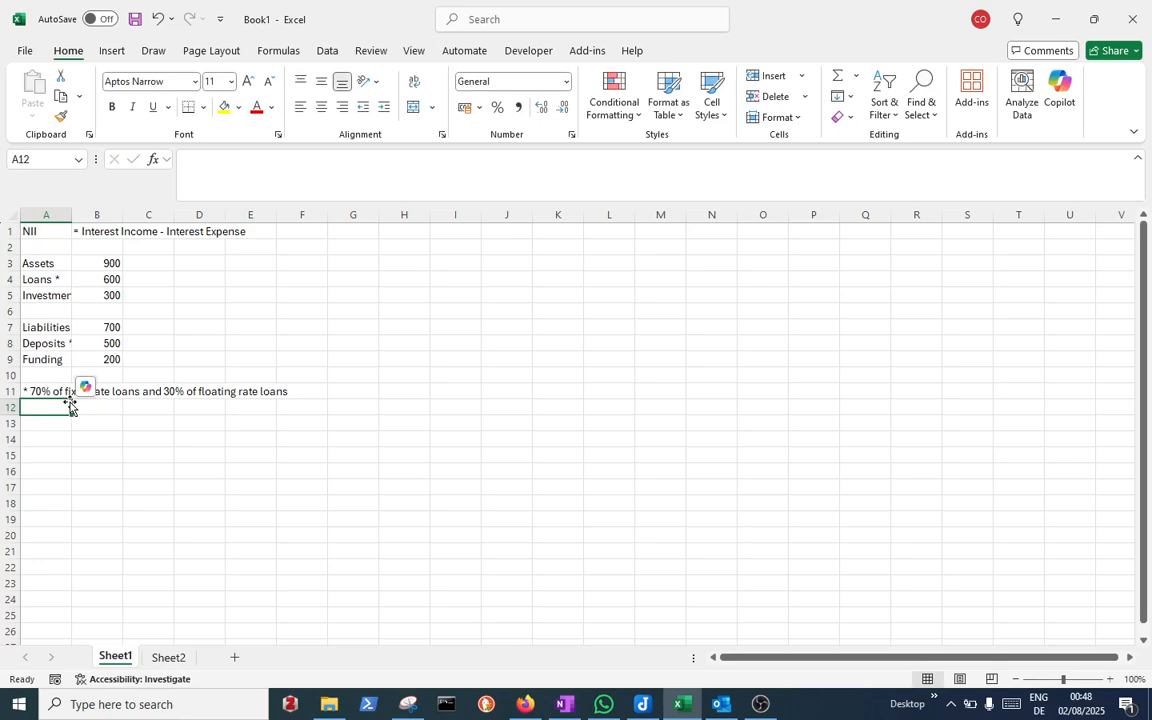
Add the footnote '** deposit β - stickiness of deposit rates - 0.4' in A12
text(**)
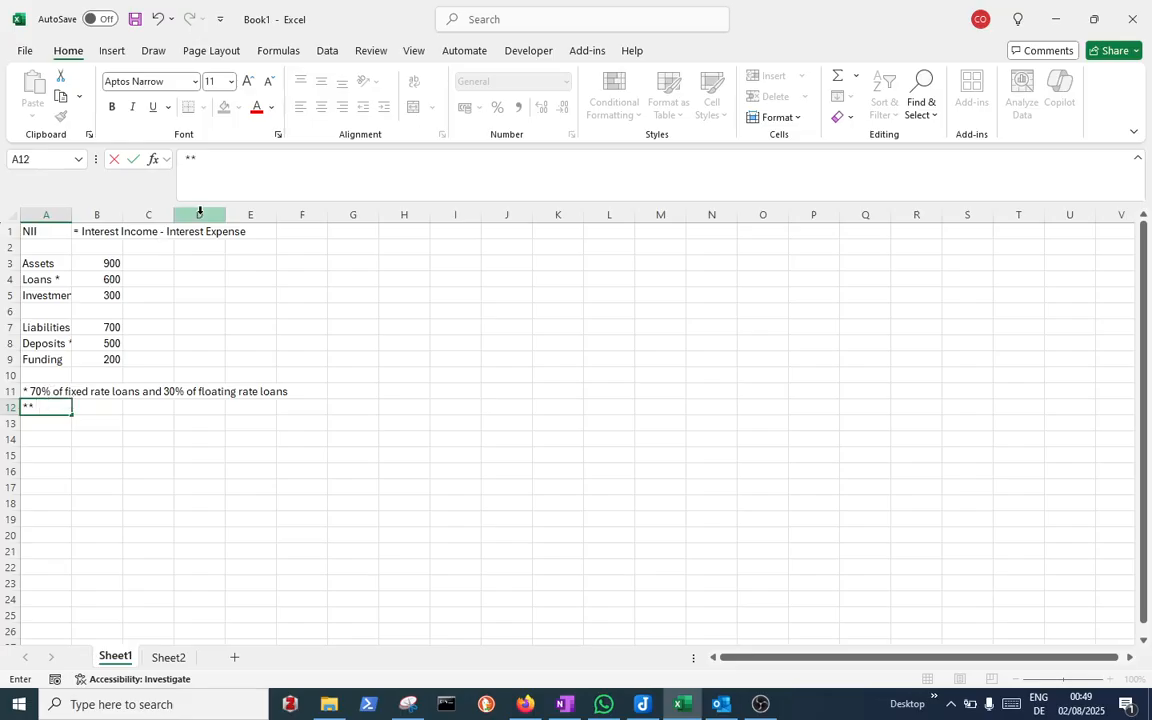
click(242, 176)
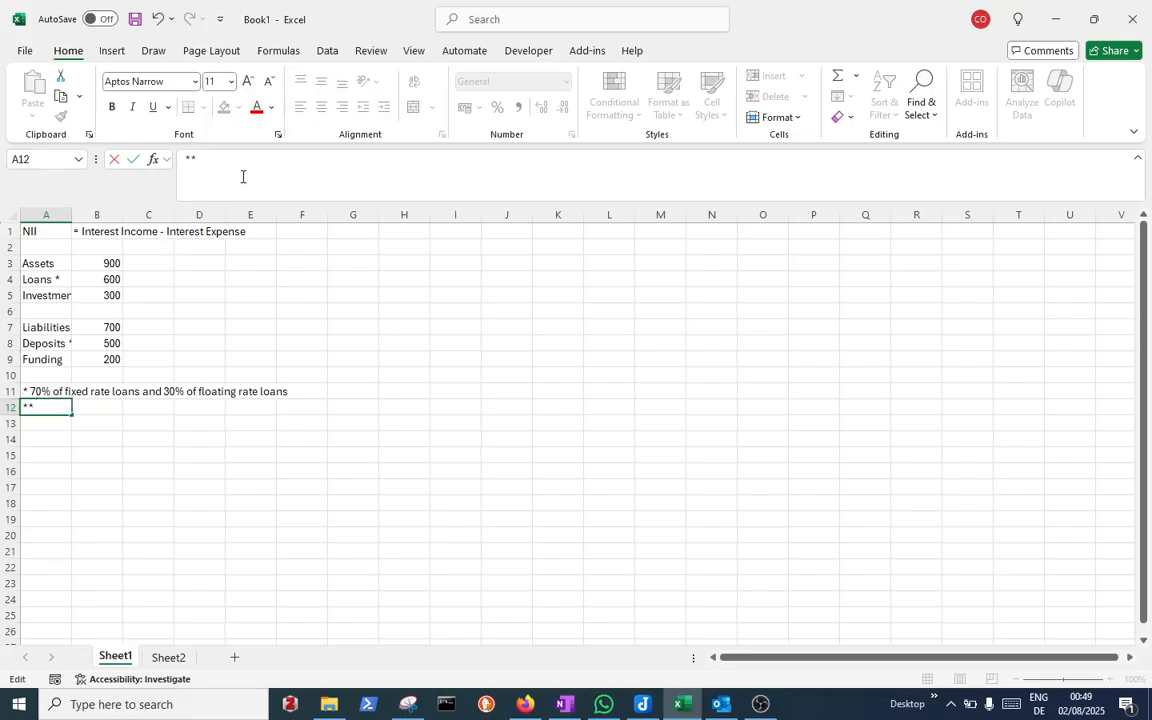
text(deposit)
text( beta)
key(BackSpace)
key(BackSpace)
key(BackSpace)
key(BackSpace)
text(ß)
text(stickiness of de)
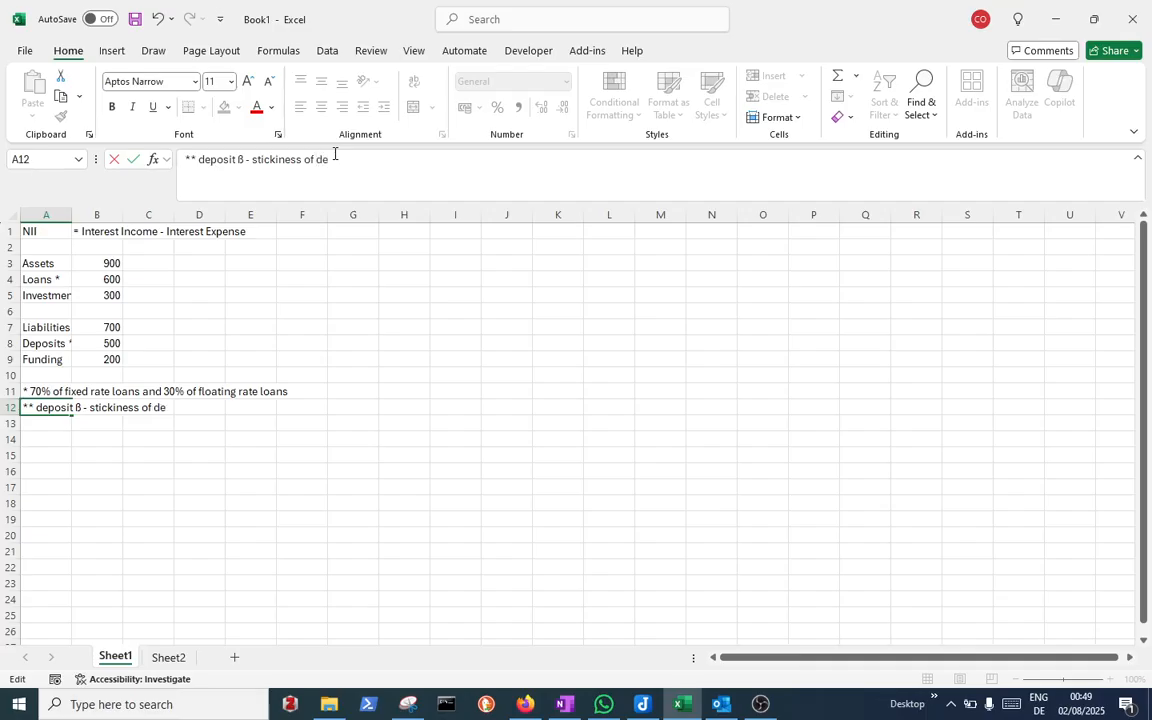
text(posit rates - 09.4)
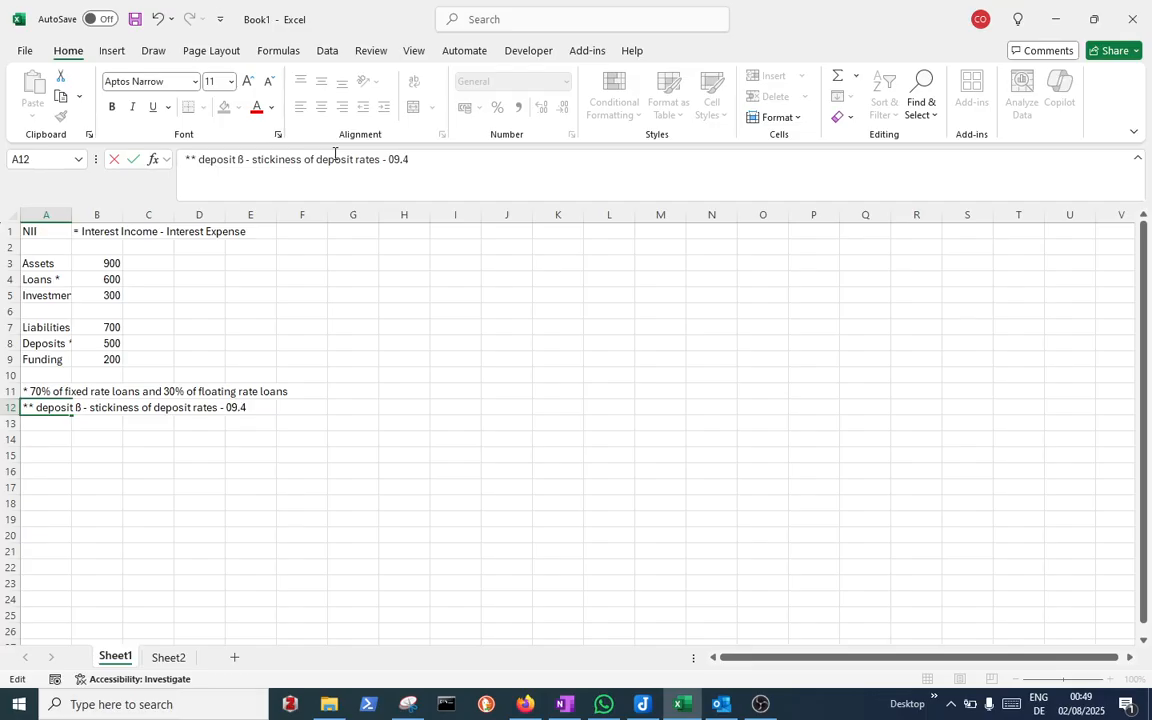
key(BackSpace)
key(BackSpace)
key(BackSpace)
text(.4)
key(Return)
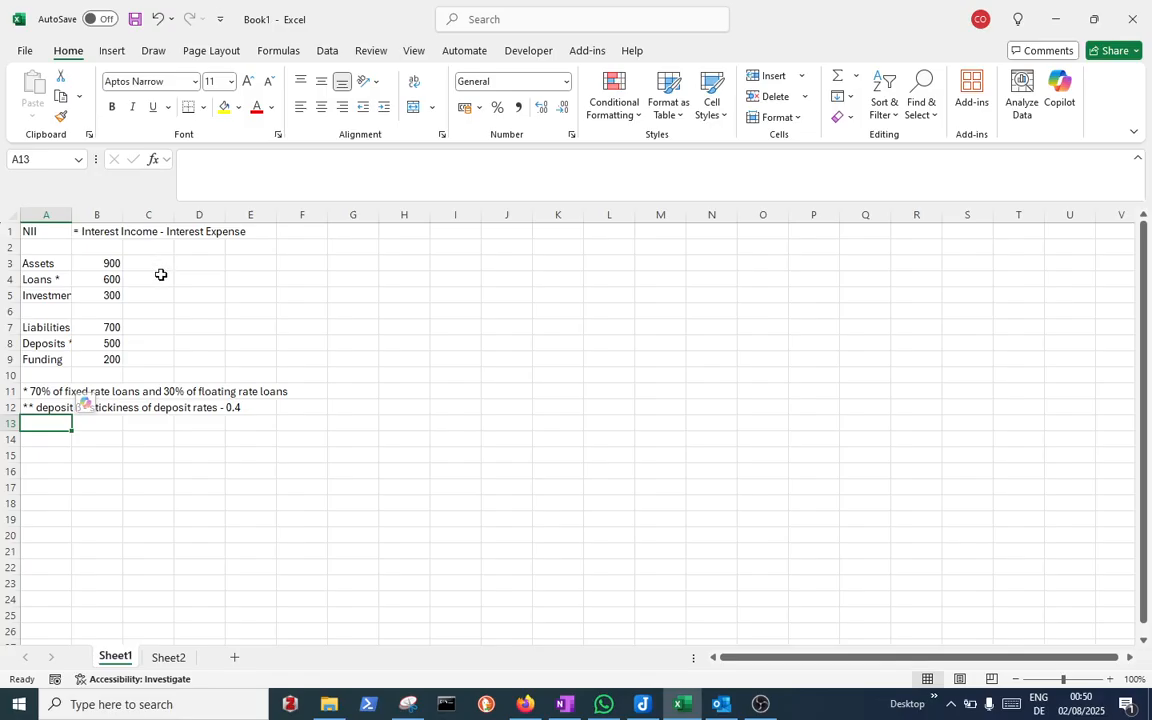
Insert a blank row above the Assets row
click(161, 275)
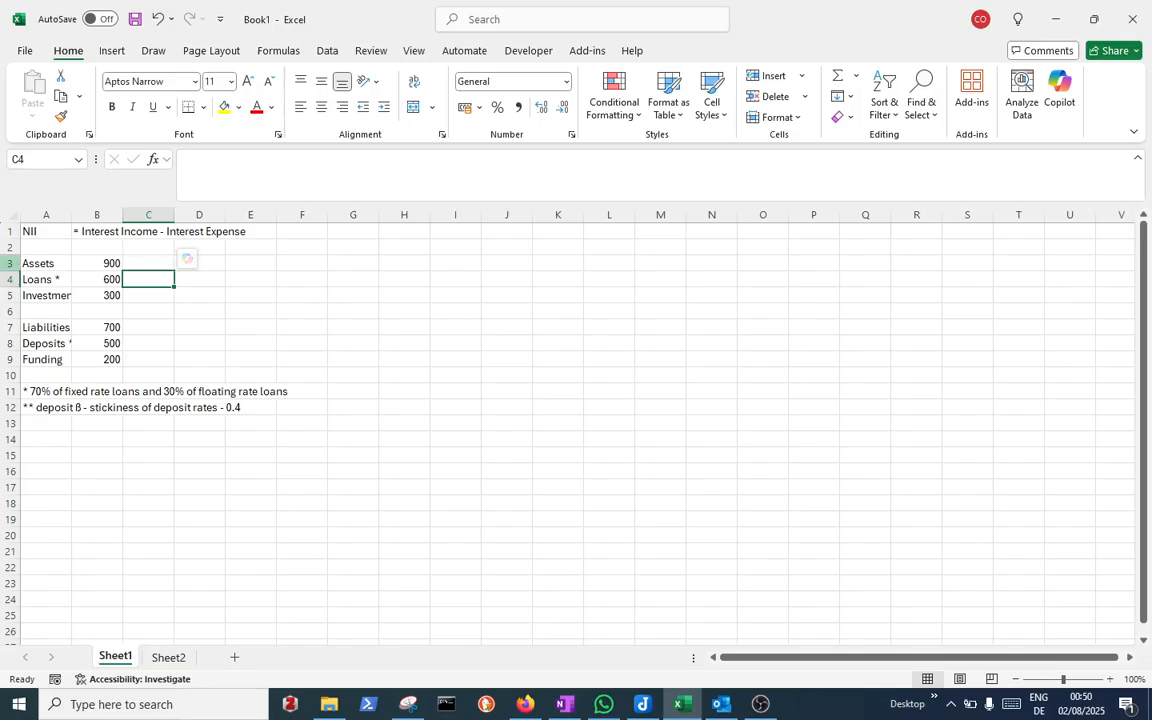
click(9, 263)
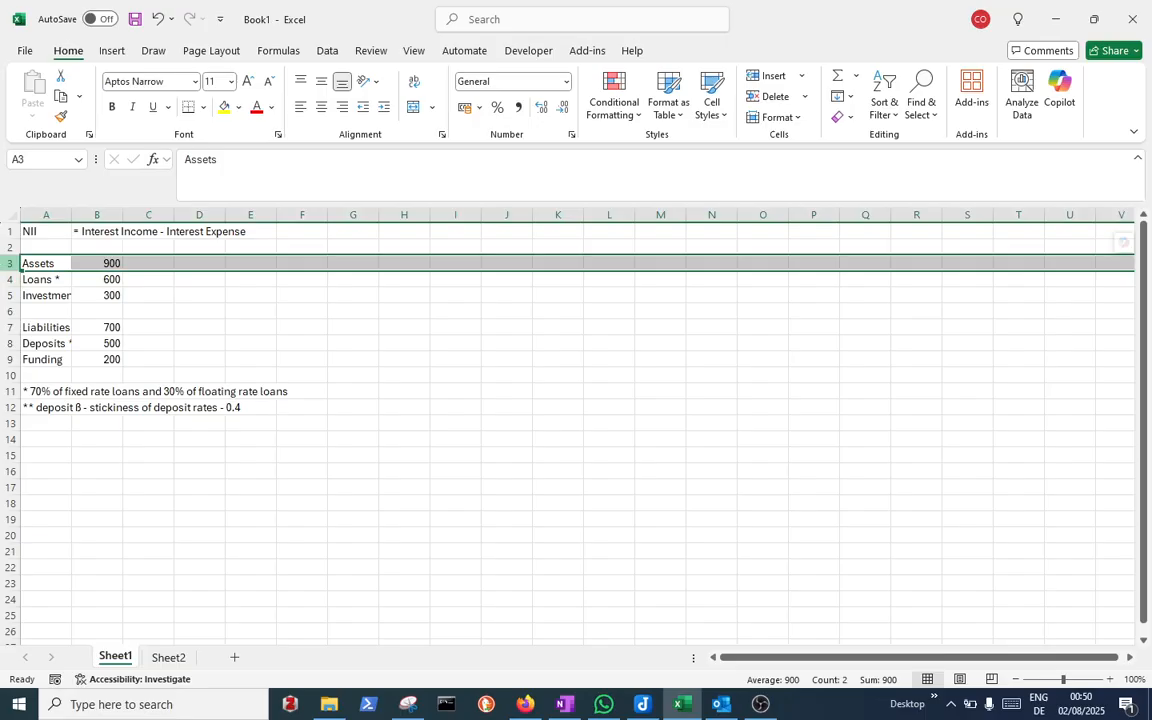
click(784, 82)
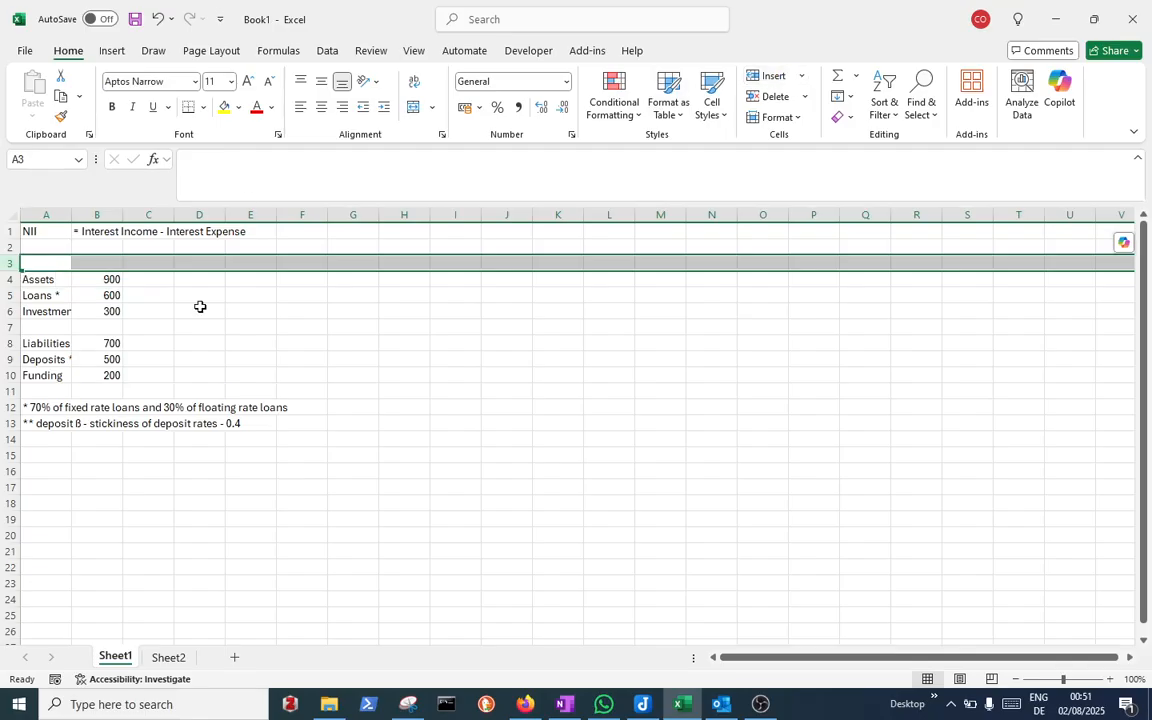
Add the header 'Rates' in C3 and enter rates of 5% for Loans and 3% for Investments
click(166, 267)
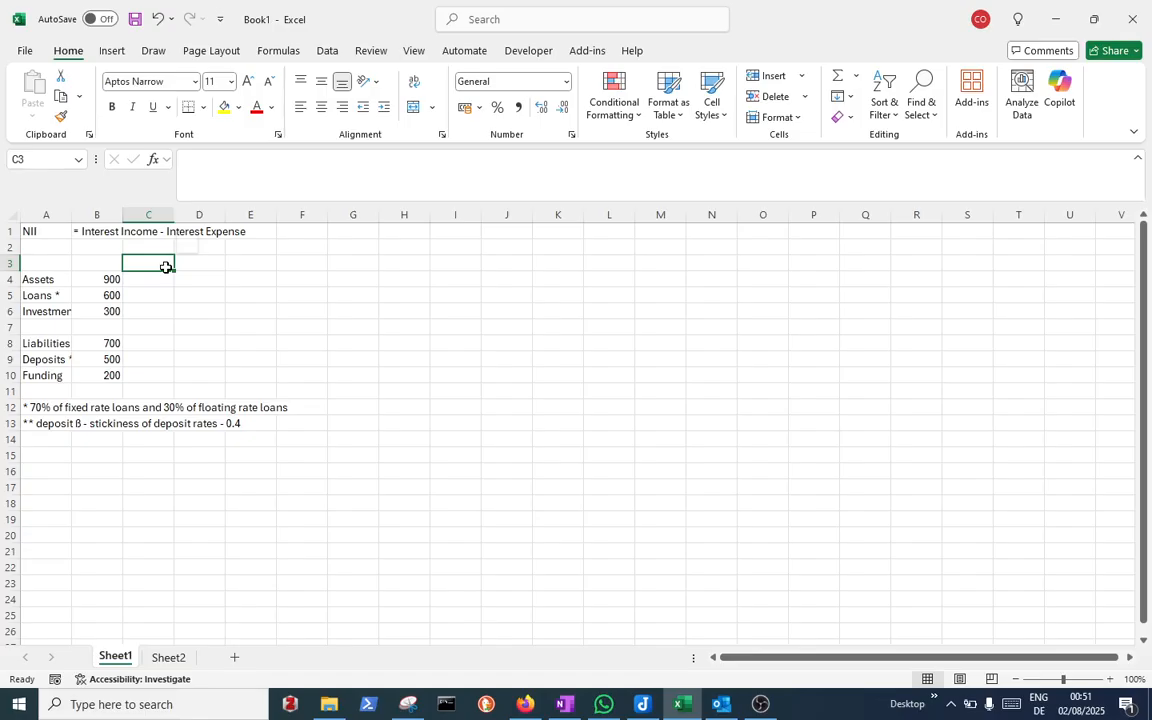
text(R)
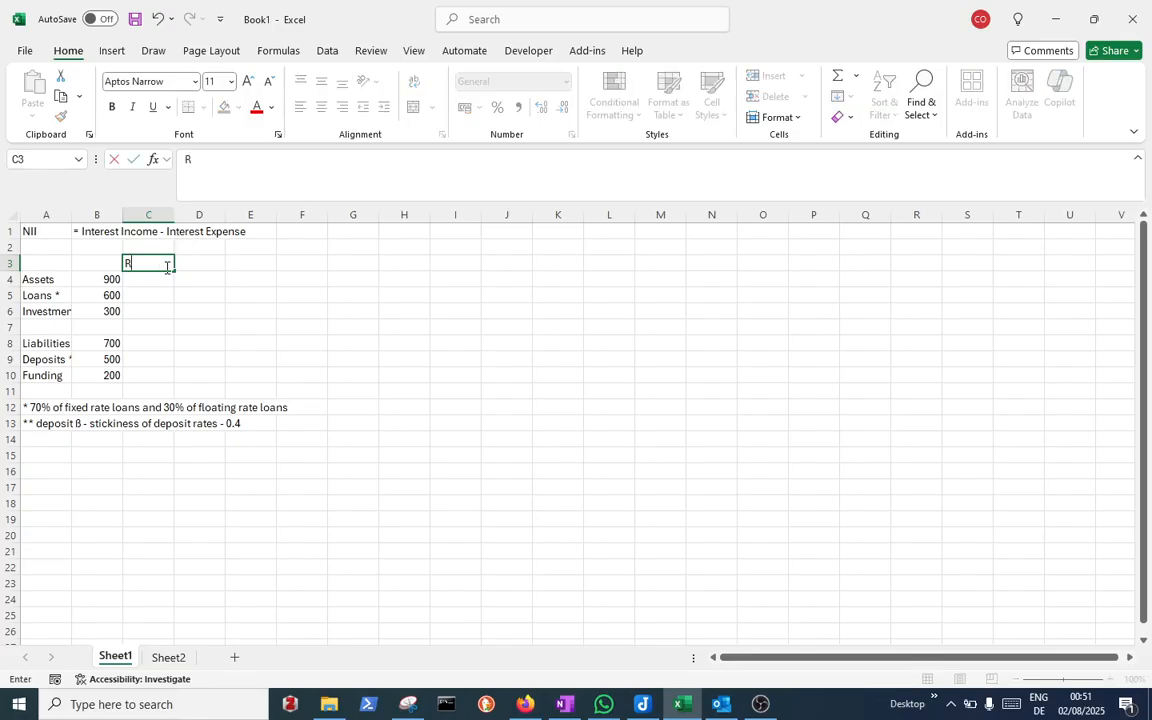
text(ates)
key(Return)
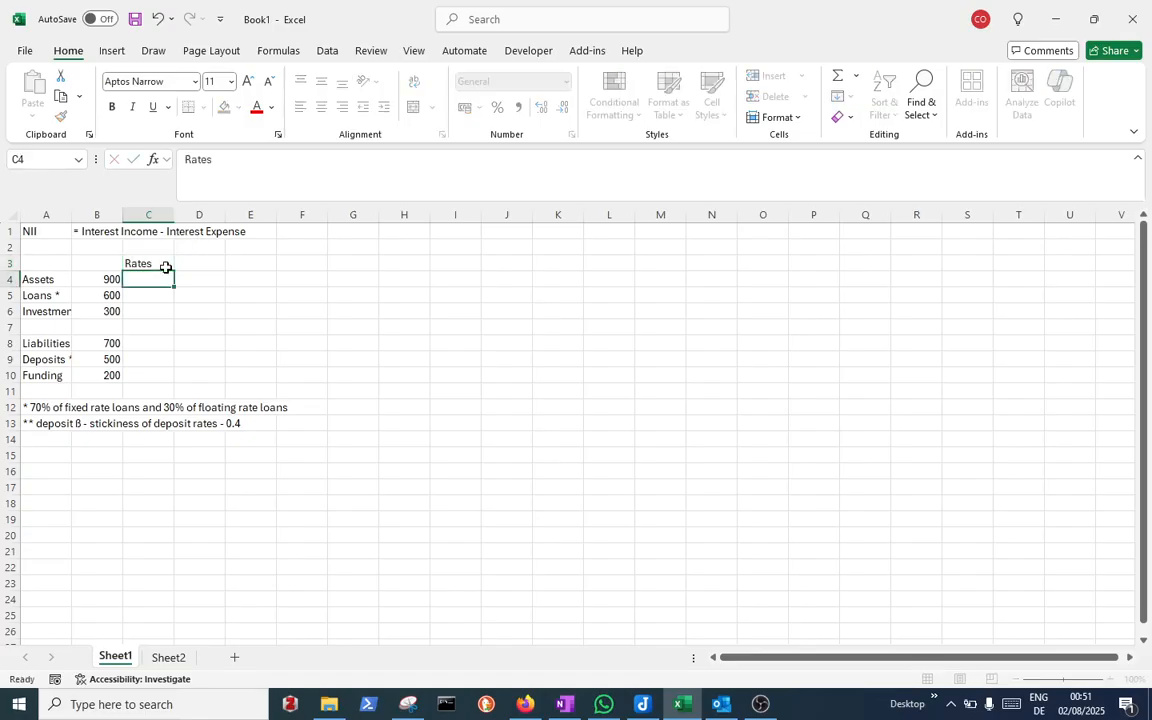
key(Return)
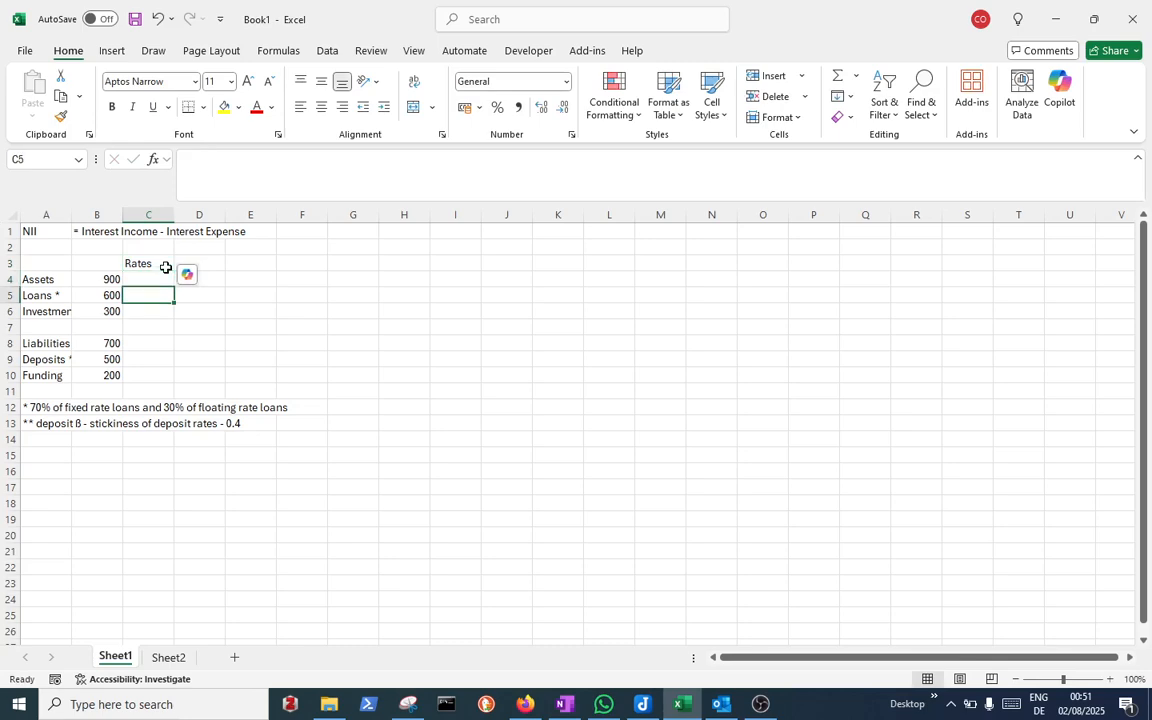
text(5)
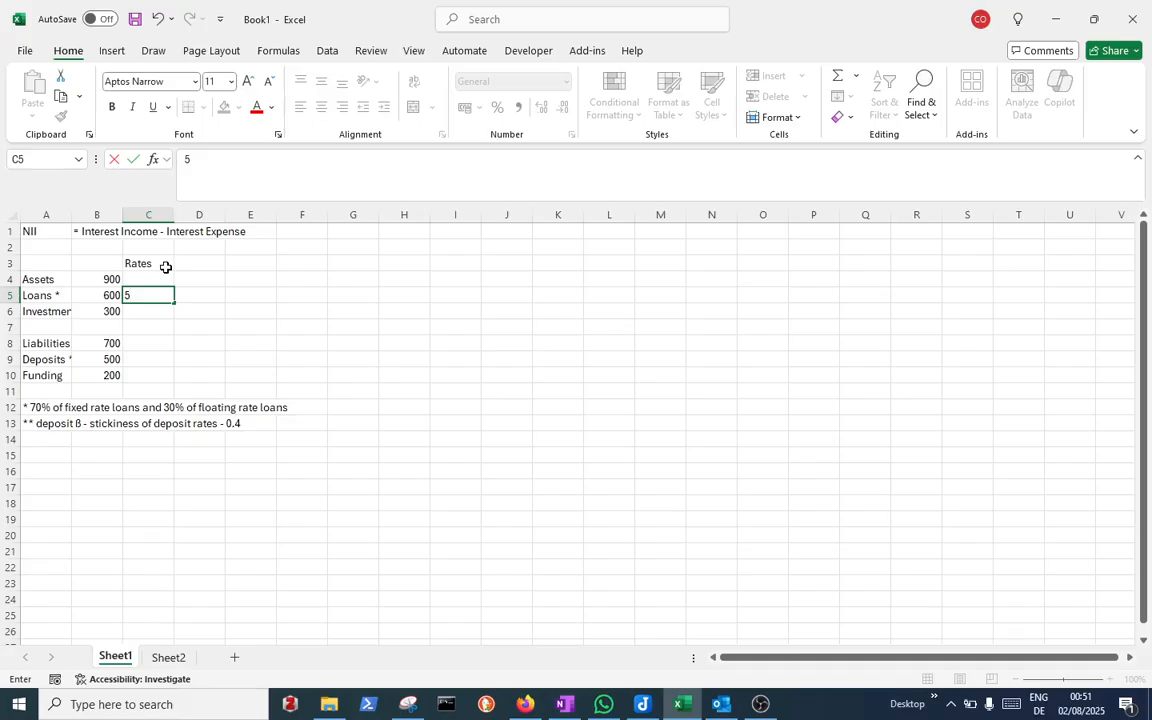
text(%)
key(Return)
text(3%)
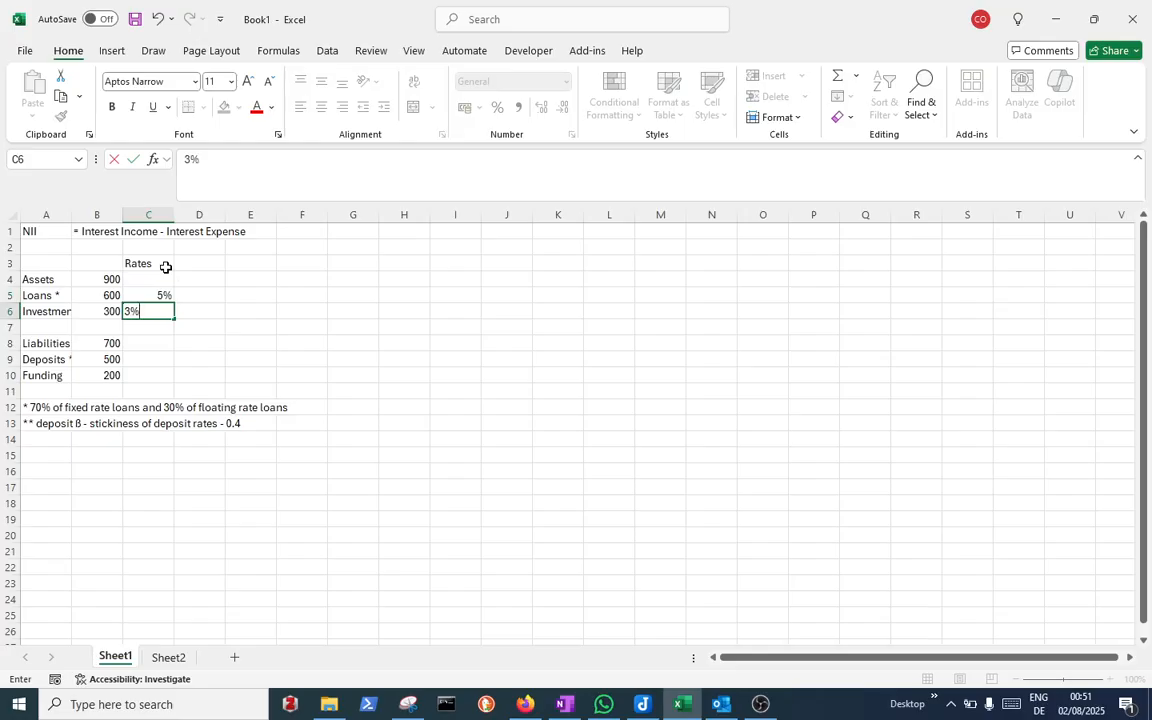
key(Return)
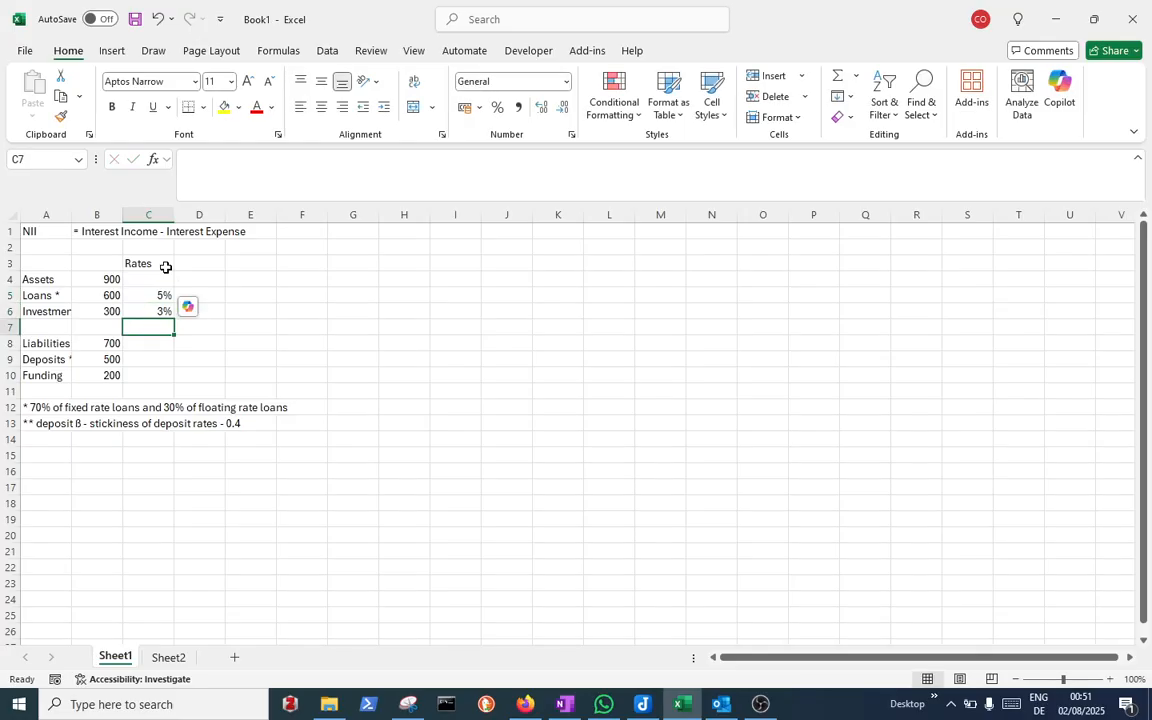
Enter rates of 4% for Deposits and 2% for Funding in column C
click(171, 354)
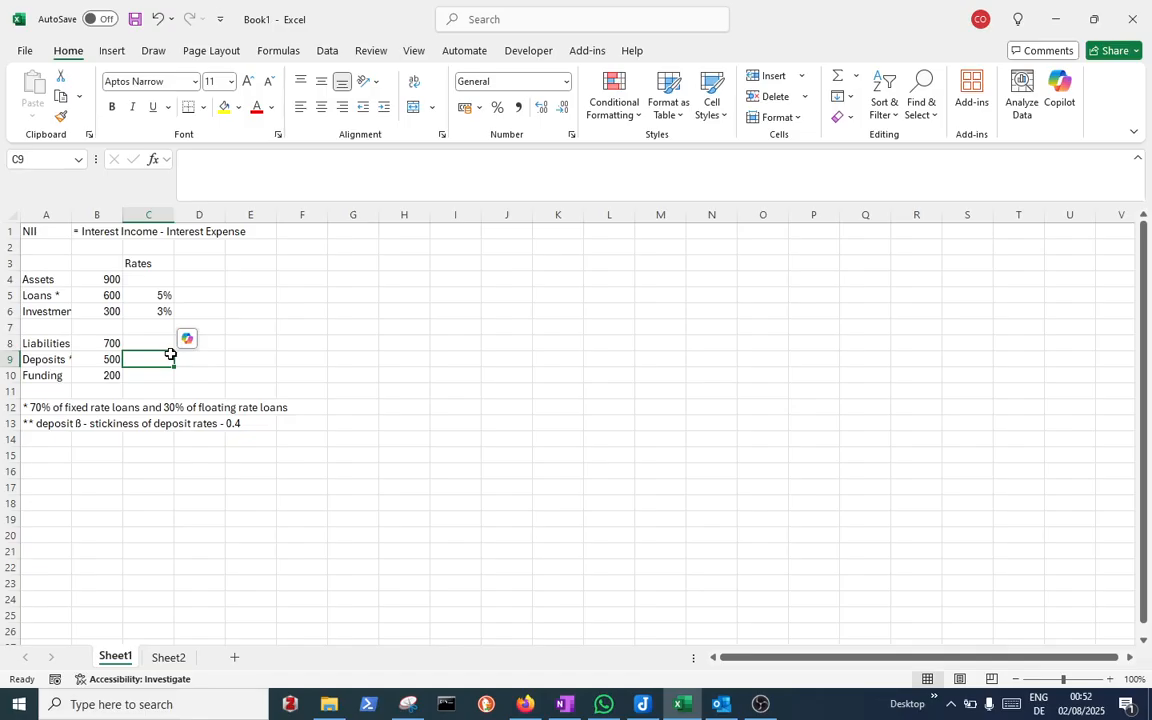
text(4%)
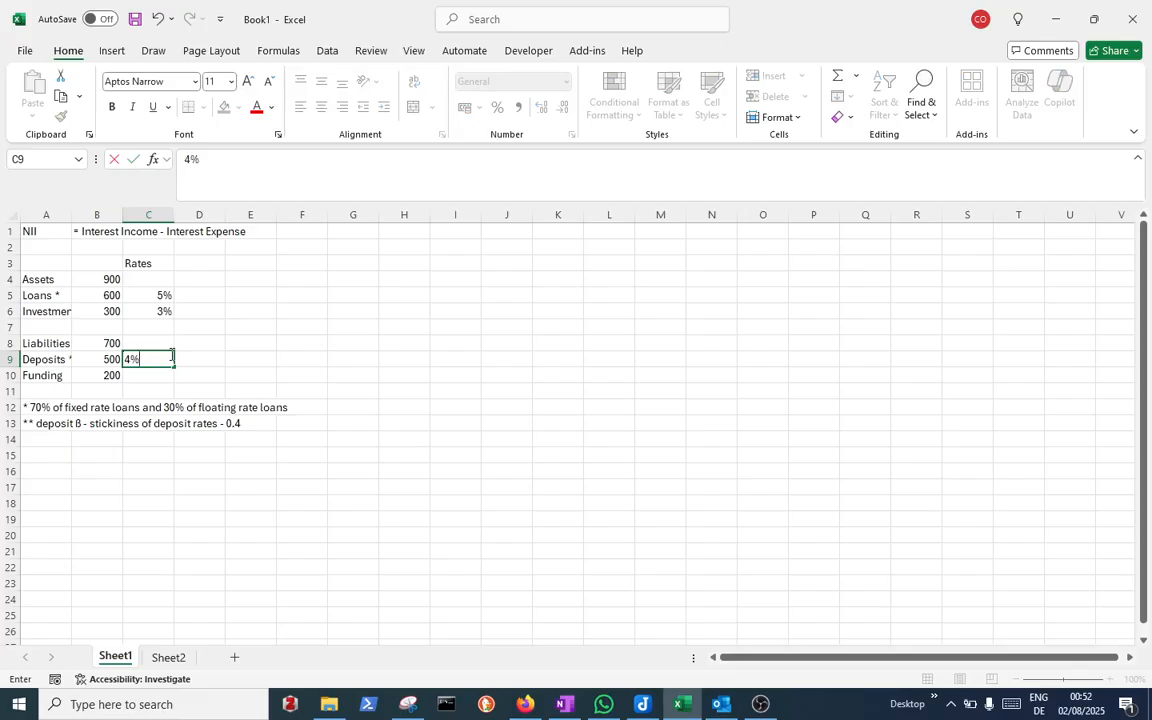
key(Return)
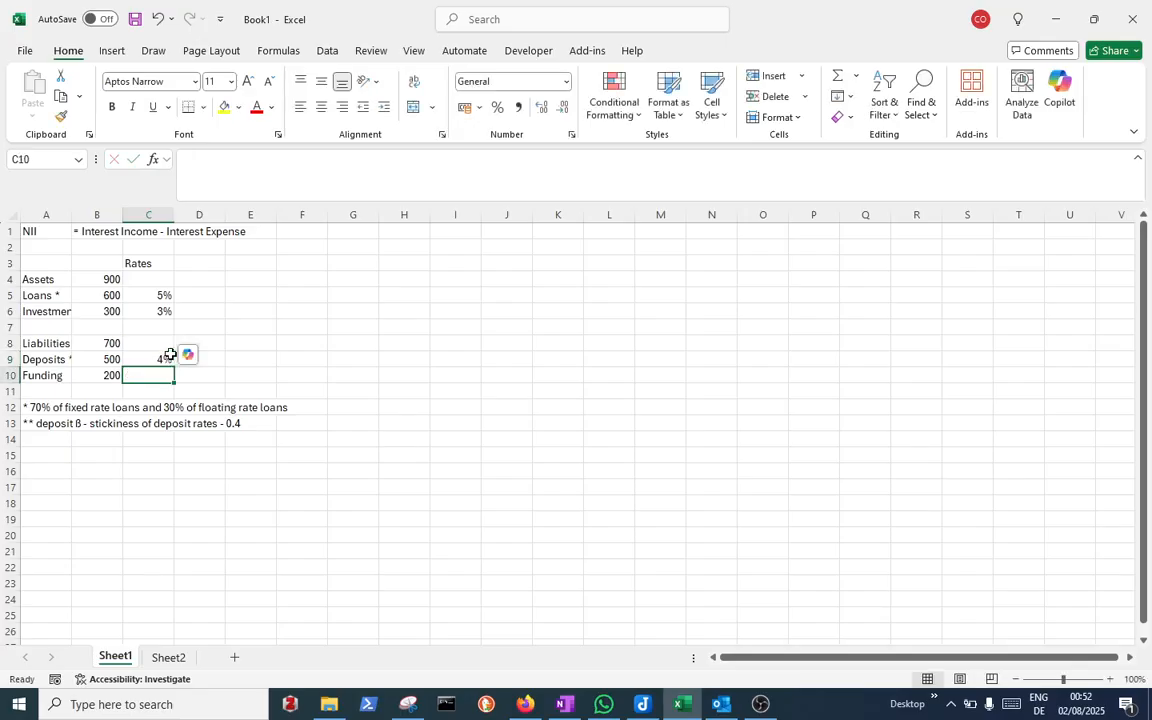
text(2%)
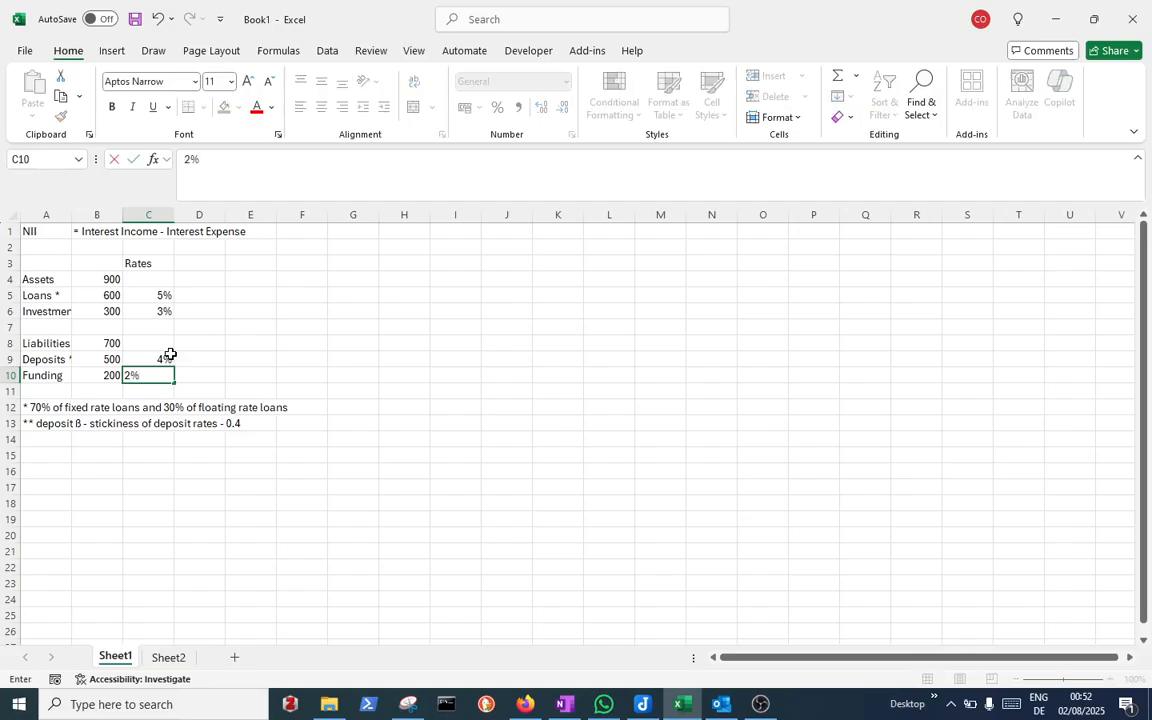
key(Return)
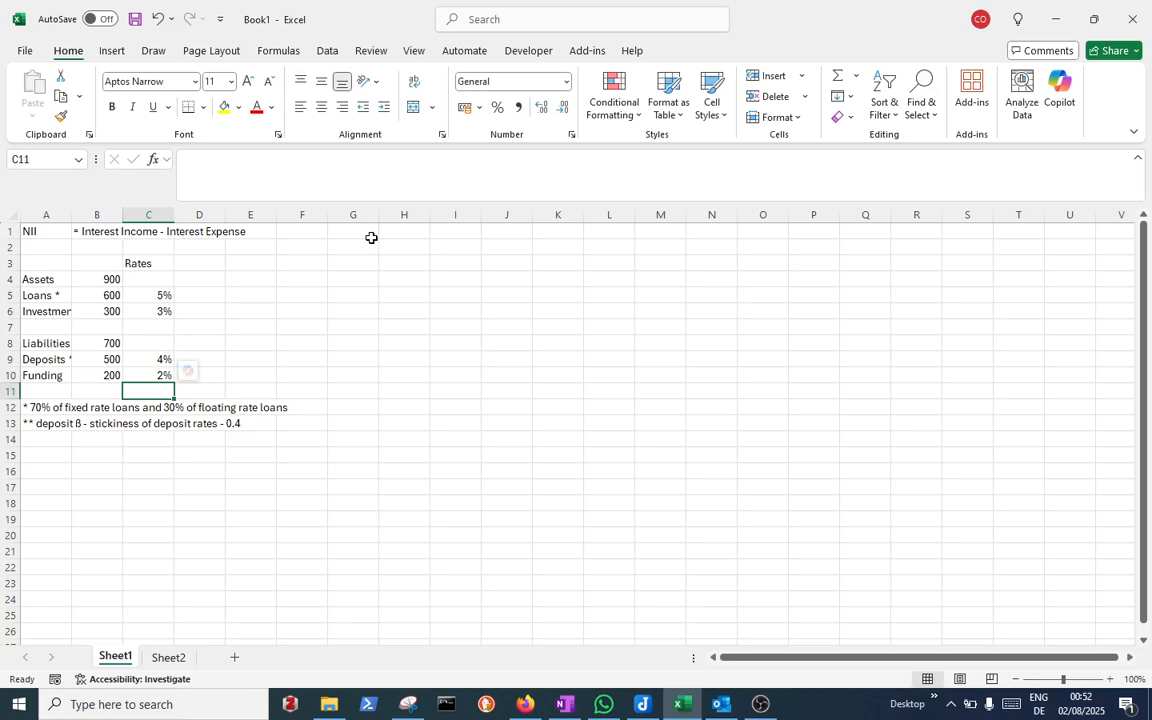
Rename the C3 header from Rates to Yield
click(211, 264)
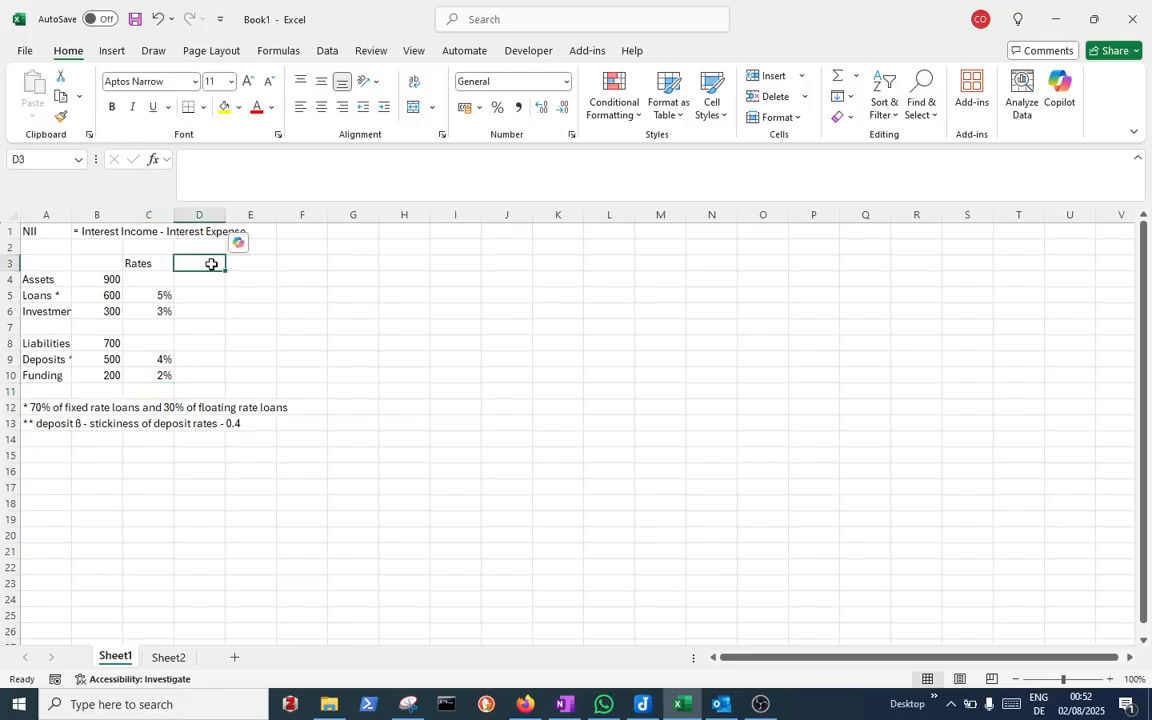
click(141, 263)
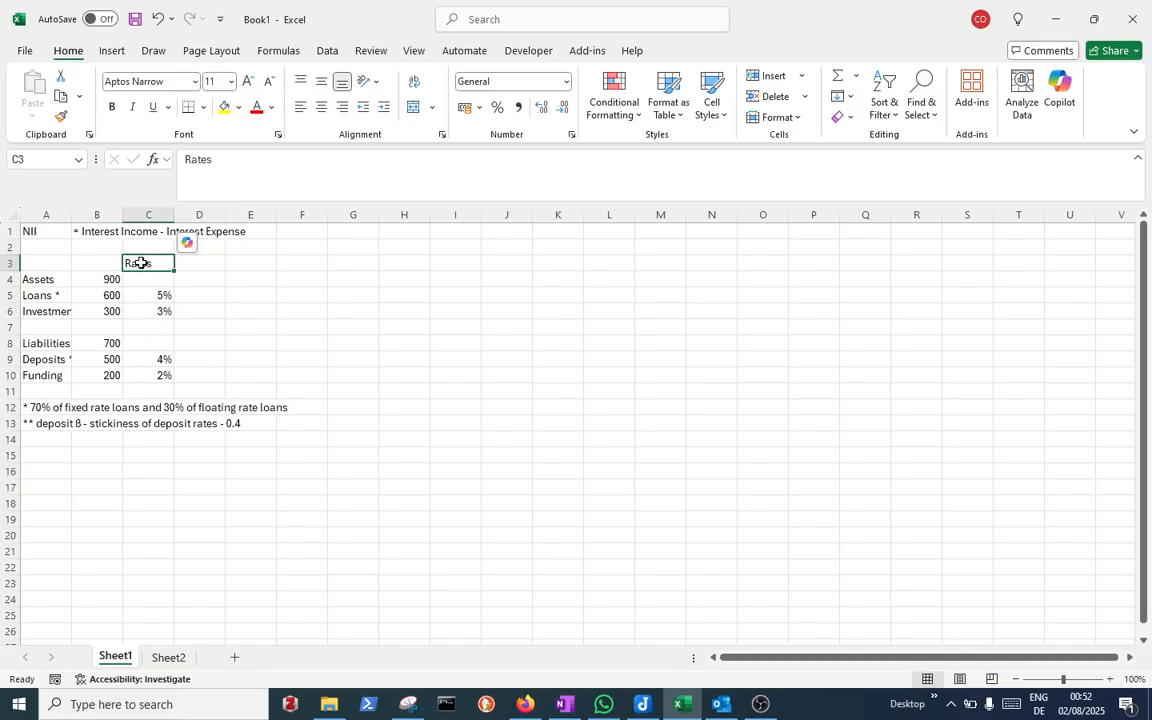
text(Yield)
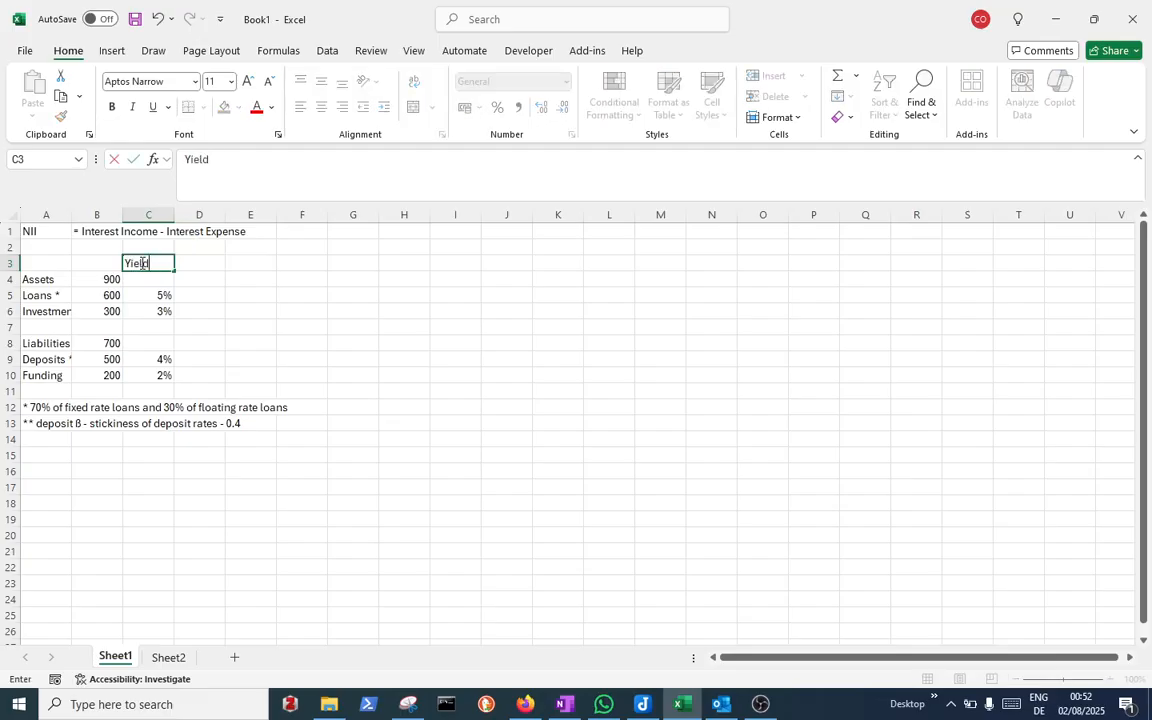
click(160, 327)
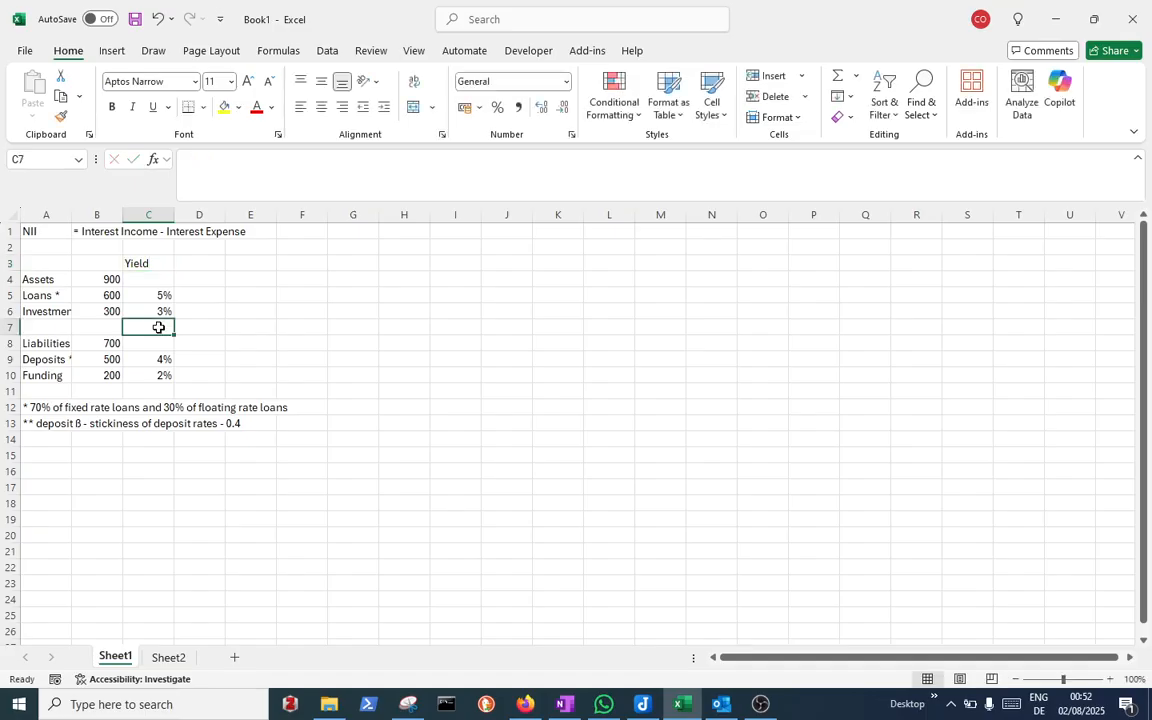
Insert a blank row above Liabilities and enter the header 'Cost' in C8 above the deposit and funding rates
click(12, 327)
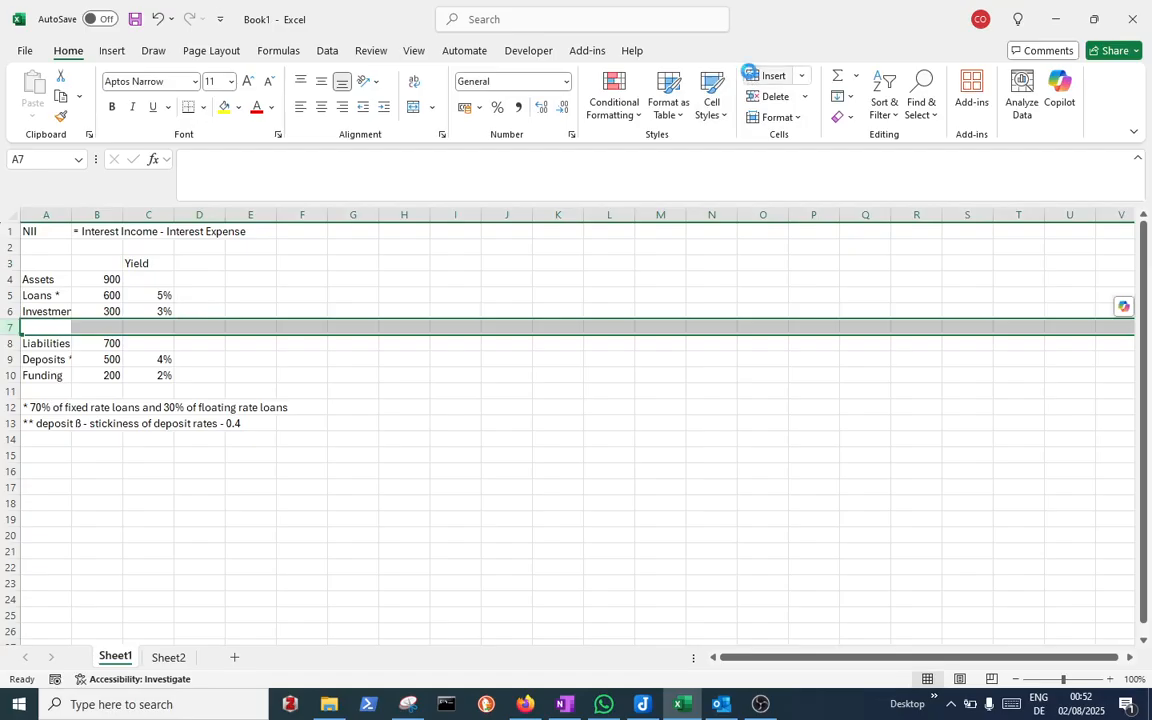
click(752, 76)
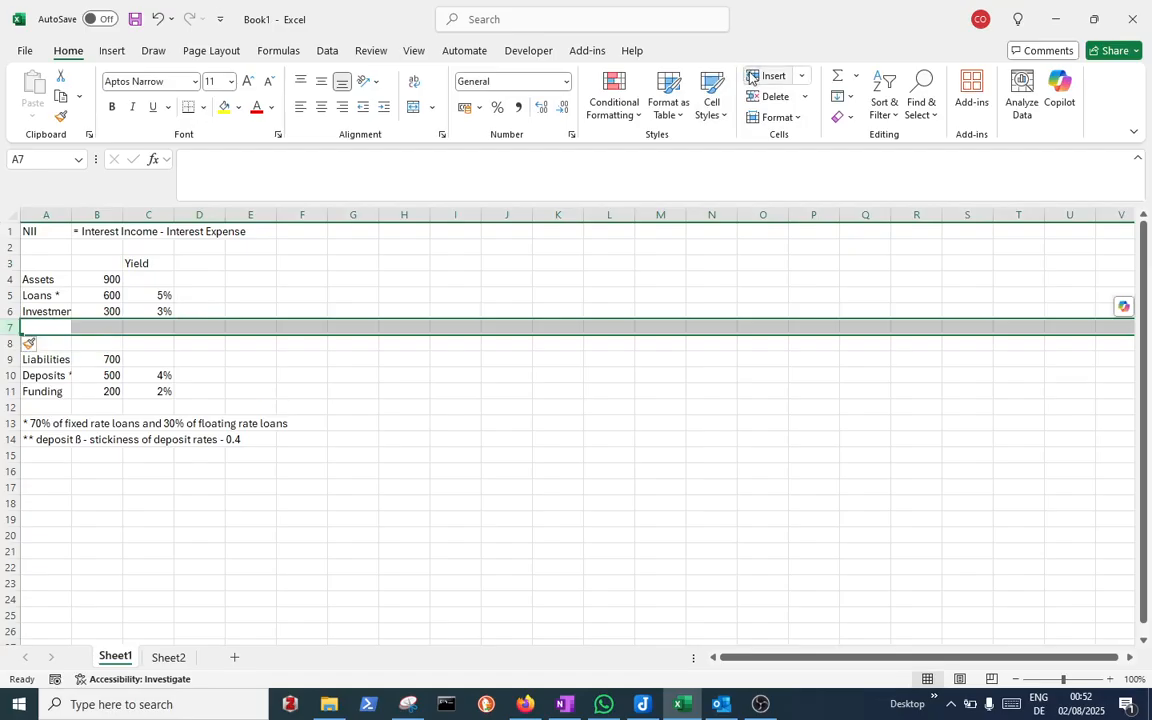
click(150, 345)
text(Cost)
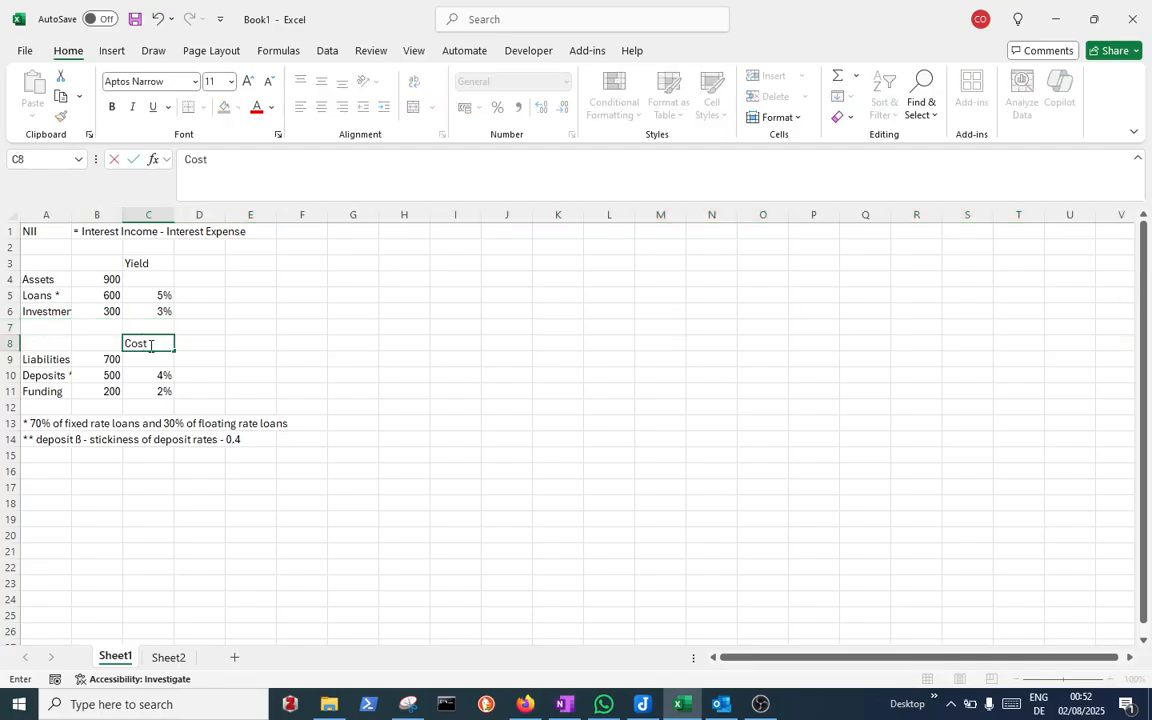
key(Return)
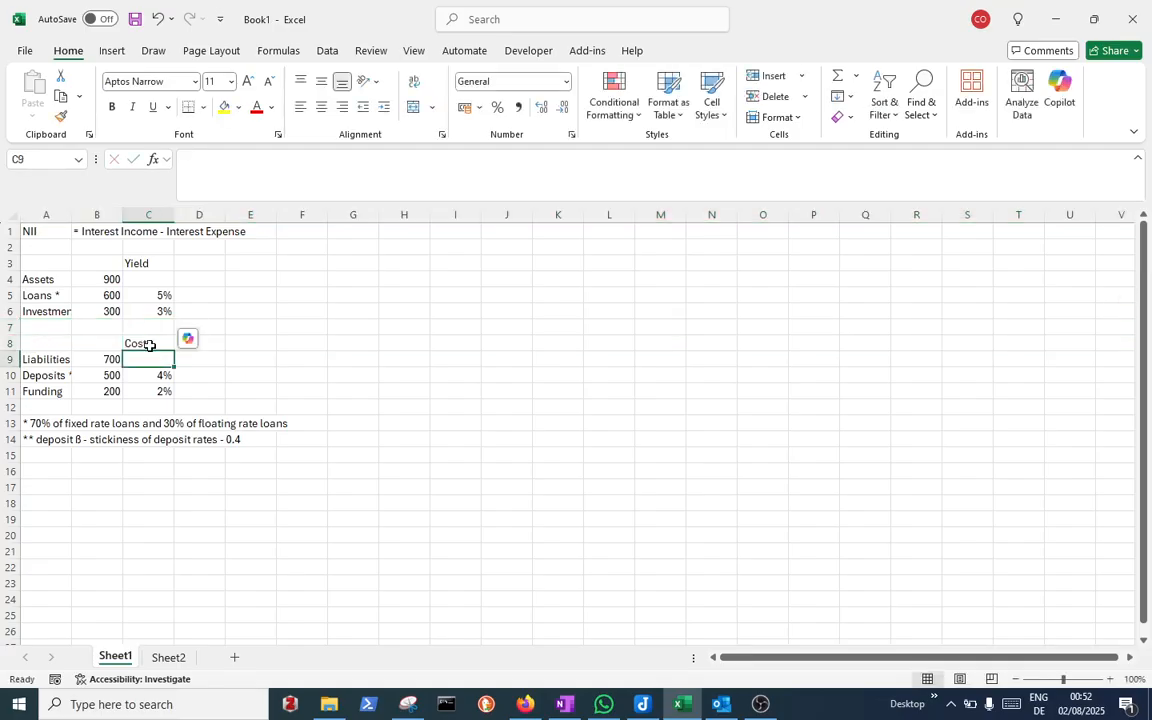
Add the header 'Interest Income' in D3
click(196, 266)
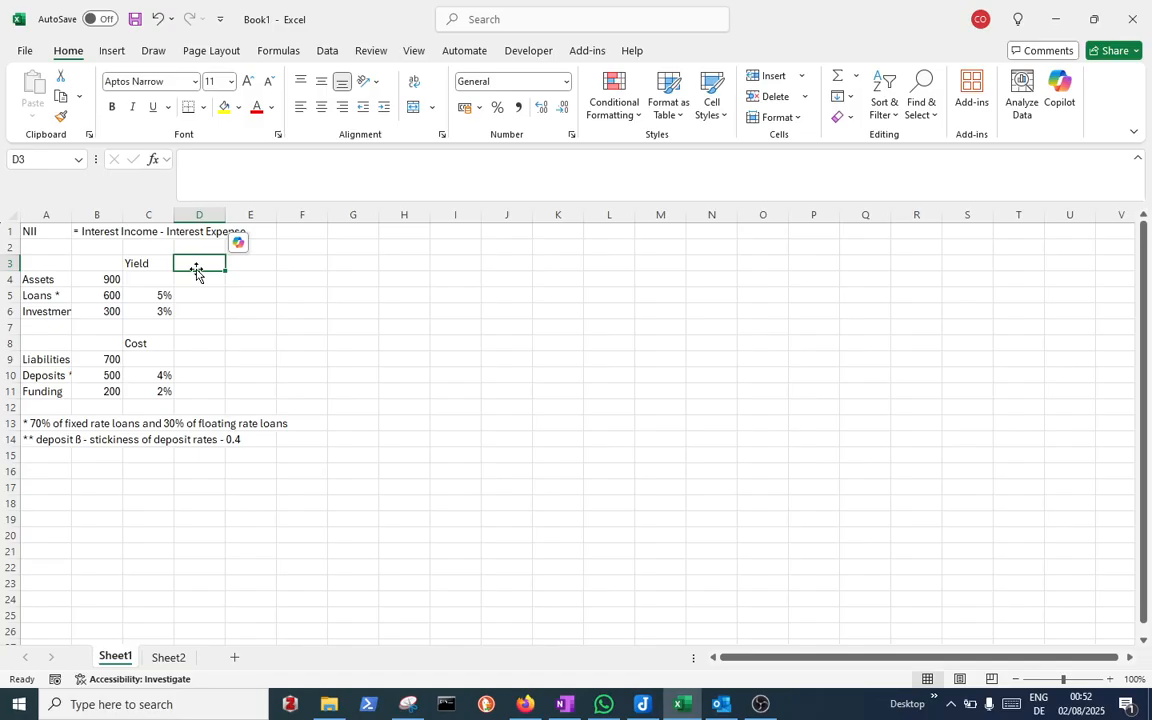
text(Inte)
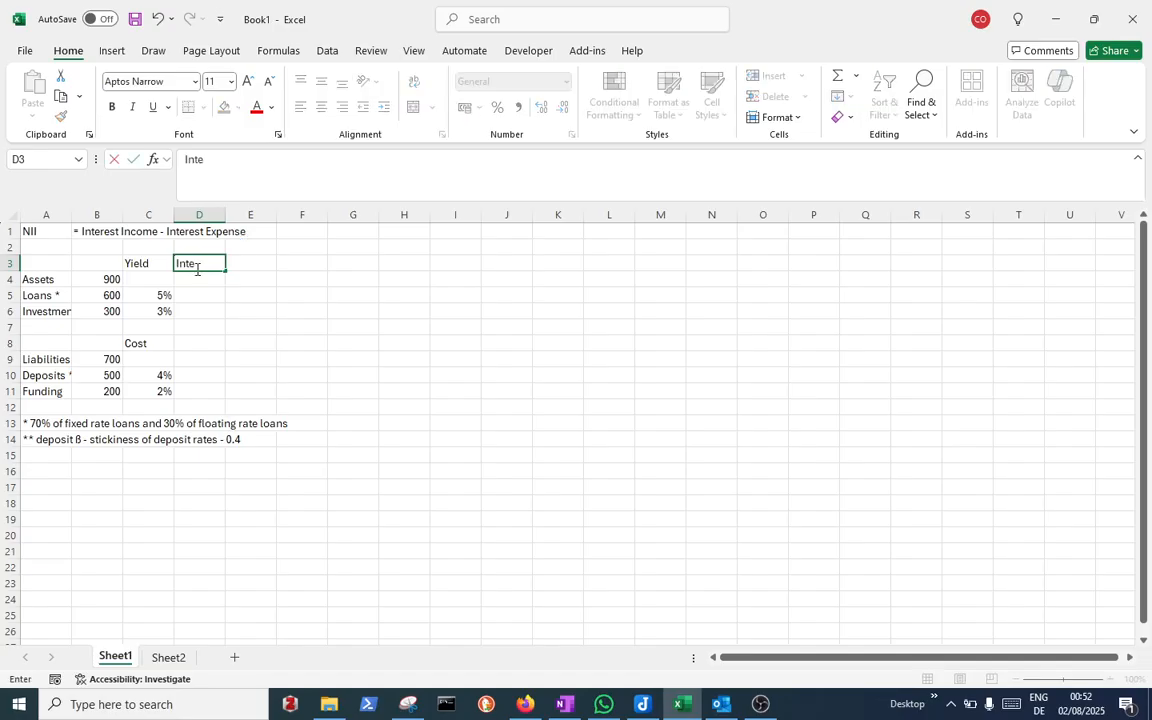
text(rest Income)
key(Return)
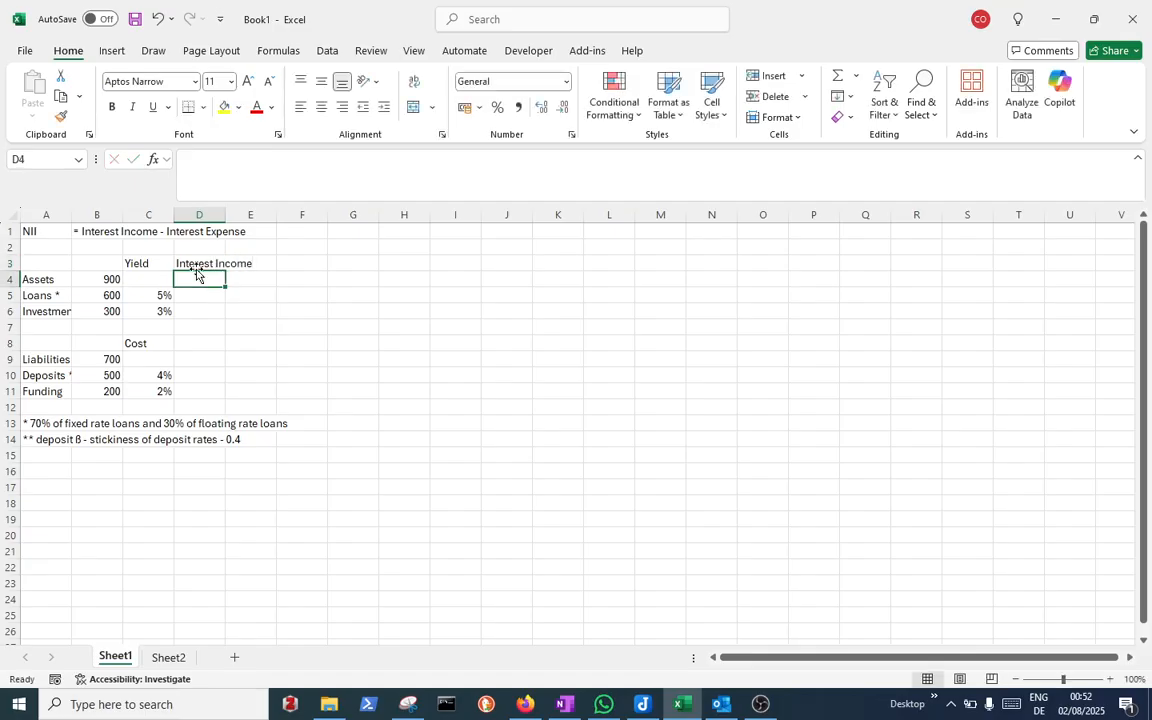
key(Down)
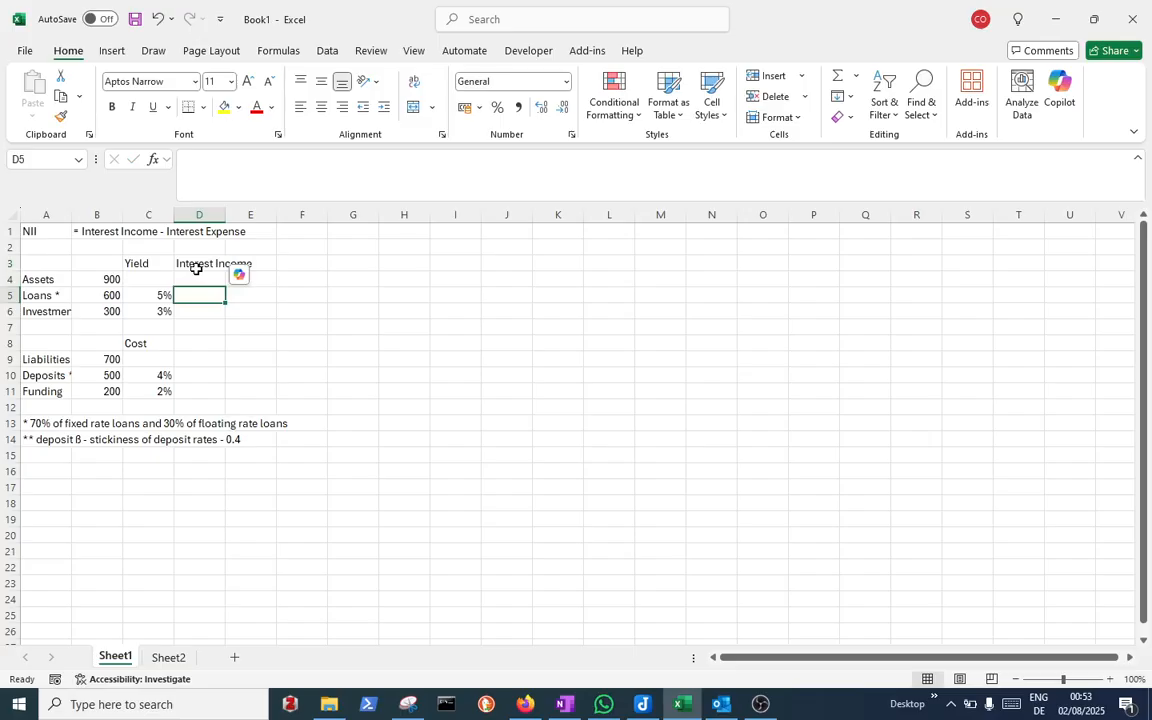
Compute interest income for Loans and Investments in D5 and D6 by multiplying each balance by its yield
text(=)
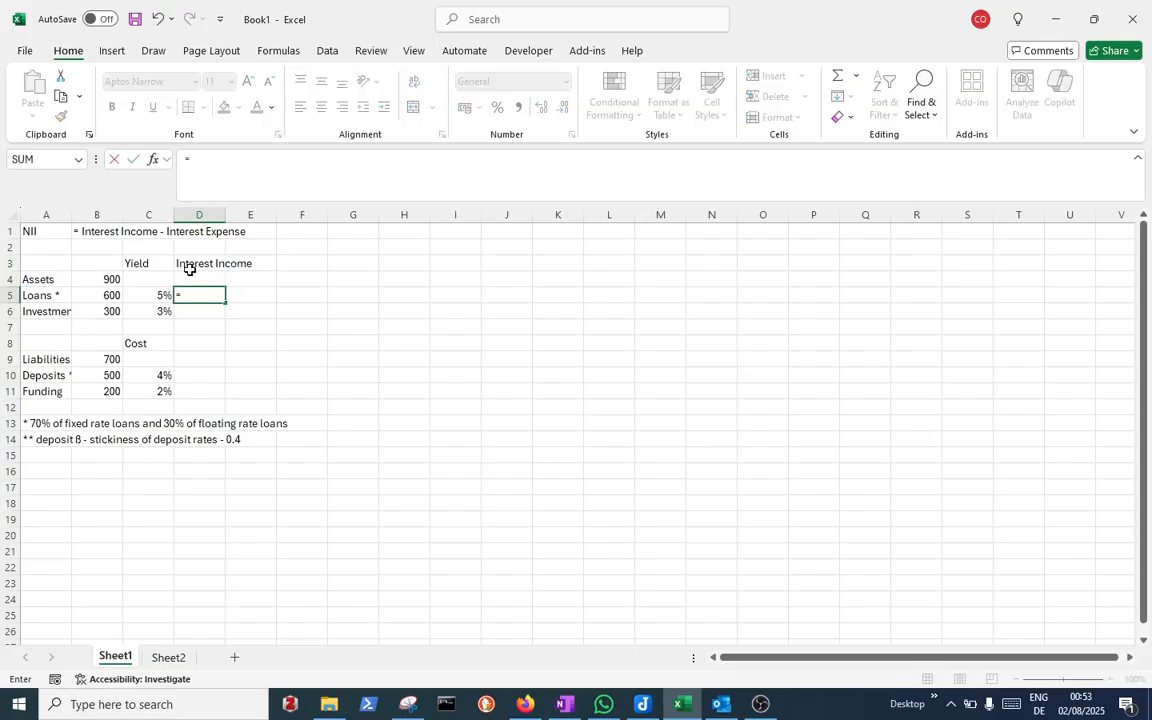
click(116, 293)
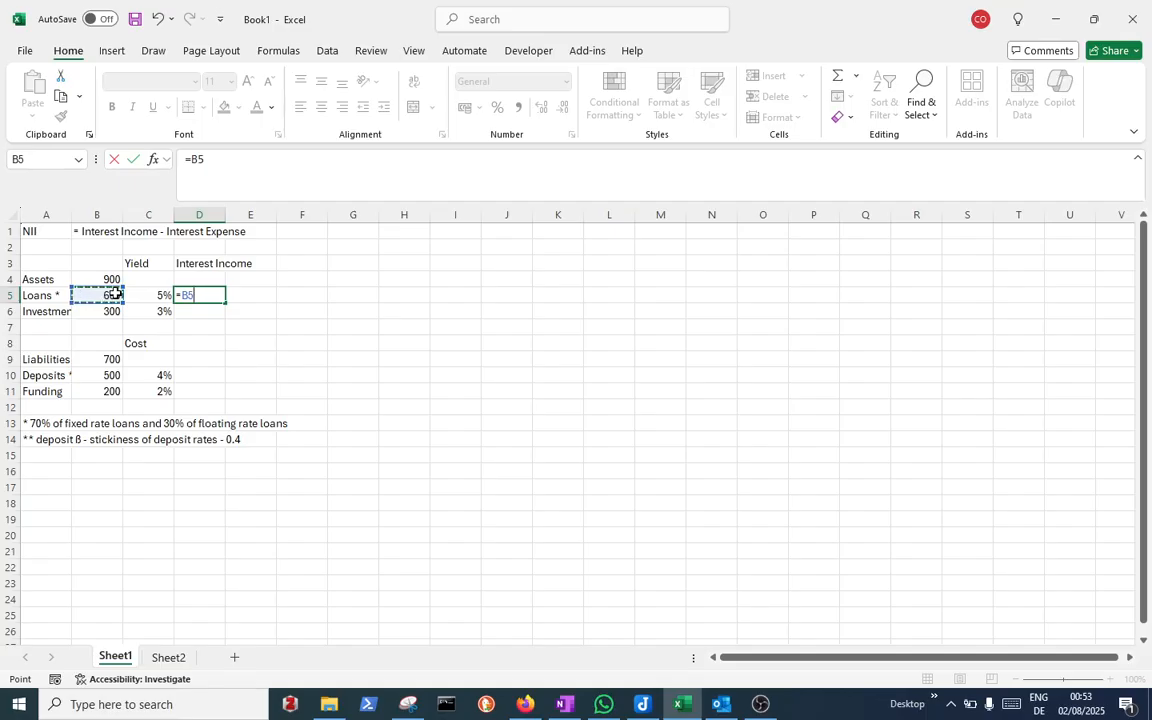
text(*)
click(142, 297)
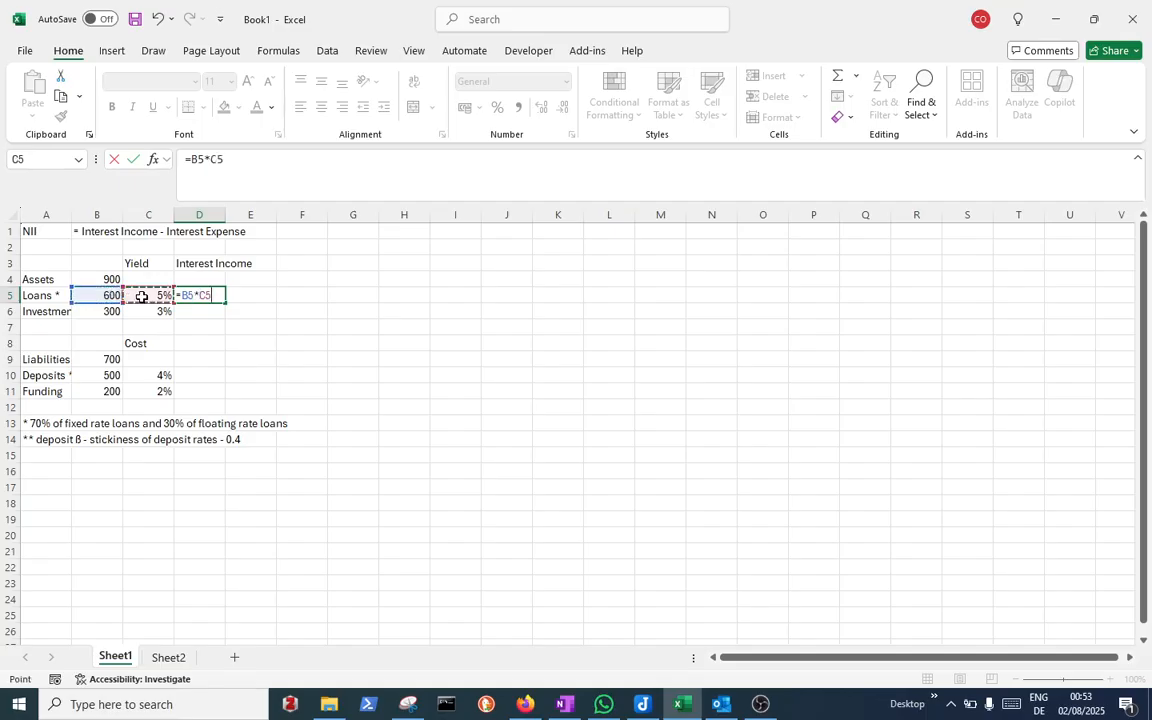
key(Return)
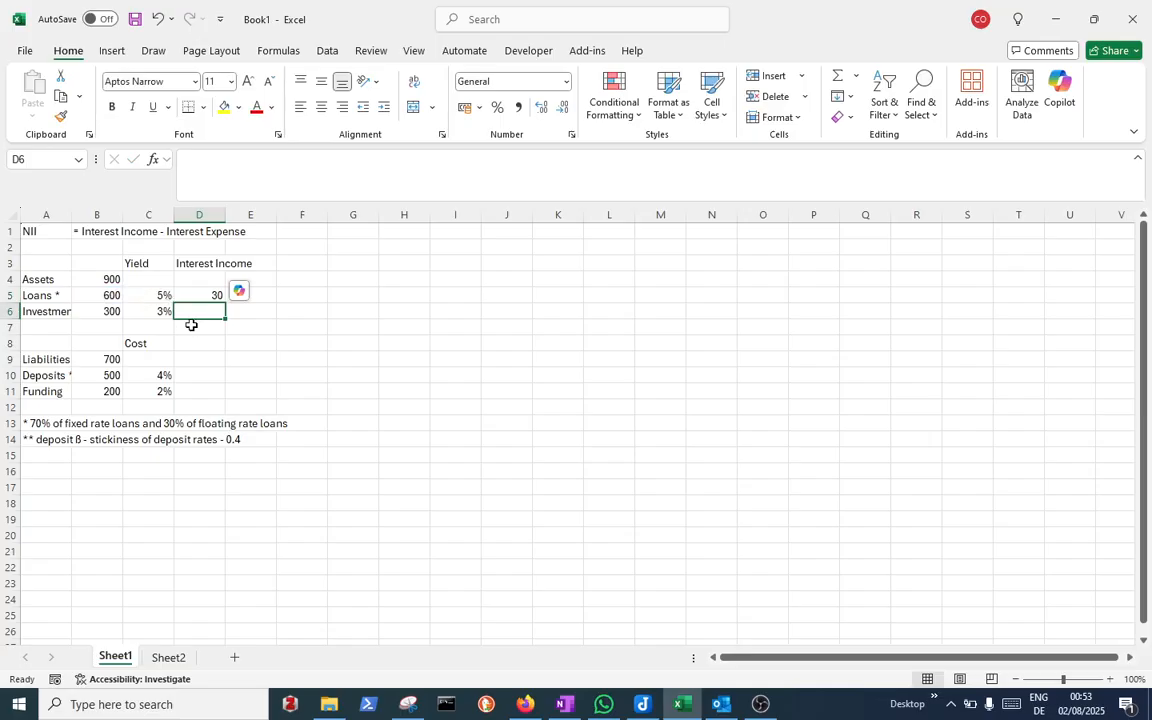
text(=)
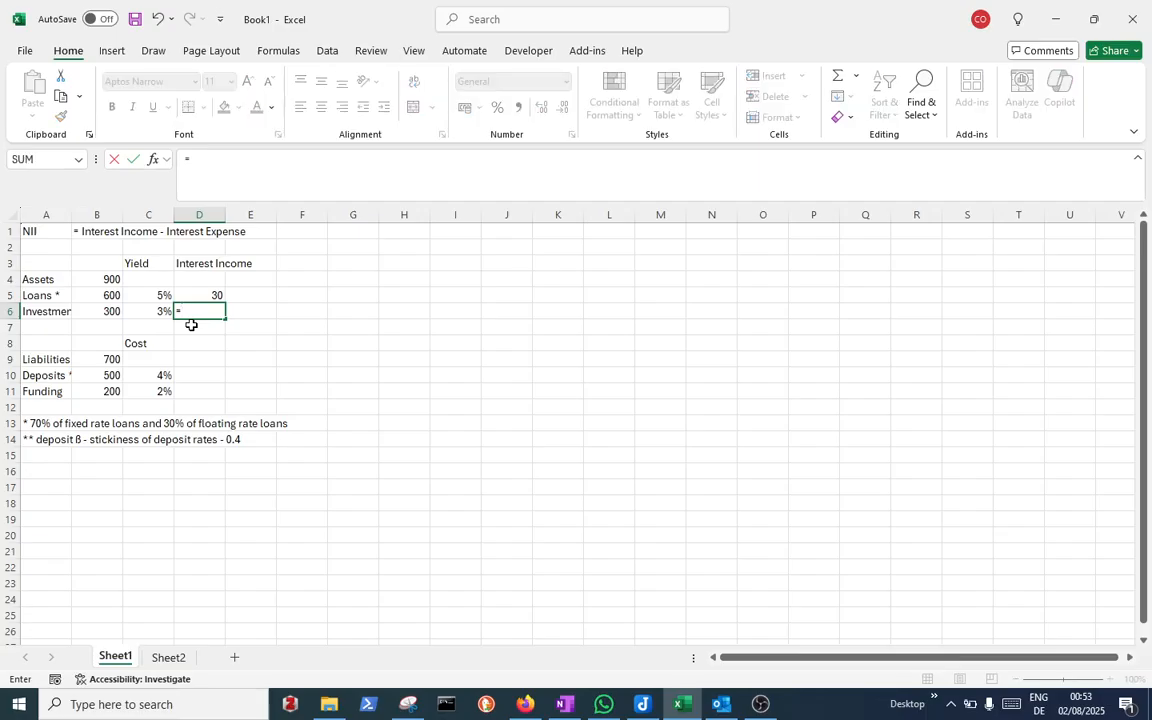
click(122, 316)
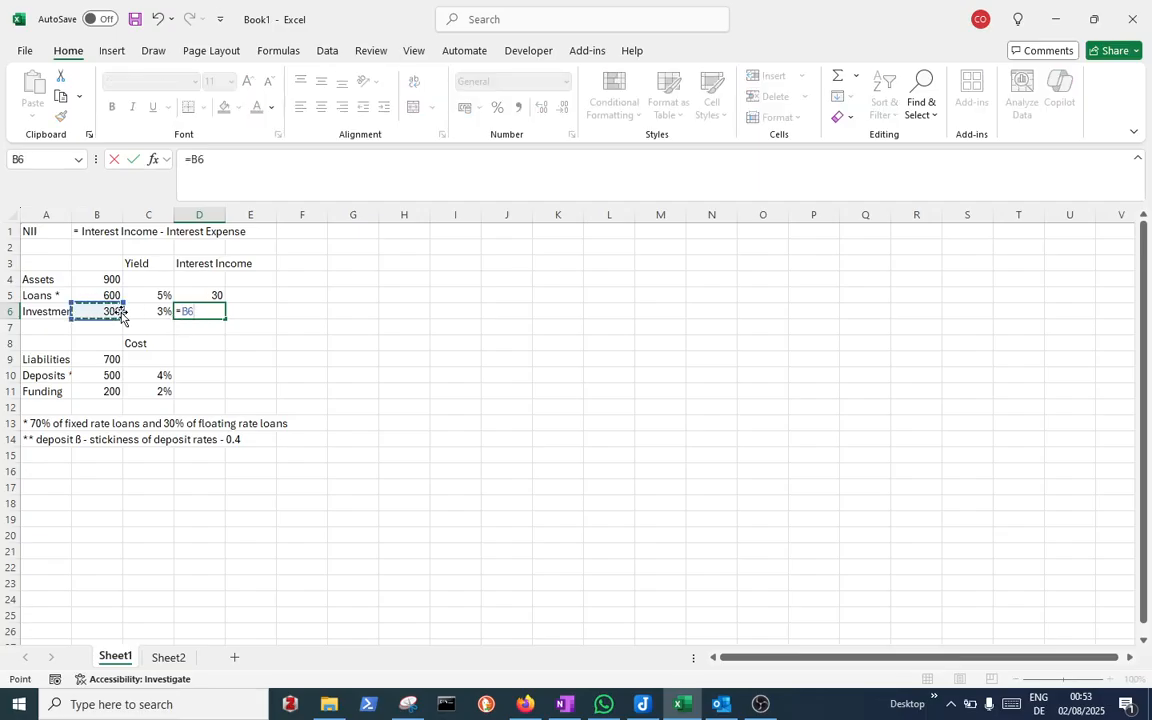
text(*)
click(147, 313)
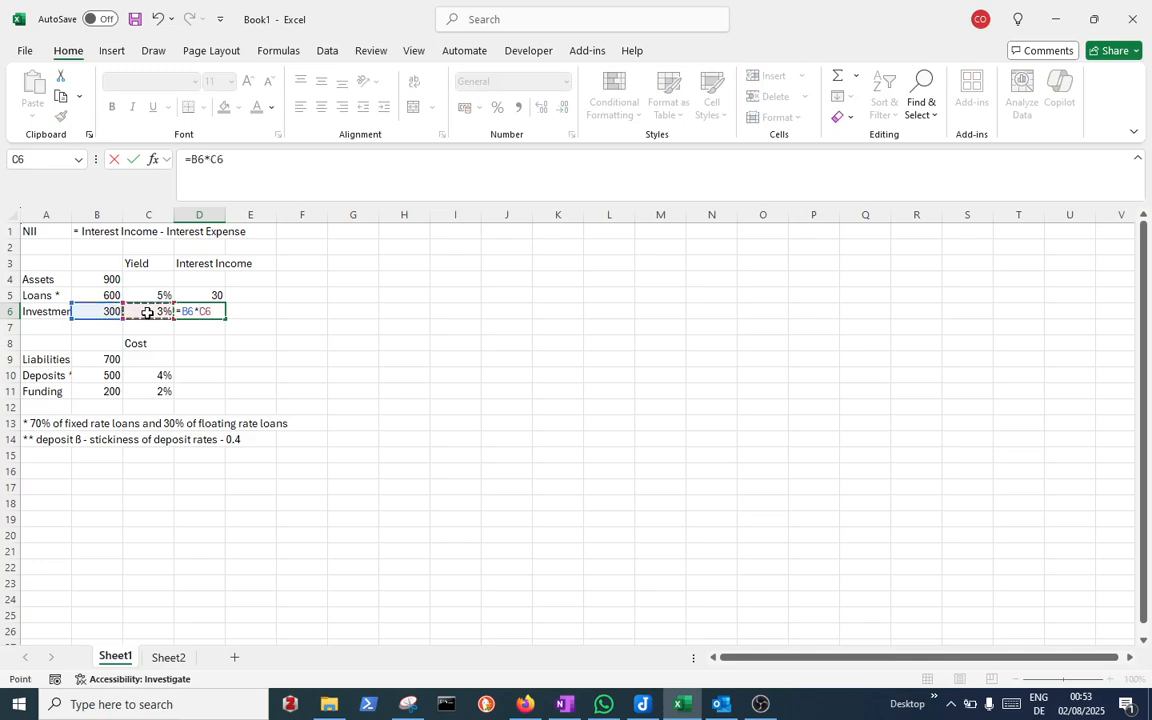
key(Return)
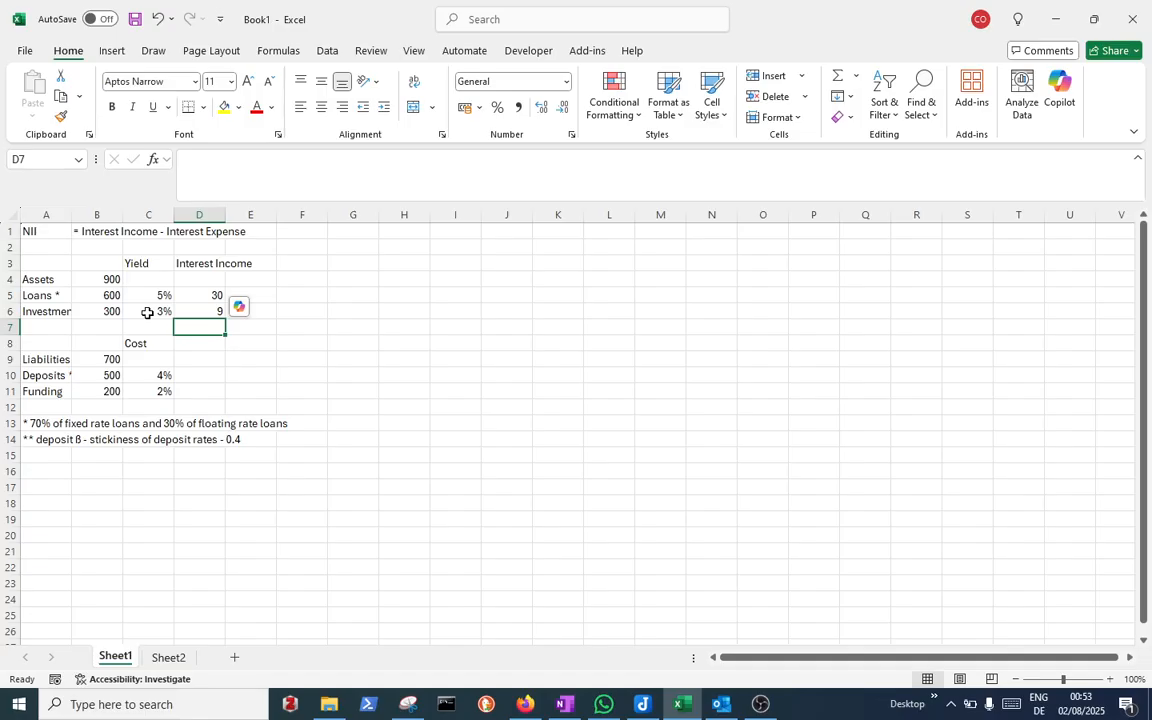
Add the header 'Interest Cost' in D8 above the liability interest column
key(Down)
key(Down)
key(Down)
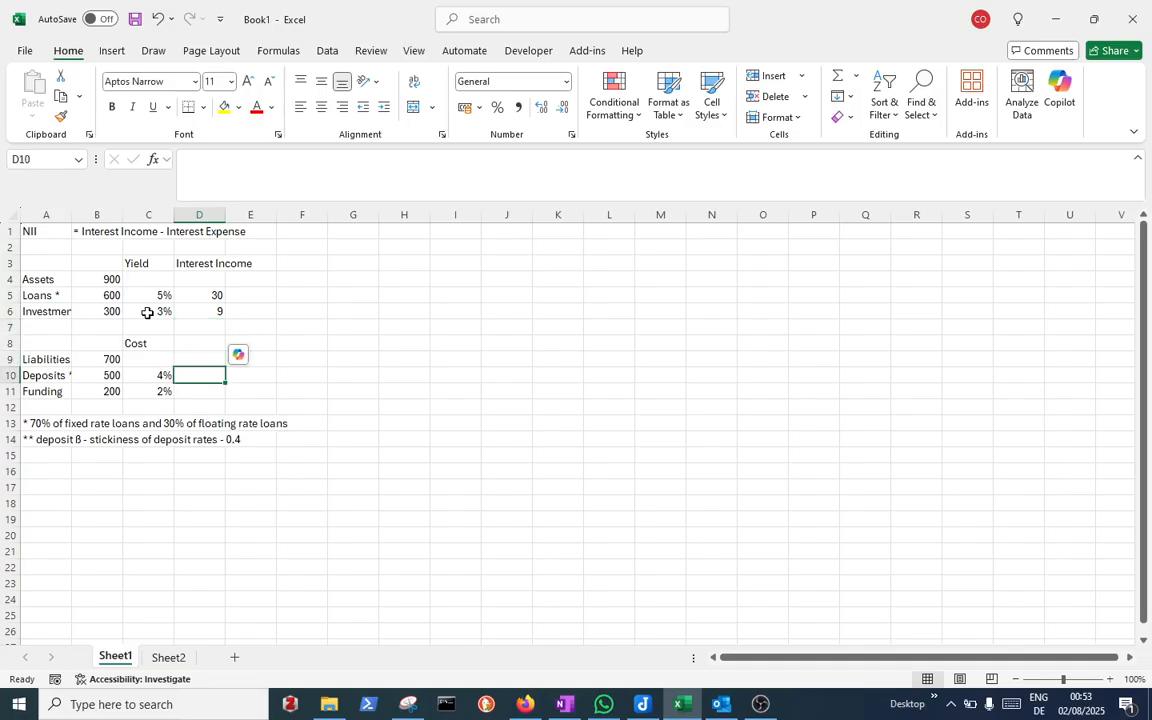
key(Up)
key(Up)
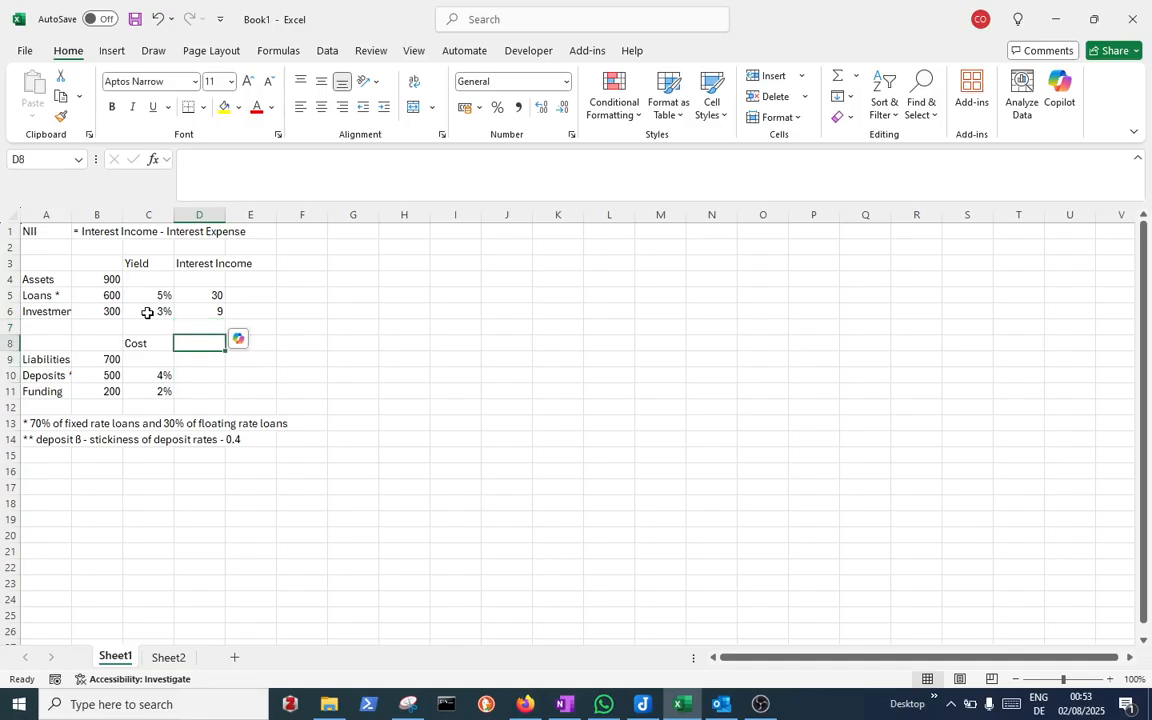
text(Int)
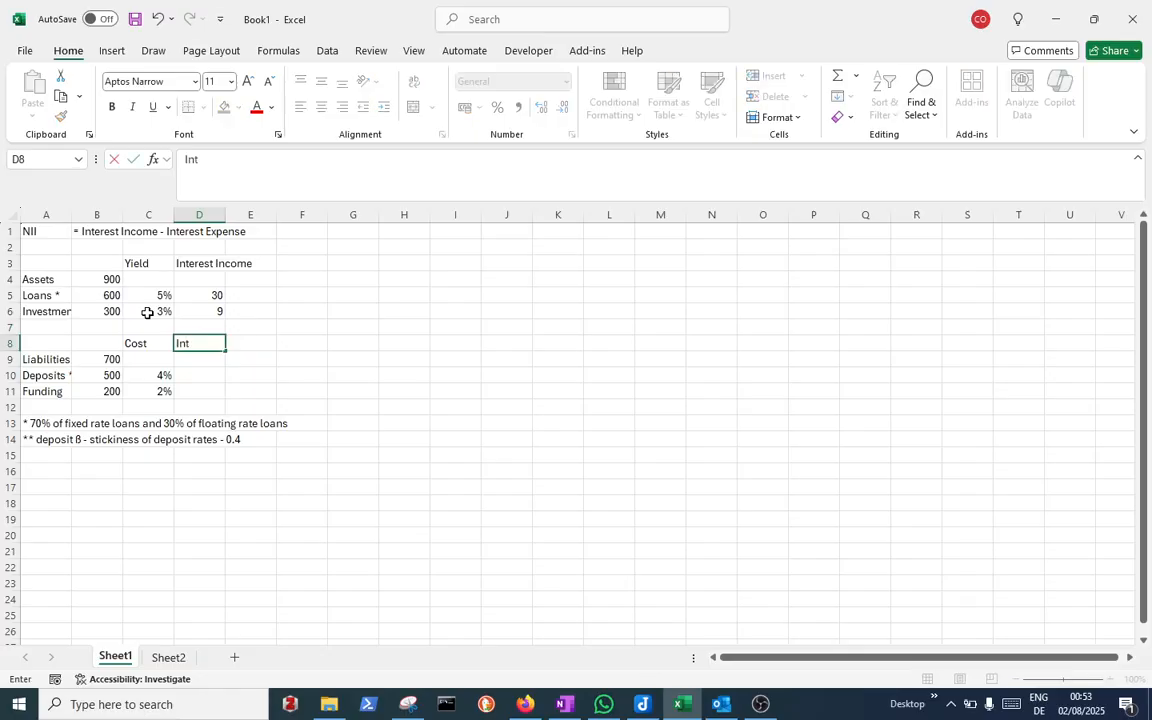
text(erest Cost)
key(Return)
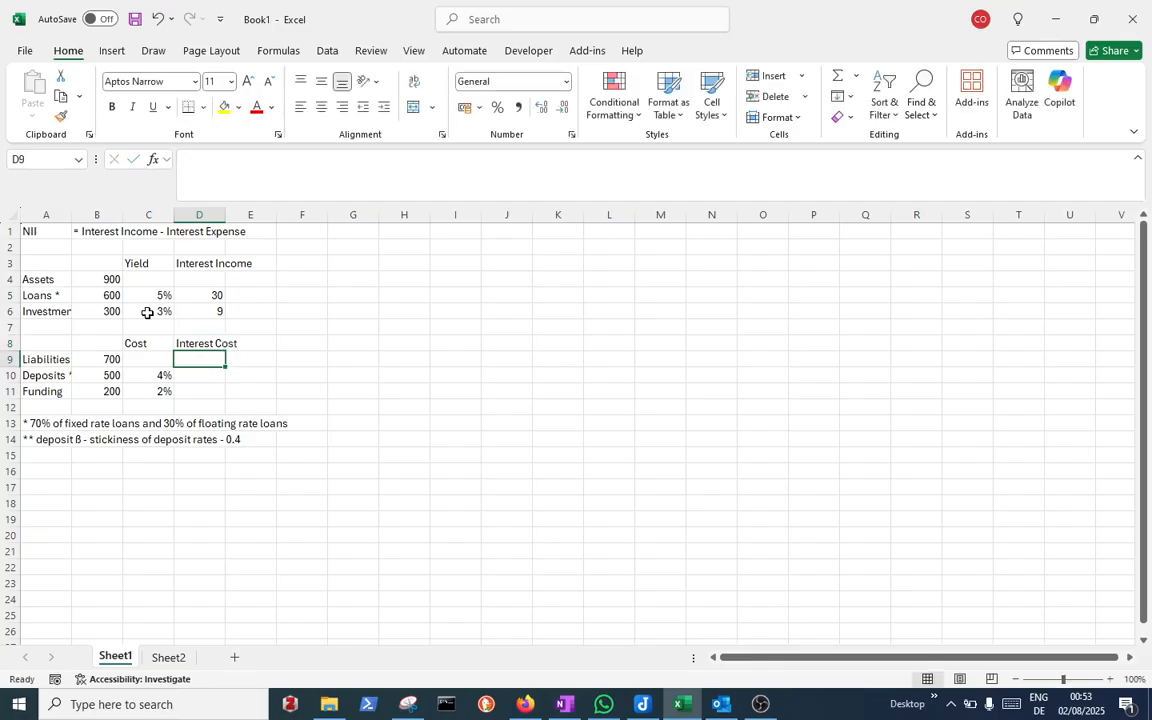
Compute interest cost for Deposits and Funding in D10 and D11 by multiplying each balance by its cost
key(Down)
text(=)
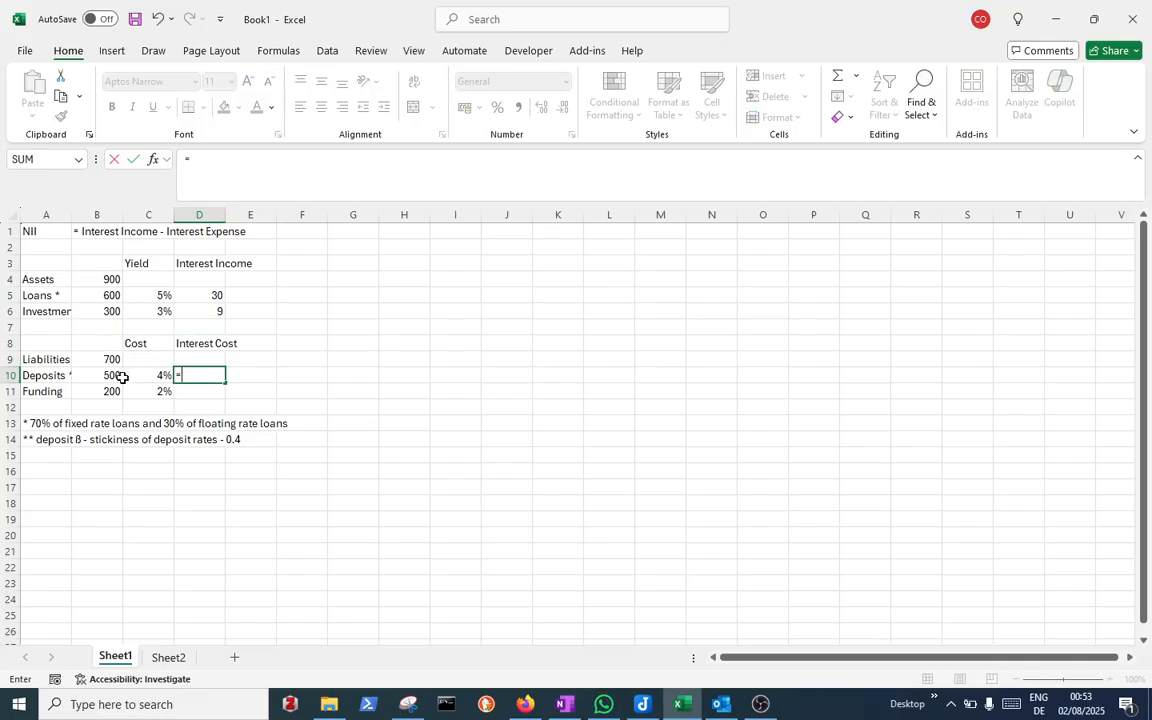
click(118, 377)
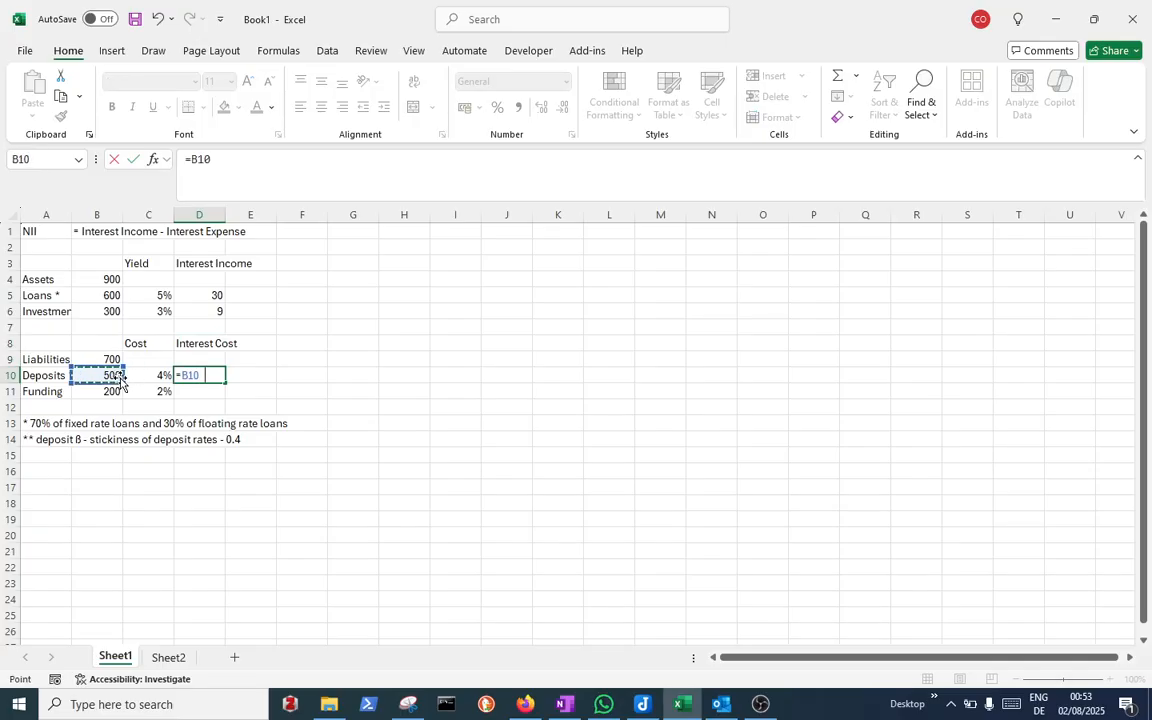
text(*)
click(153, 377)
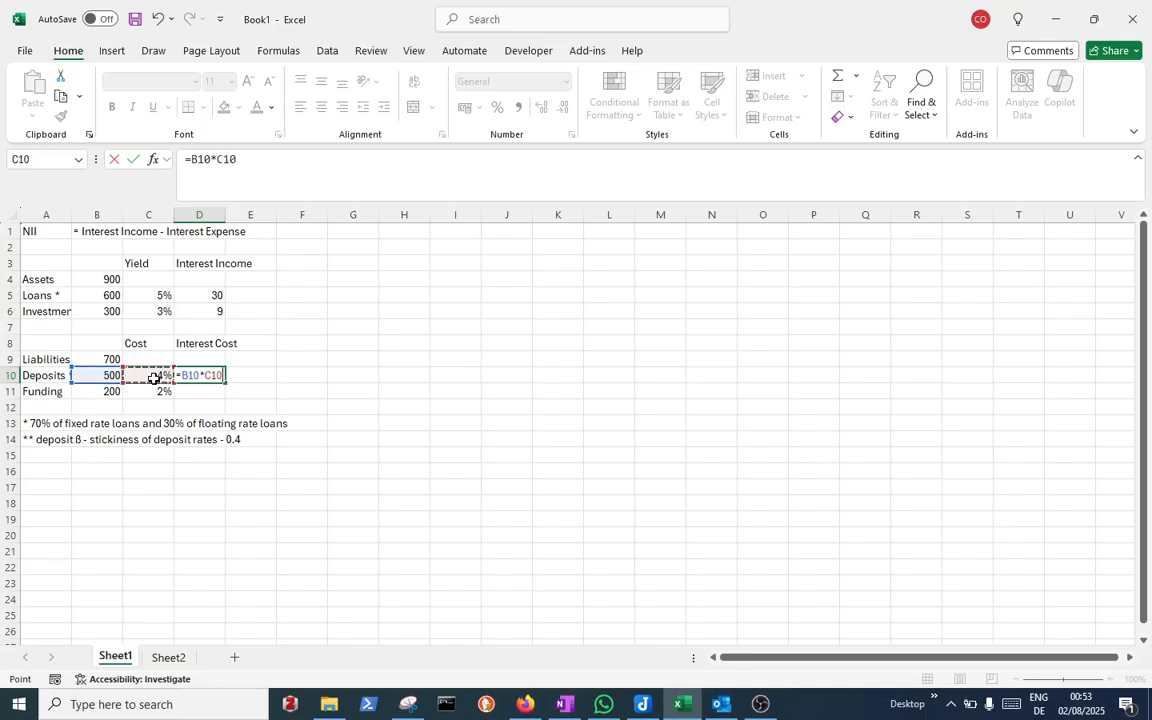
key(Return)
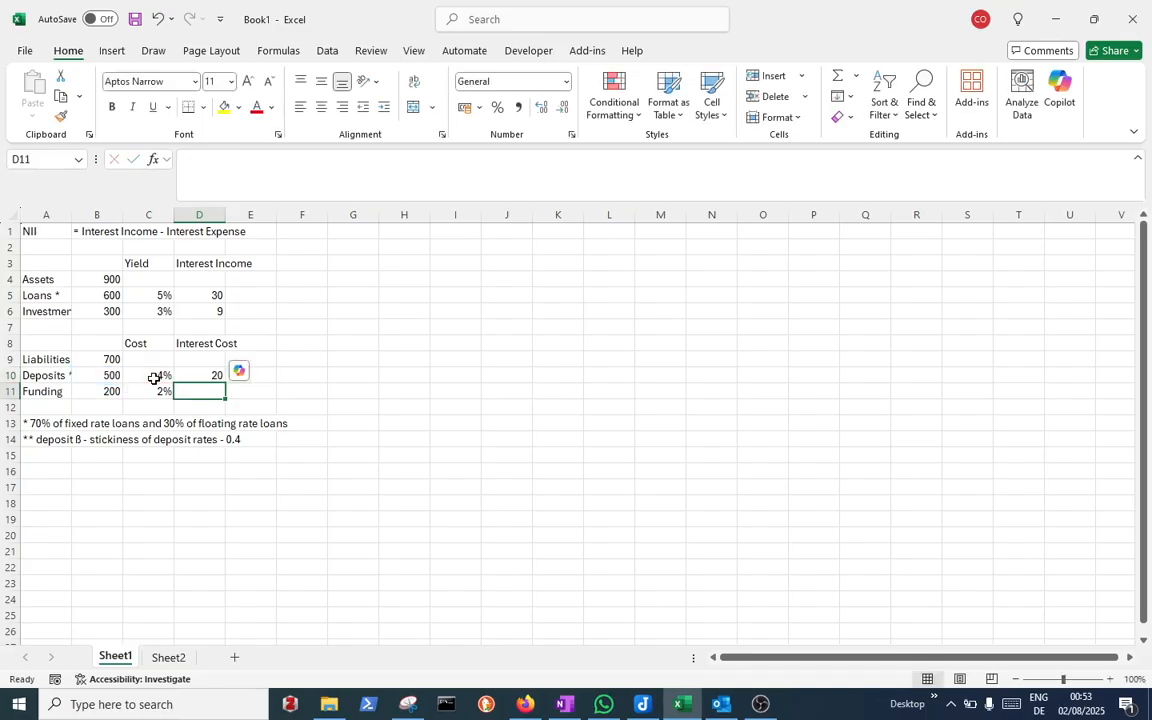
text(=)
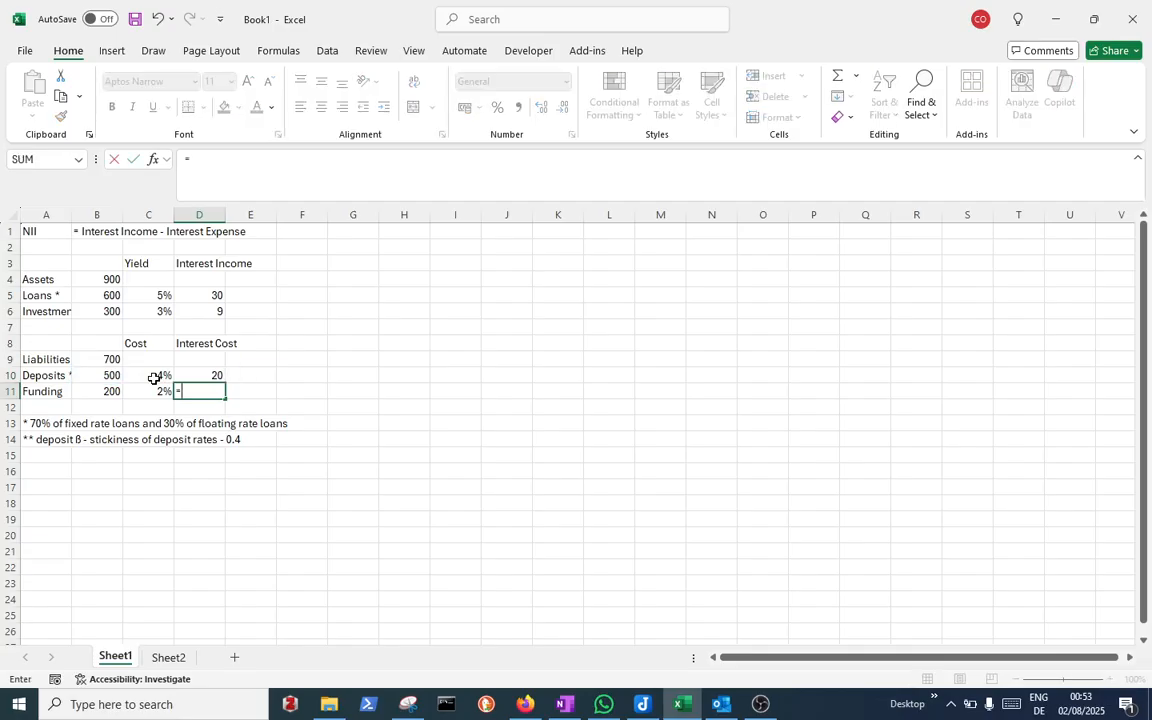
click(108, 392)
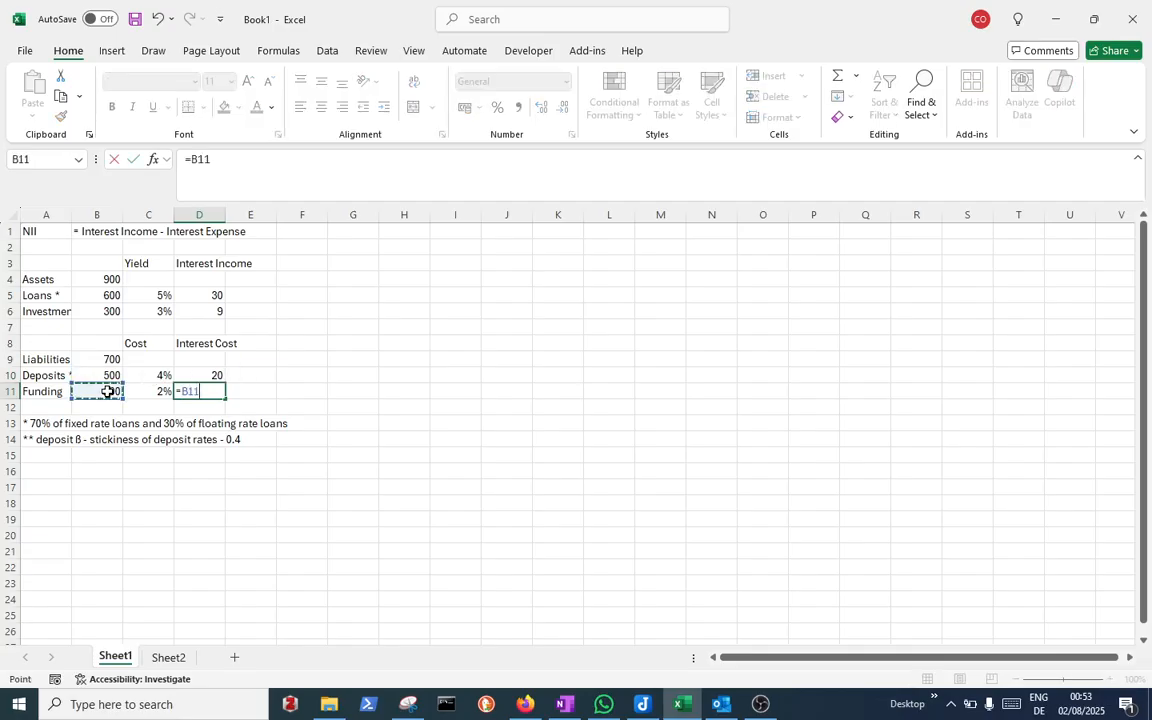
text(*)
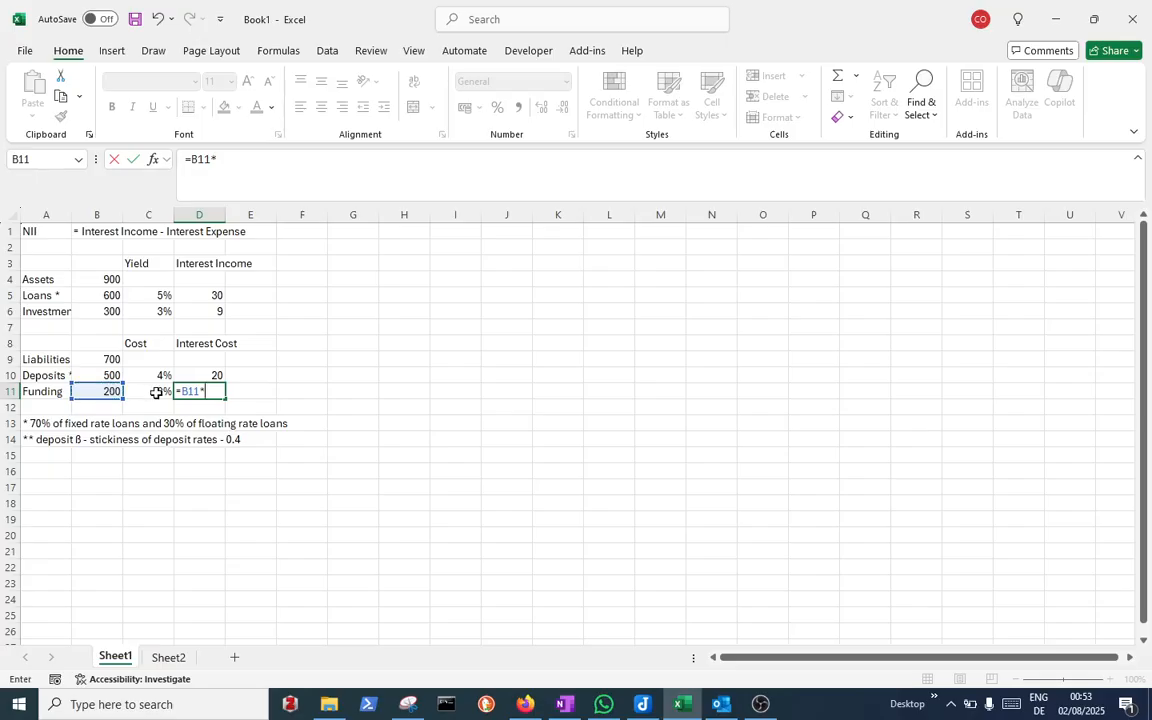
click(156, 392)
key(Return)
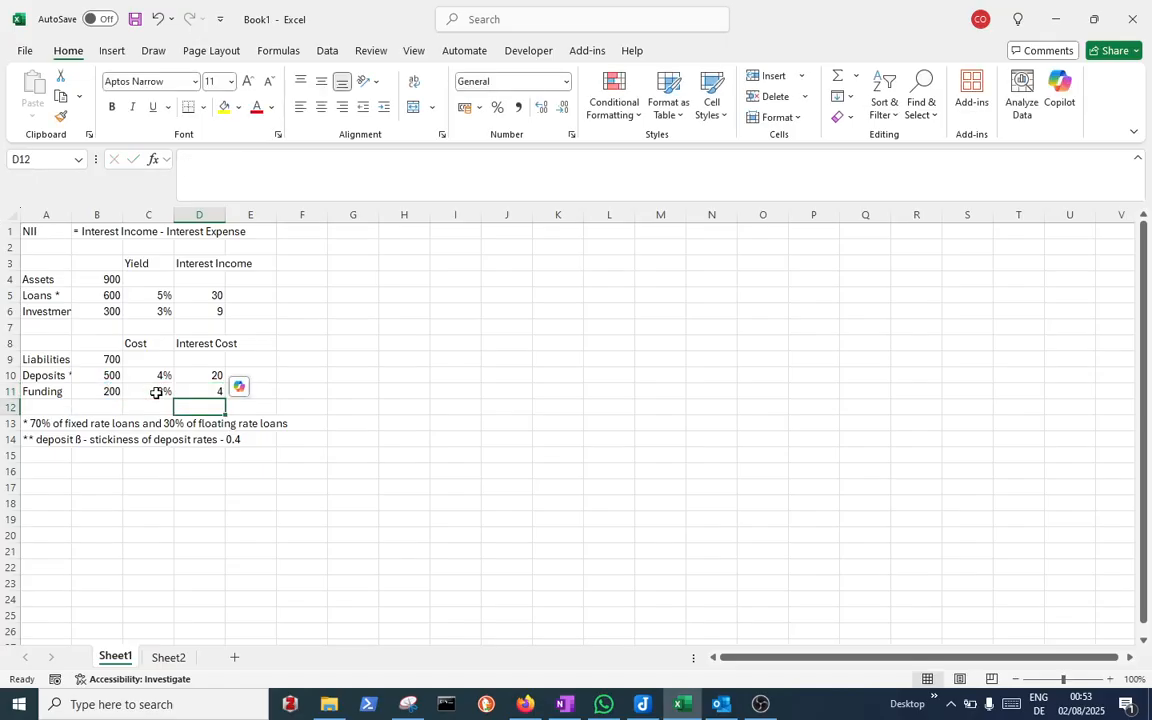
Insert three blank rows above the footnotes
click(6, 422)
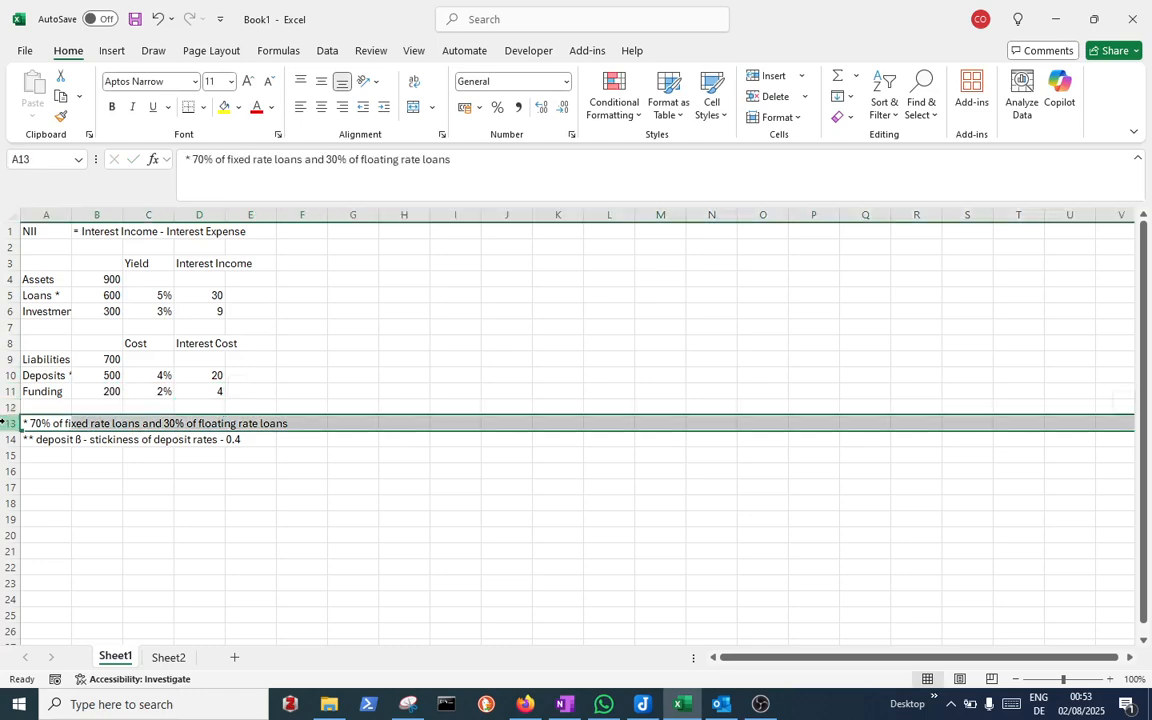
click(755, 85)
click(755, 85)
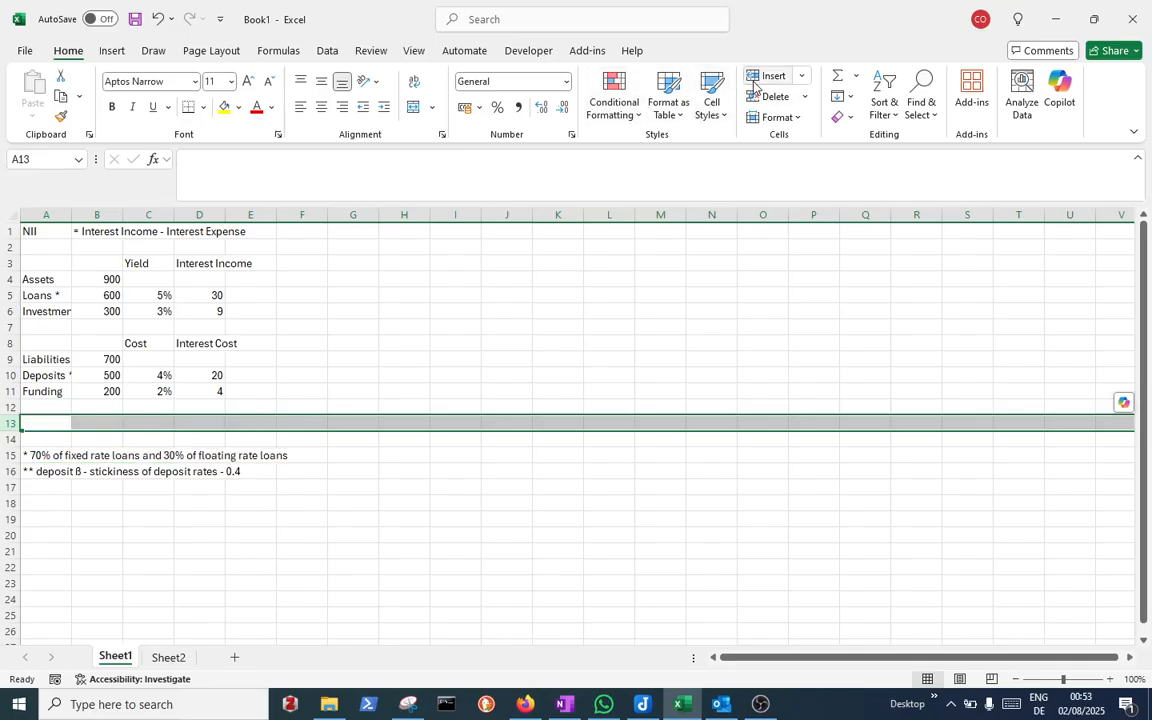
click(755, 85)
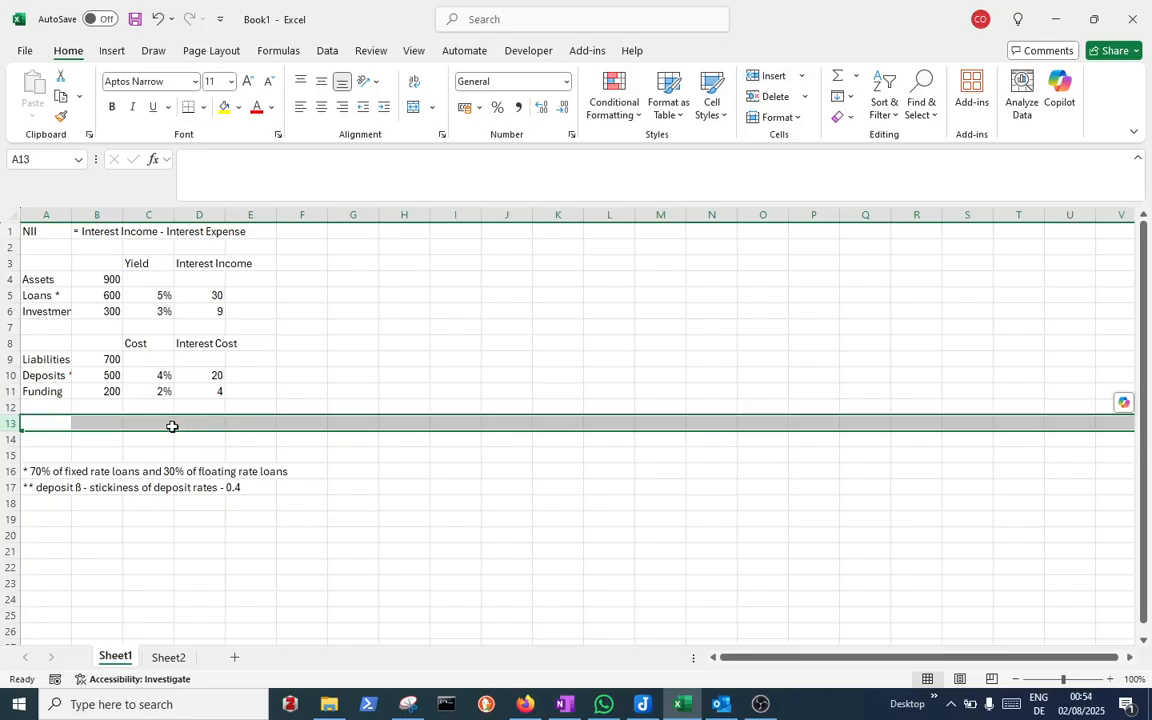
Label A13 'NII' and compute it in D13 as interest income minus interest cost with =D5+D6-D10-D11
click(57, 421)
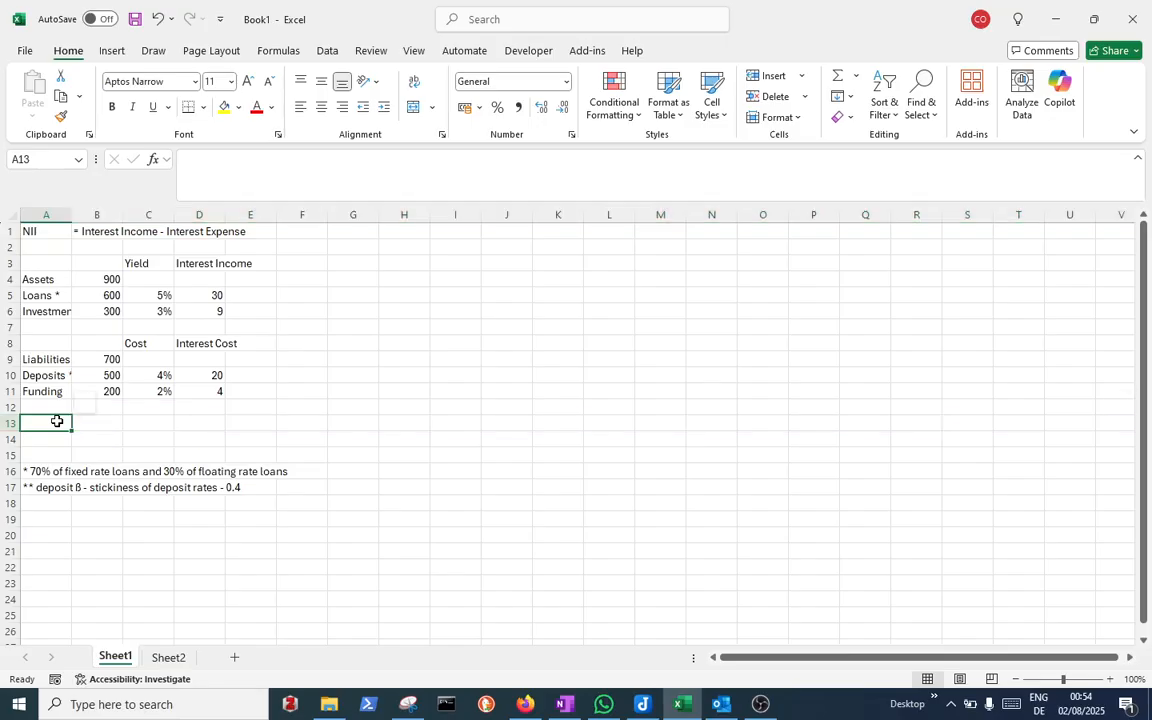
text(NII)
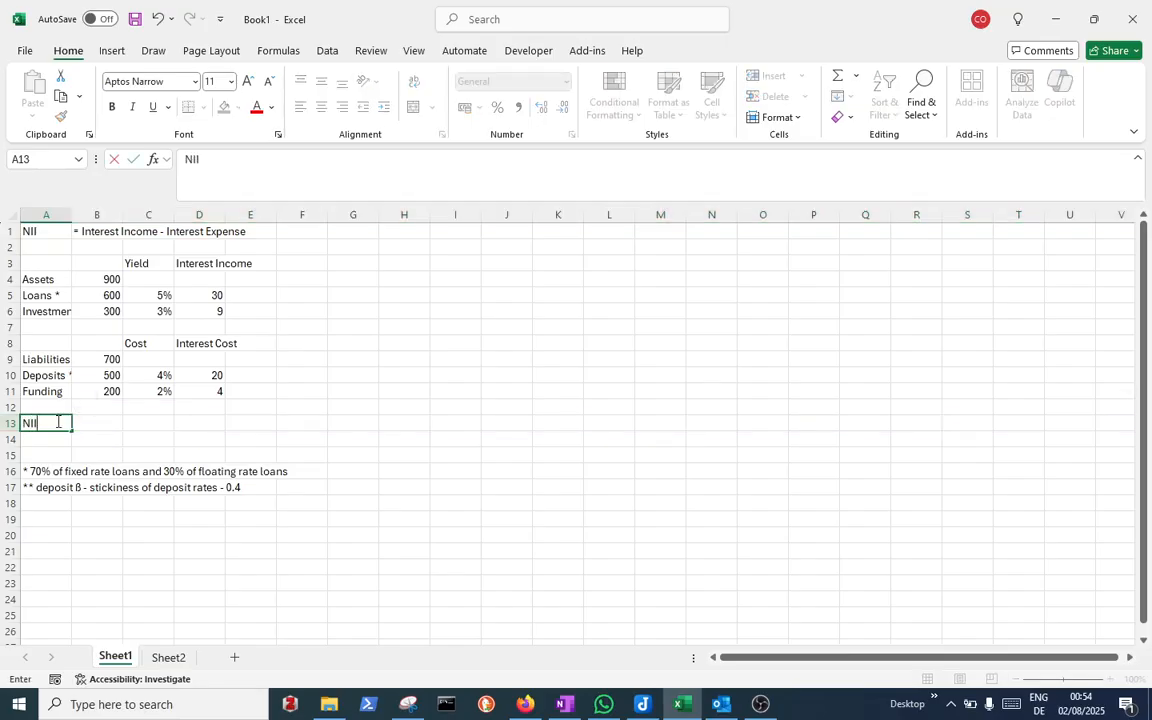
key(Return)
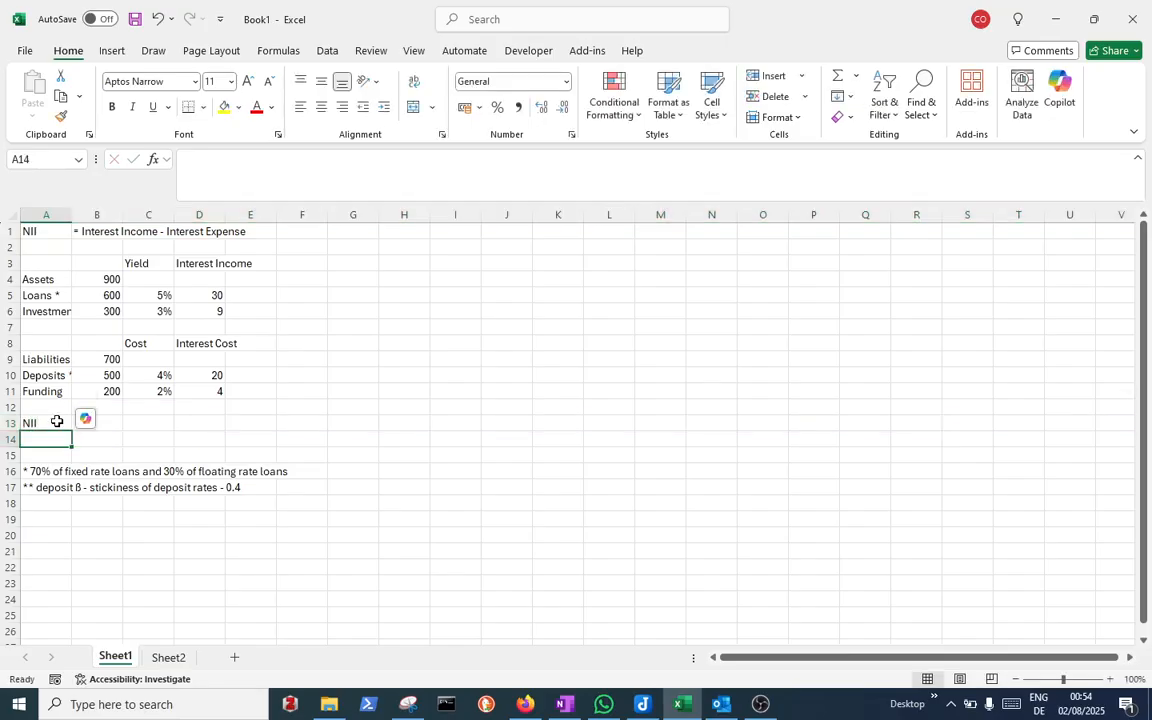
click(219, 424)
text(=)
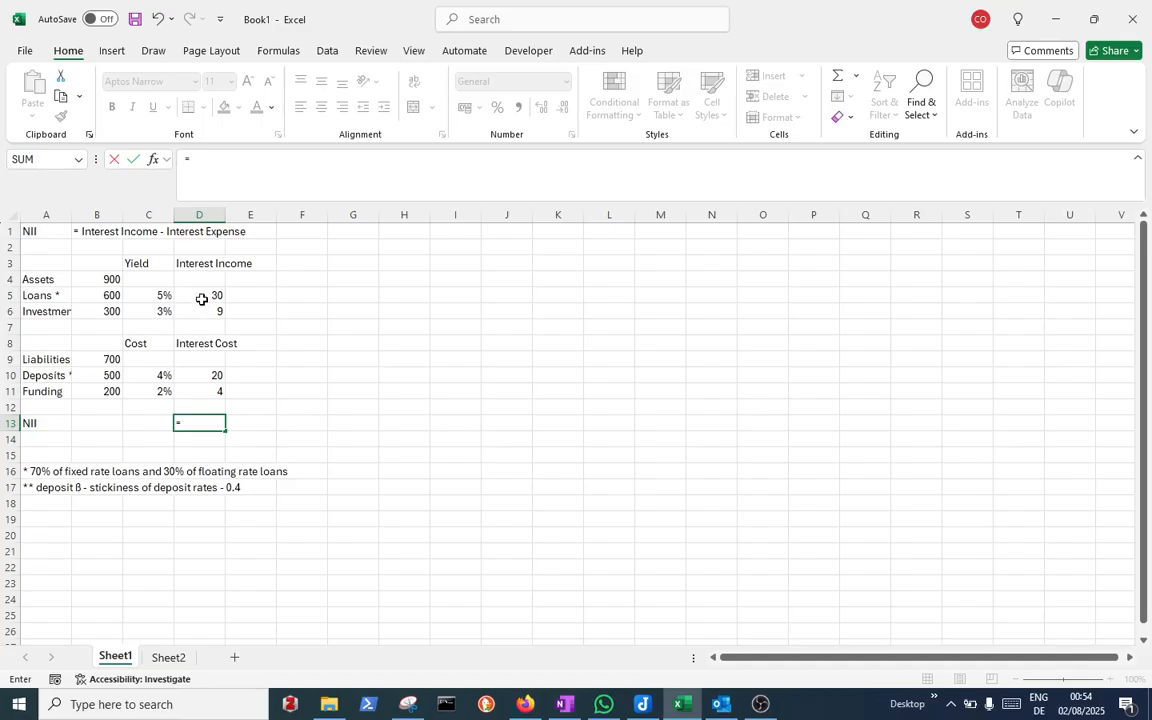
click(202, 298)
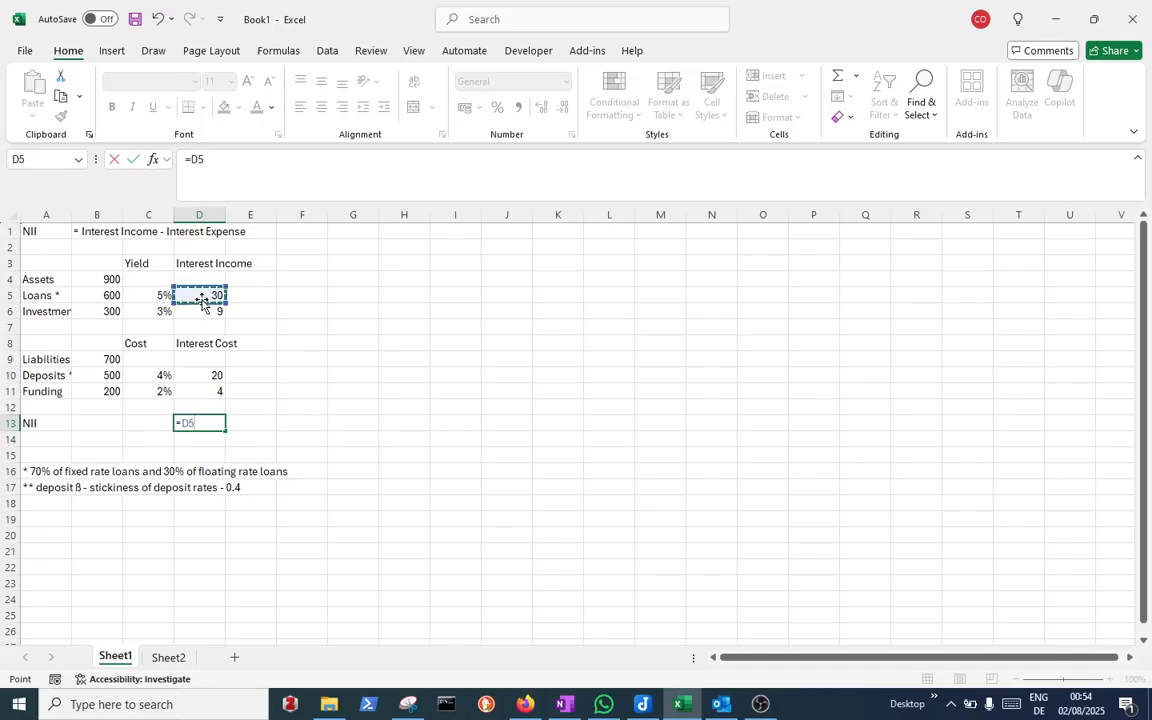
text(+)
click(203, 312)
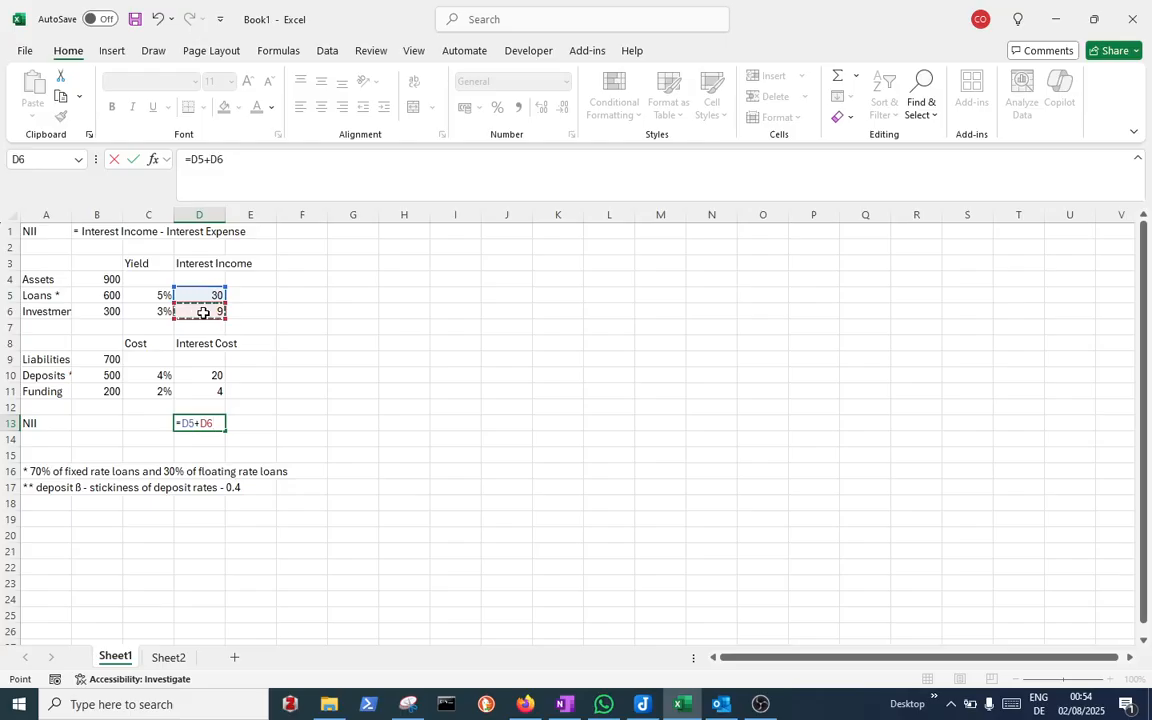
text(-)
click(216, 374)
text(-)
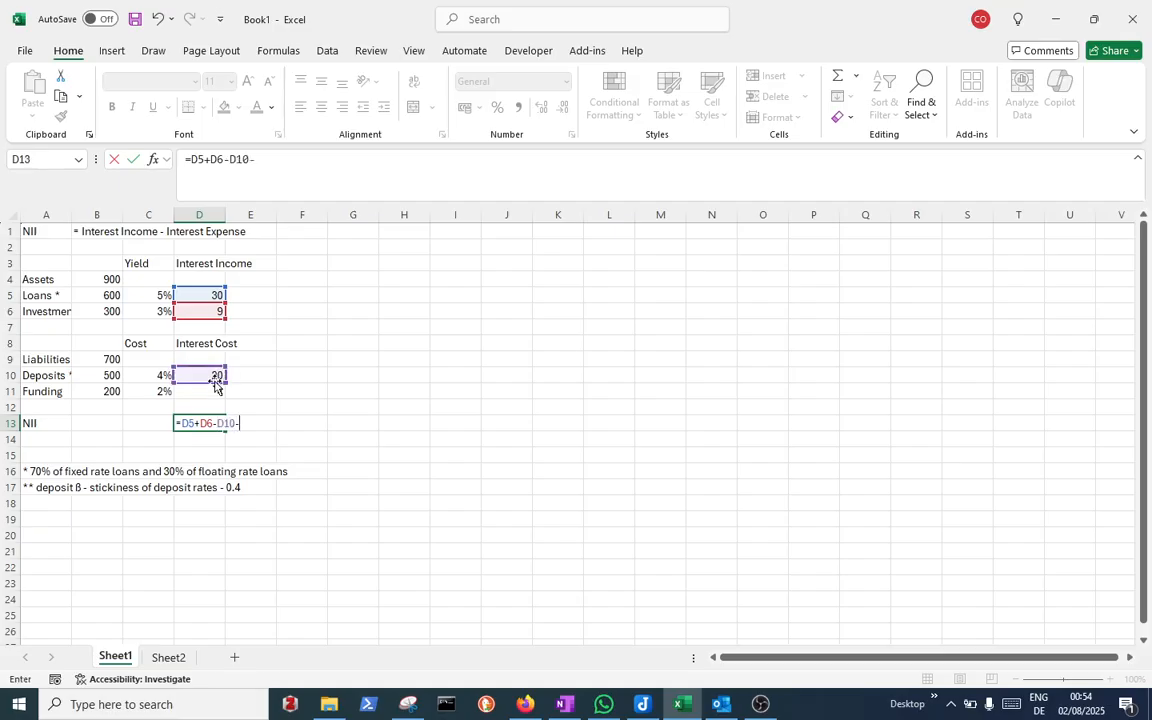
click(215, 390)
key(Return)
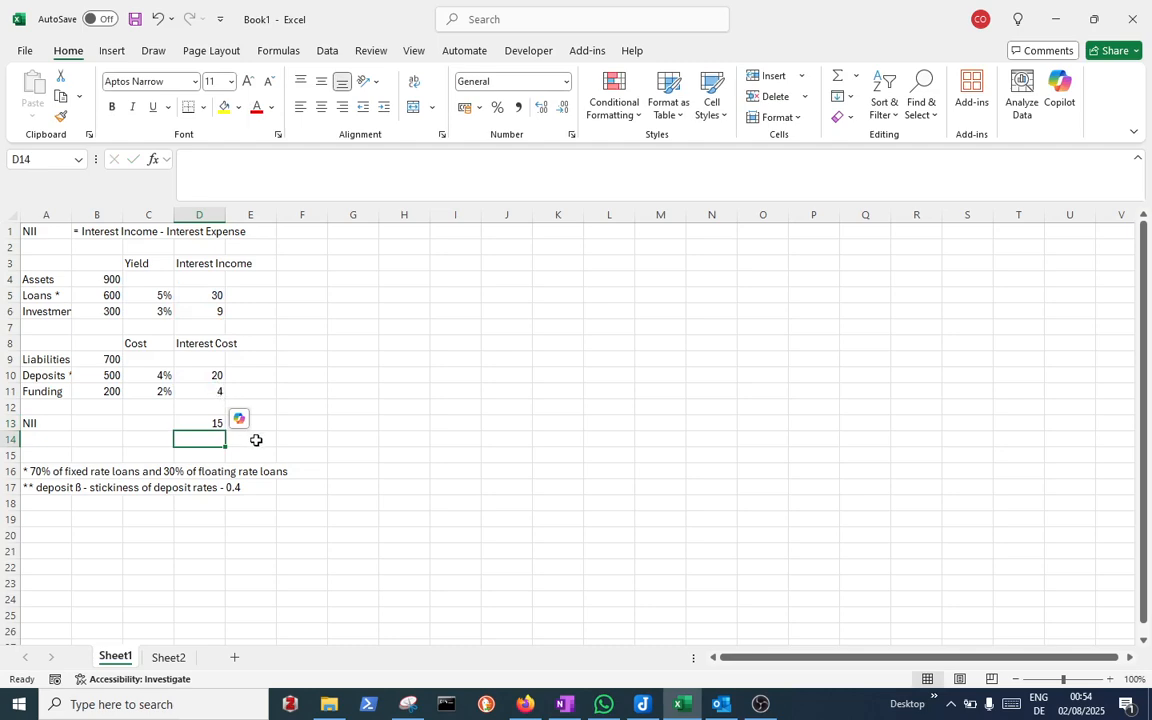
Enter the unit header 'm USD' in B3 and copy it to B8
click(85, 262)
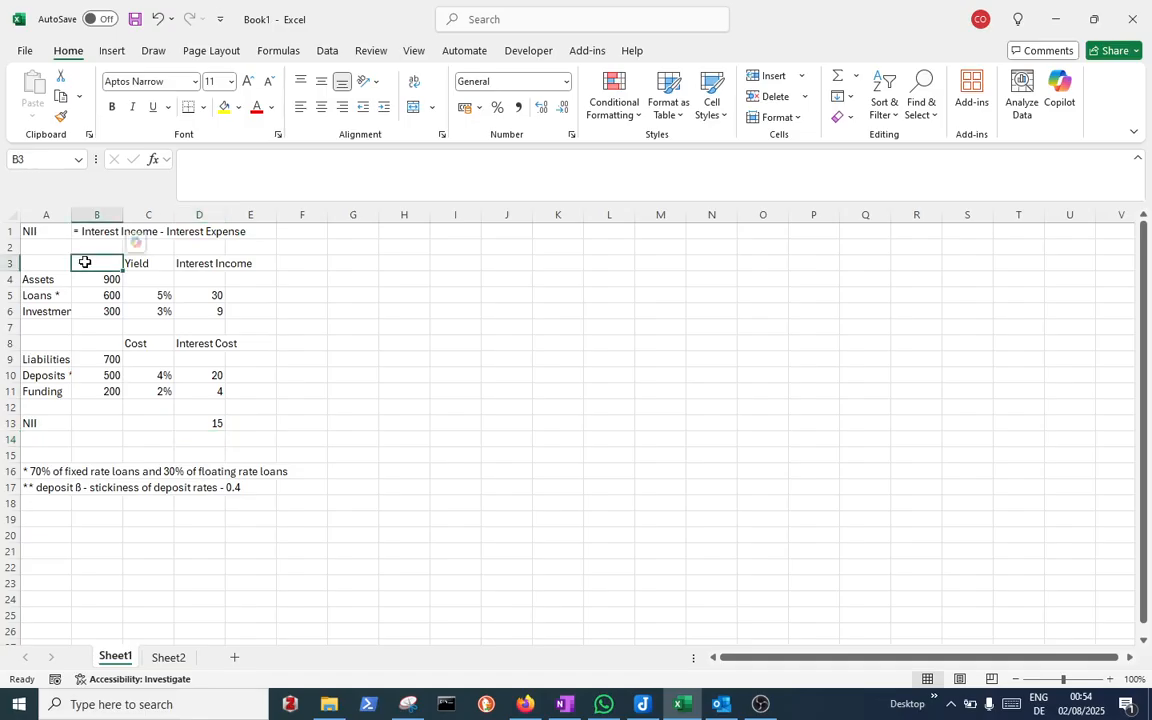
text(m USD)
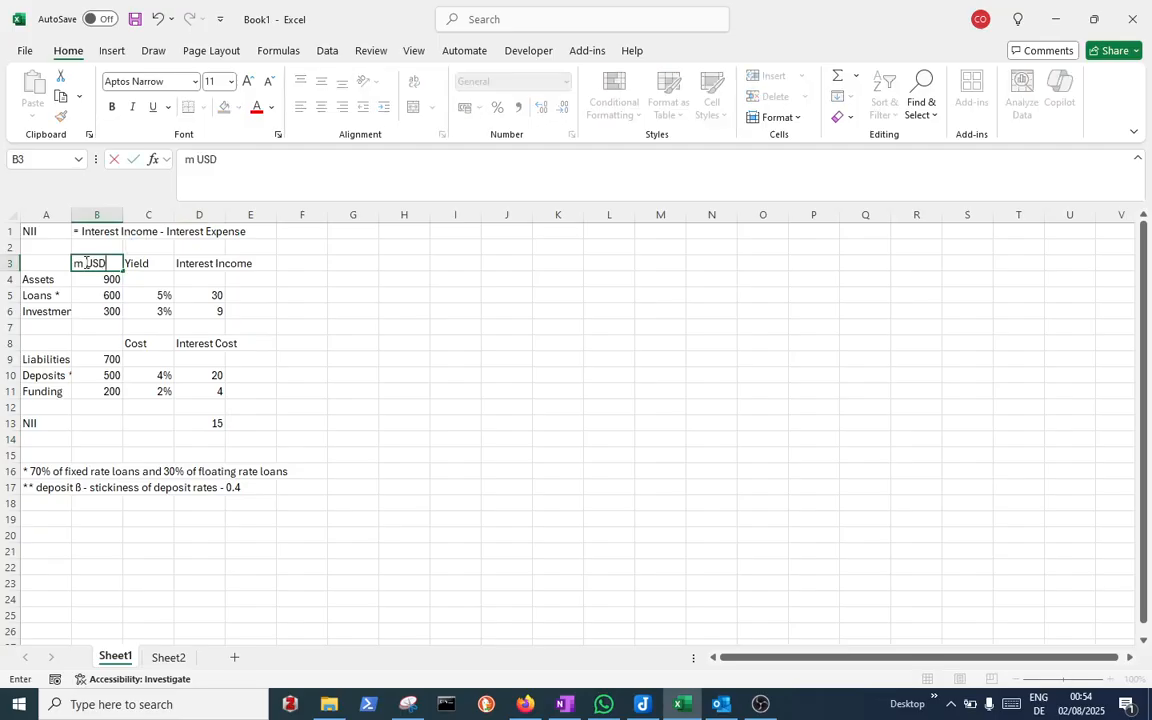
key(Return)
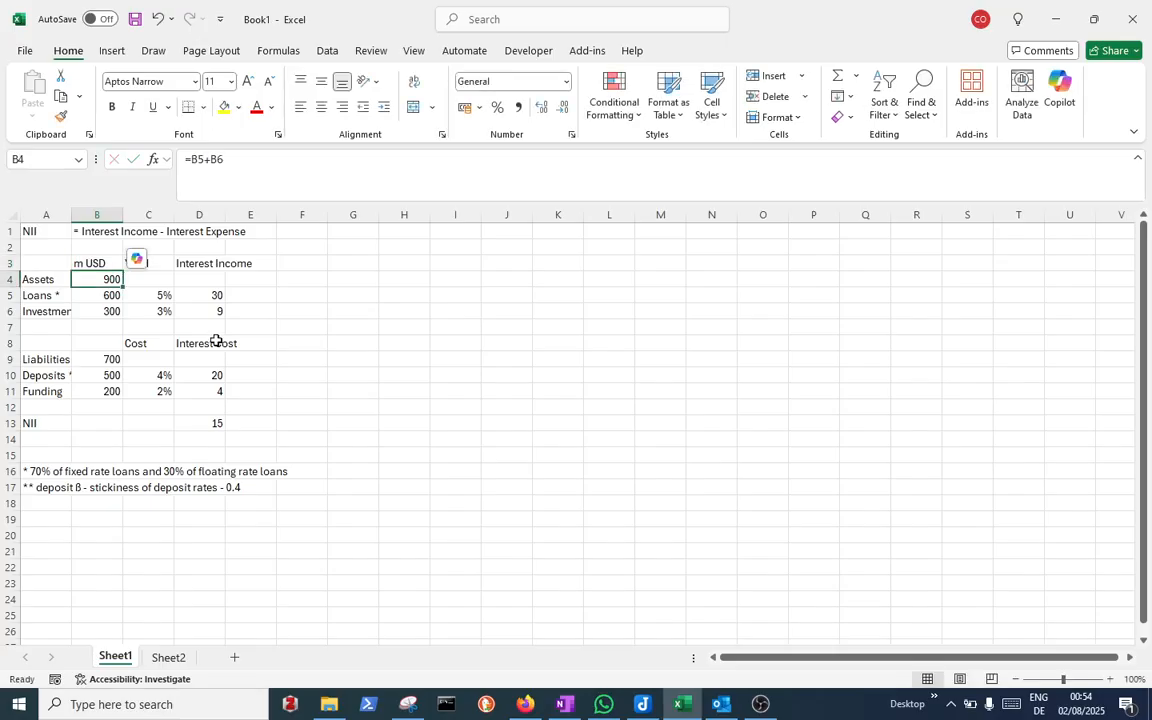
click(85, 264)
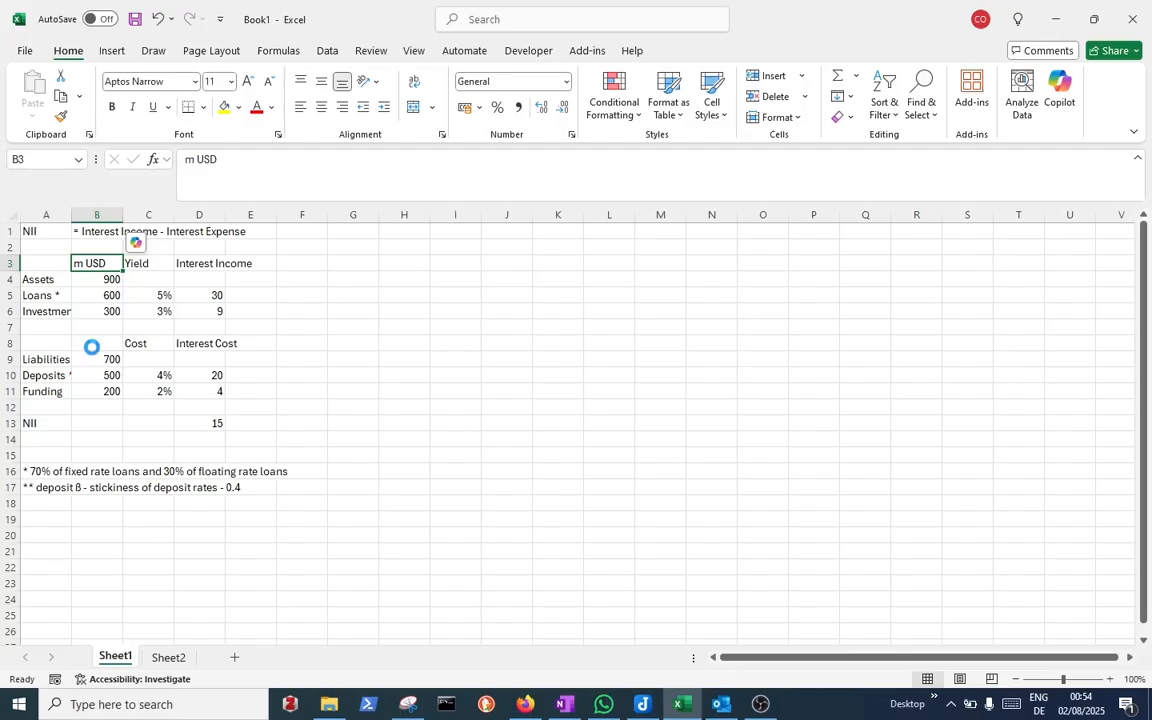
key(ctrl+c)
click(91, 347)
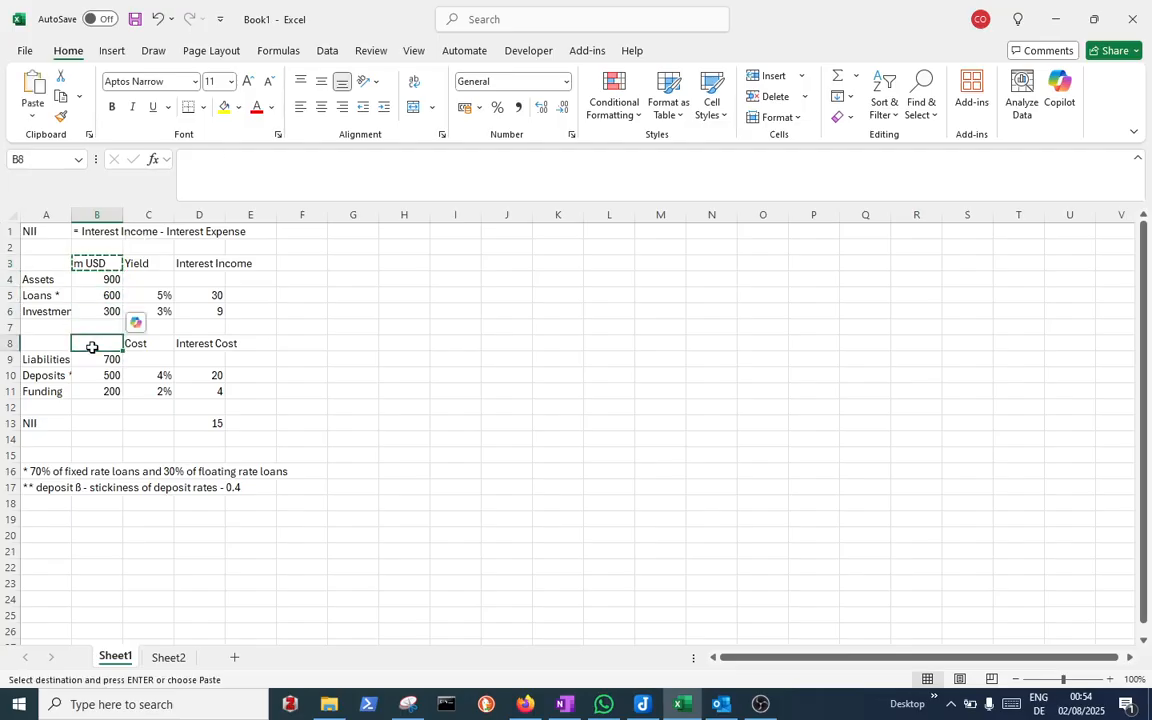
key(ctrl+v)
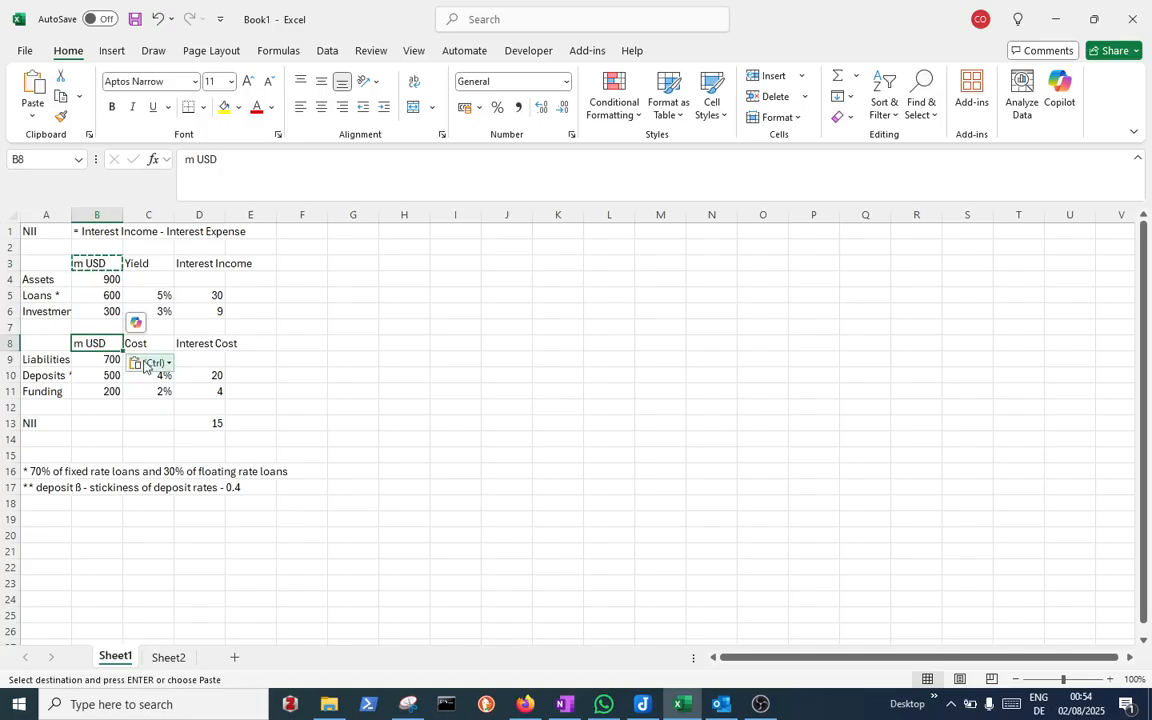
Add the label 'NIM' in A14 below NII
click(57, 435)
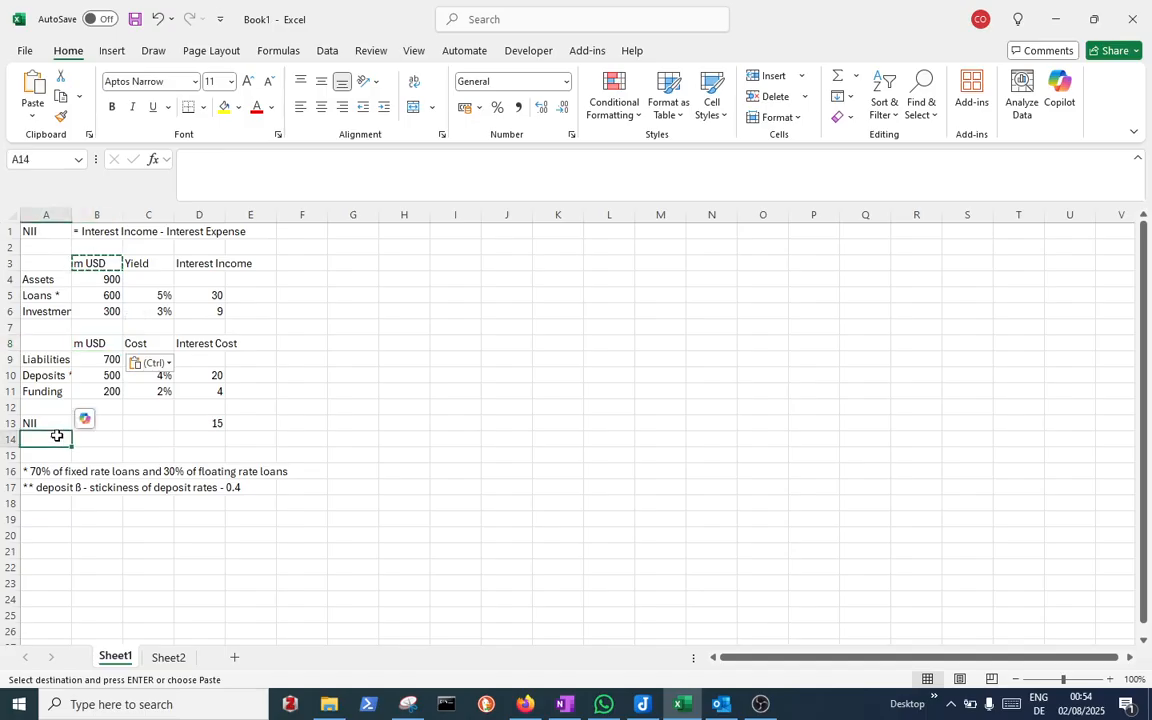
text(NII)
key(BackSpace)
key(BackSpace)
text(IM)
key(Return)
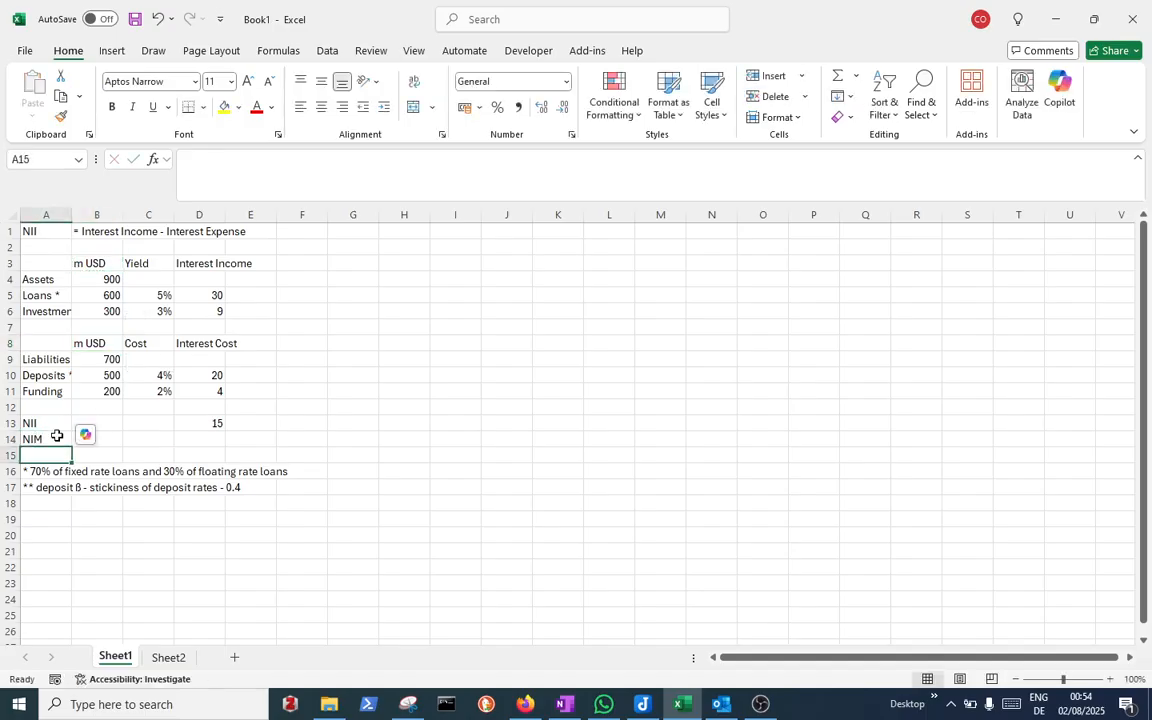
Compute NIM in D14 as NII divided by average assets with =D13/B4 and format it as a percentage
click(220, 447)
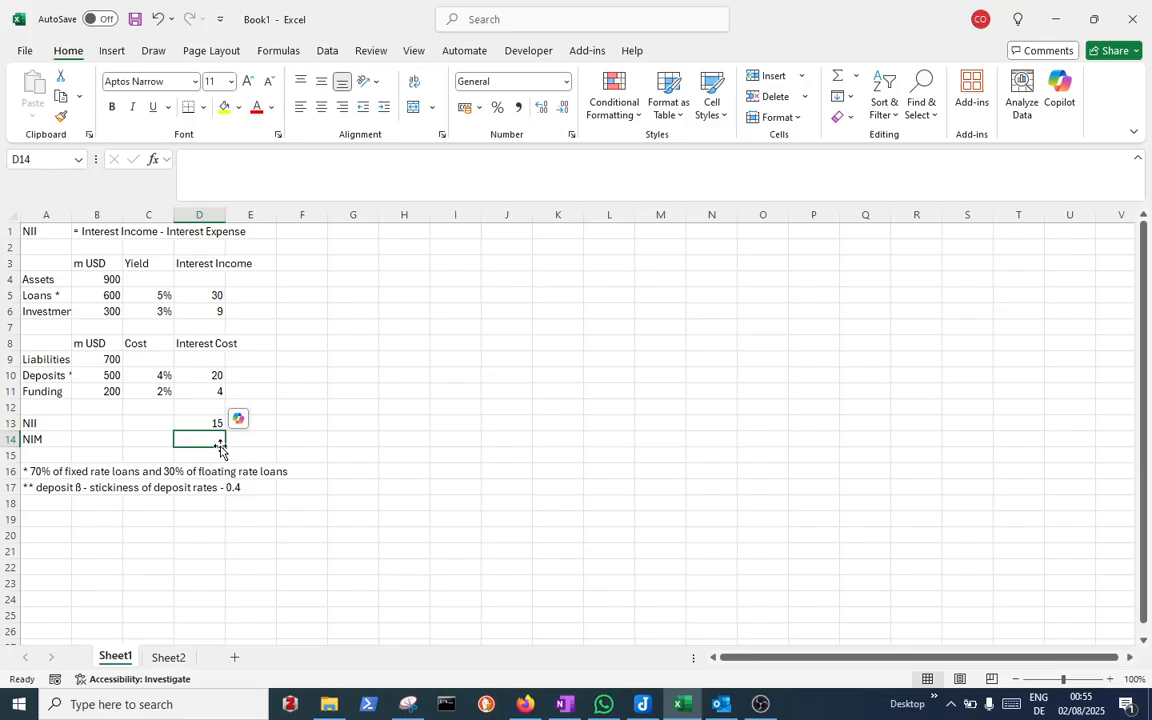
text(=)
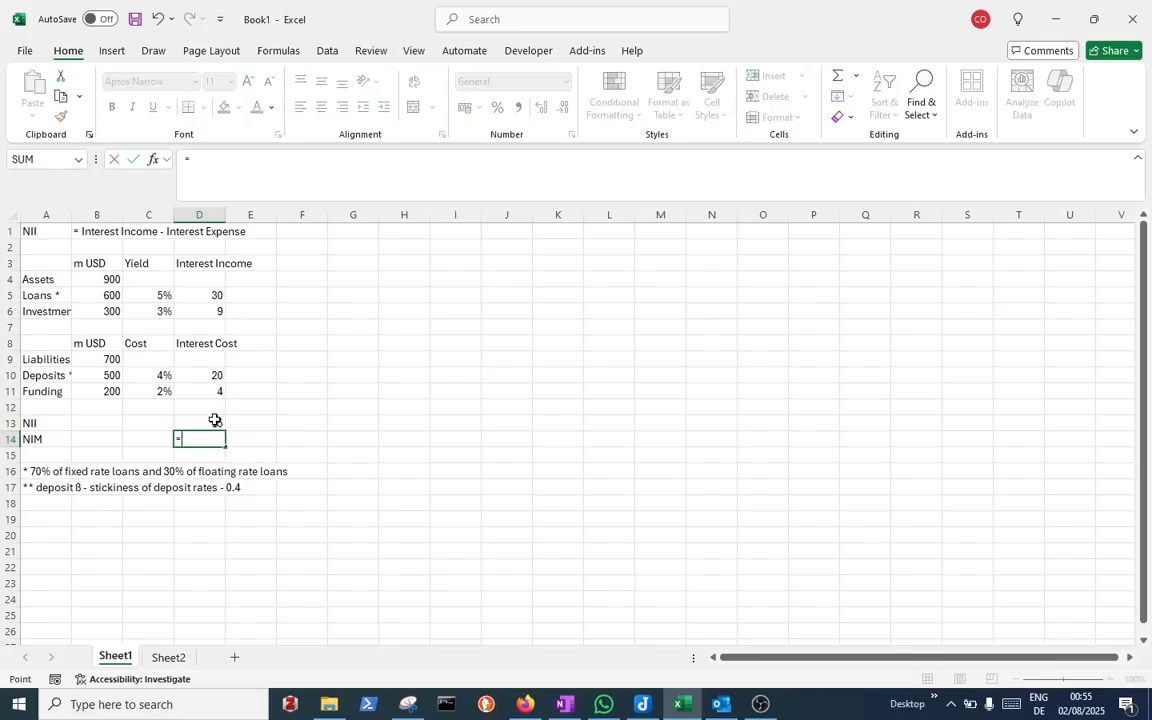
click(215, 419)
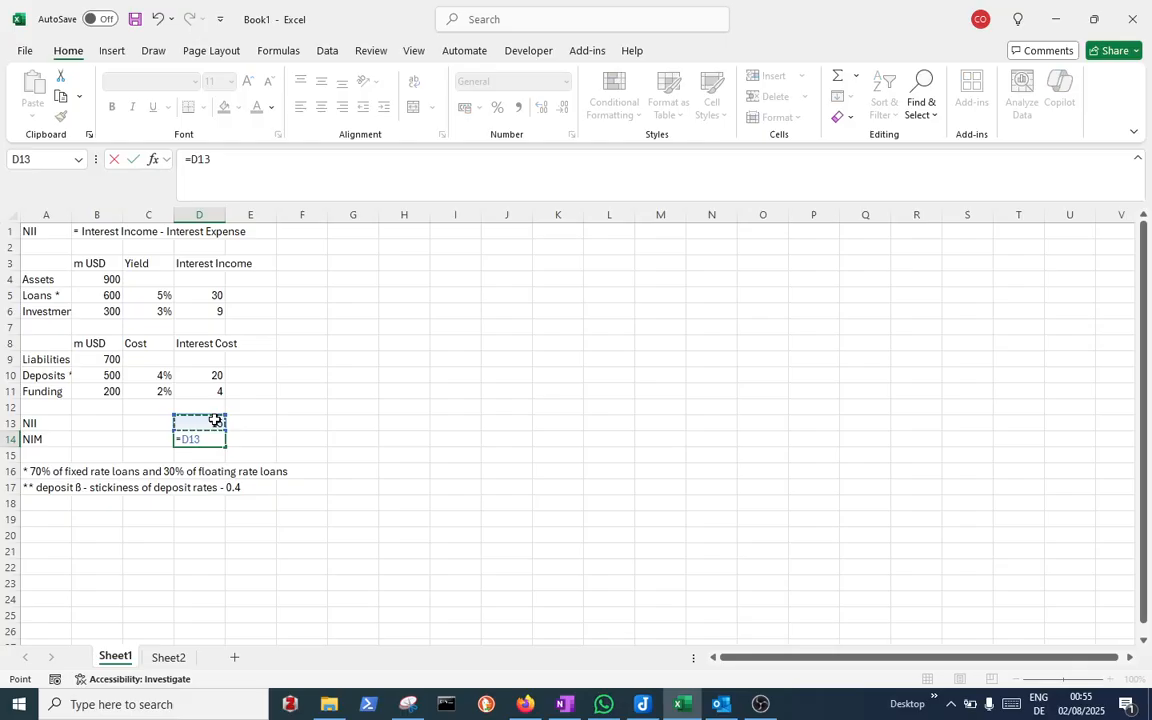
text(/)
click(113, 278)
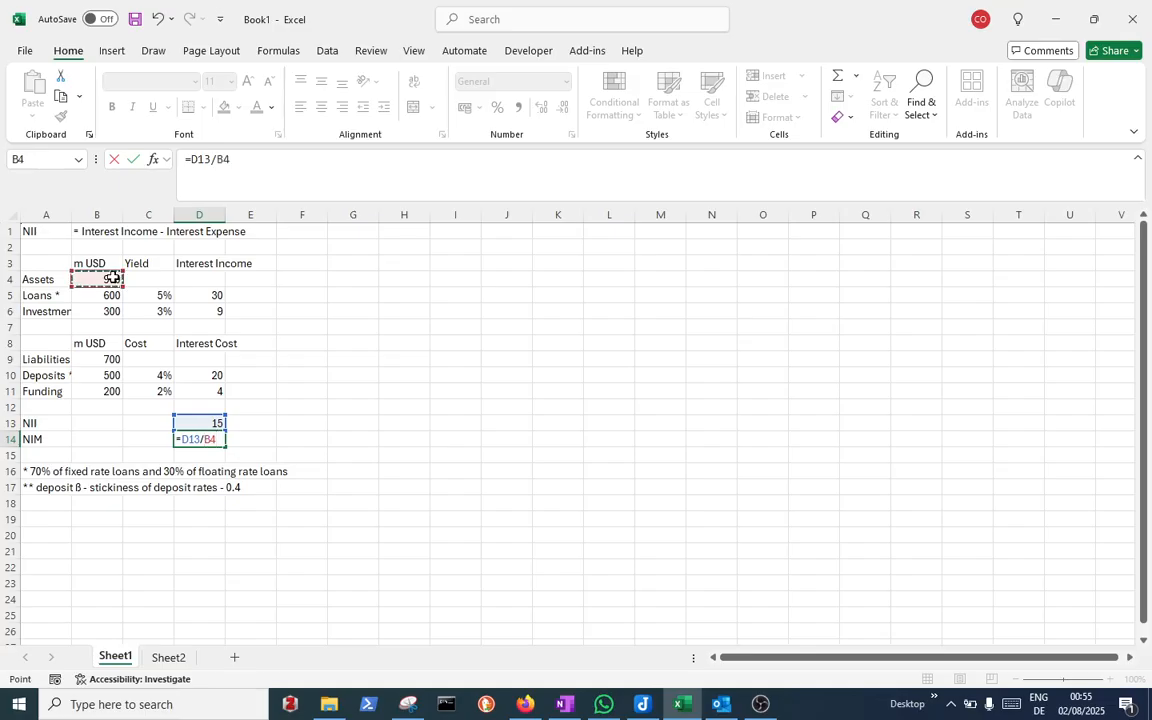
key(Return)
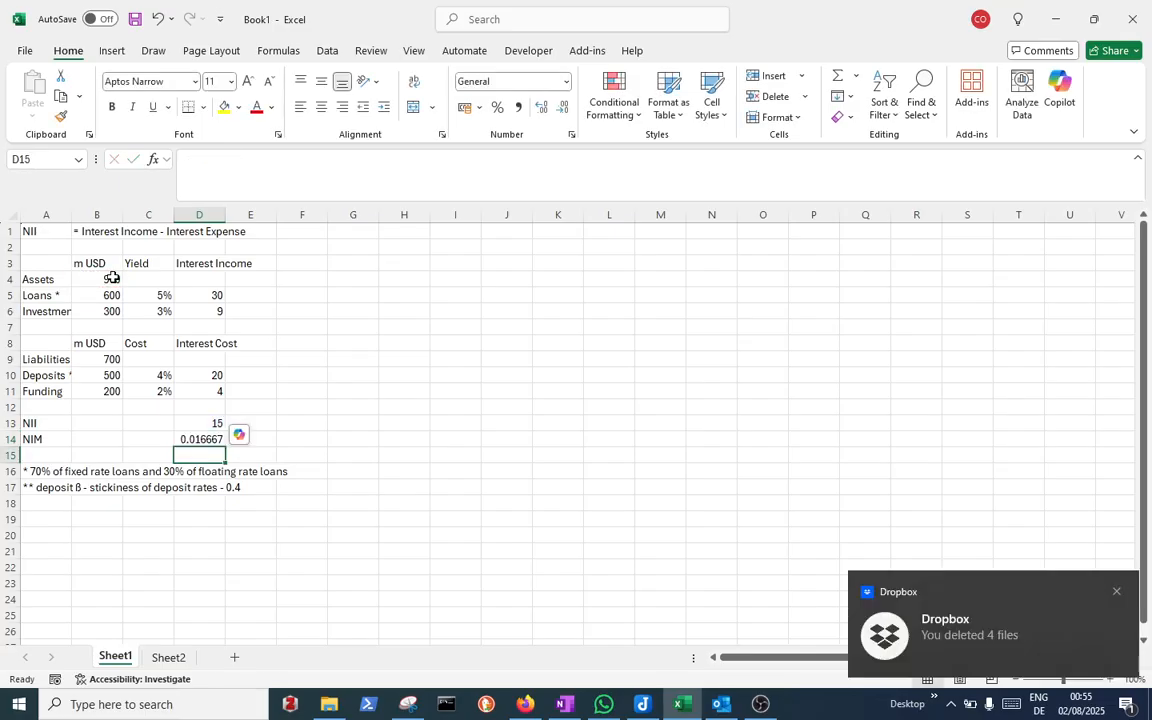
key(Up)
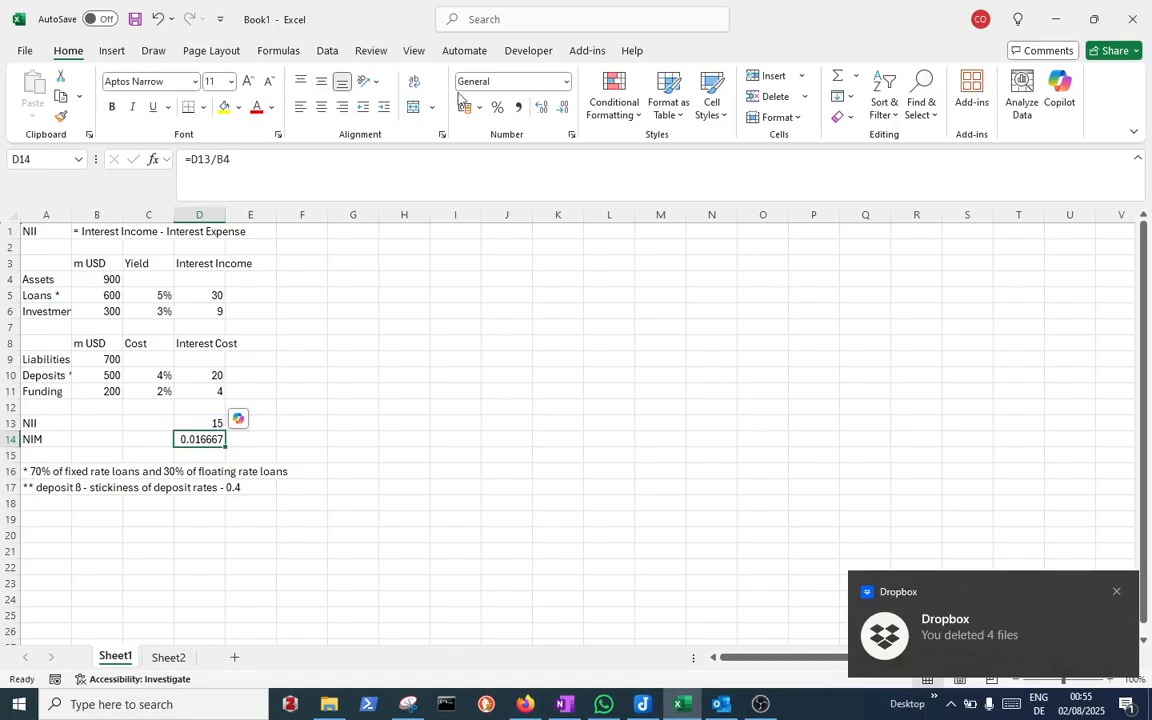
click(497, 107)
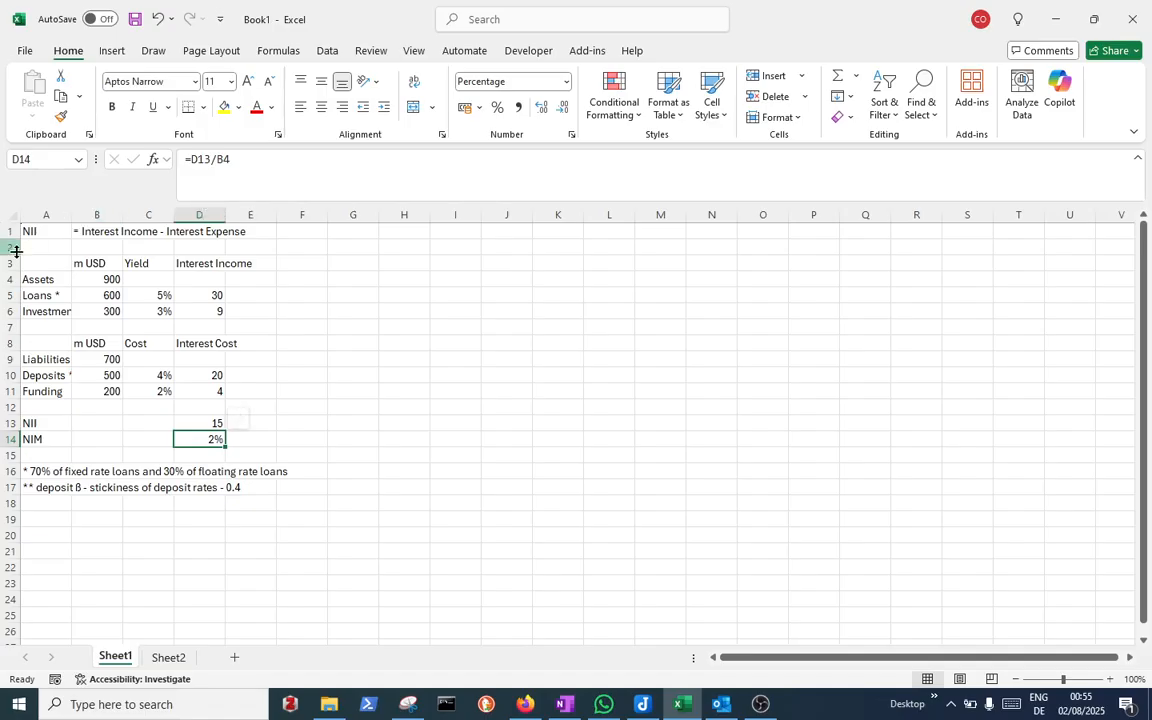
Rename the balance labels in A4 and A9 to 'Av. Assets' and 'Av. Liabilities'
click(33, 278)
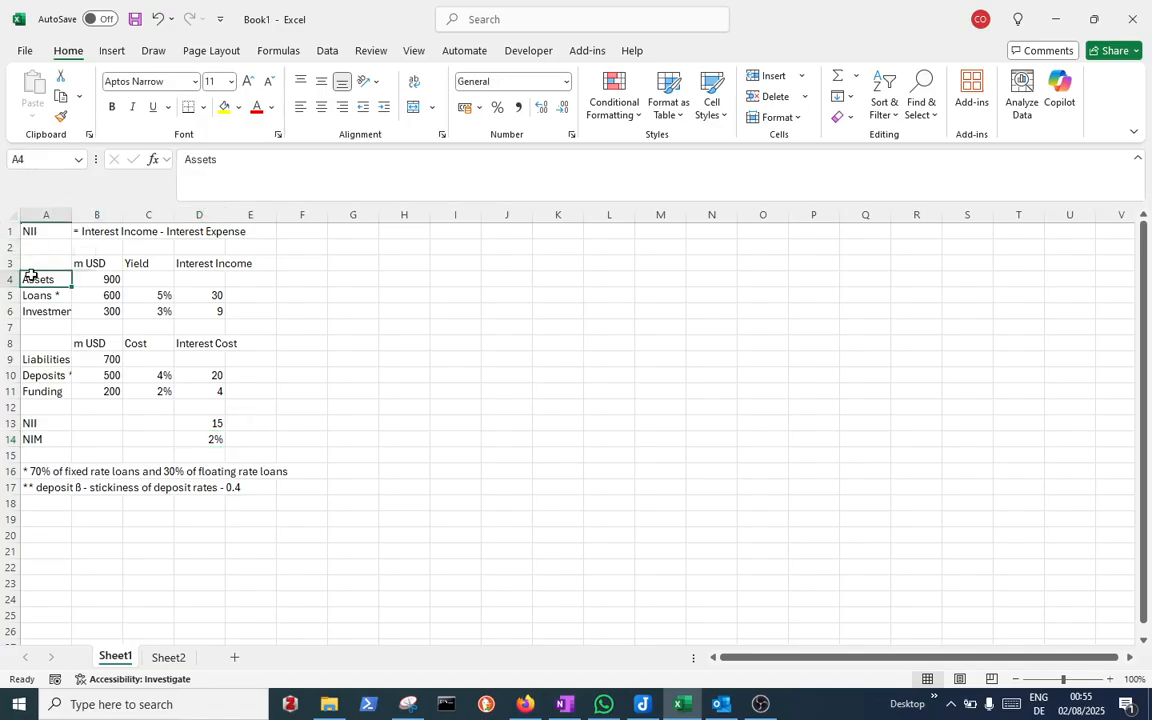
click(185, 162)
text(Av.)
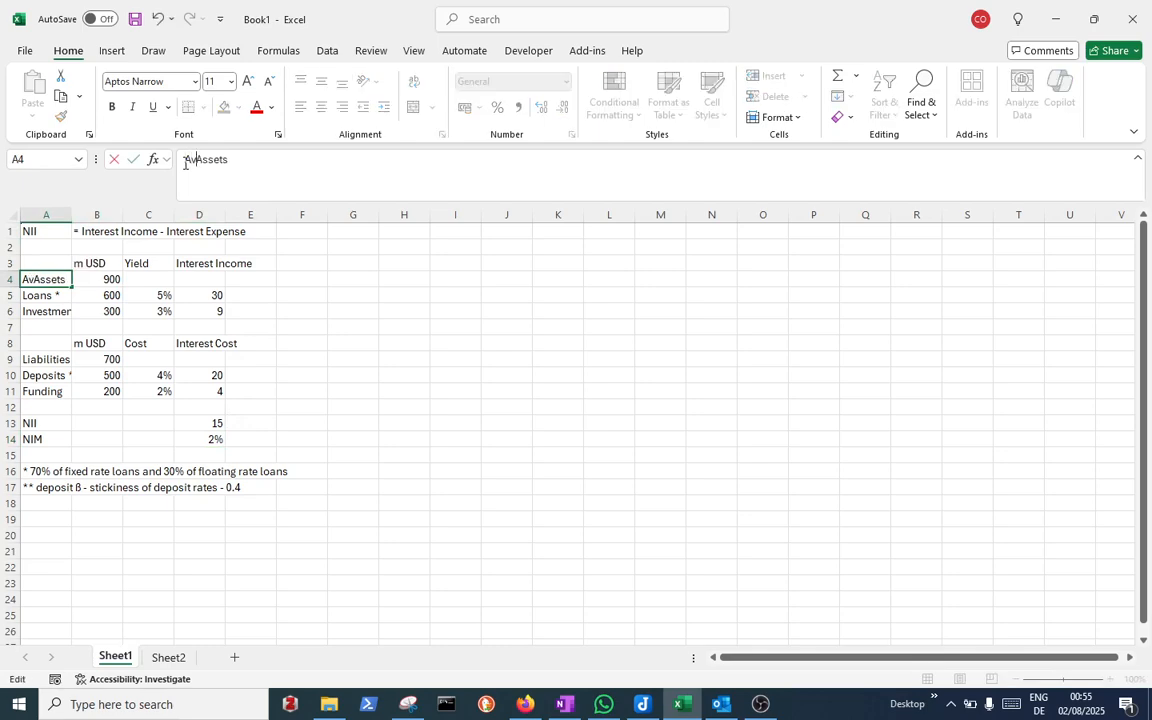
click(45, 360)
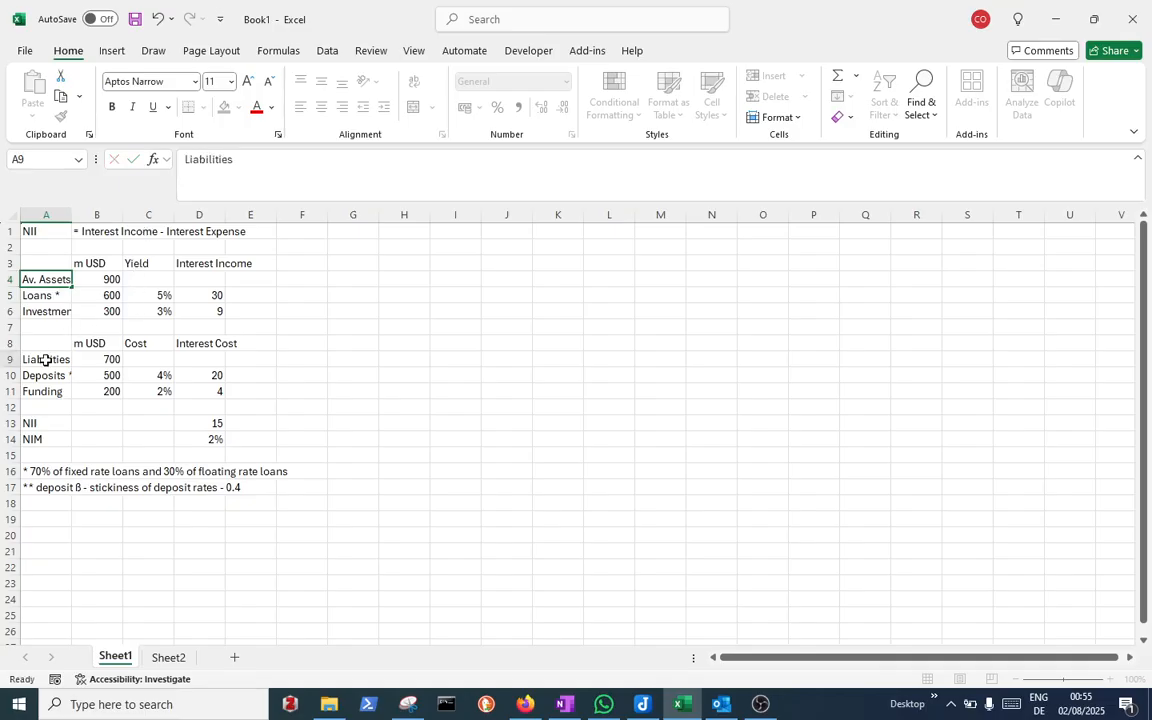
click(184, 162)
click(184, 162)
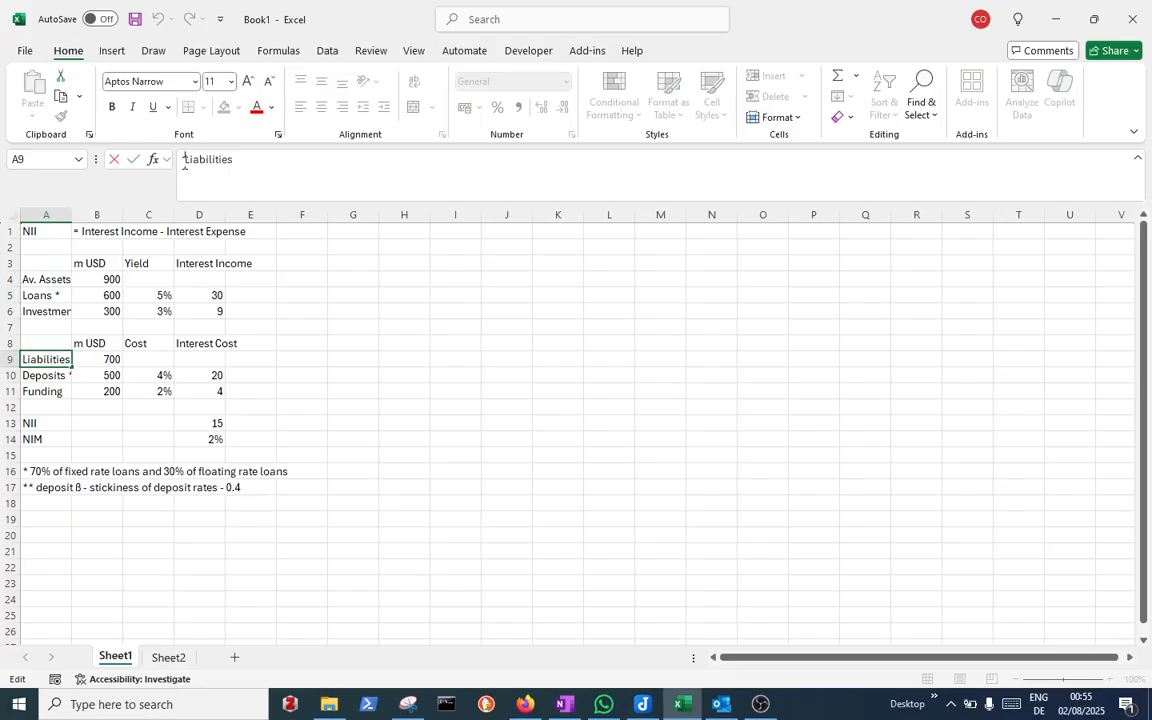
text(Av.)
key(Return)
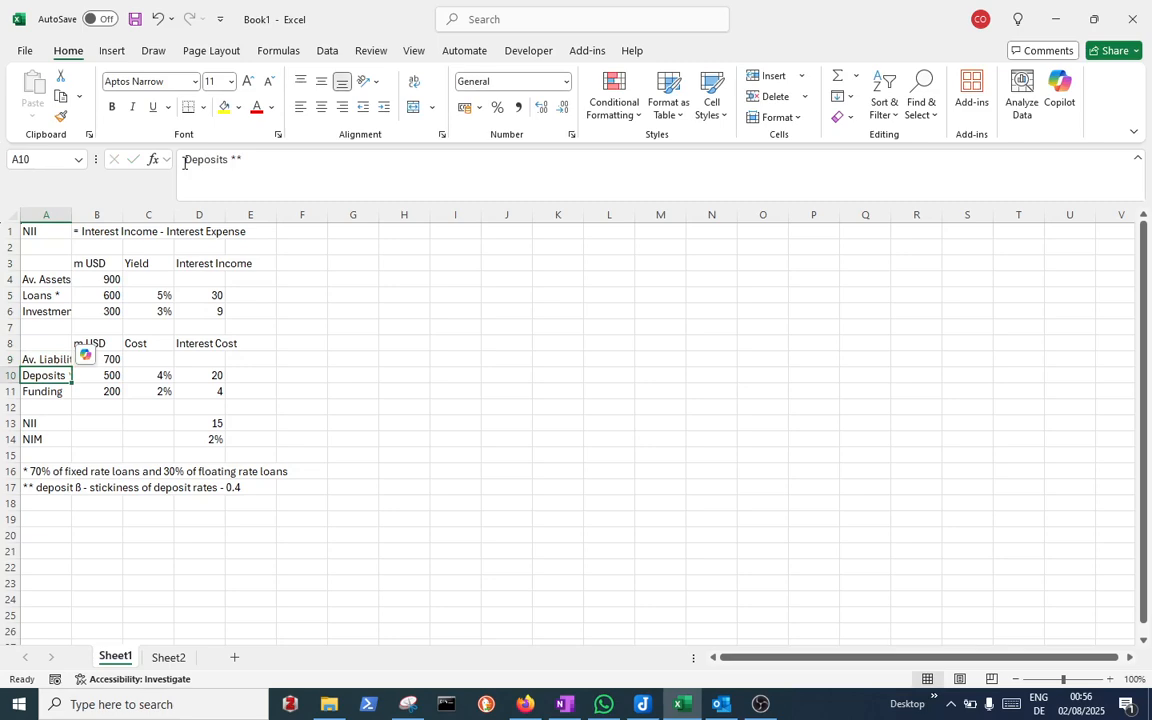
Resize column A so the full row labels fit
double_click(70, 213)
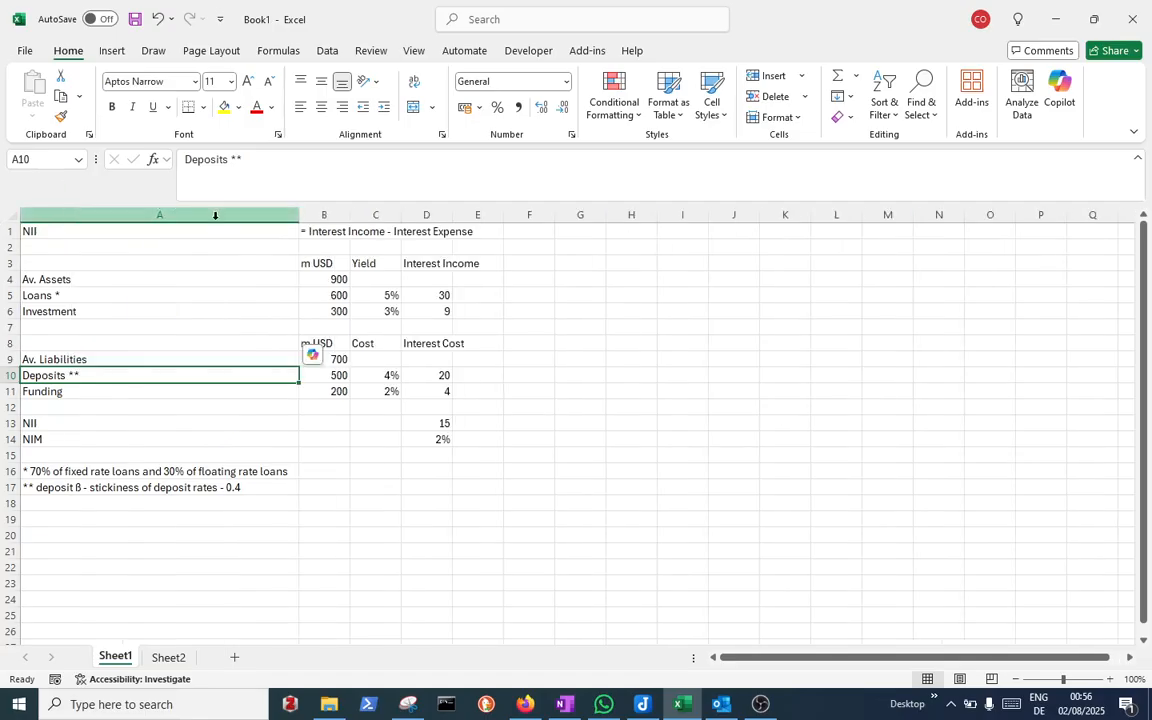
drag(299, 215, 132, 207)
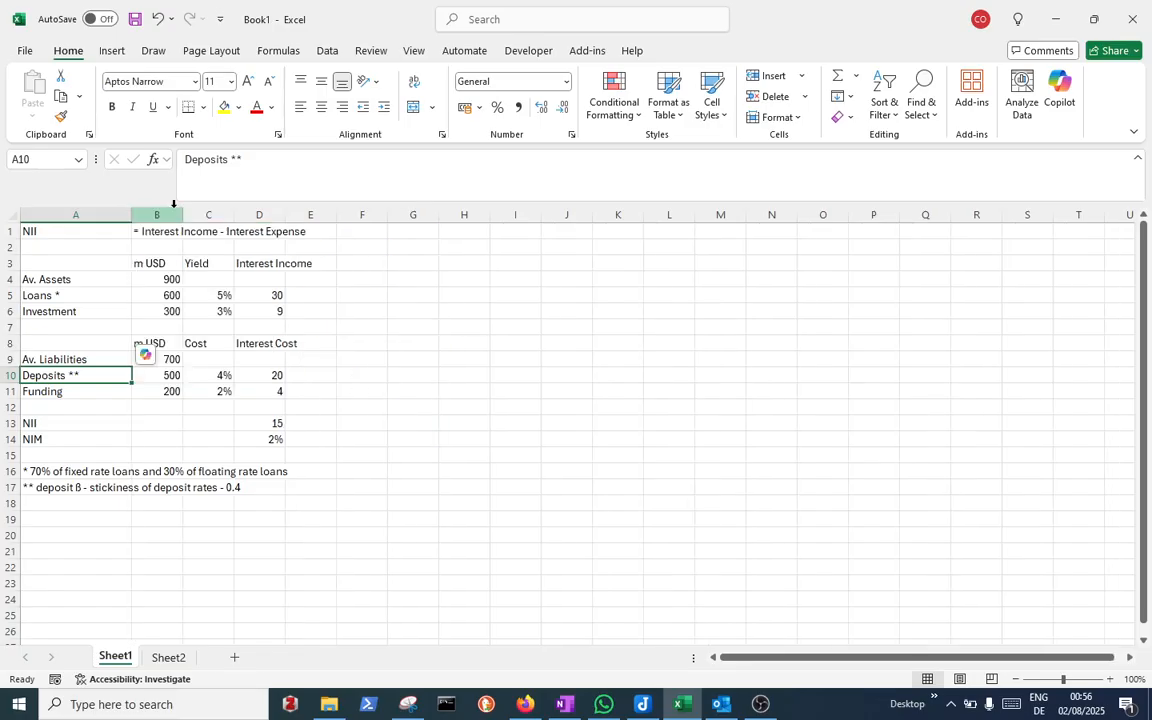
click(406, 241)
Add the heading '100bps rate shock' in G1
click(406, 231)
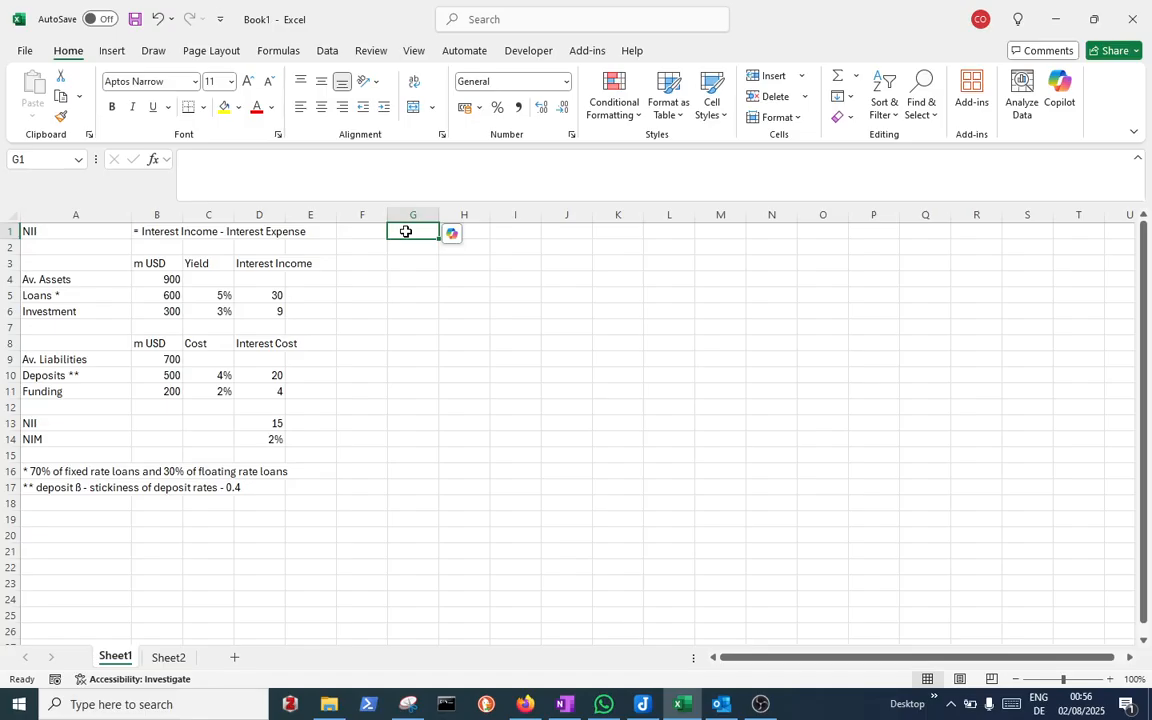
text(10)
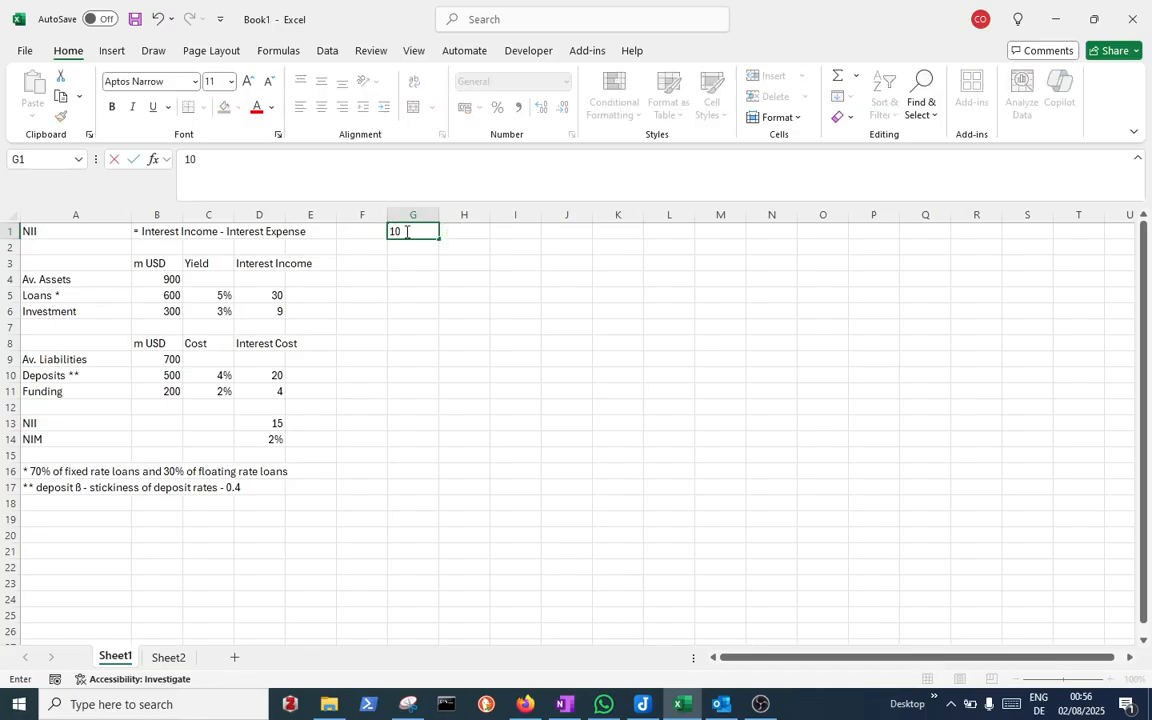
text(0bps rate shos)
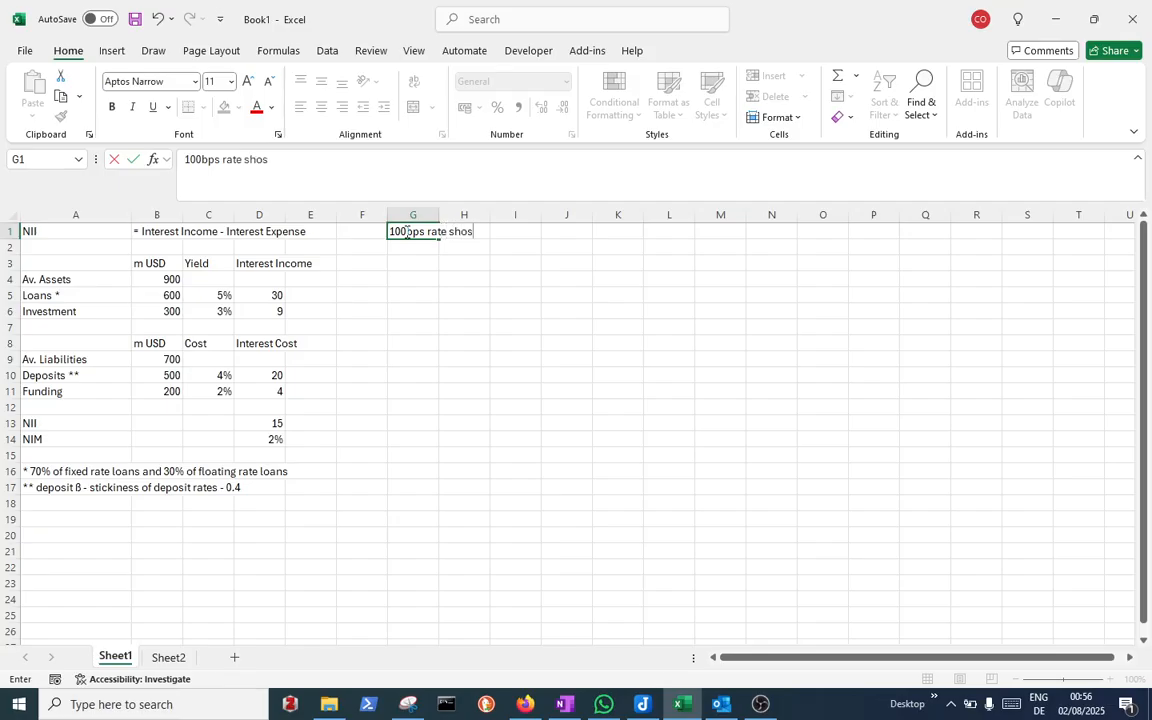
key(BackSpace)
text(ck)
key(Return)
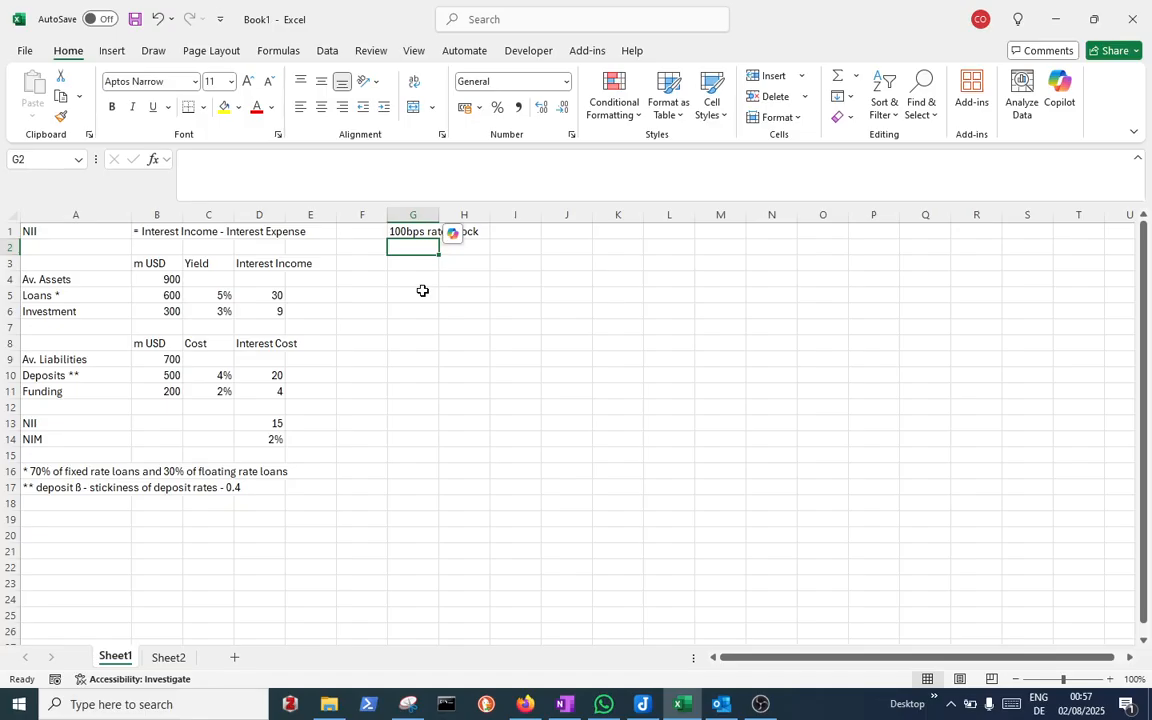
Enter the shocked loan yield =C5+1% in G5 and 4% for investments in G6
click(422, 290)
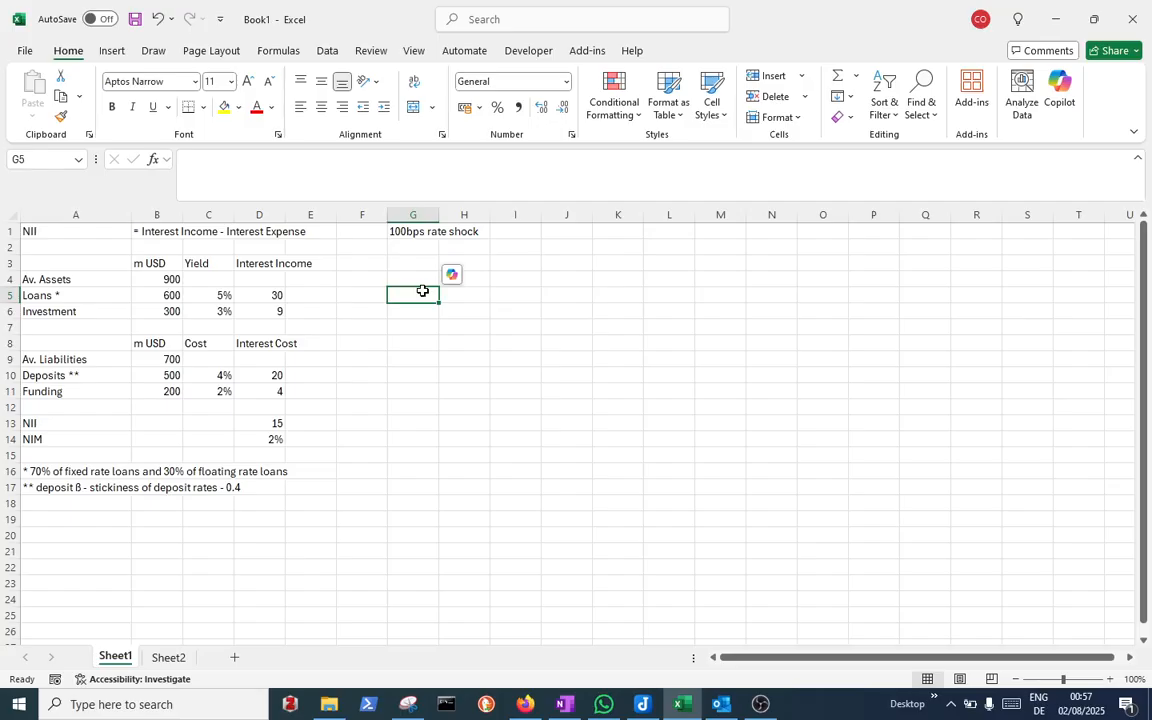
text(=)
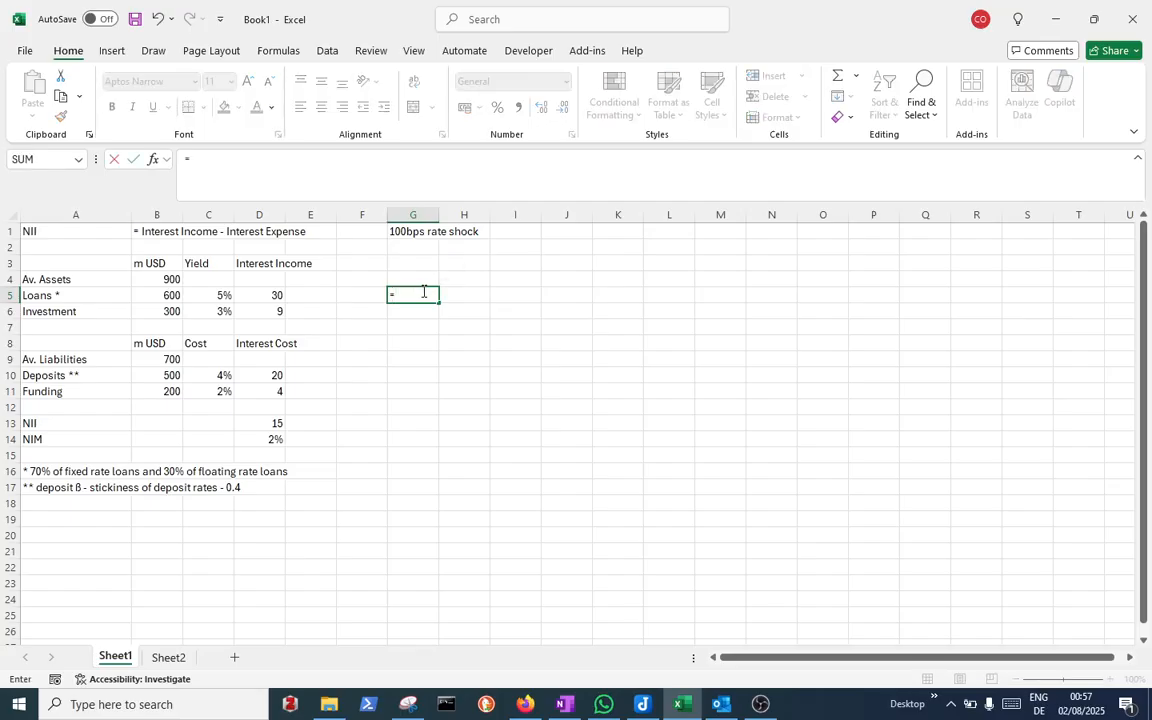
click(216, 295)
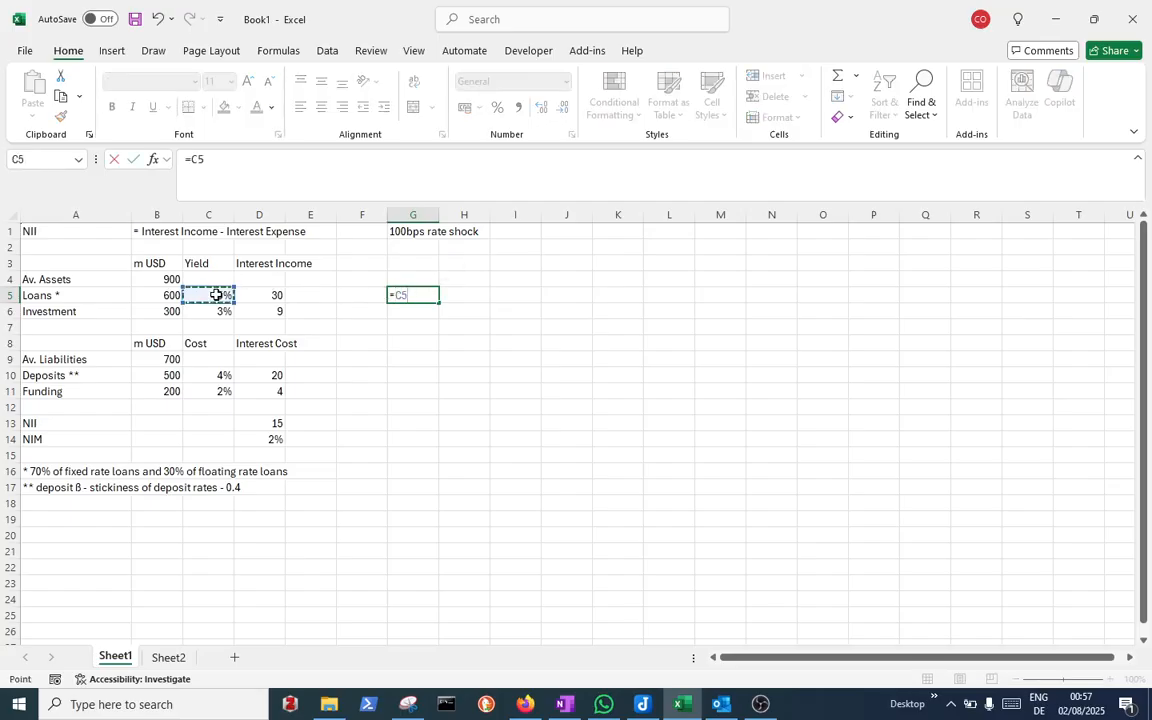
text(+1%)
key(Return)
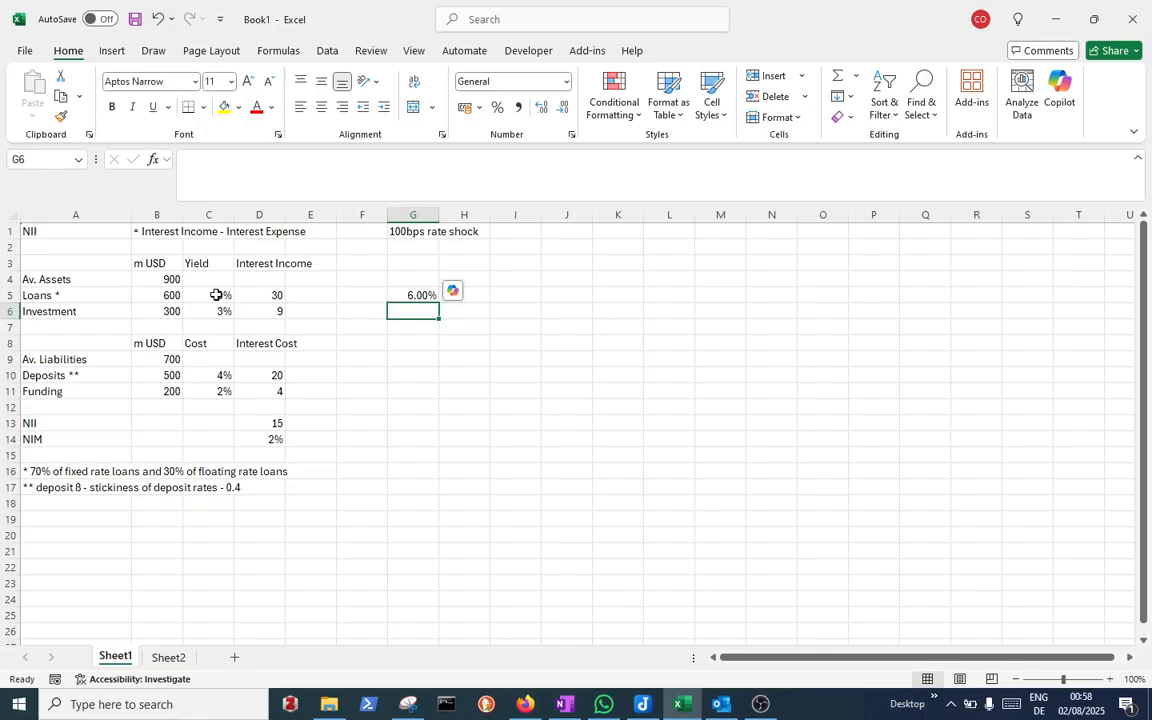
text(7)
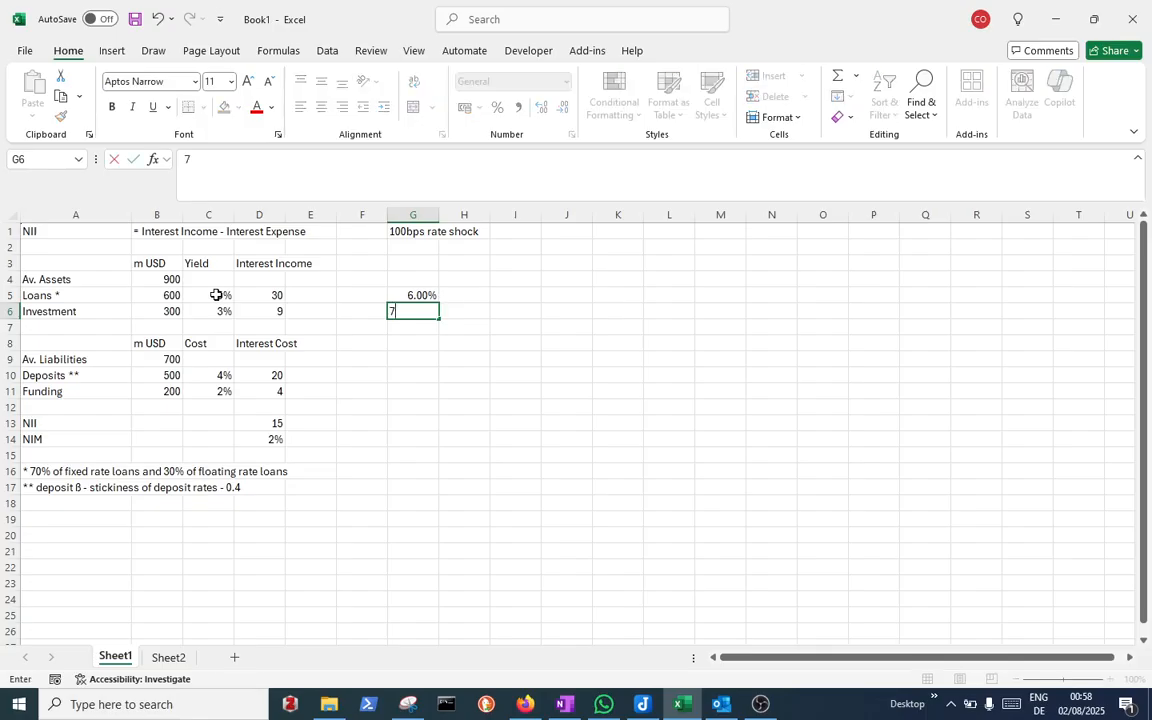
key(BackSpace)
text(4%)
key(Return)
Copy G6's percentage format onto G5 with the Format Painter
click(422, 295)
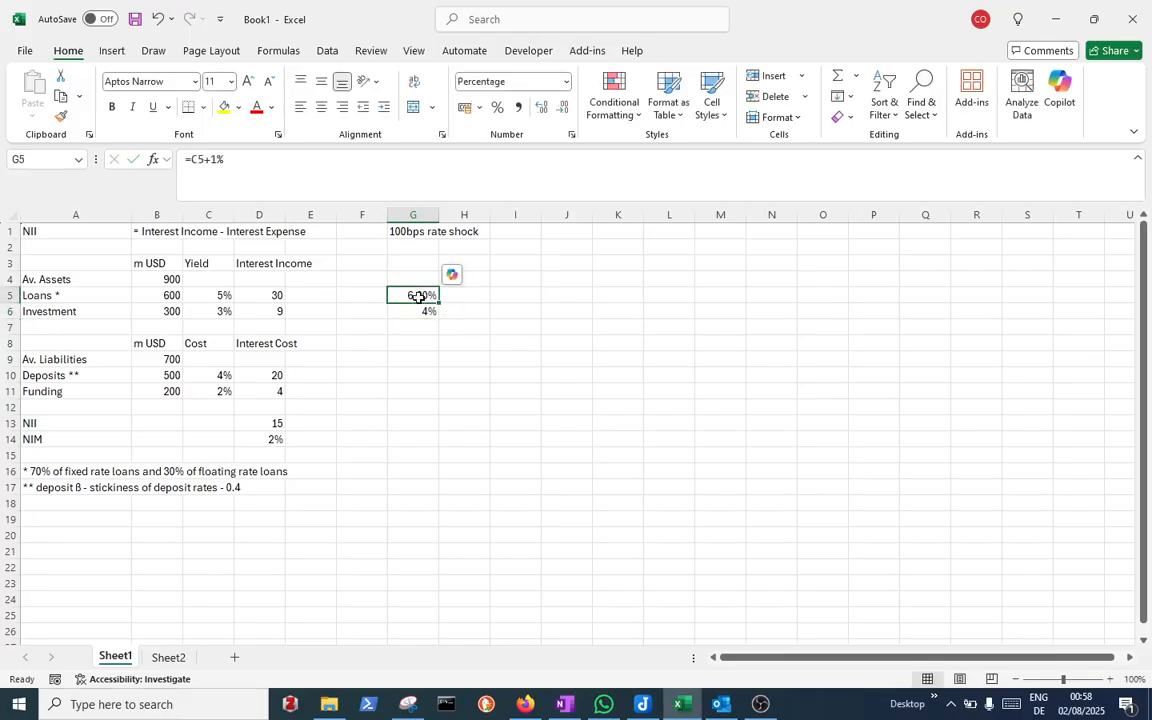
click(415, 309)
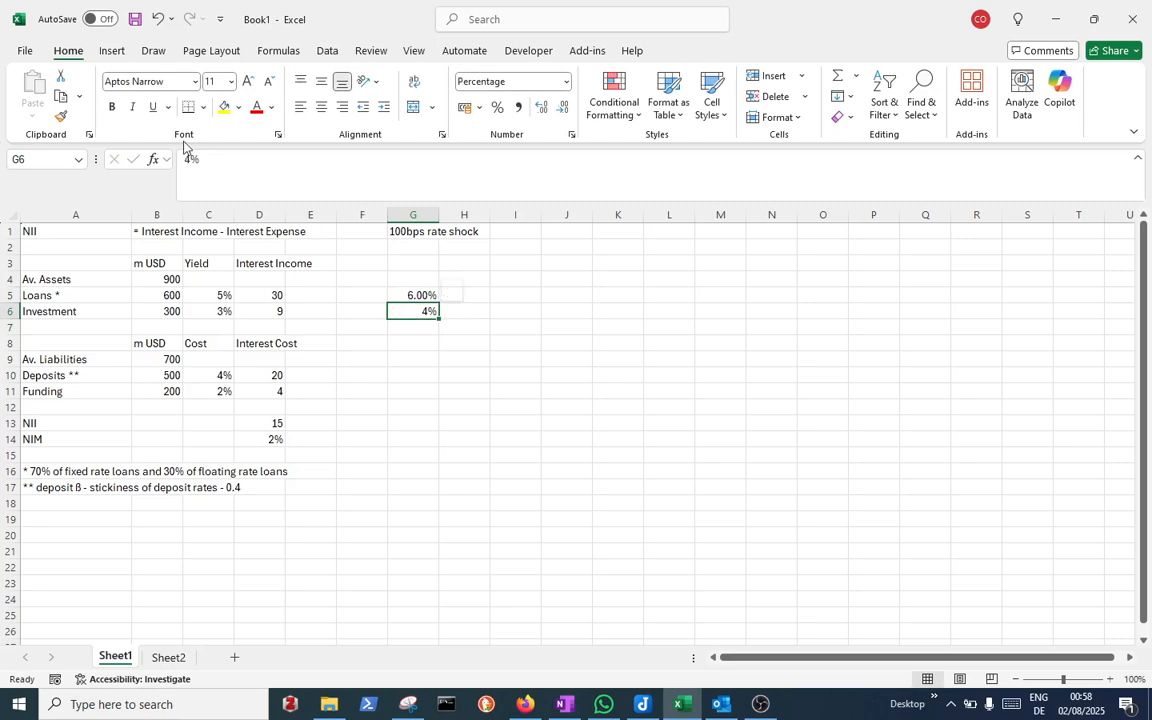
click(60, 117)
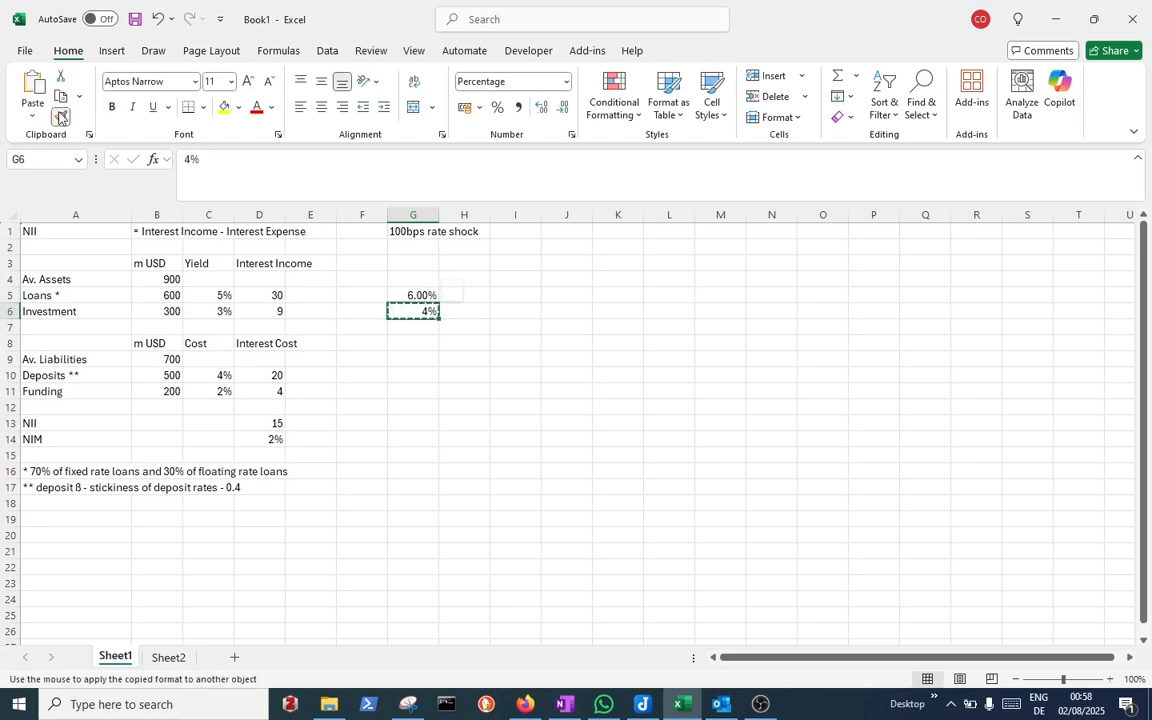
click(424, 296)
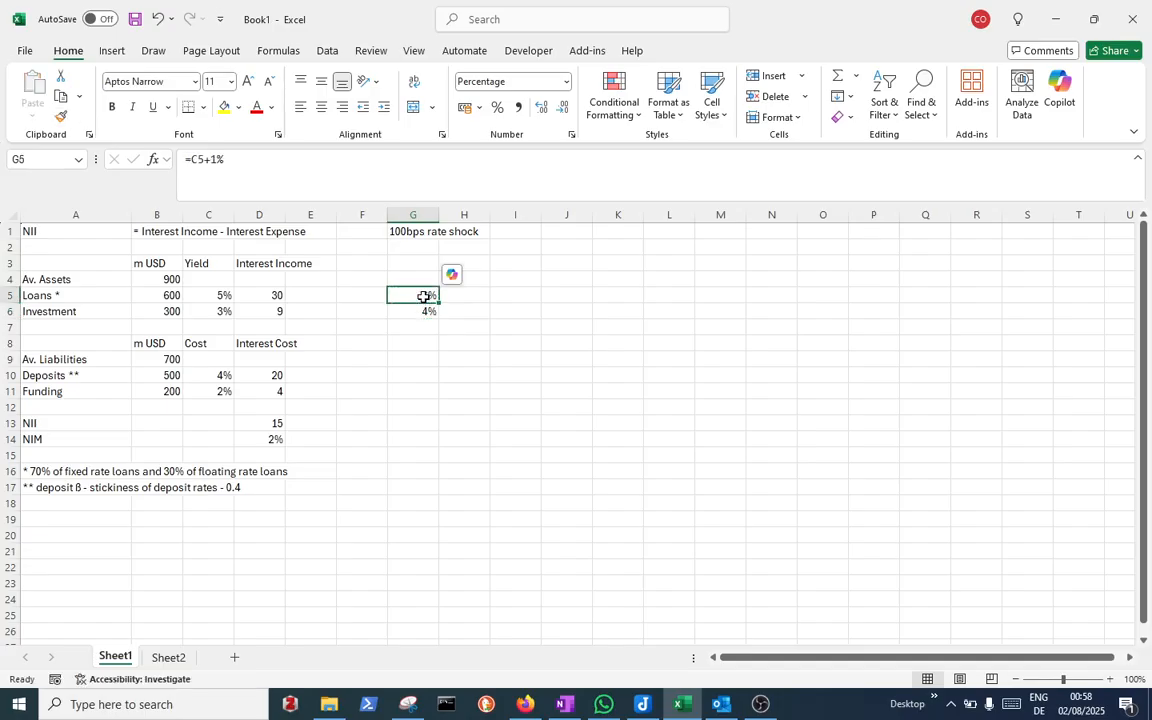
Change G5's formula to =70%*C5+30%*(C5+1%) and show it with one decimal place
click(191, 160)
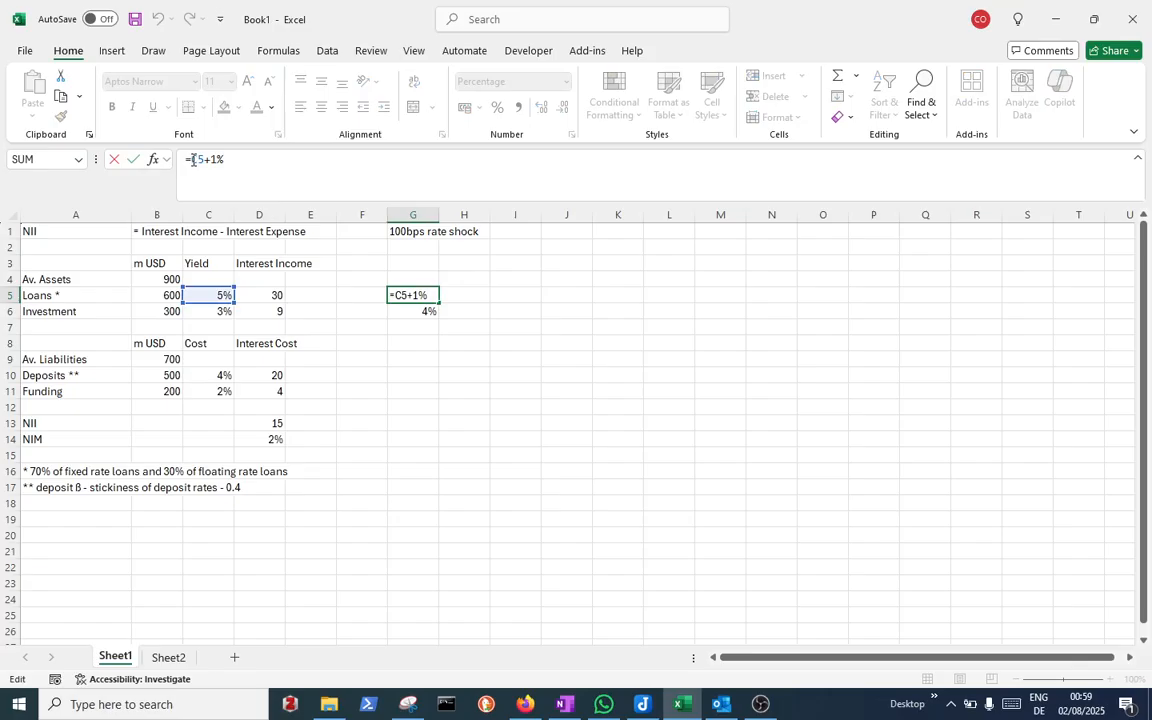
text(70)
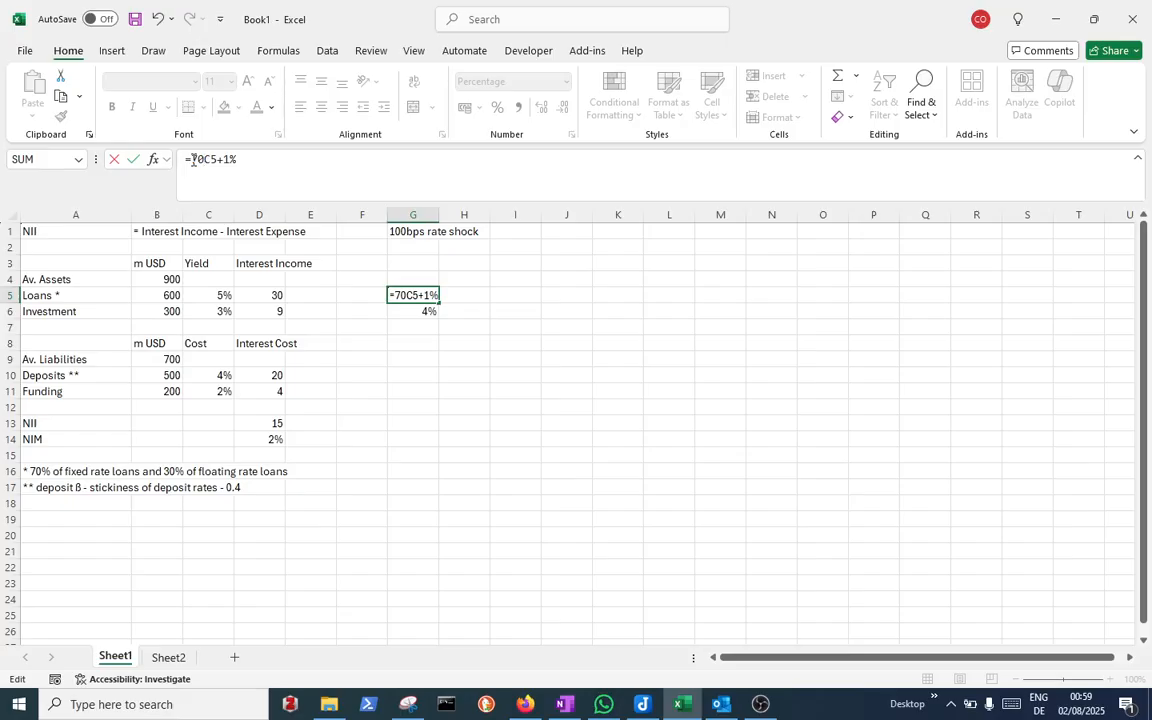
text(%*)
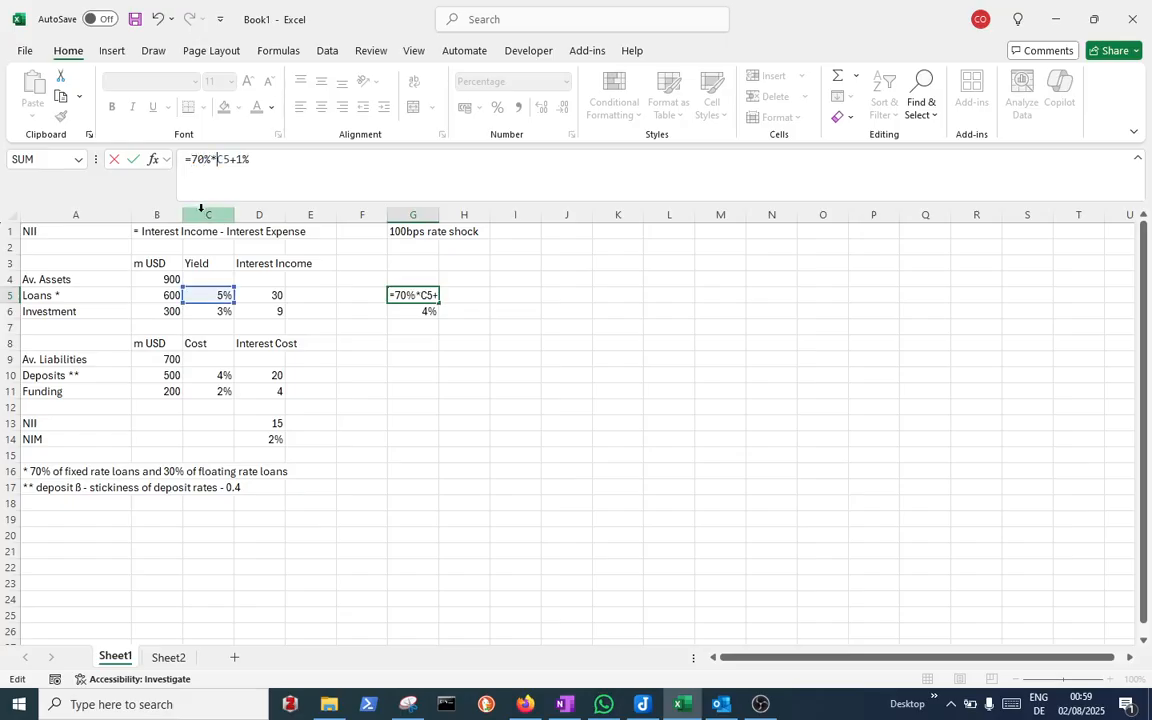
click(204, 293)
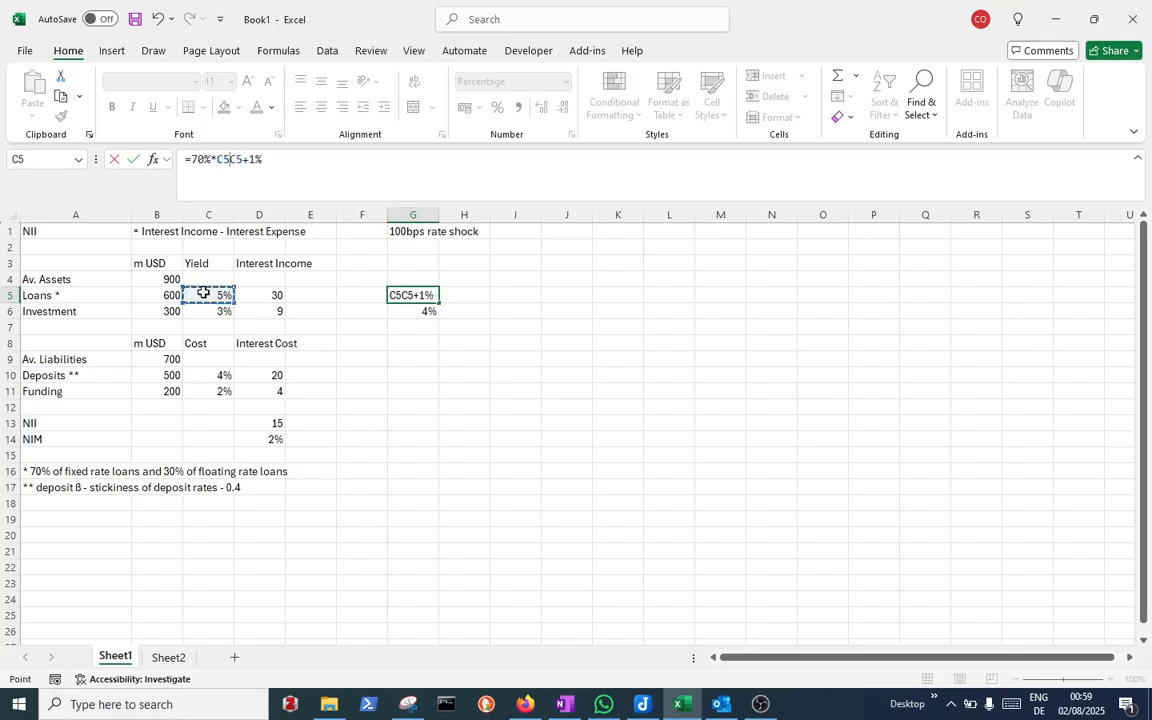
text(+)
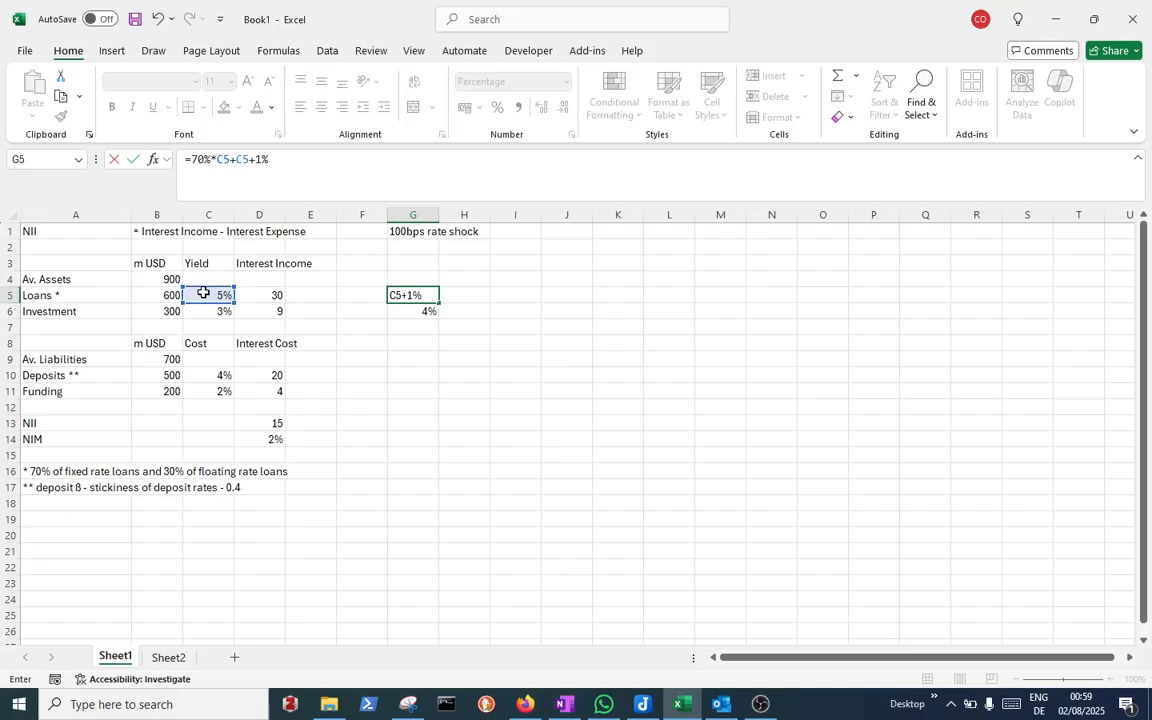
text(30)
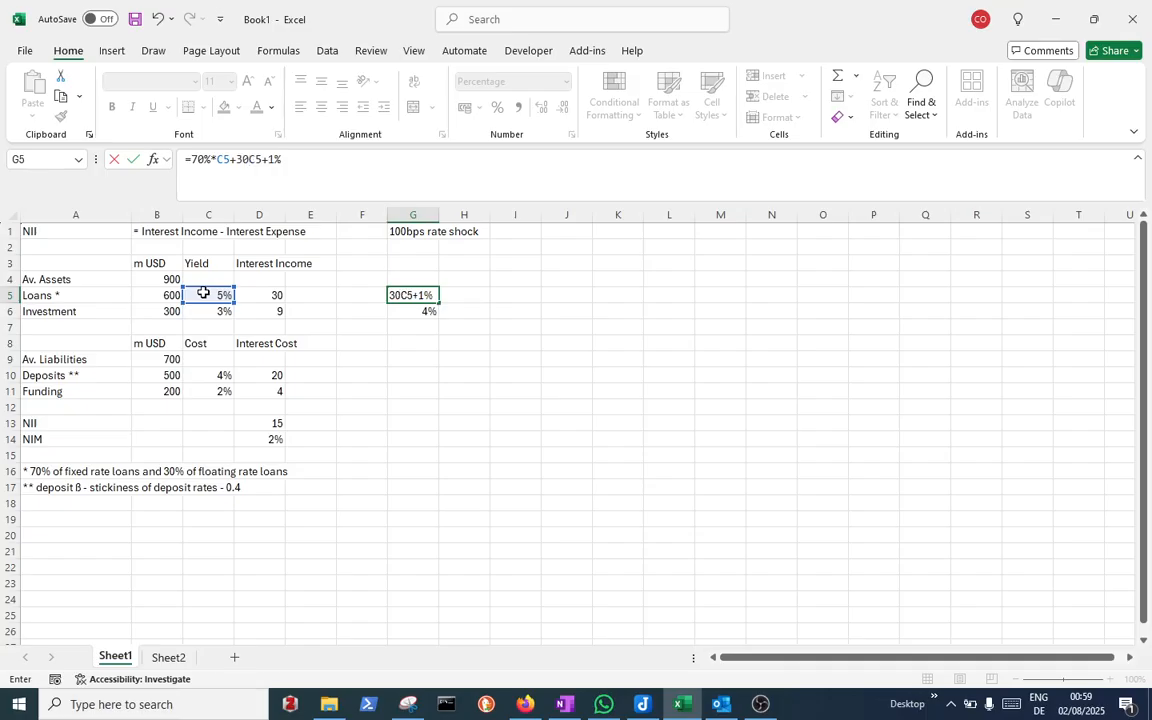
text(%*)
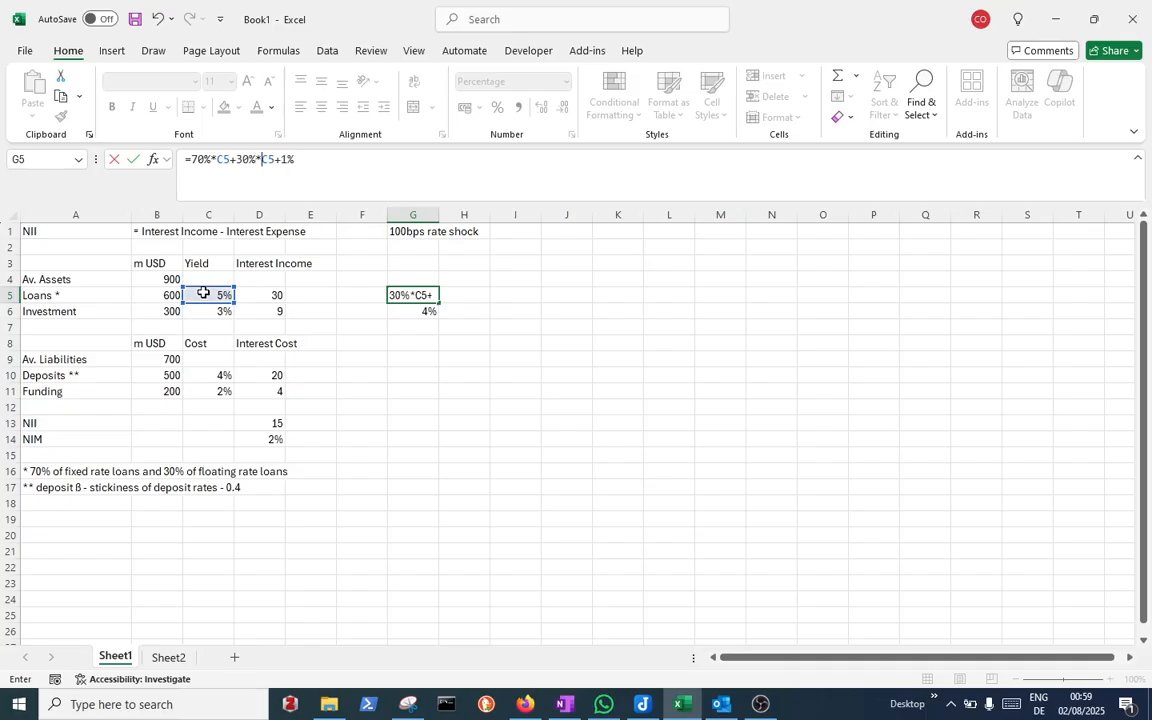
text(()
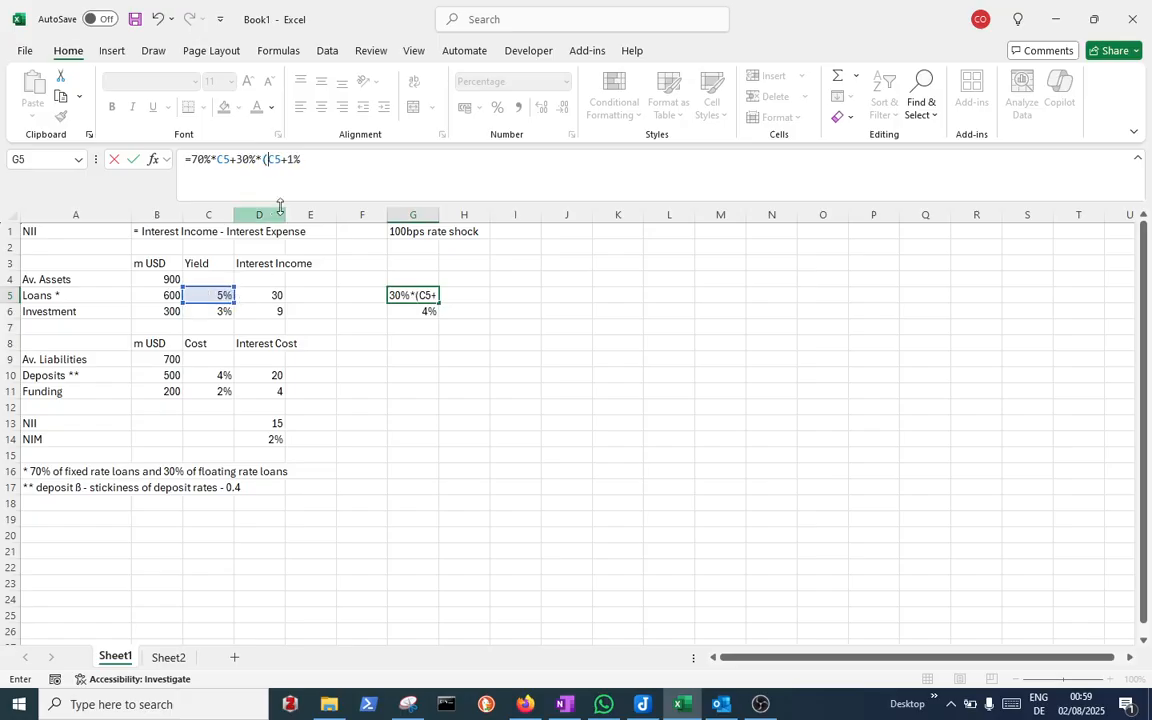
click(322, 169)
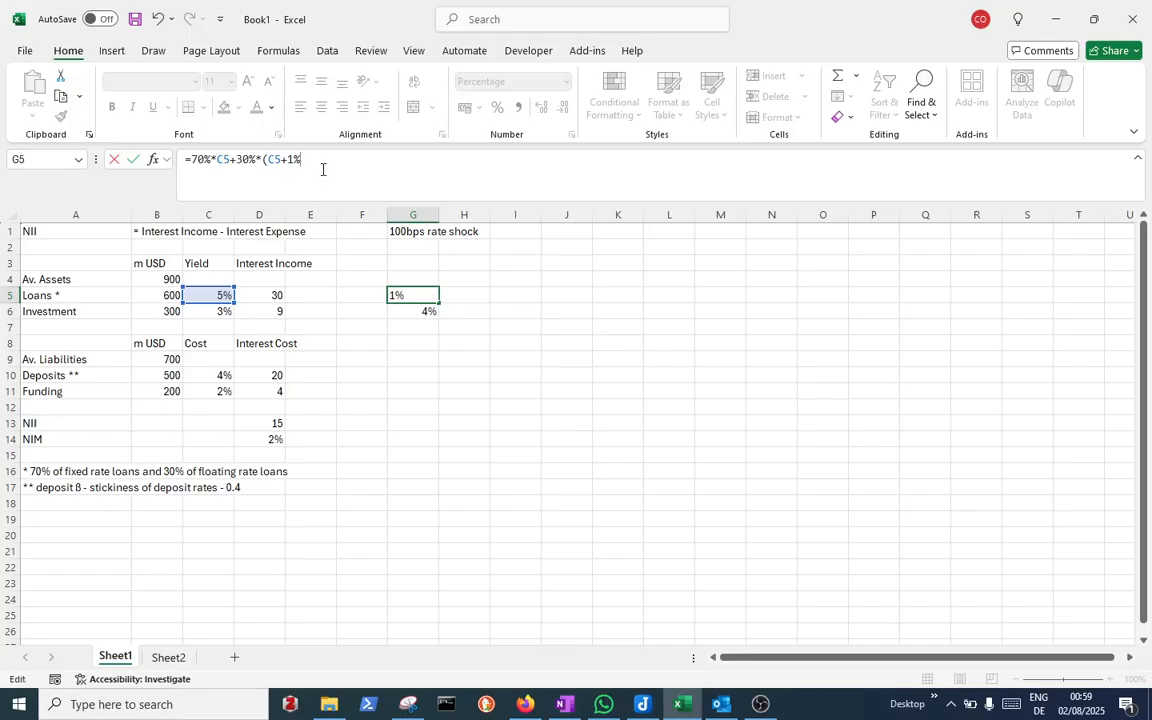
text())
key(Return)
key(Up)
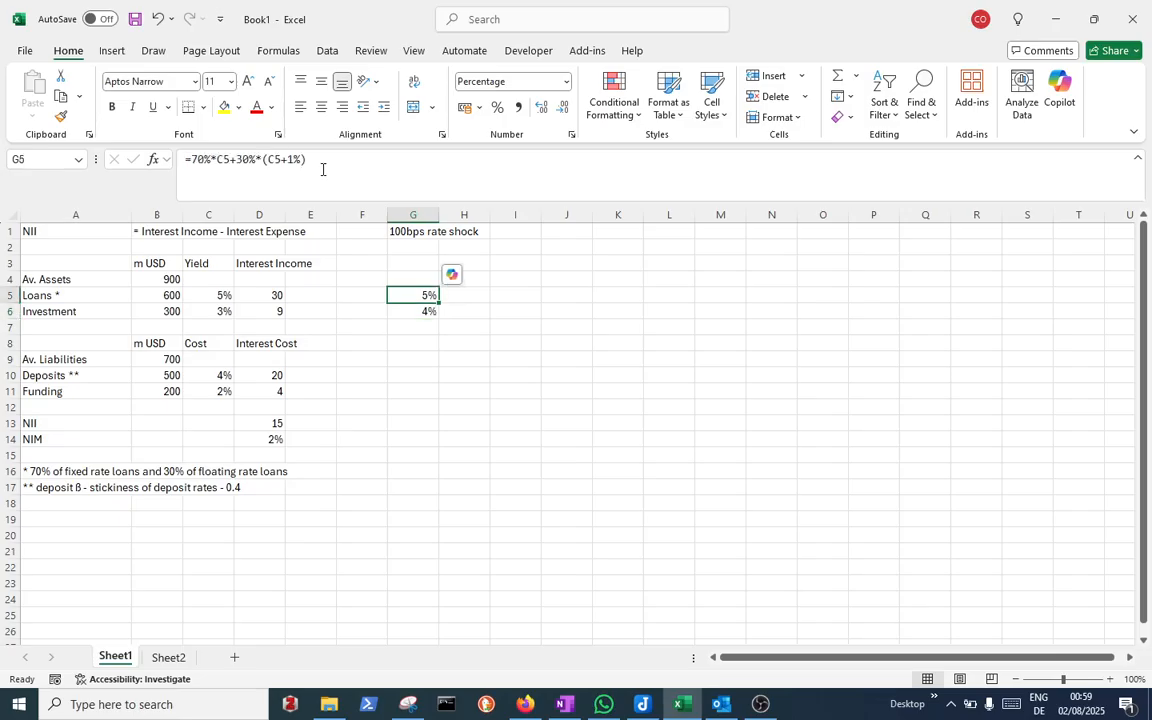
click(551, 104)
Set the shocked investment yield in G6 to =C6
click(430, 318)
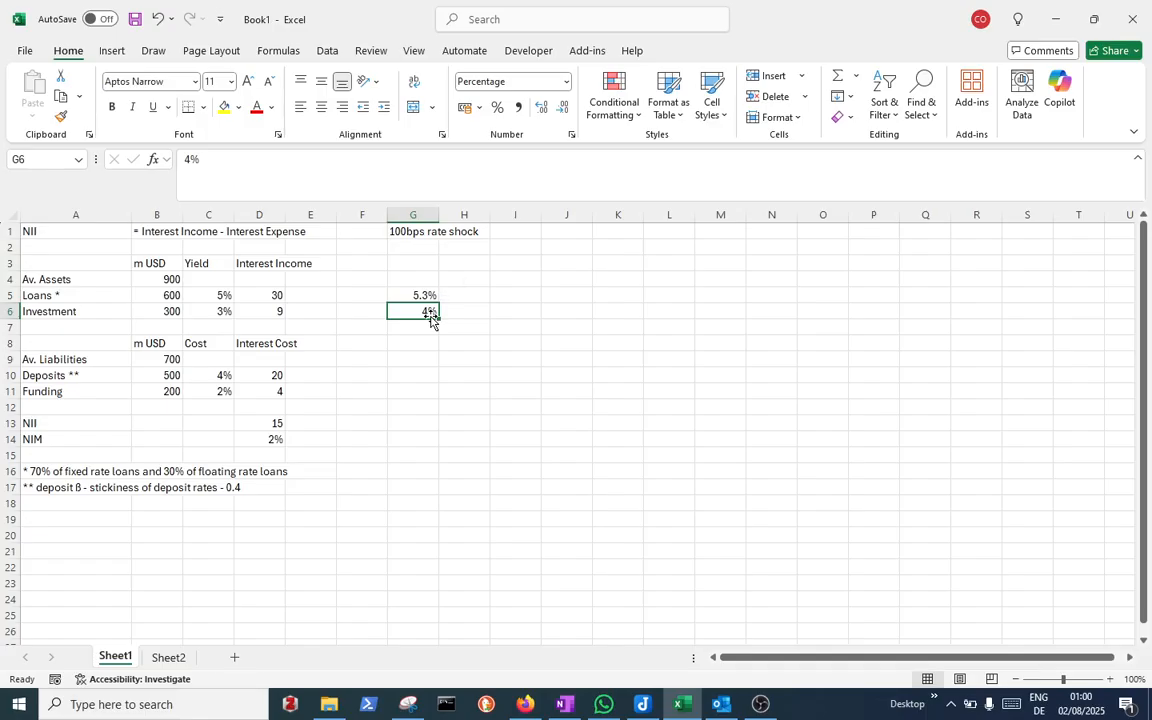
text(=)
click(225, 310)
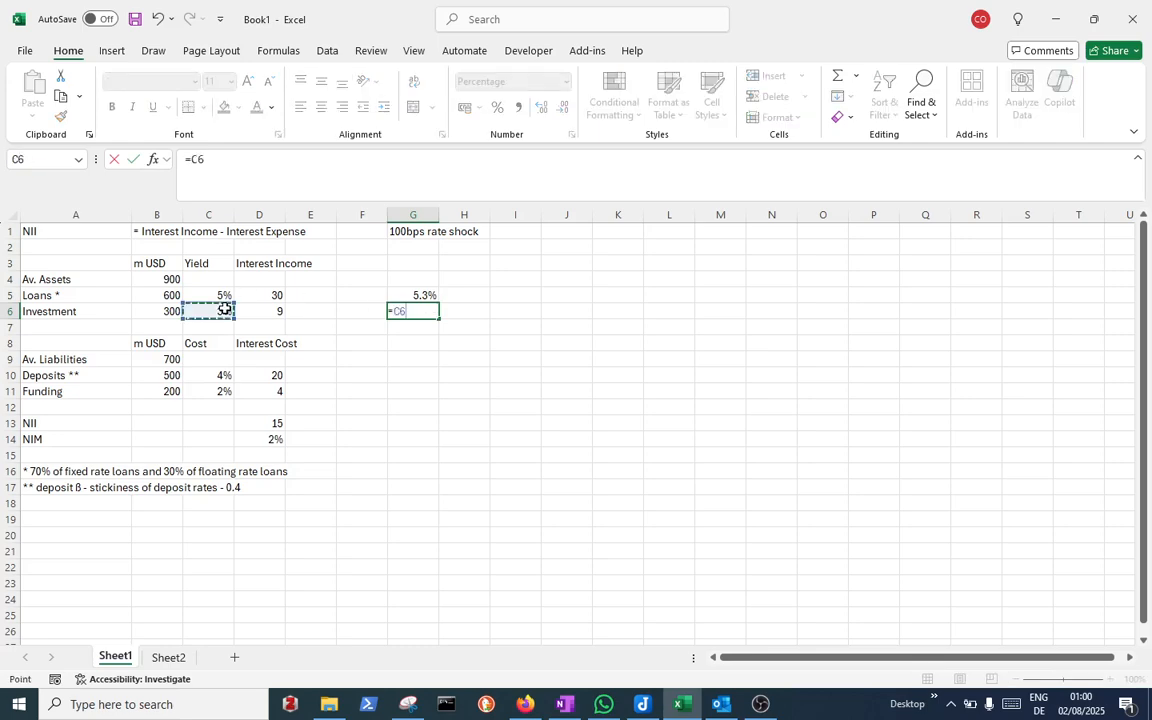
key(Return)
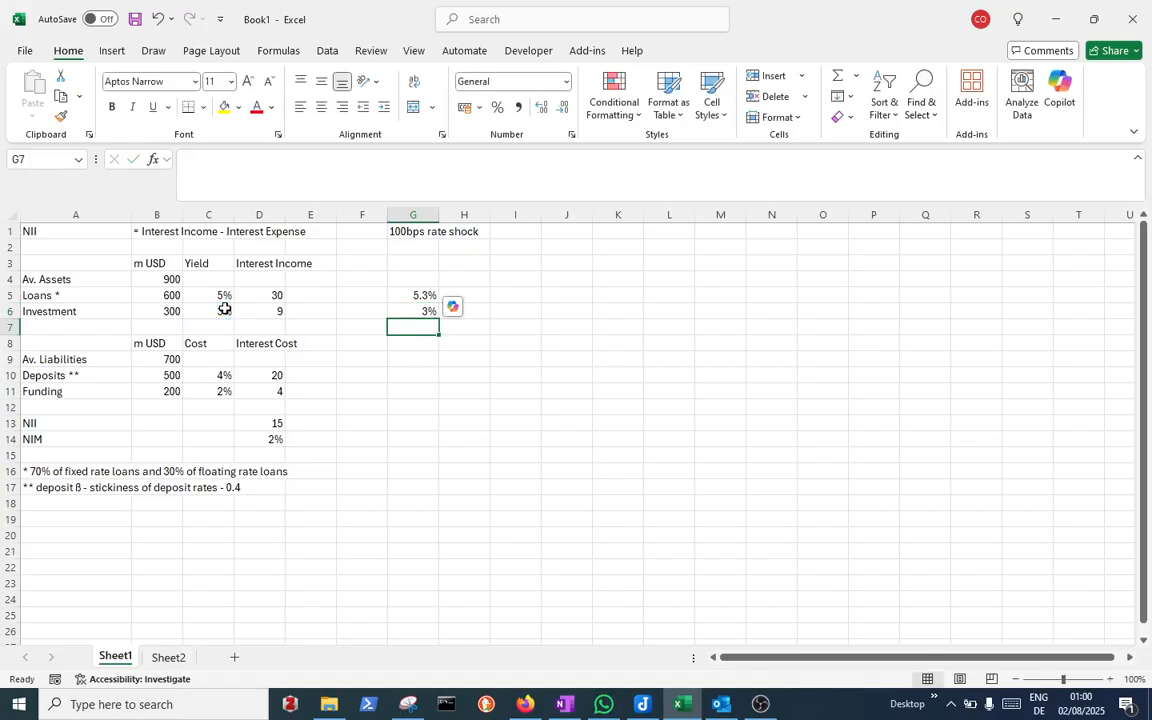
Enter the shocked deposit cost =C10+1%*0.4 in G10
key(Down)
key(Down)
key(Down)
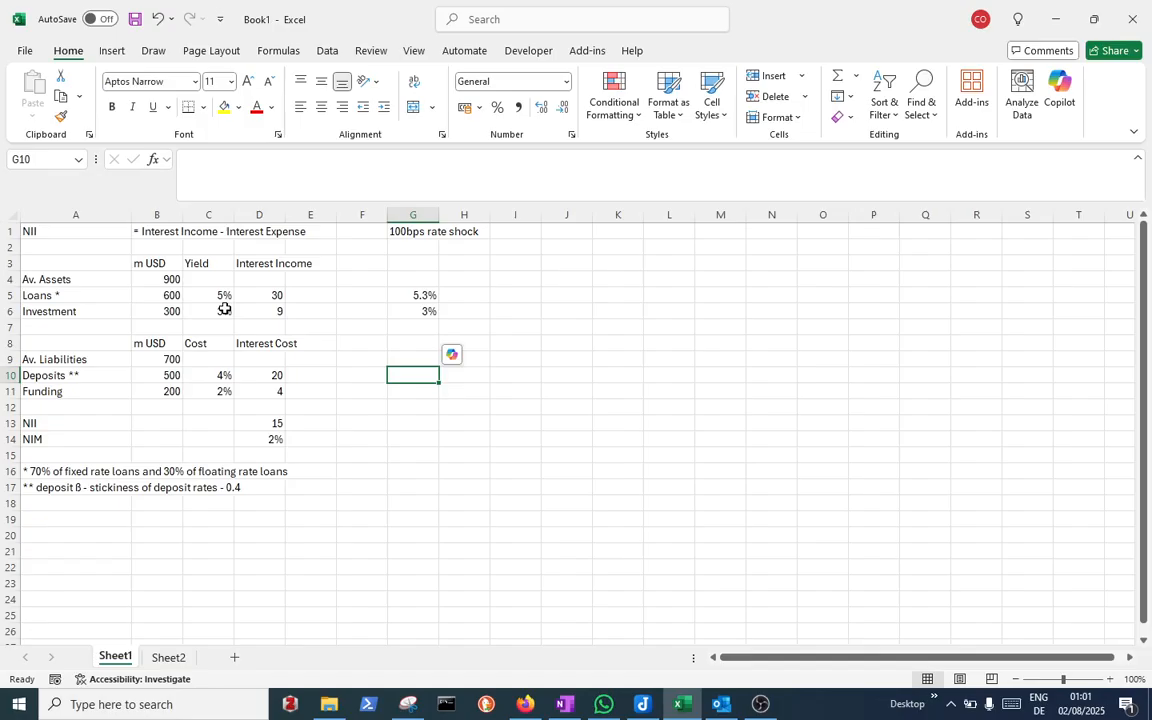
click(221, 372)
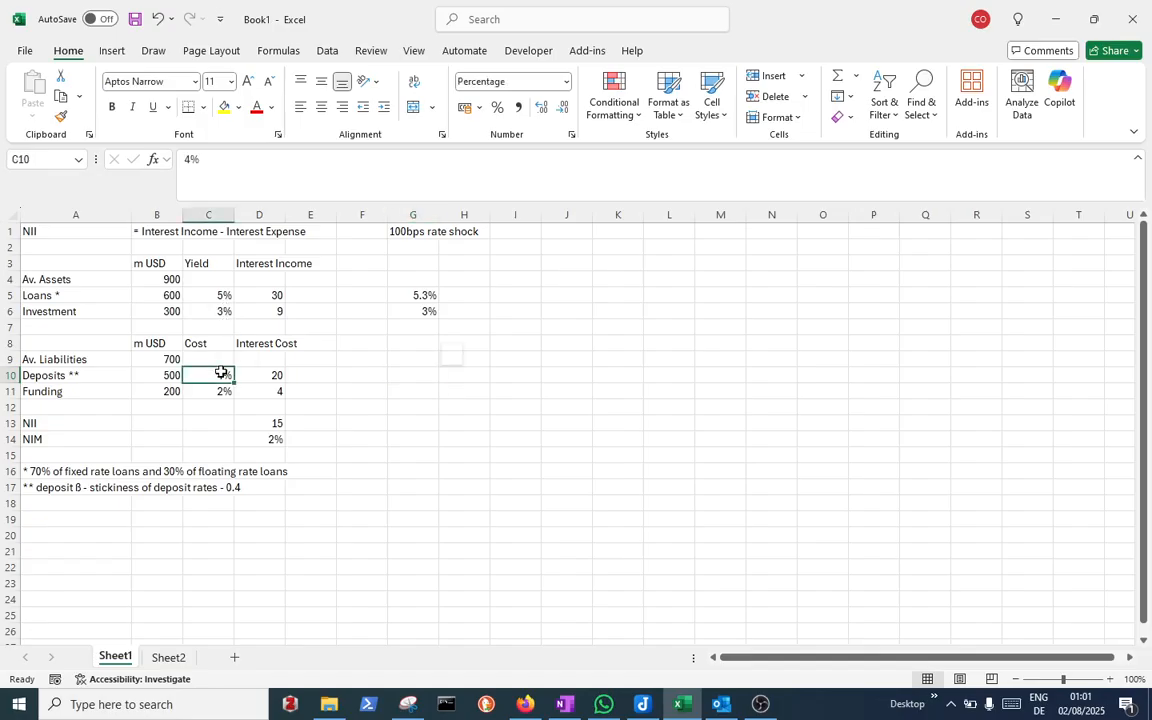
click(424, 375)
double_click(424, 375)
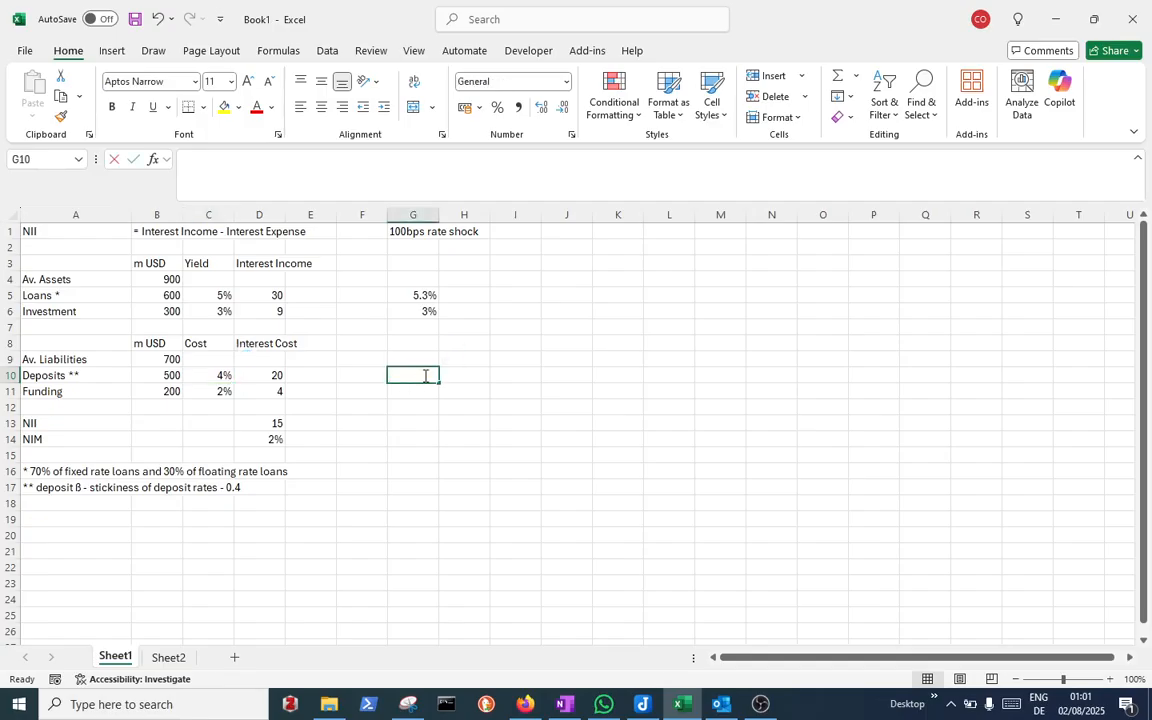
text(=)
click(222, 376)
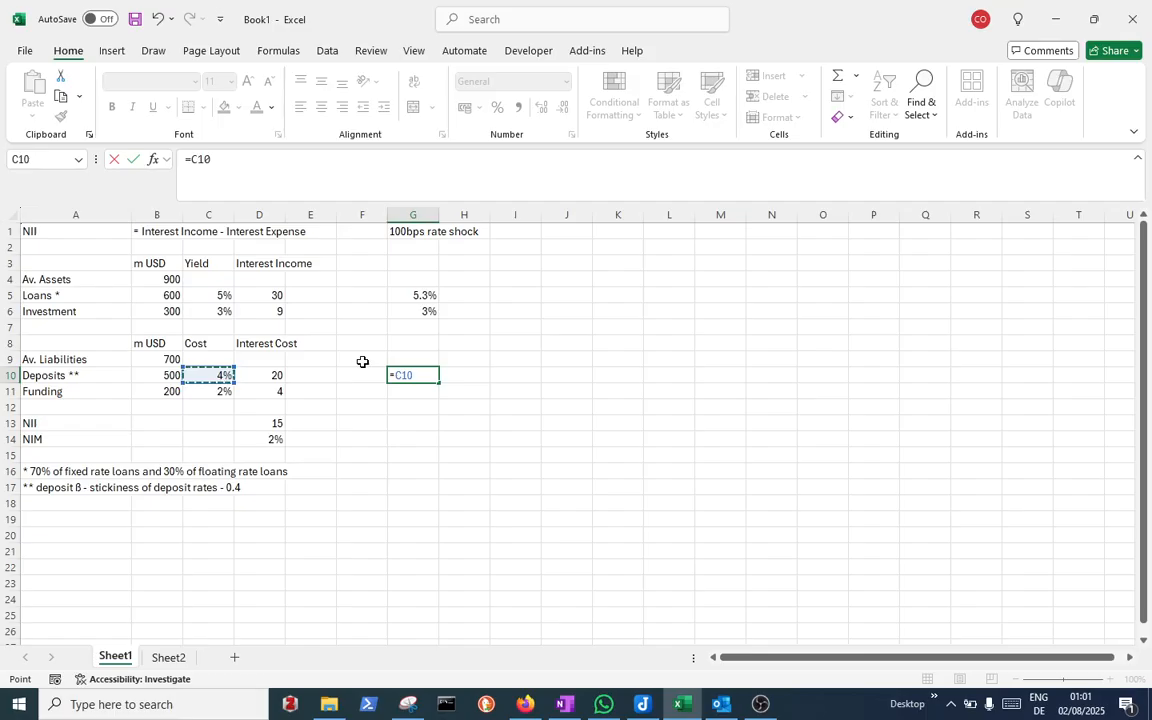
text(+1%*)
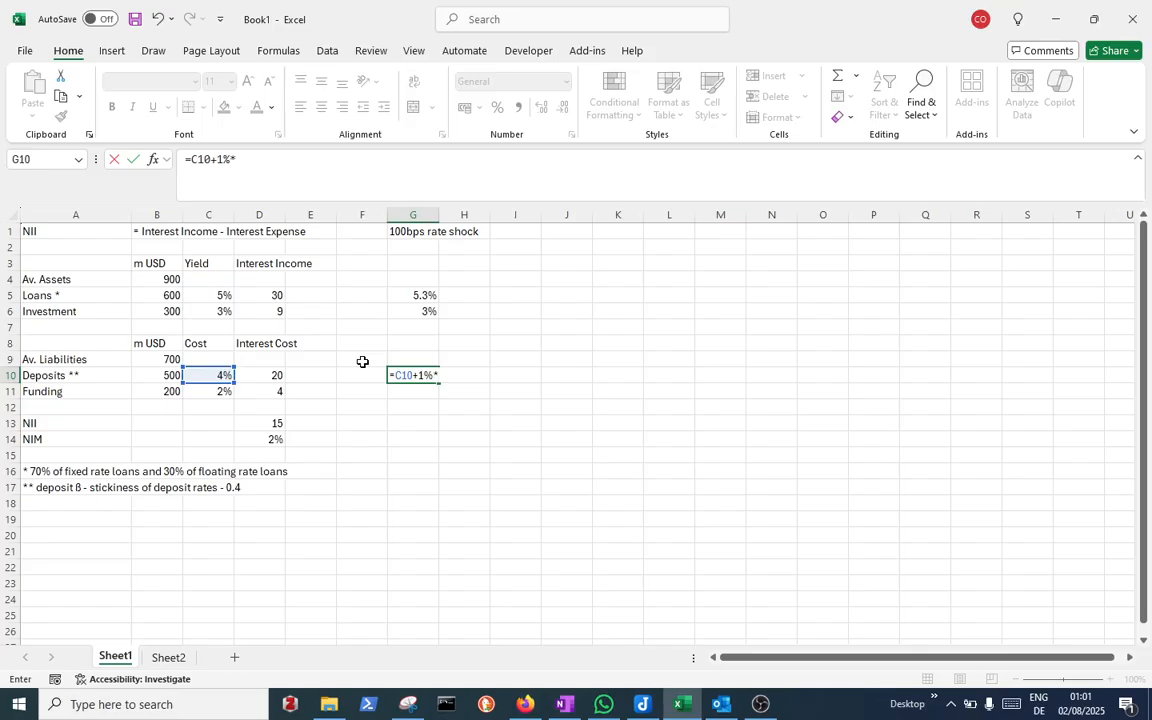
text(0.4)
key(Return)
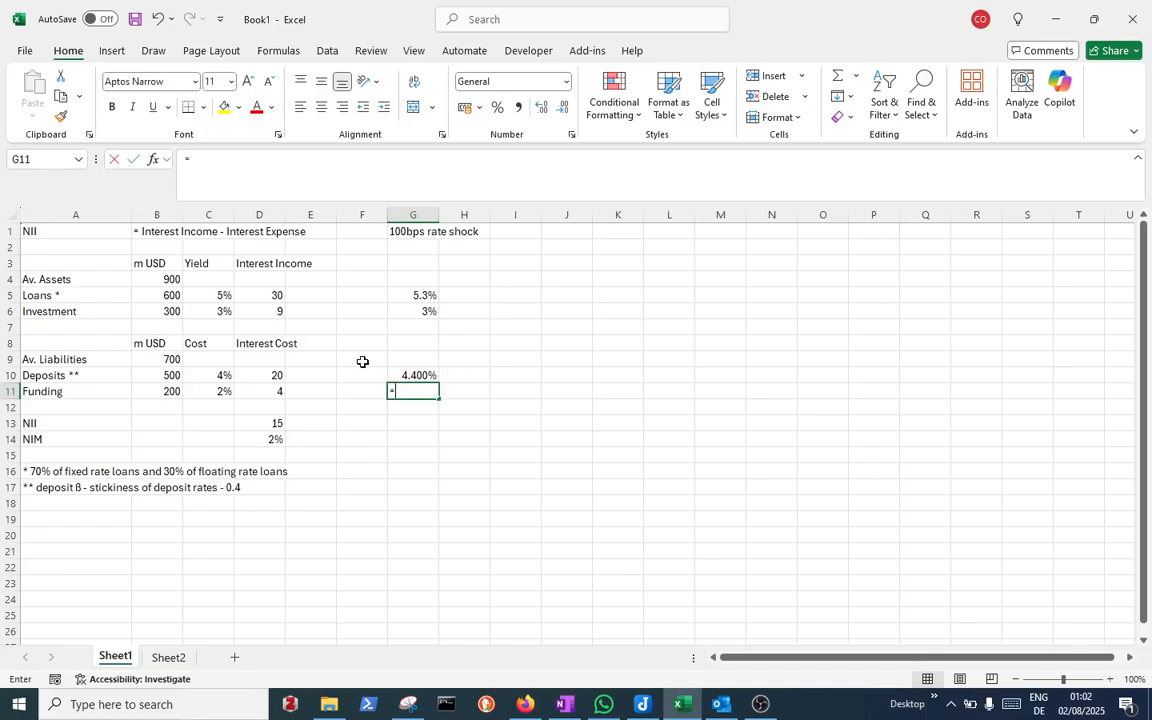
Enter the shocked funding cost =C11+1% in G11
text(=)
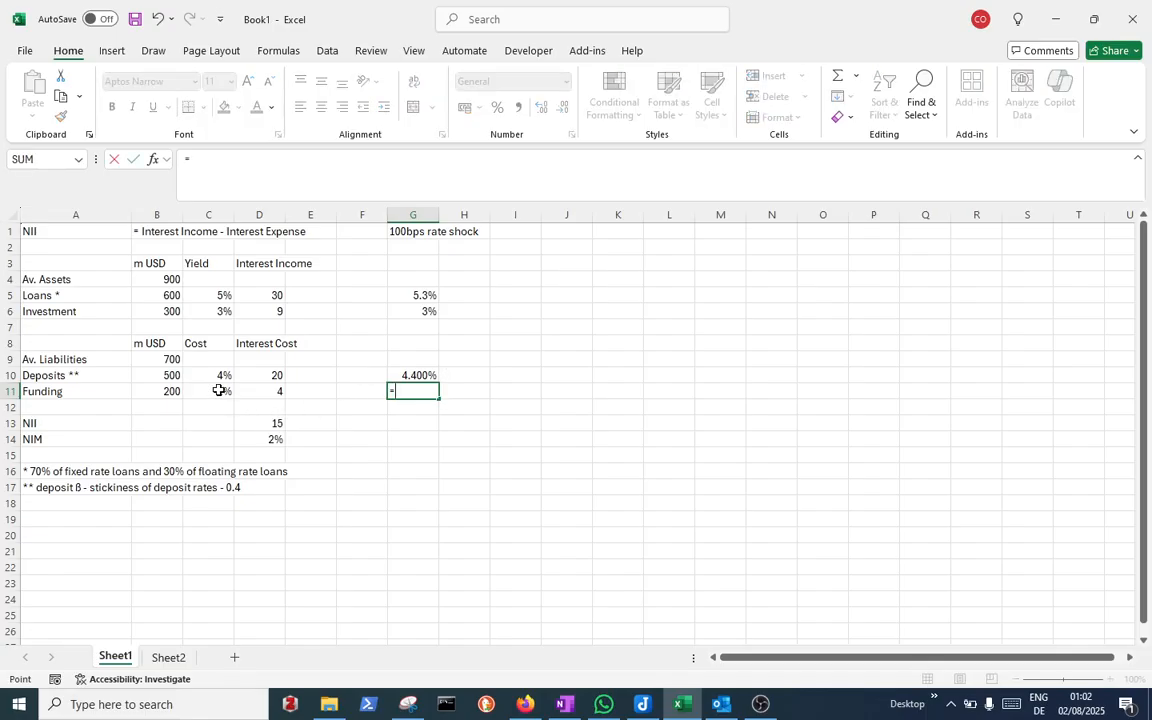
click(219, 390)
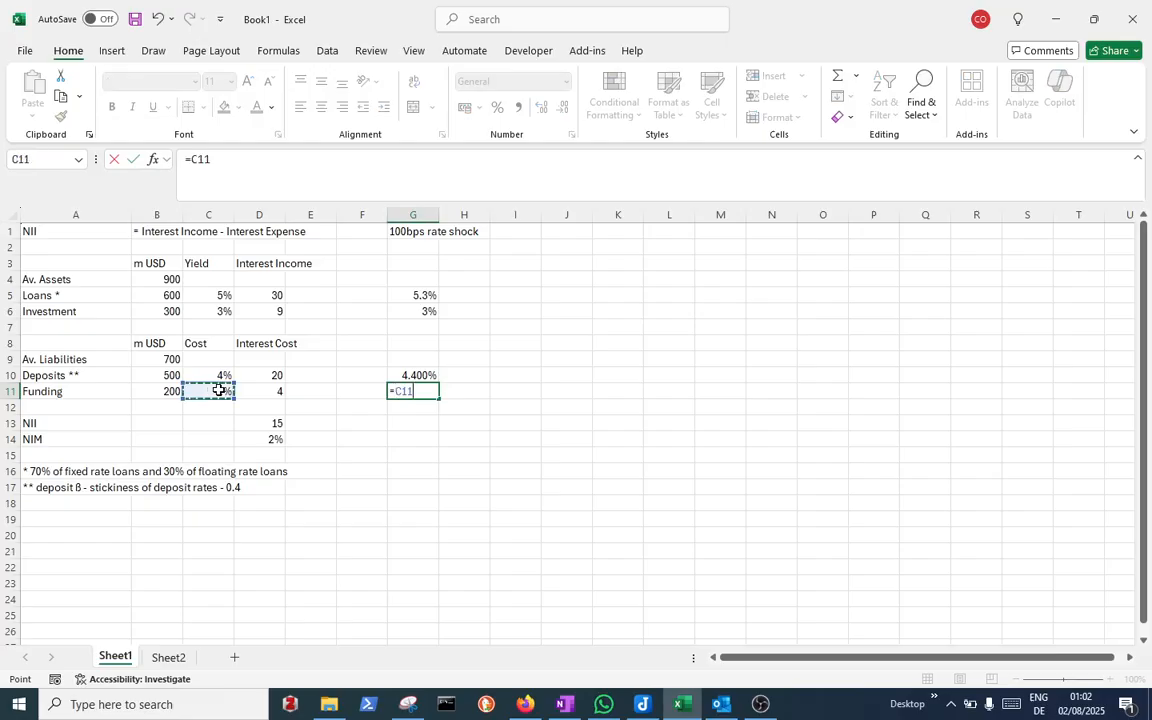
text(+1%)
key(Return)
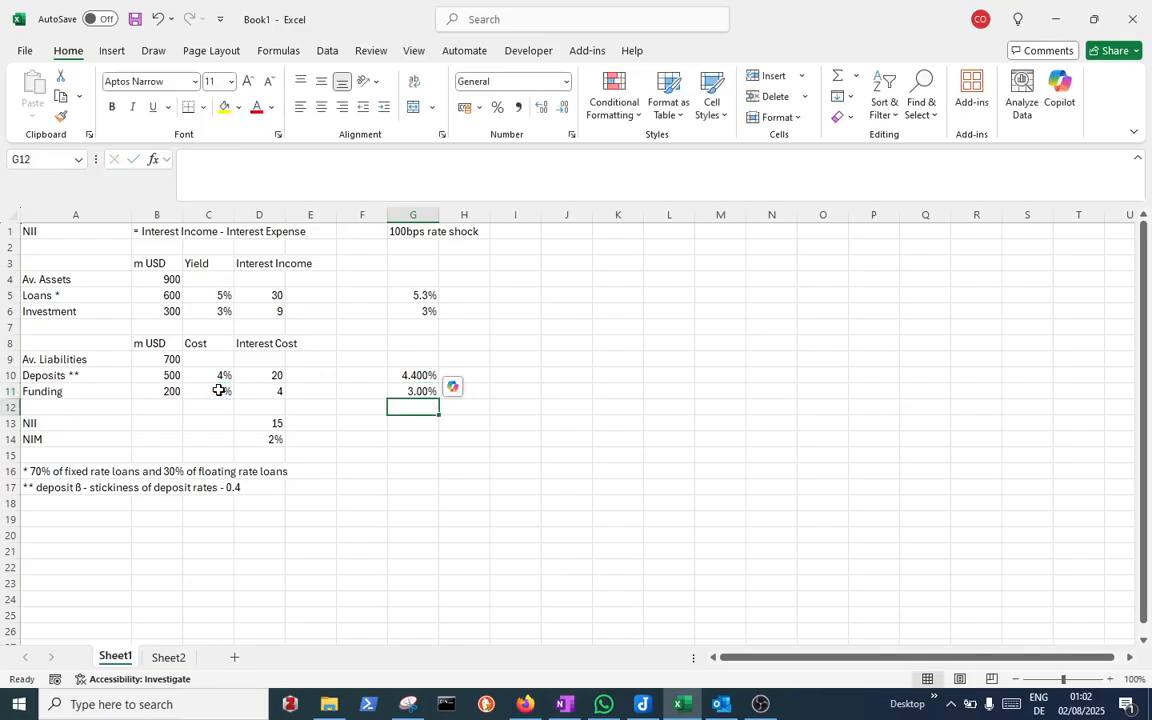
Decrease the decimal places shown for the shocked rates in G5:G11
click(430, 296)
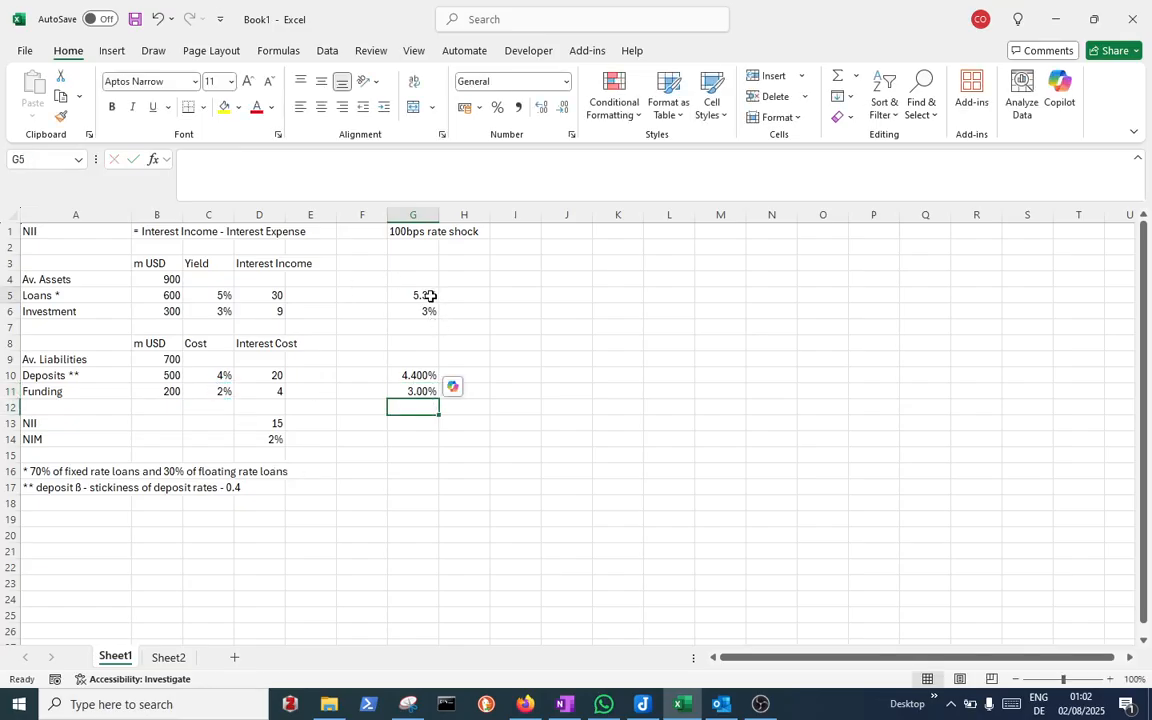
drag(430, 296, 428, 390)
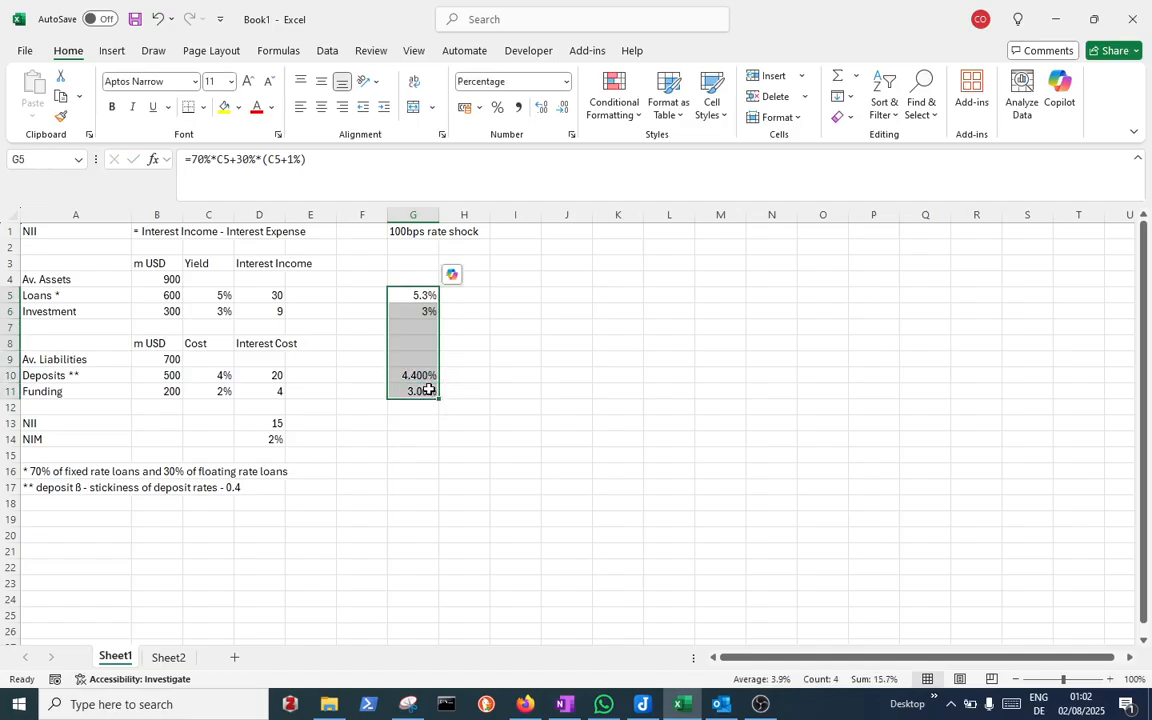
click(563, 107)
Add the column heading 'new rates' in G3
click(422, 260)
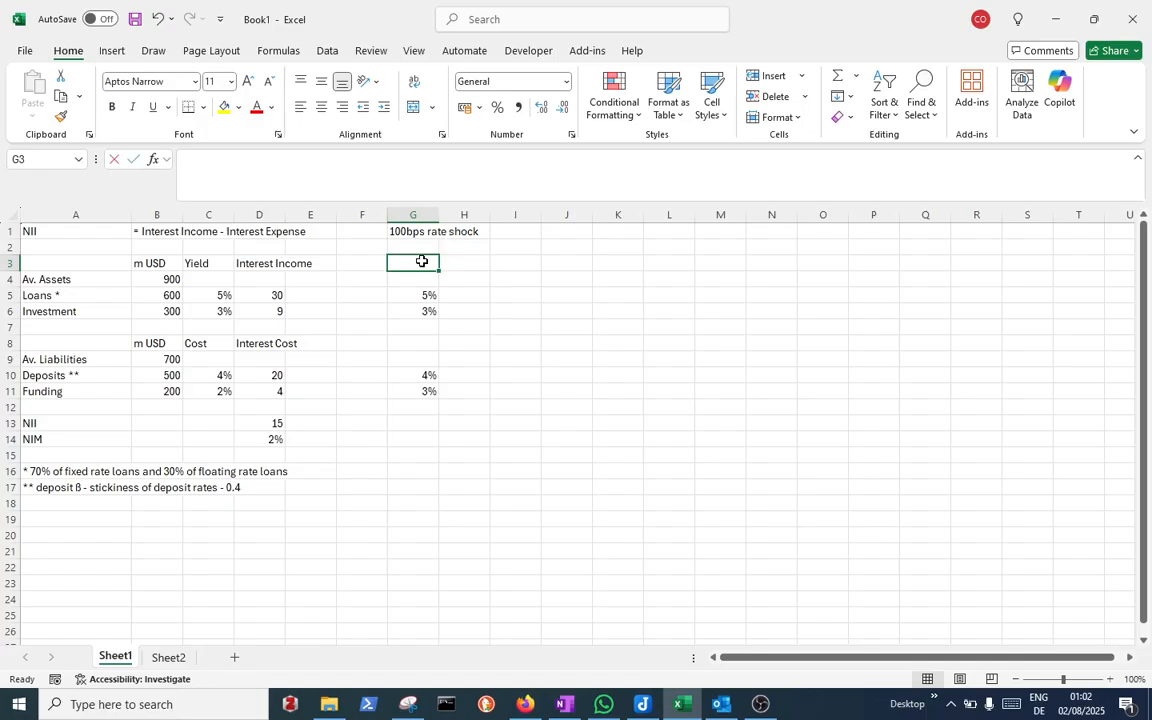
text(new rate)
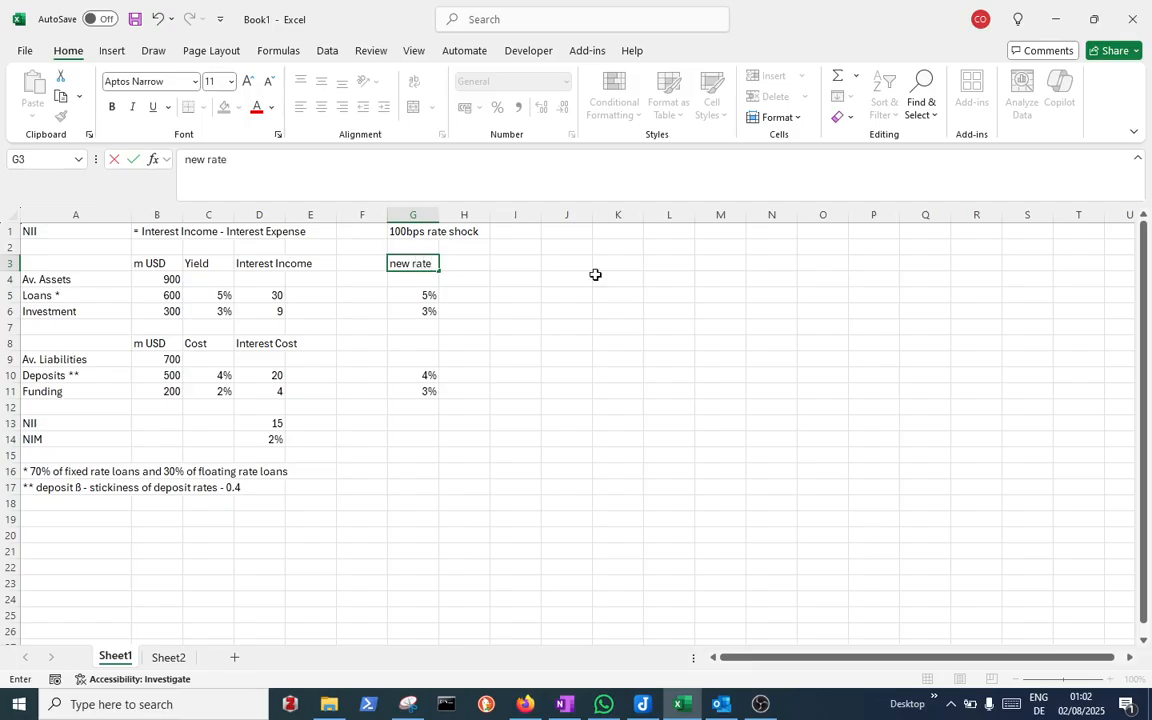
text(s)
key(Return)
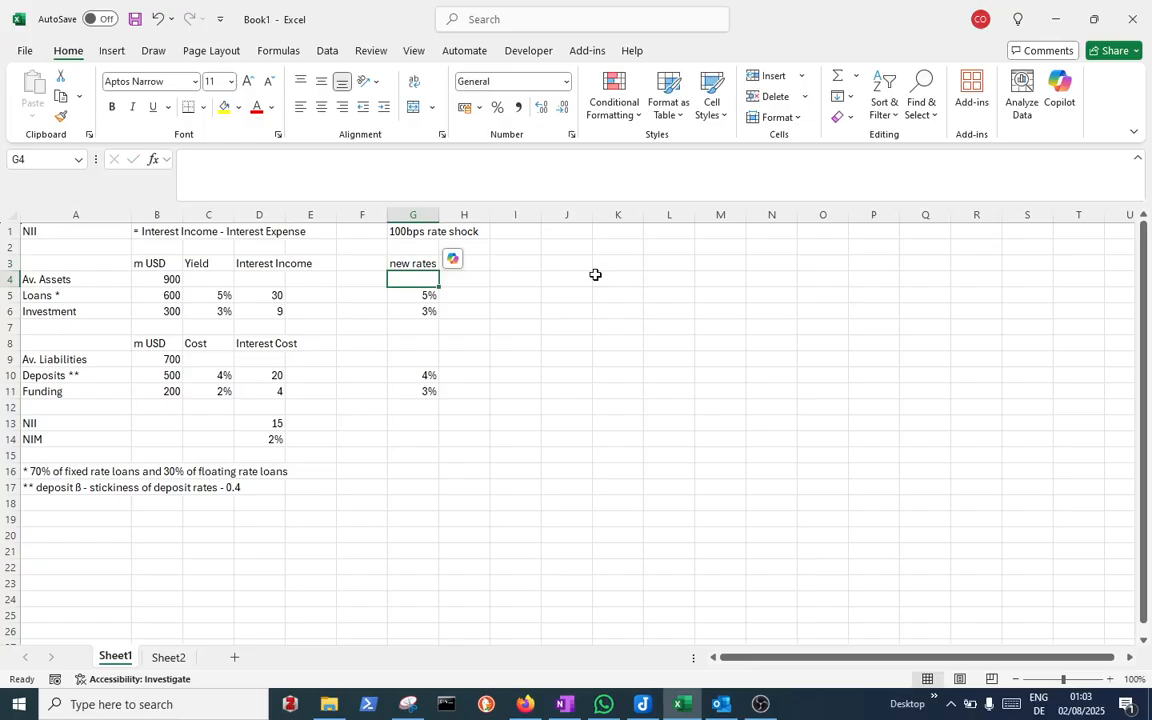
Add the heading 'Interest Income' in H3
key(Up)
key(Right)
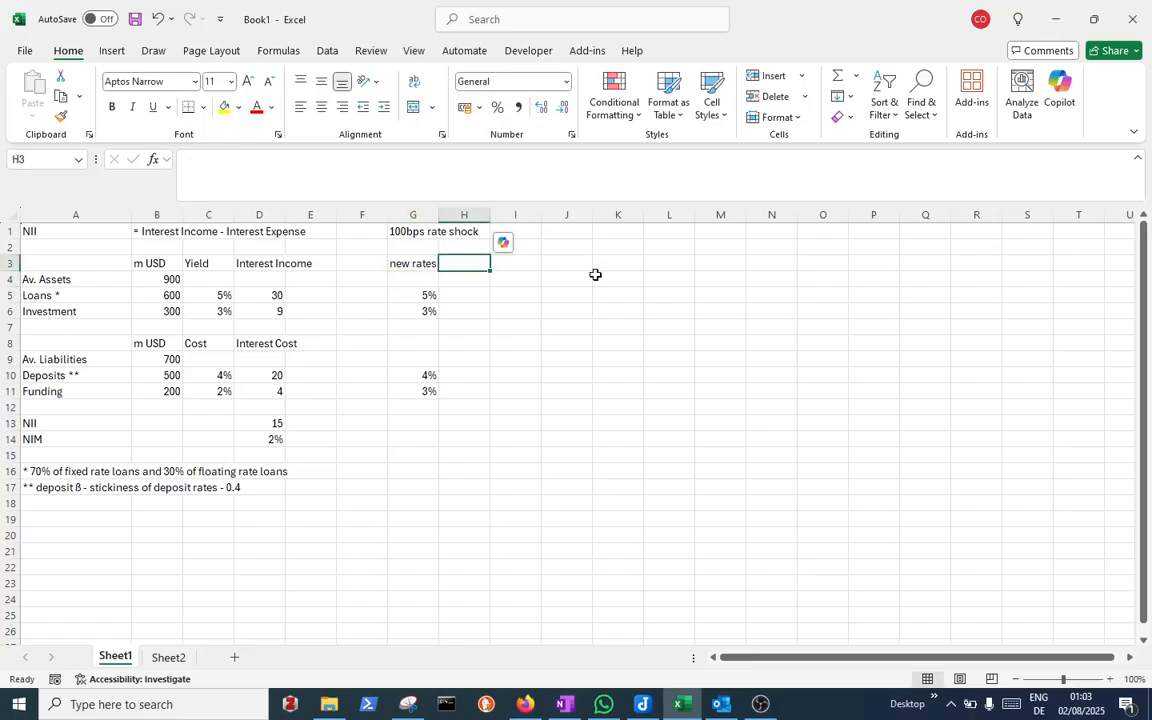
text(Interest)
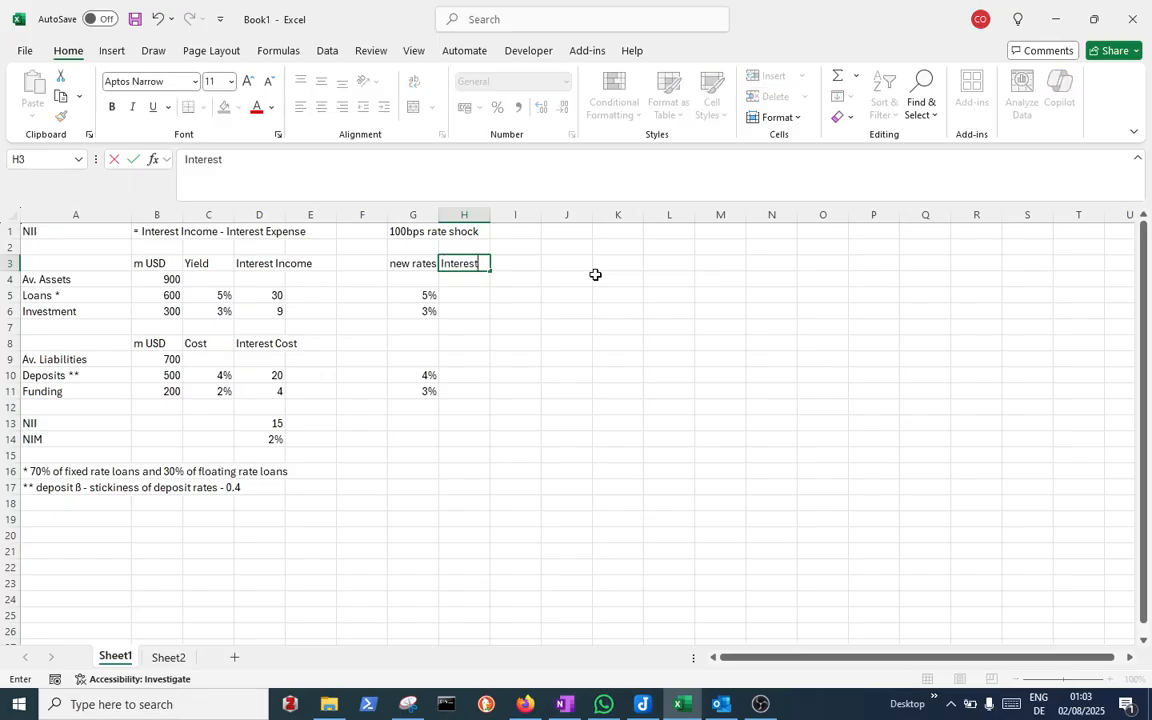
text( Income)
key(Return)
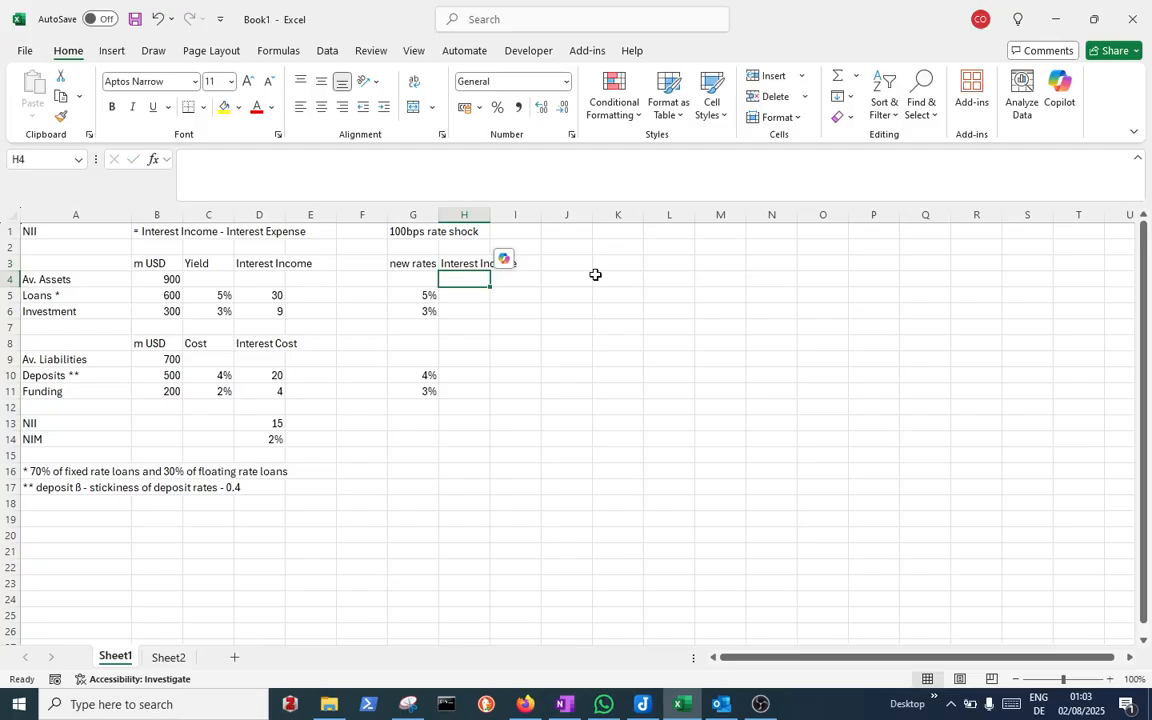
Add the heading 'Interest Expense' in H8
click(470, 343)
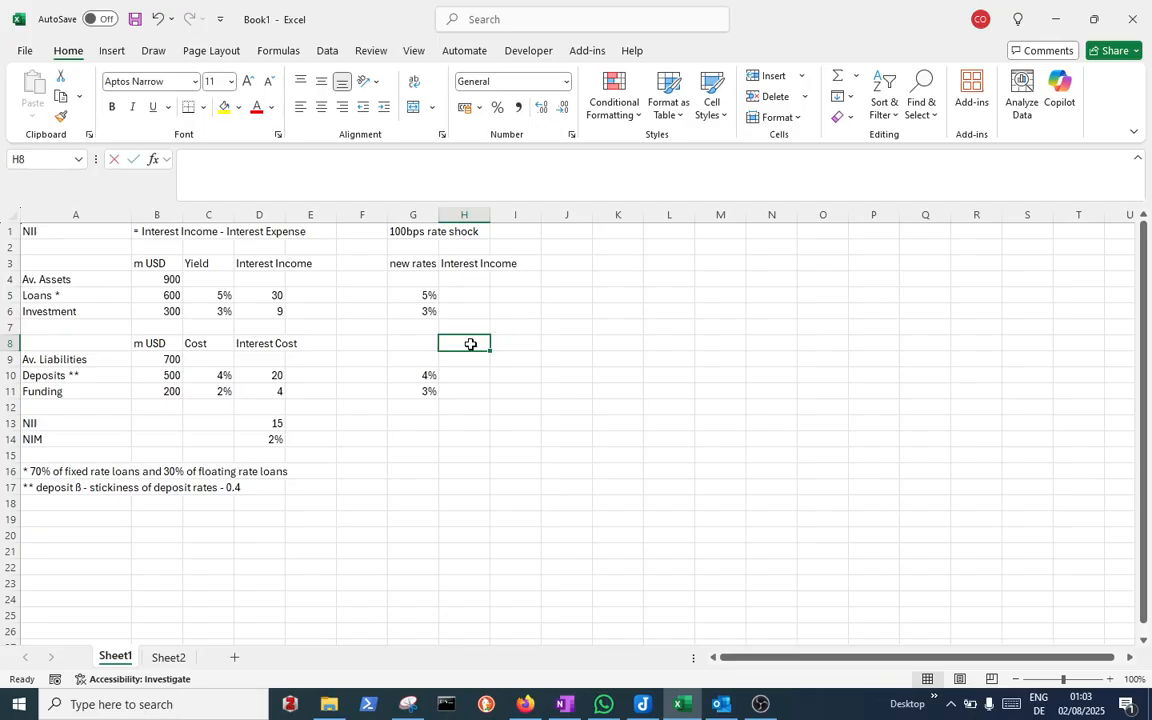
text(Interest)
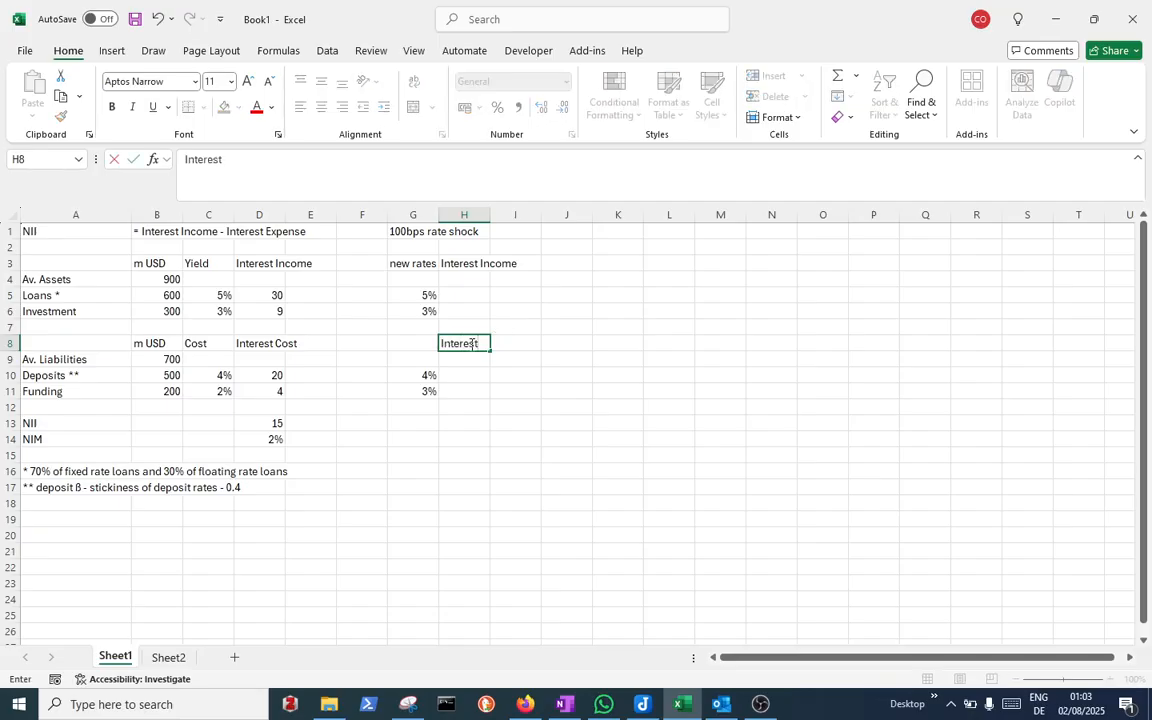
text( Expense)
key(Return)
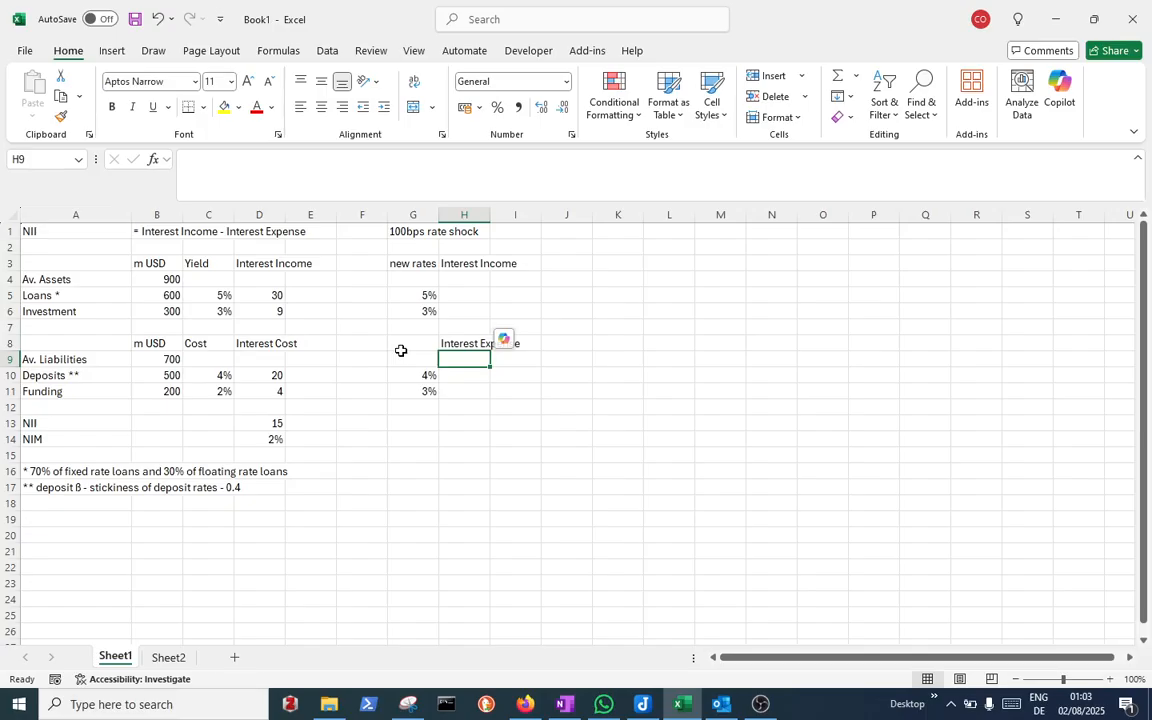
Copy the 'Interest Expense' heading from H8 into D8, replacing the 'Interest Cost' heading
key(Up)
key(ctrl+c)
key(Left)
key(Left)
key(Left)
key(Left)
key(Left)
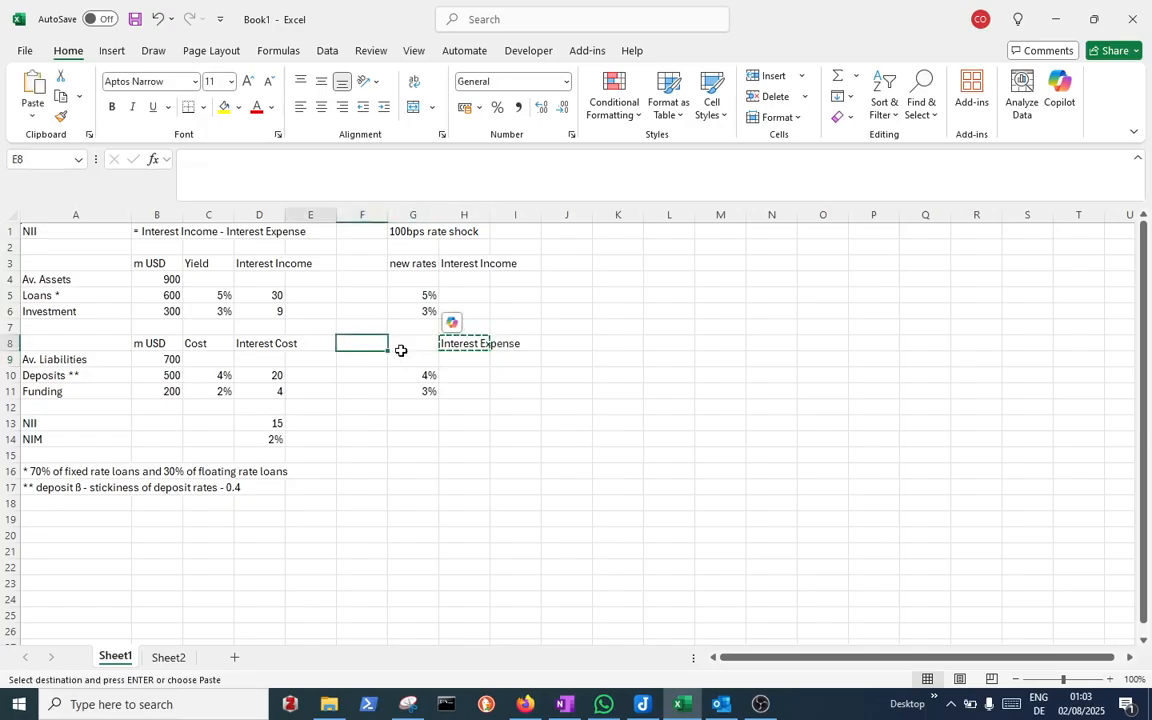
key(Right)
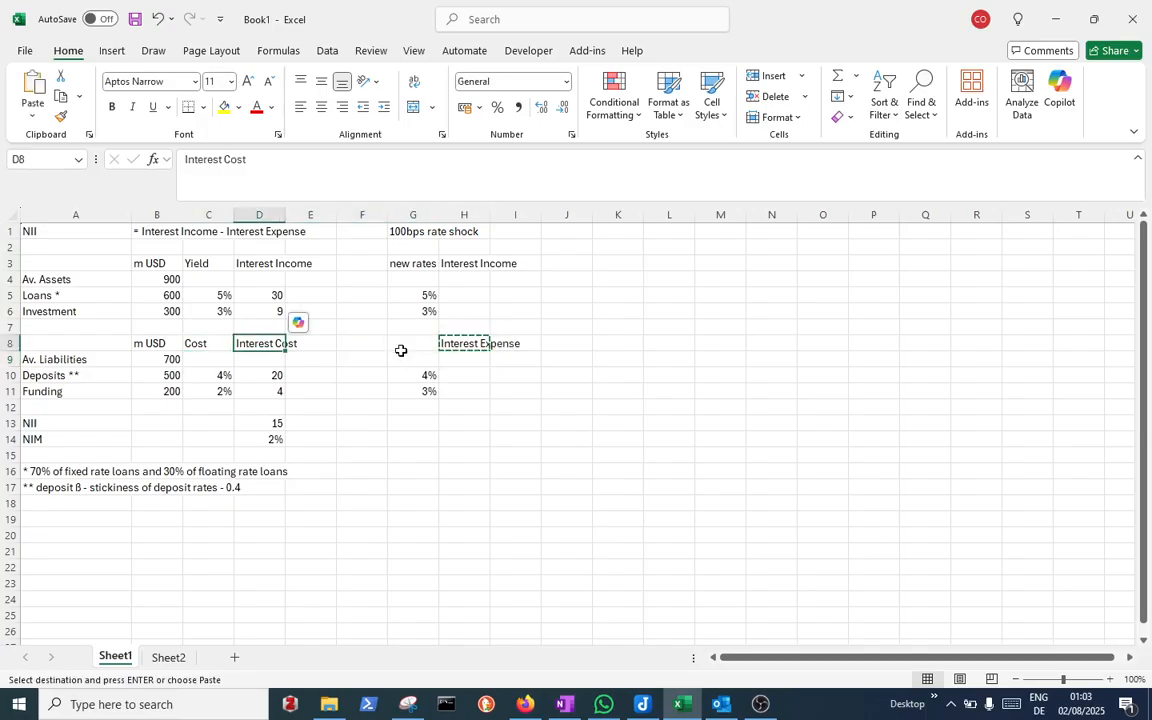
key(ctrl+v)
key(Right)
key(Right)
key(Right)
key(Right)
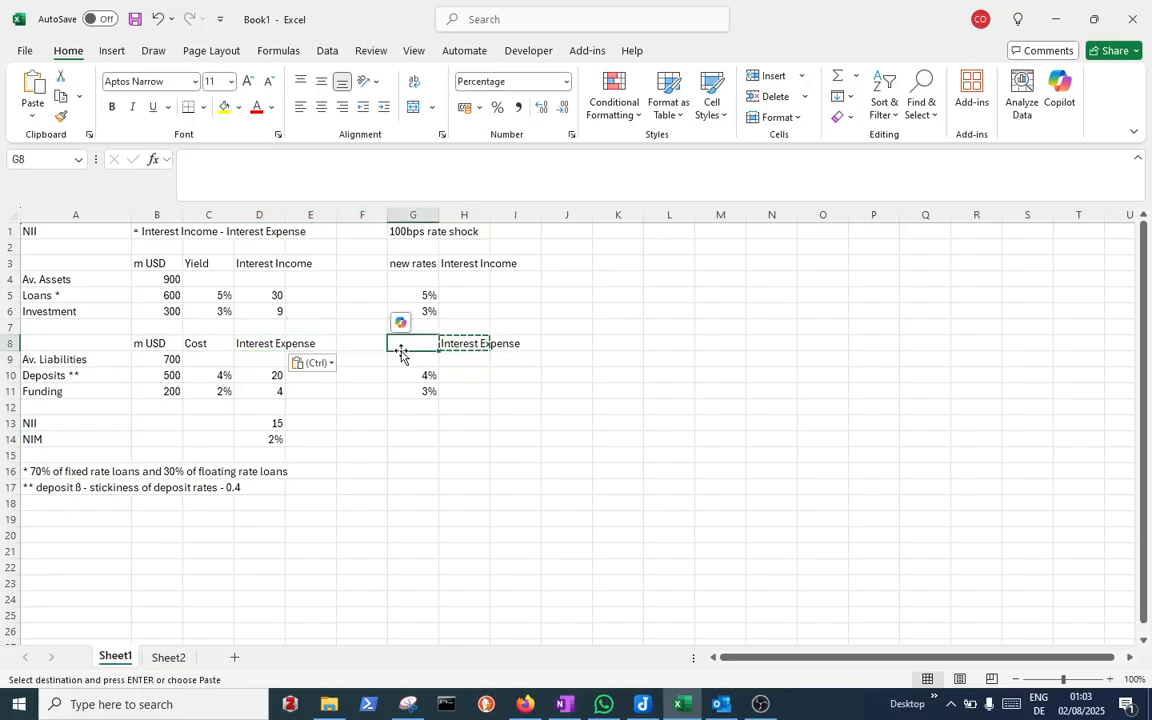
Calculate shocked loan interest in H5 as =B5*G5 and fill the formula down to H6
key(Up)
key(Up)
key(Up)
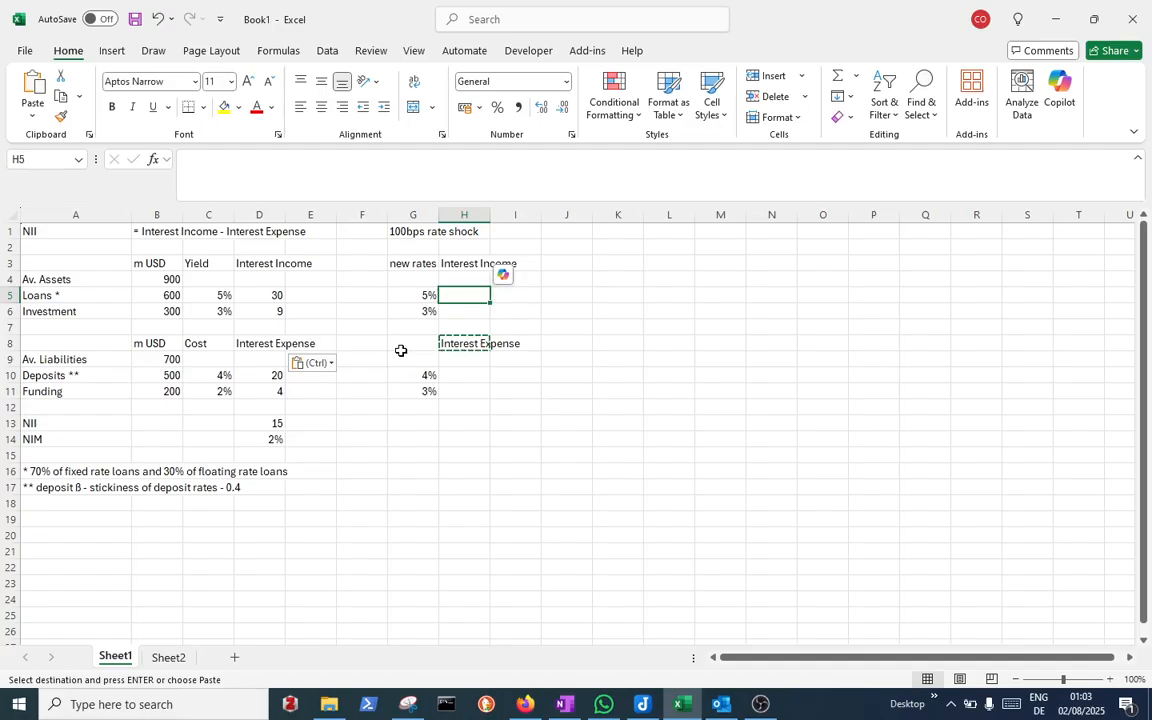
key(Escape)
text(=)
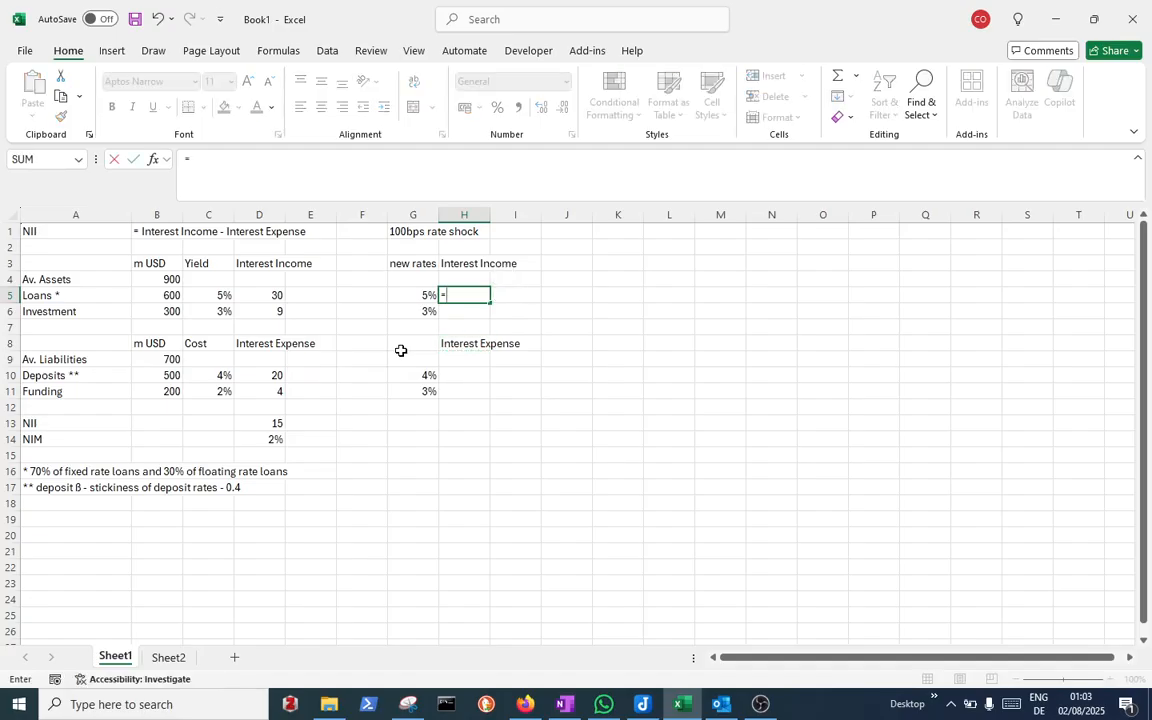
click(149, 293)
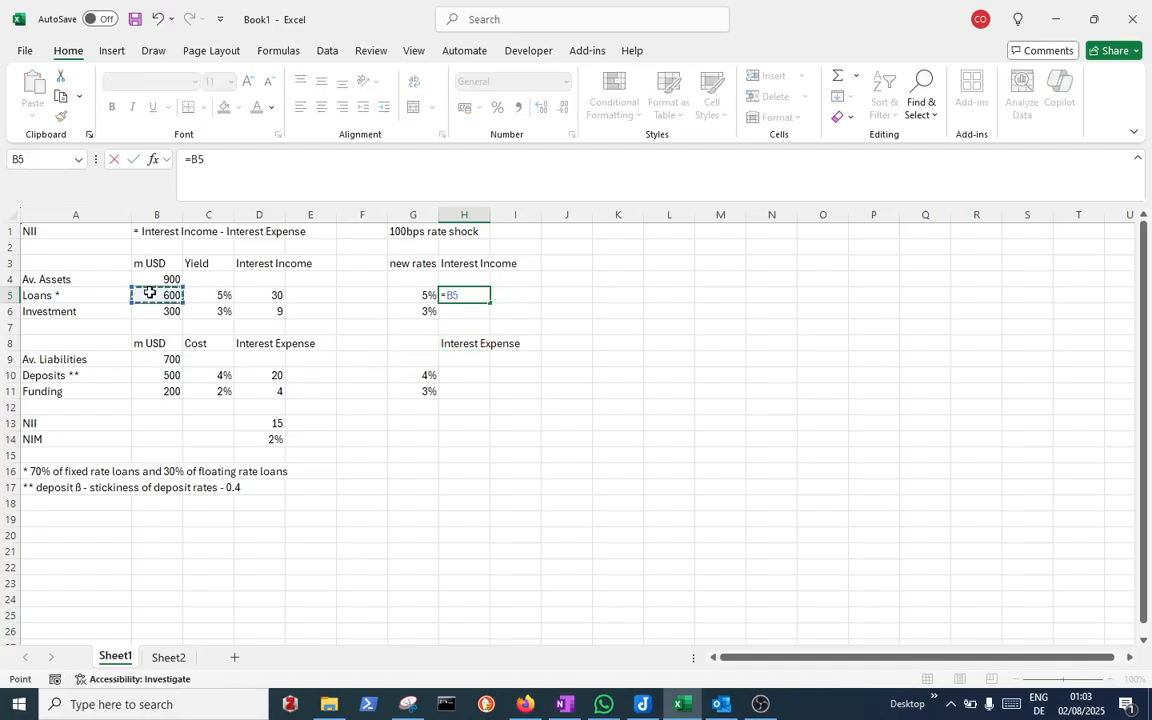
text(*)
click(428, 295)
key(Return)
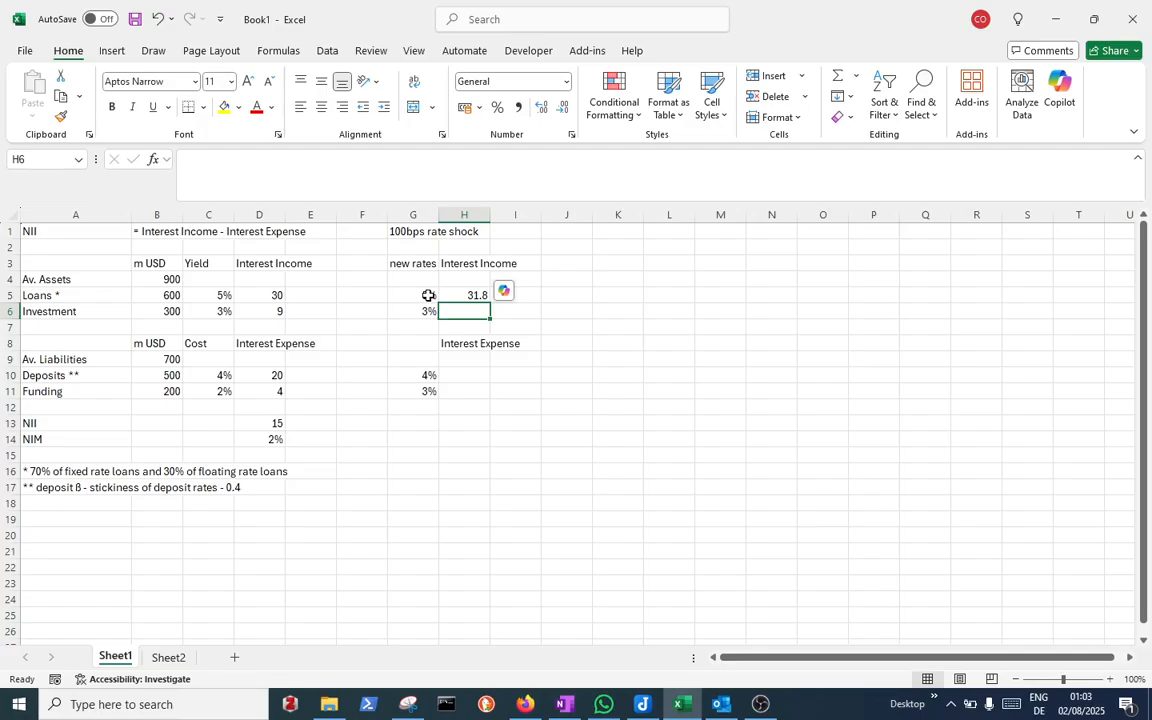
click(476, 294)
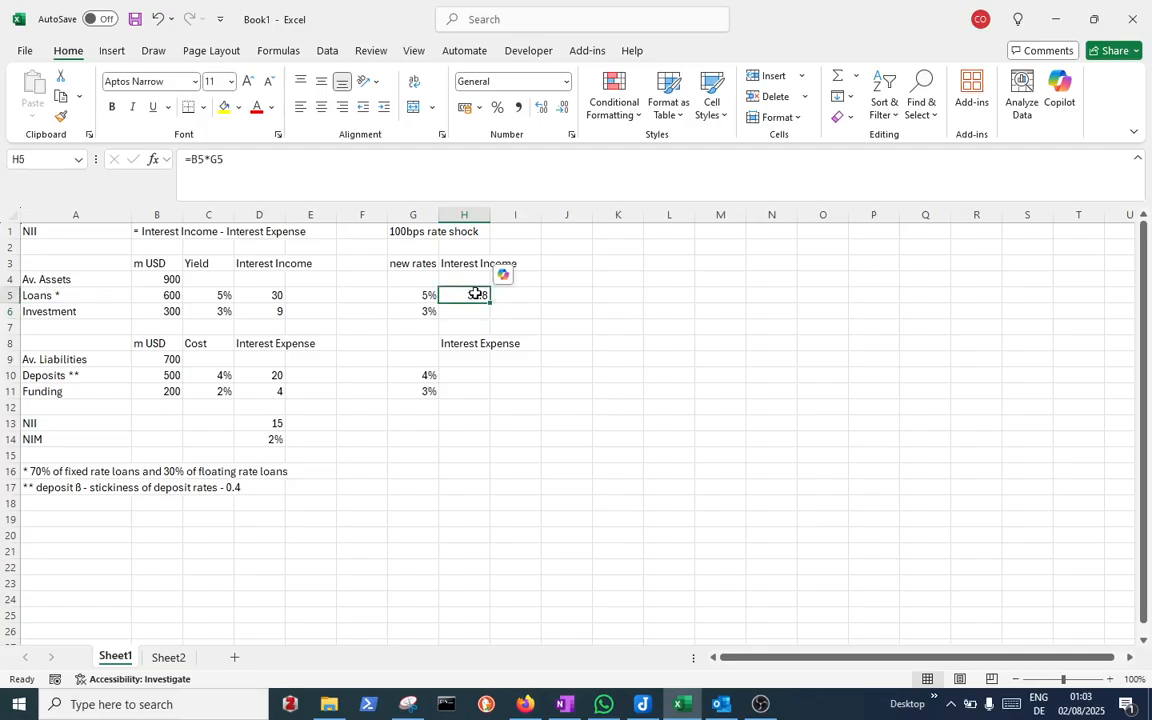
drag(489, 302, 488, 315)
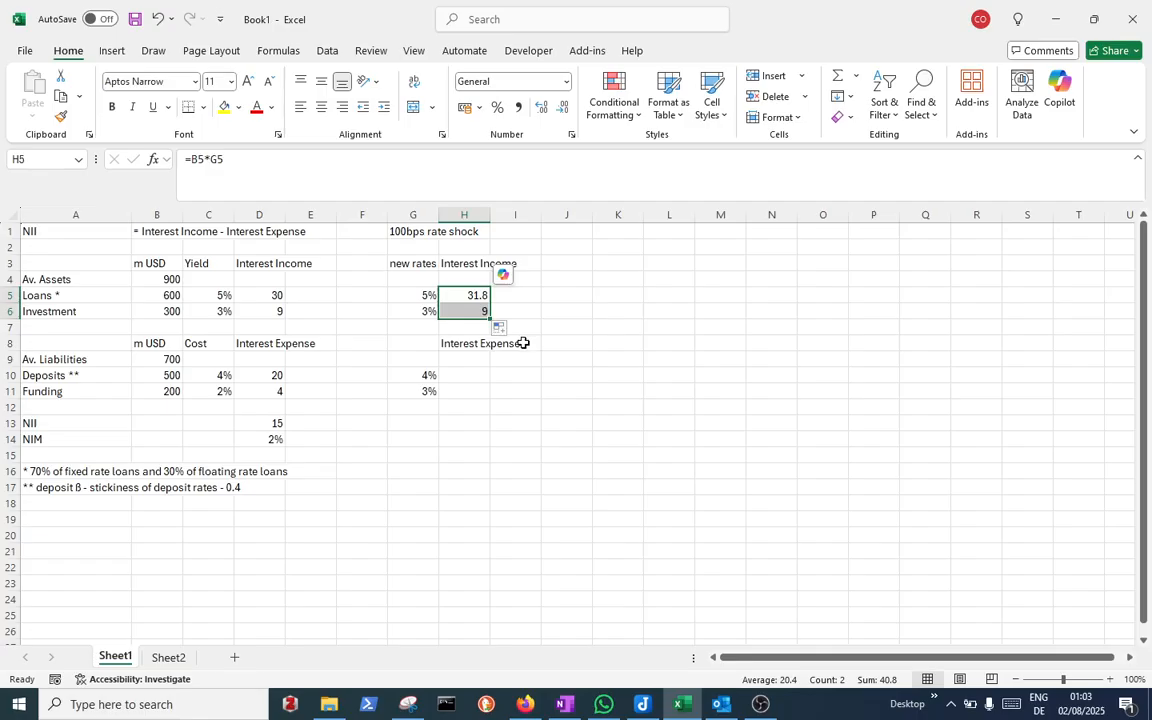
Calculate shocked deposit interest expense in H10 as =B10*G10 and fill it down to H11
click(481, 373)
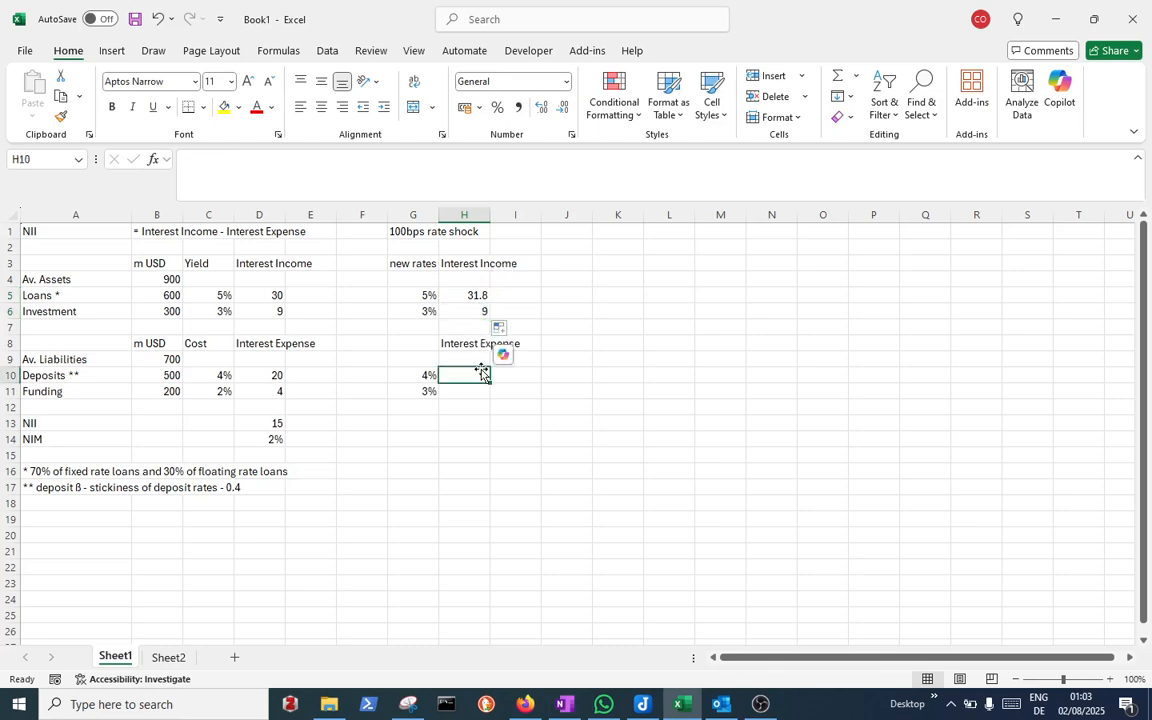
text(=)
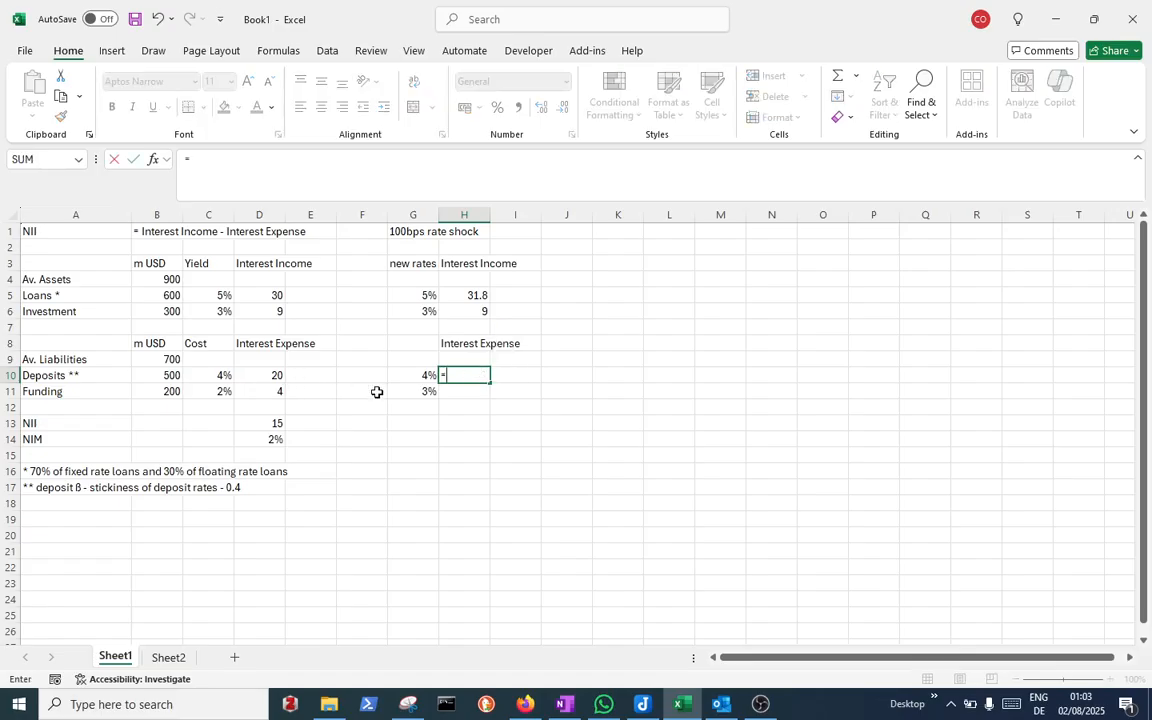
click(174, 376)
text(*)
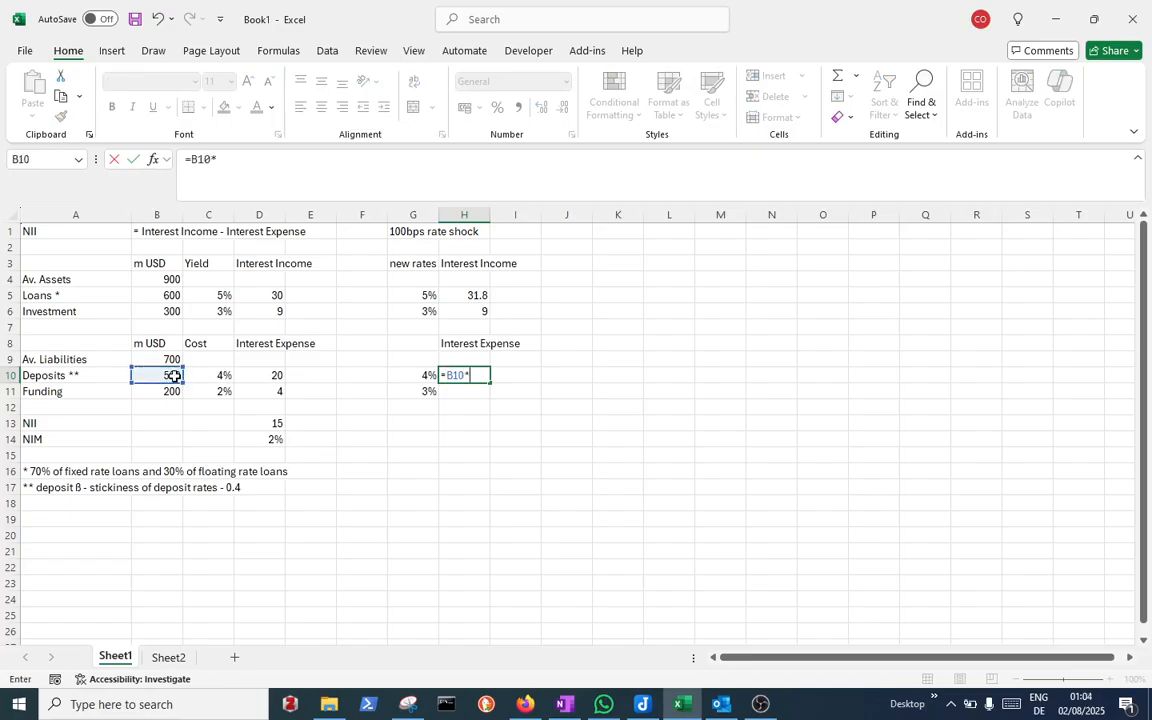
text(G10)
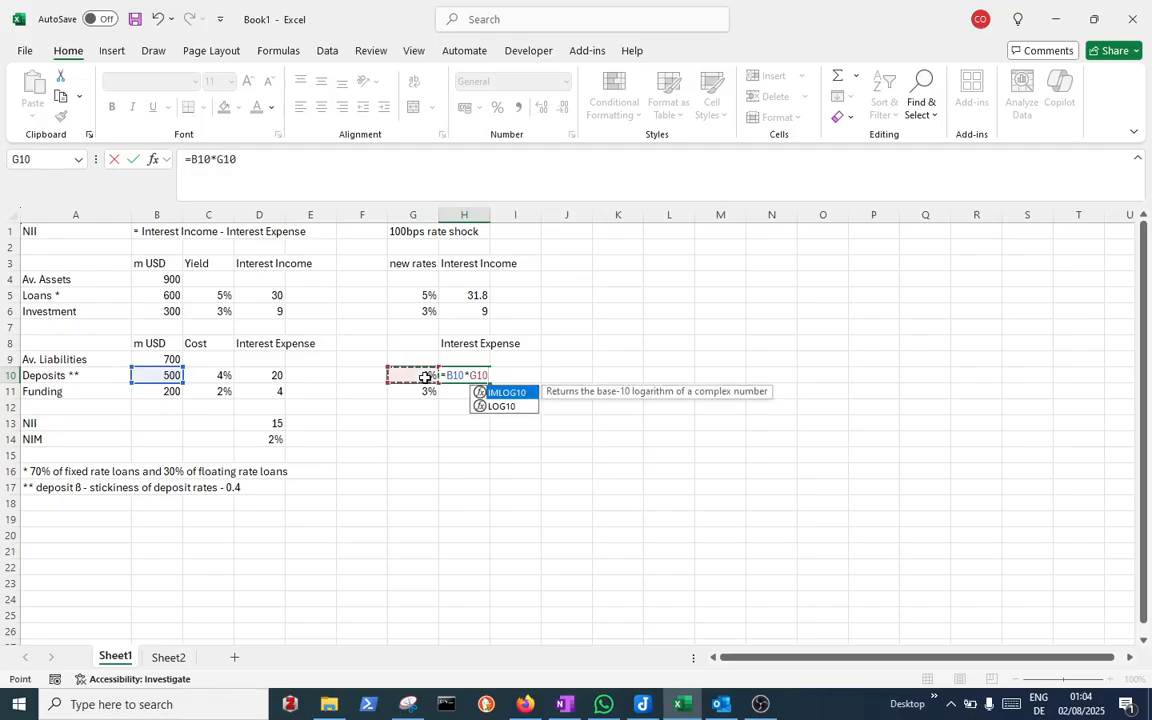
key(Return)
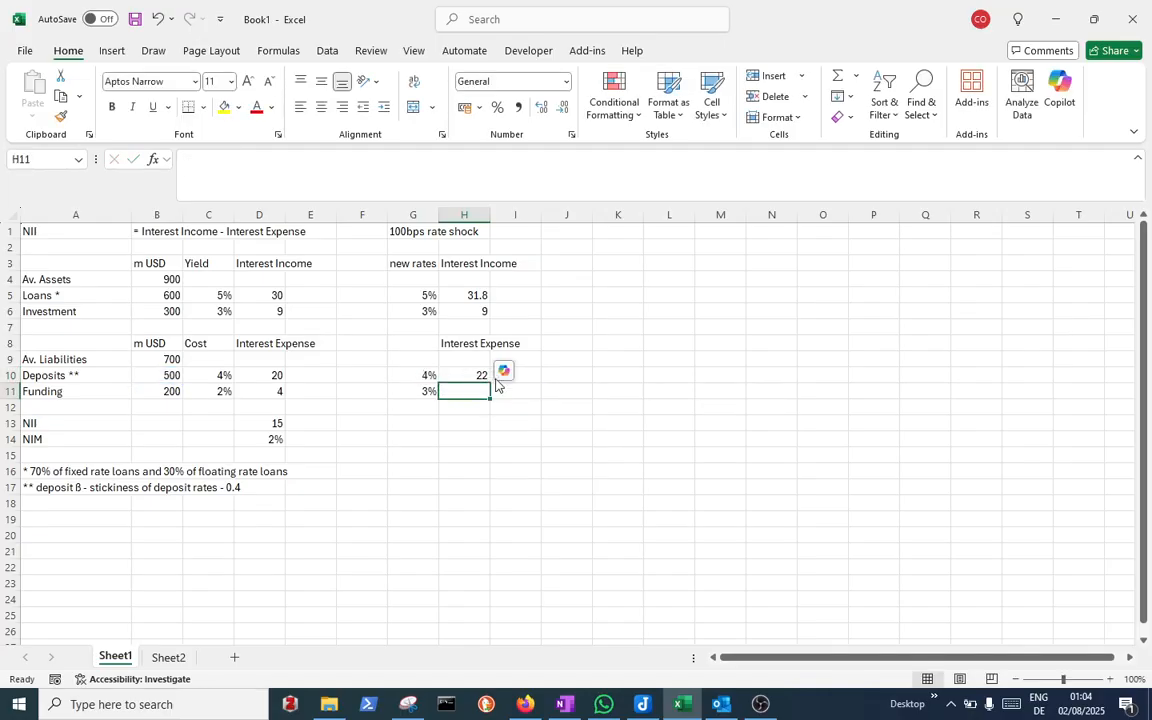
click(473, 373)
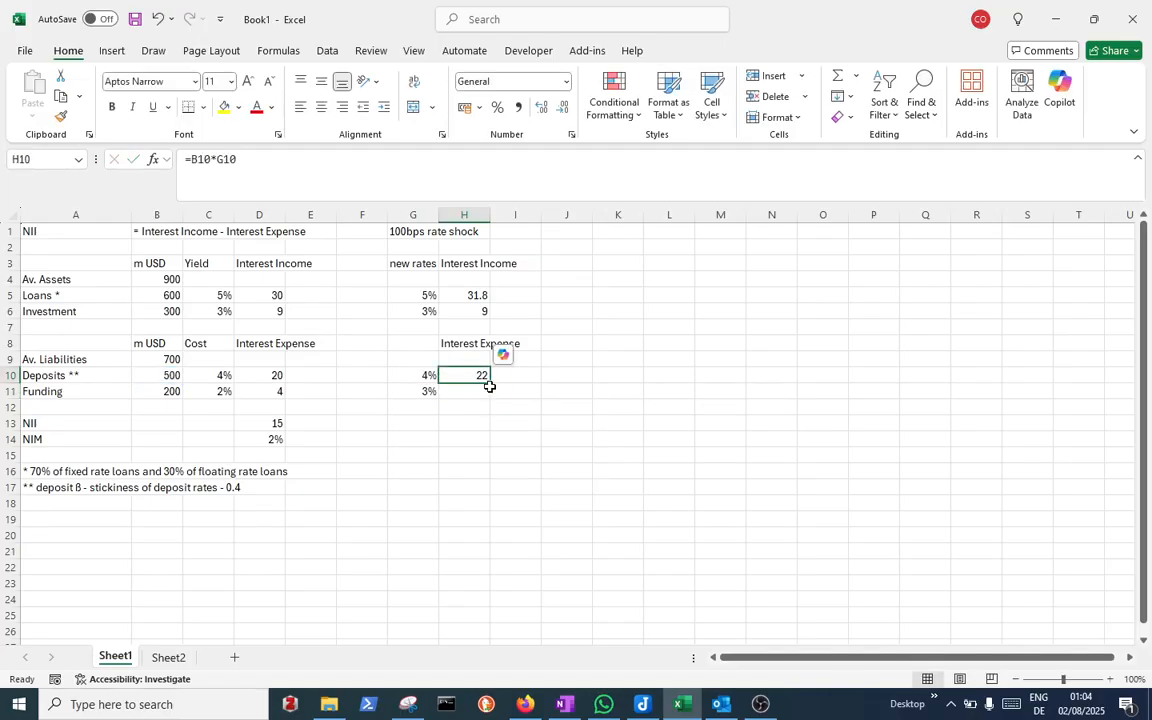
drag(491, 384, 491, 393)
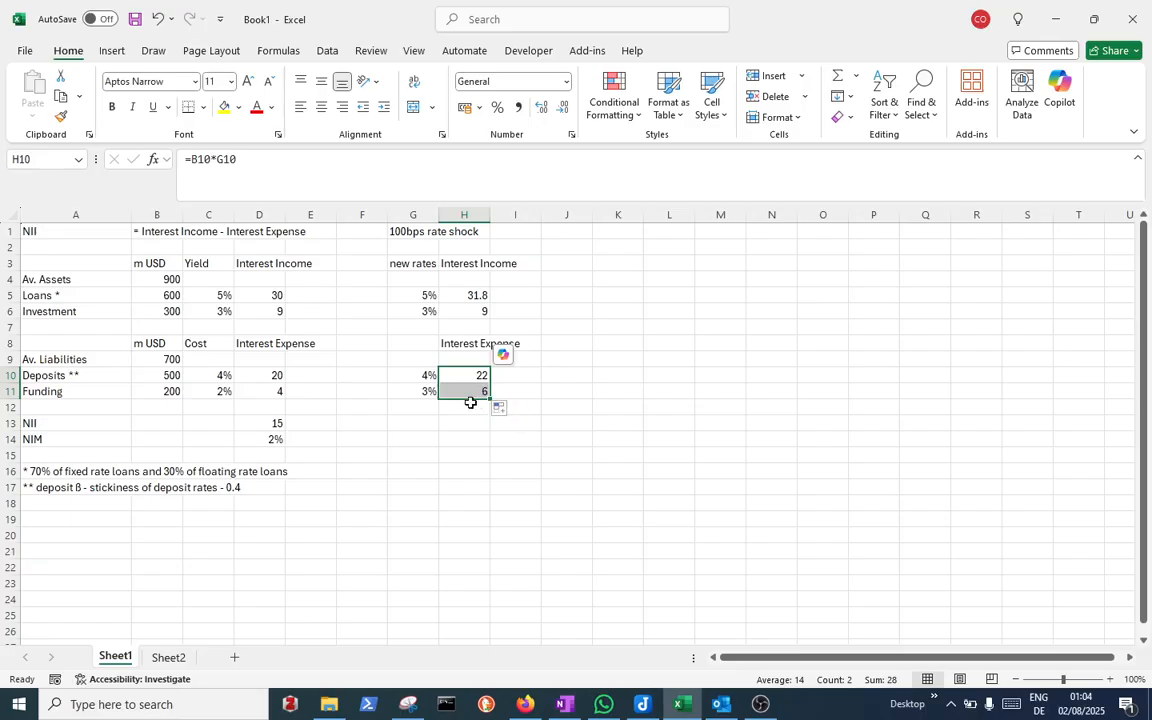
Total the shocked interest income in H4 with the formula =H5+H6
click(471, 280)
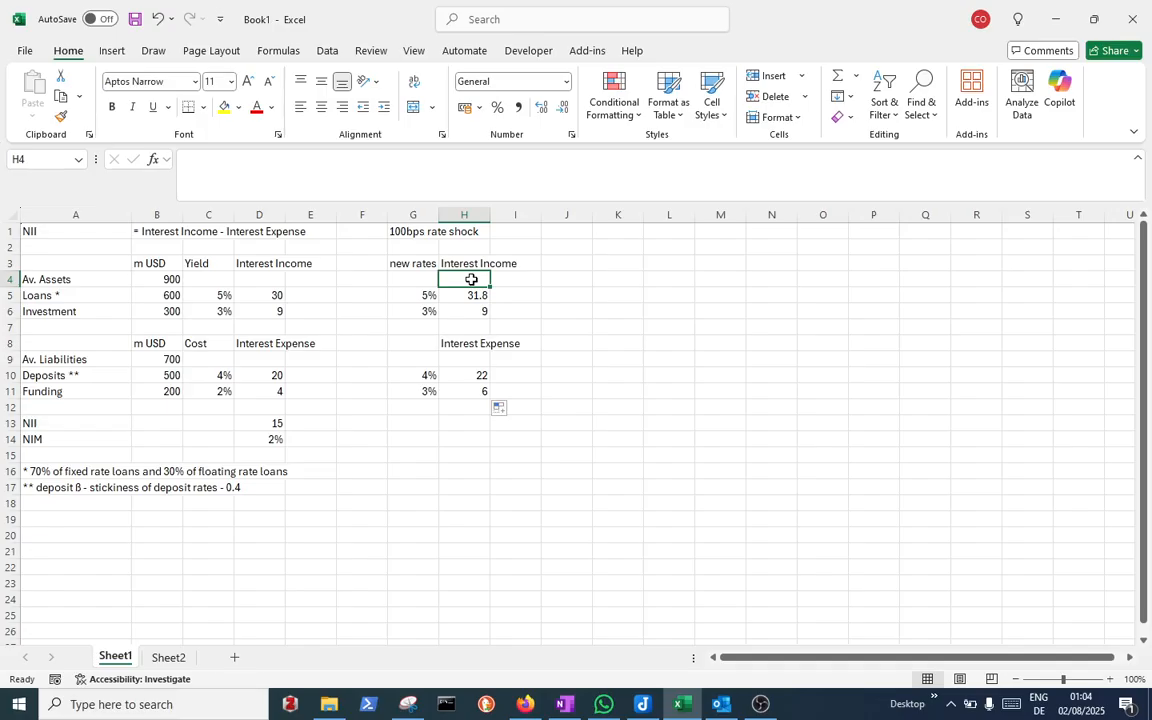
text(=)
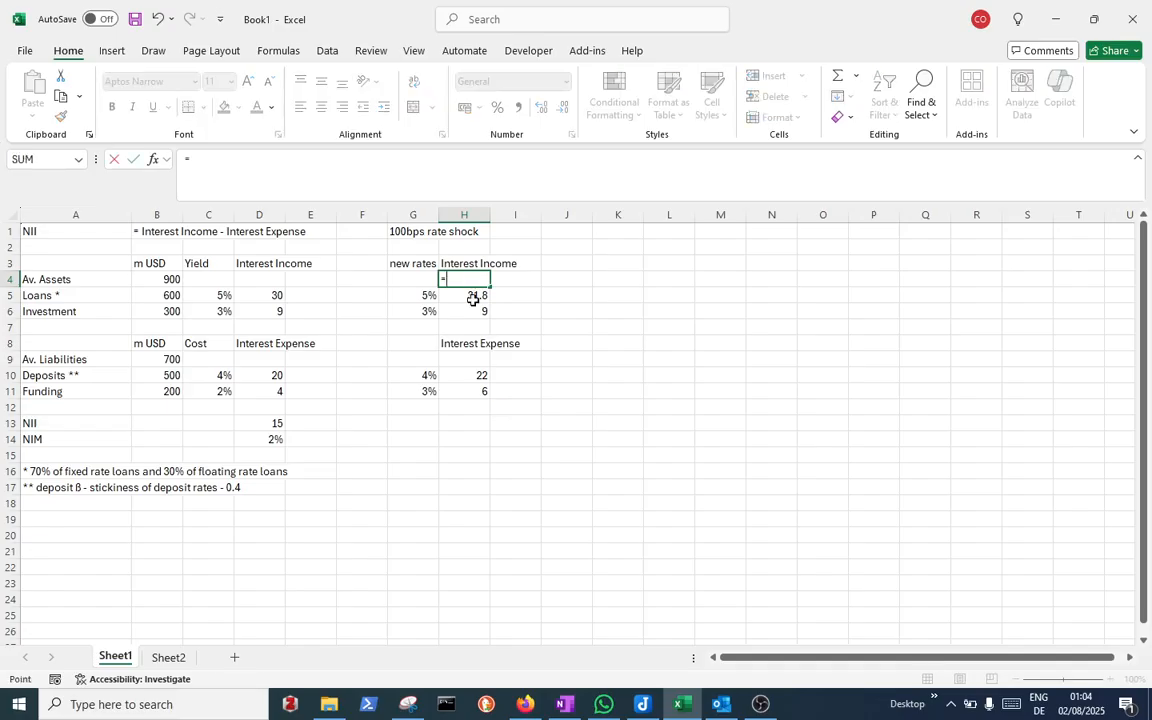
click(473, 299)
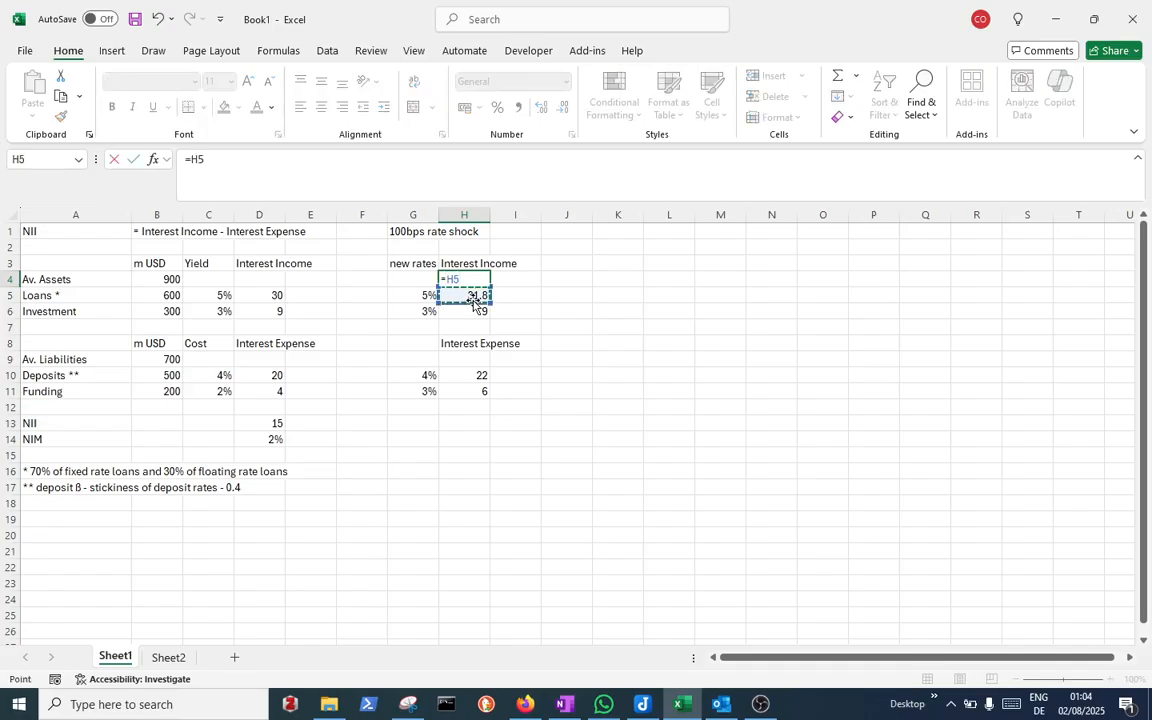
text(+)
click(475, 312)
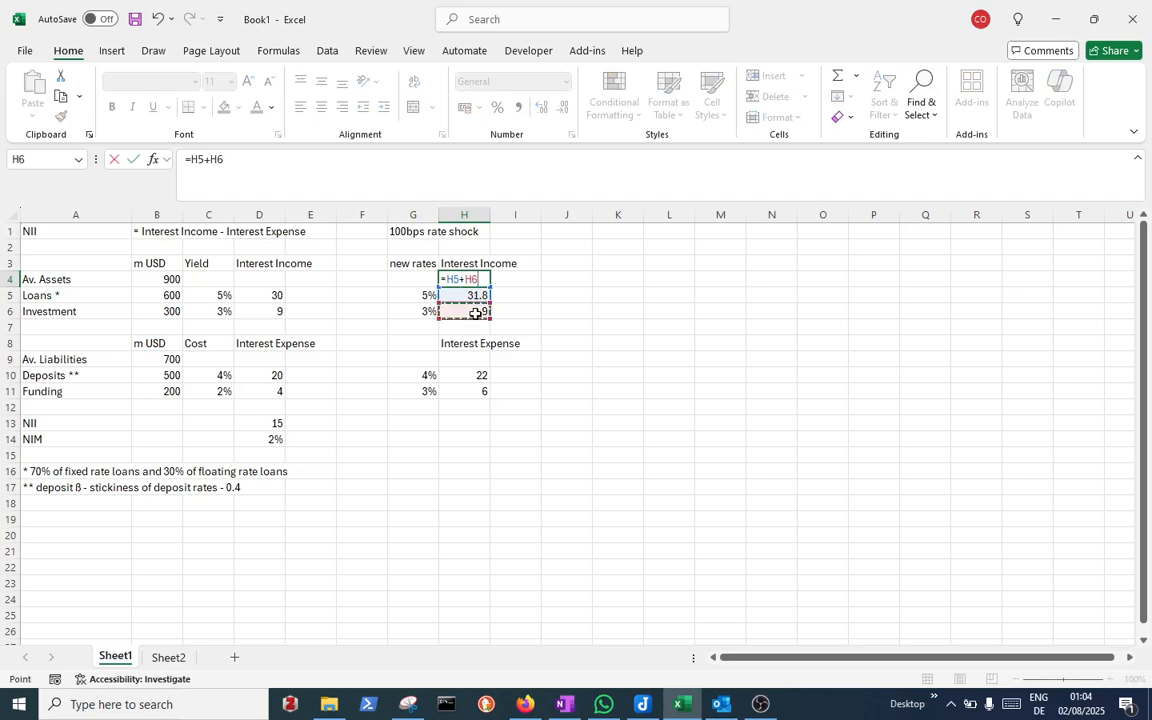
key(Return)
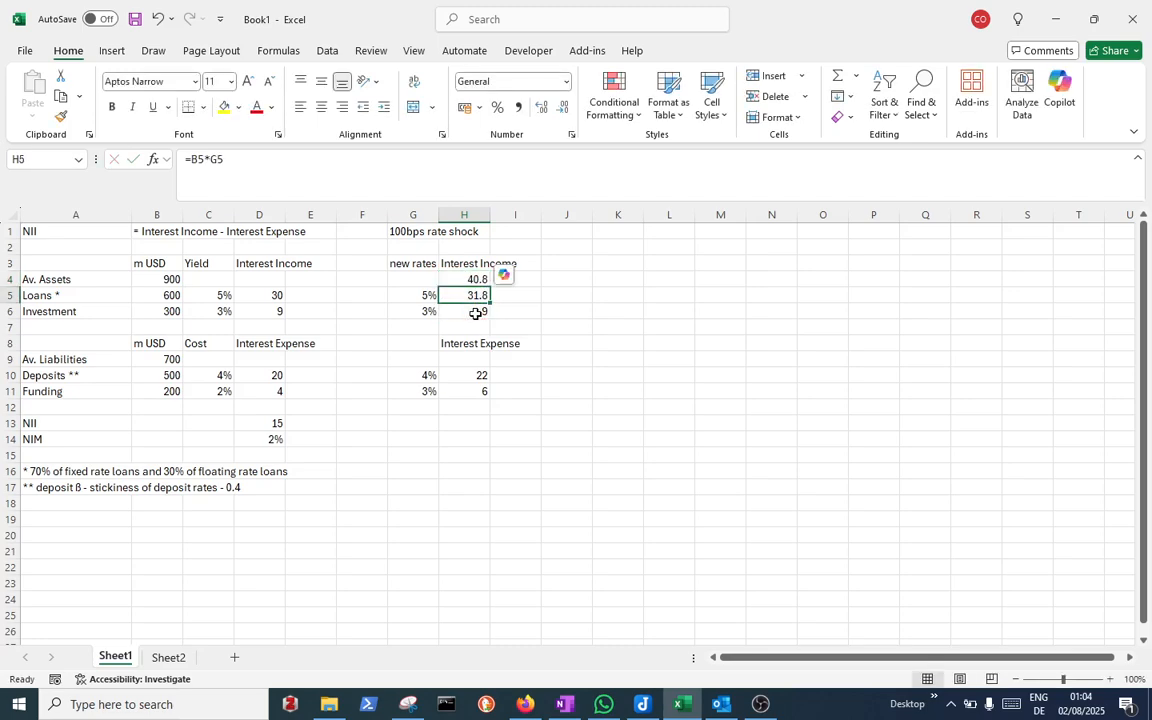
Copy the total formula from H4 into D4 to sum the base interest income
key(Left)
key(Left)
key(Left)
key(Left)
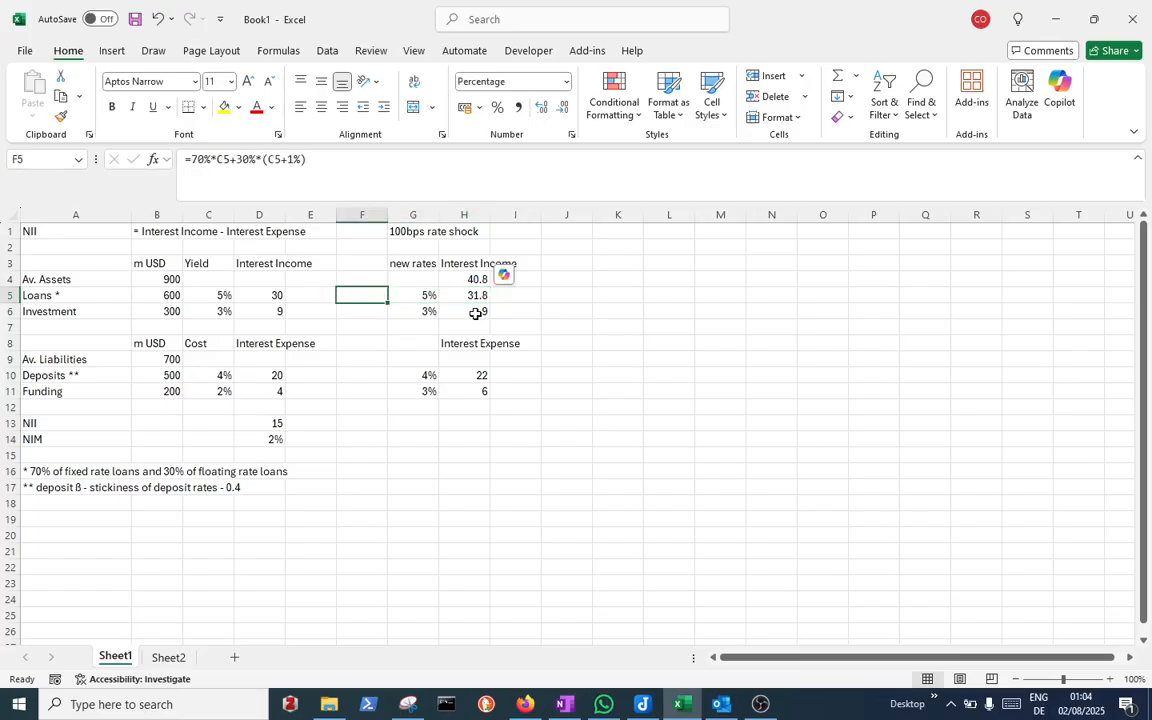
key(Up)
key(Right)
key(Right)
key(Right)
key(Right)
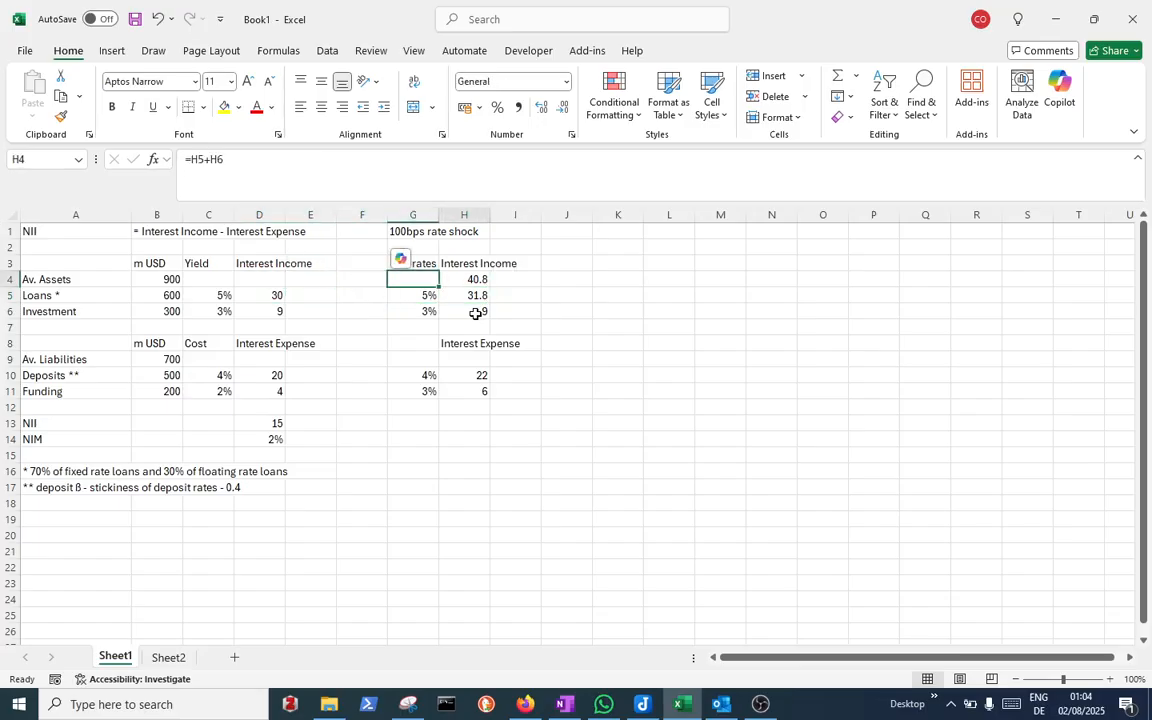
key(ctrl+c)
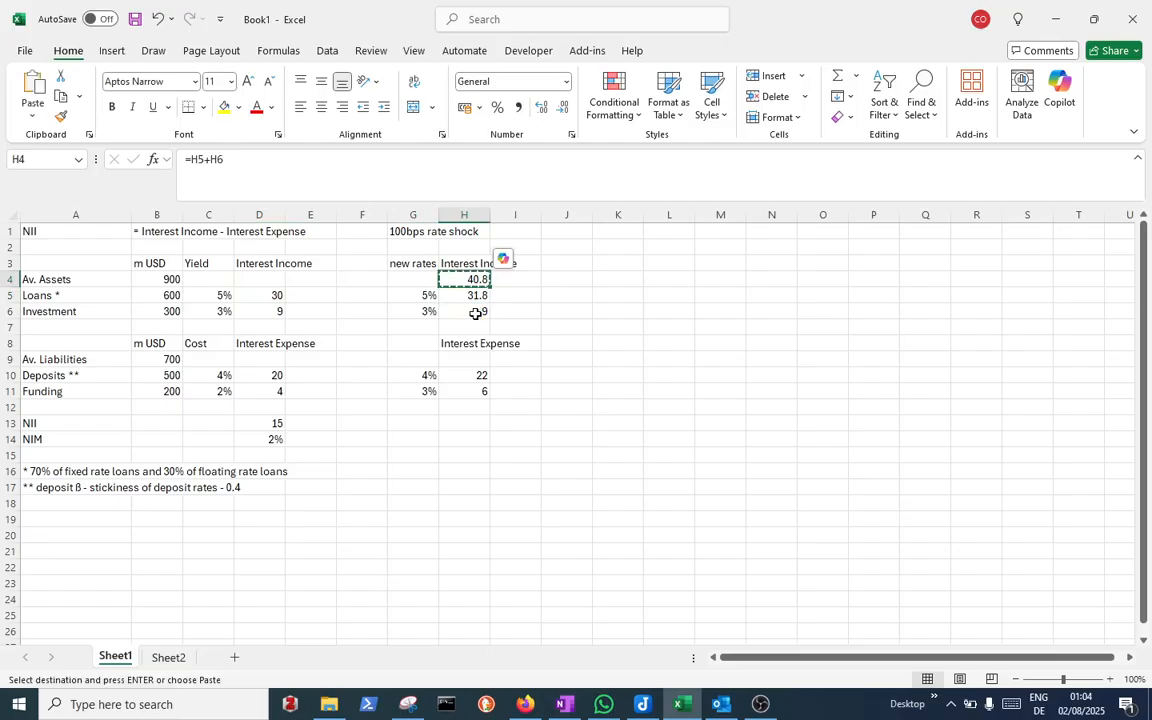
key(Left)
key(Left)
key(Left)
key(Left)
key(ctrl+v)
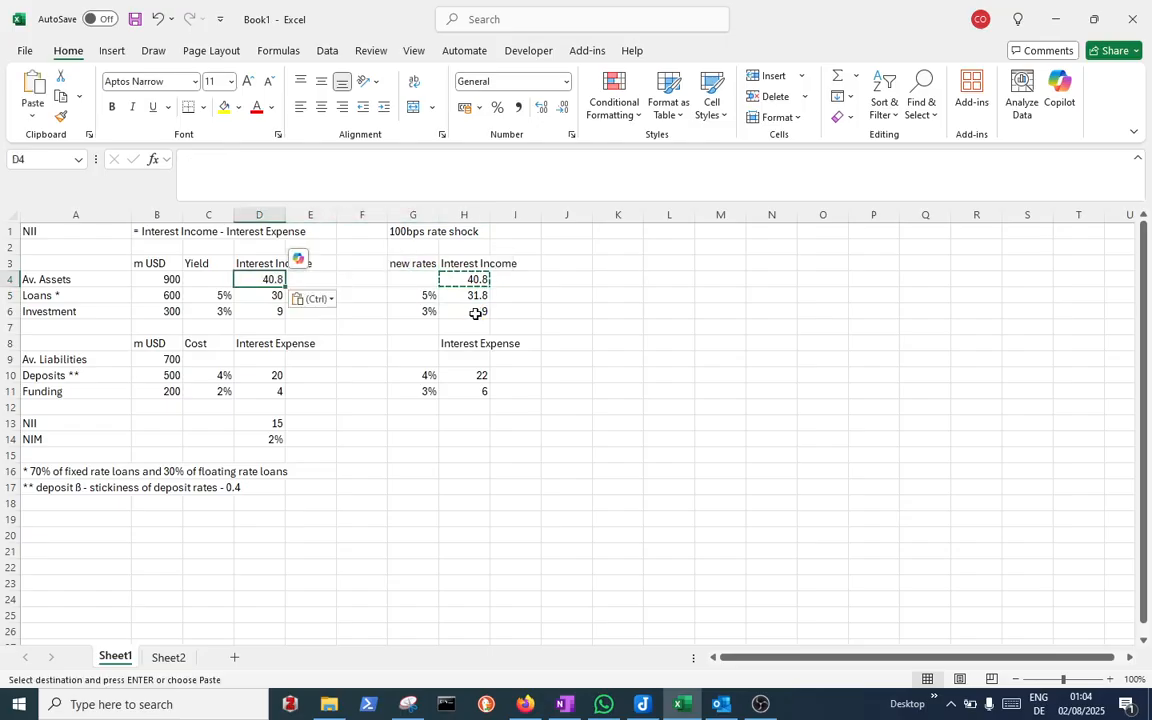
Paste the same sum formula into D9 and H9 to total base and shocked interest expense
key(Right)
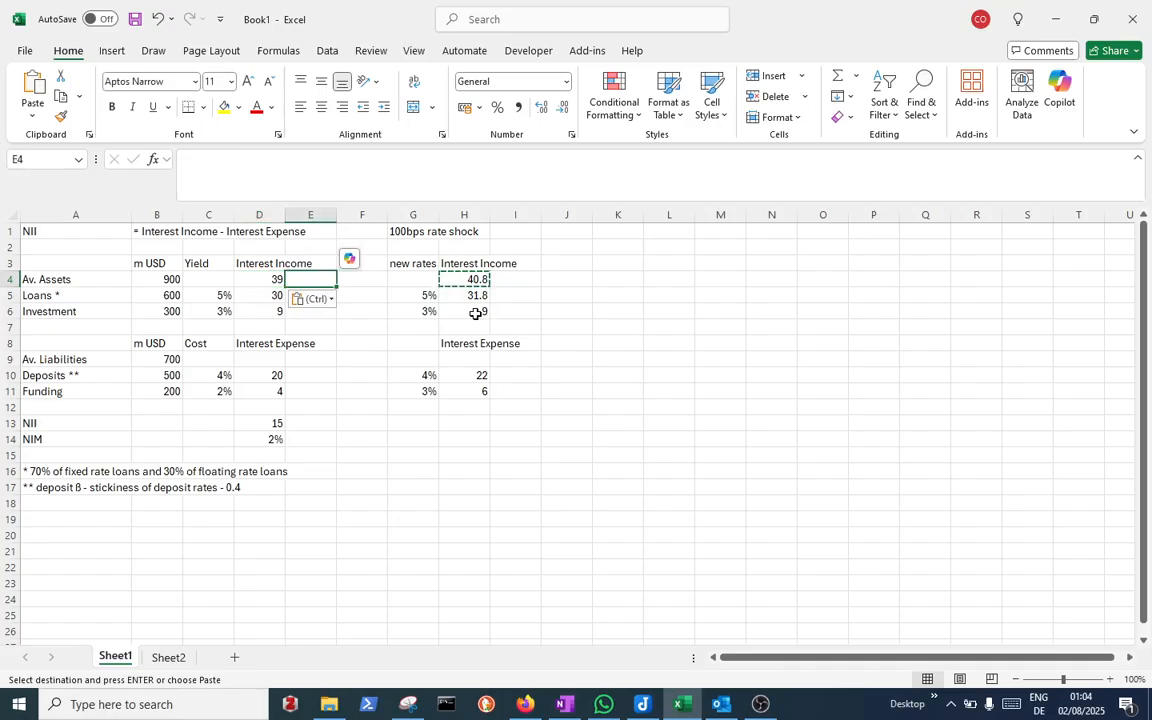
key(Down)
key(Down)
key(Down)
key(Down)
key(Down)
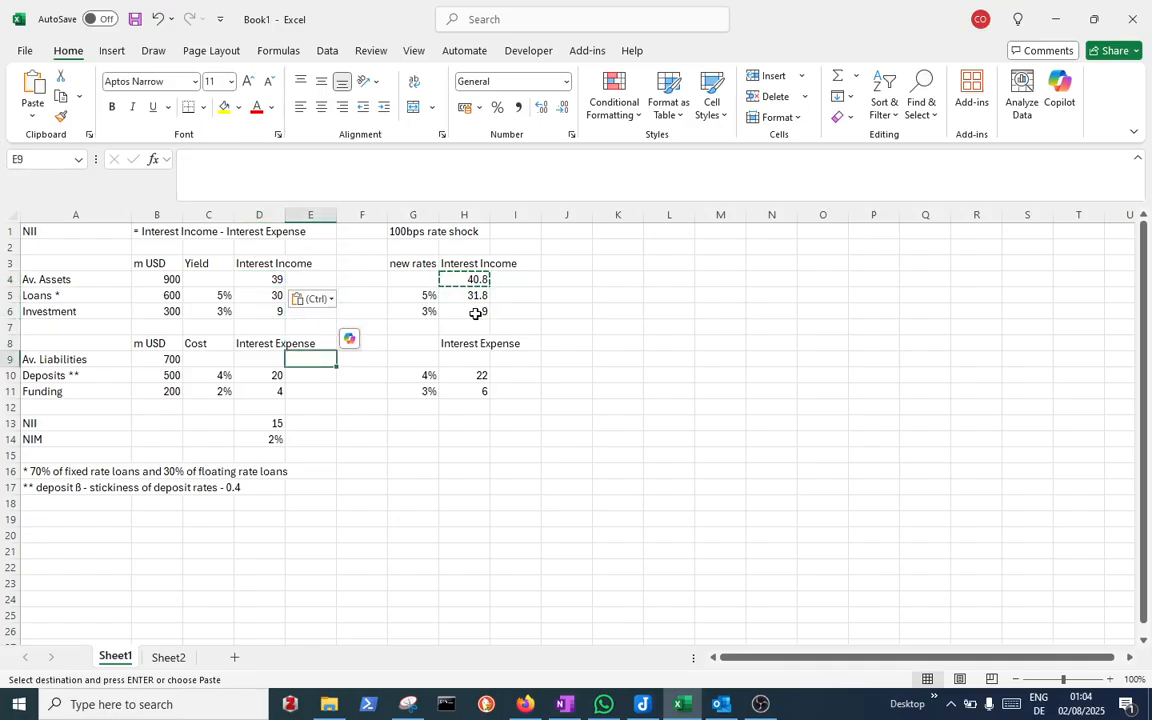
key(Left)
key(ctrl+v)
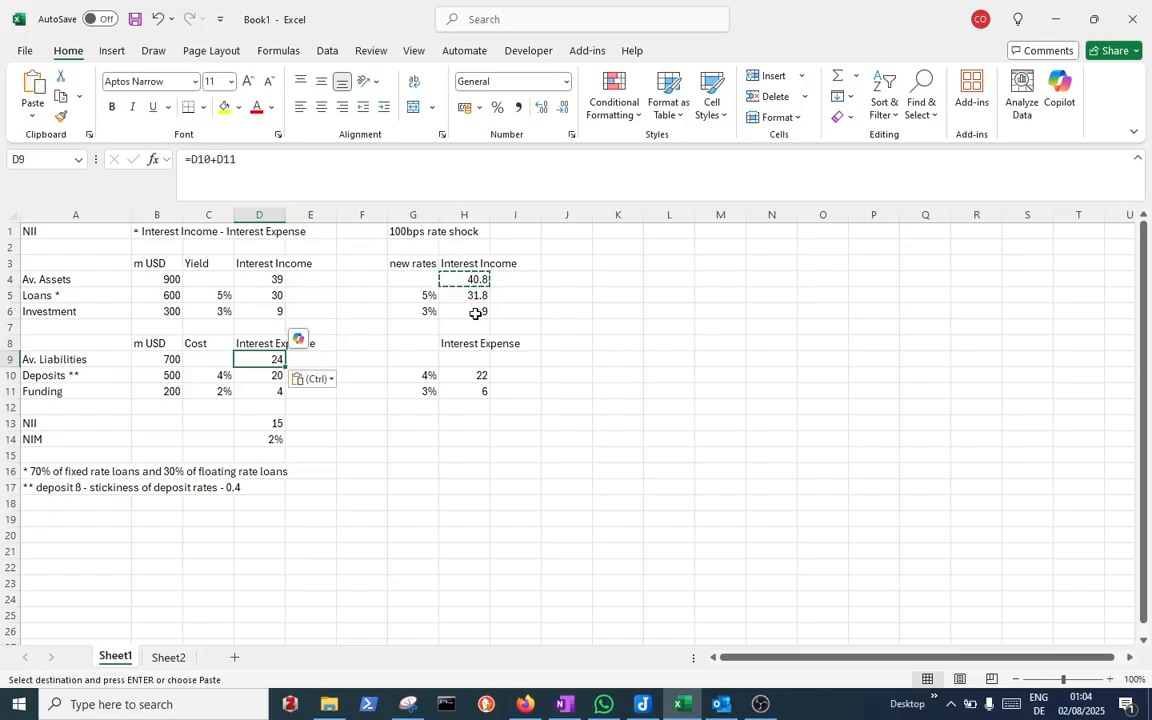
key(Right)
key(Right)
key(Right)
key(Right)
key(Right)
key(Left)
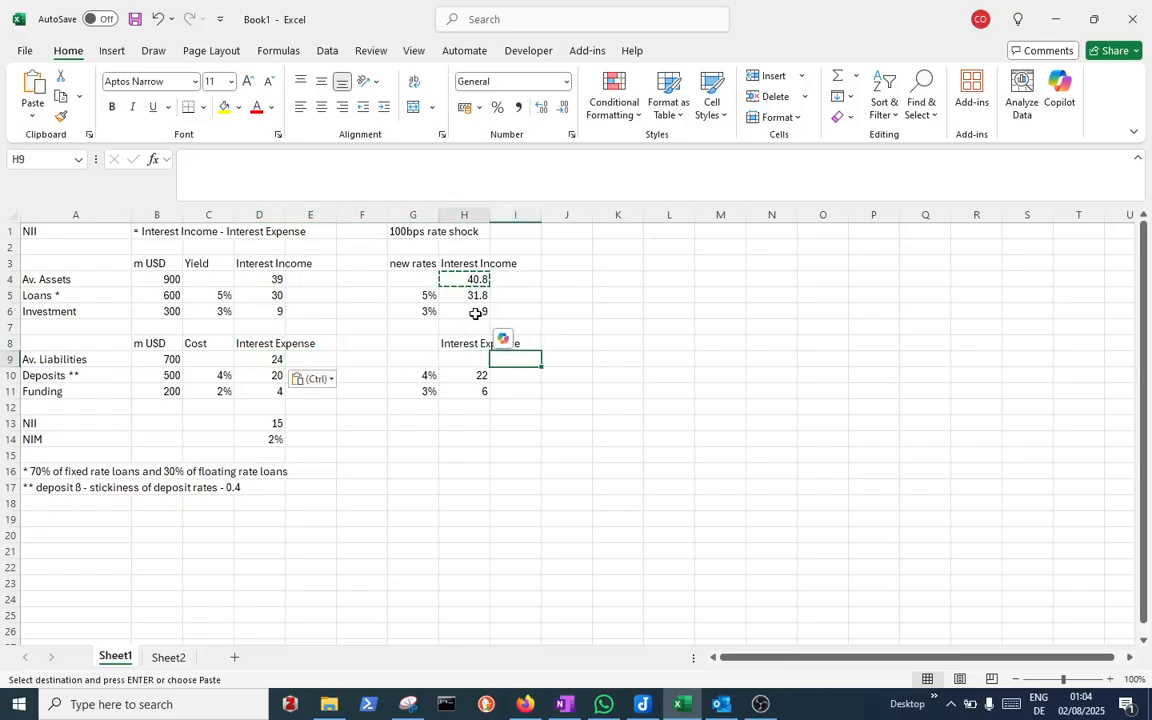
key(ctrl+v)
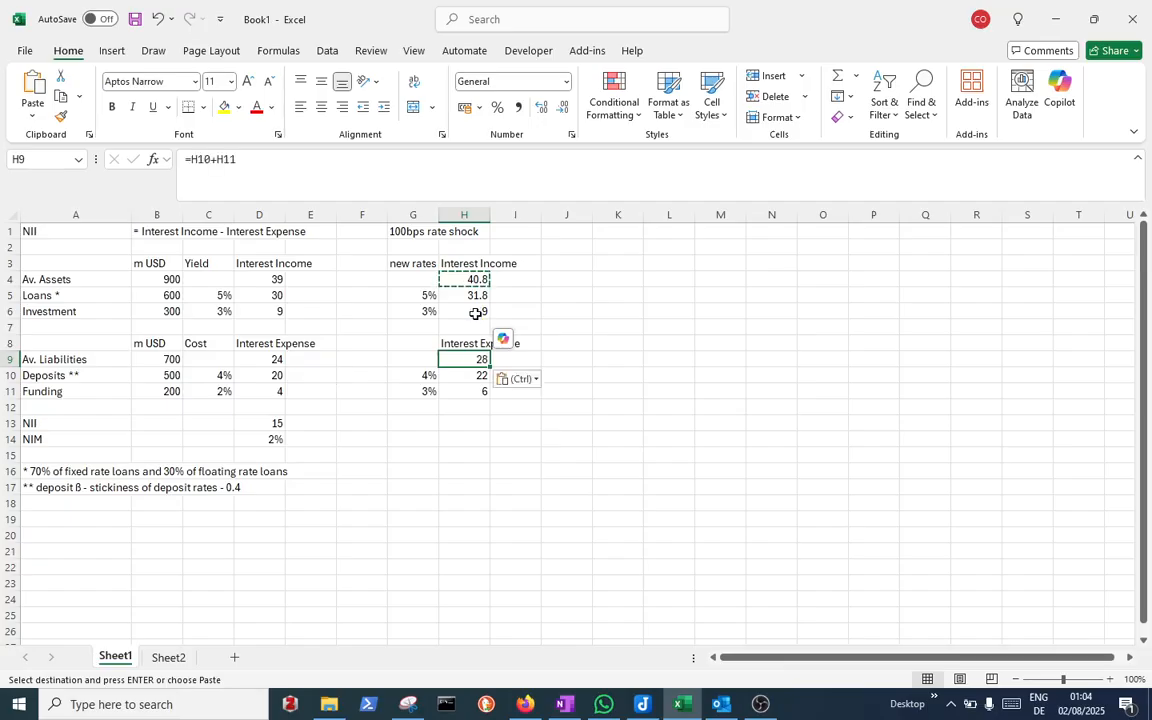
Calculate the shocked NII in H13 as =H4-H9
key(Down)
key(Down)
key(Down)
key(Down)
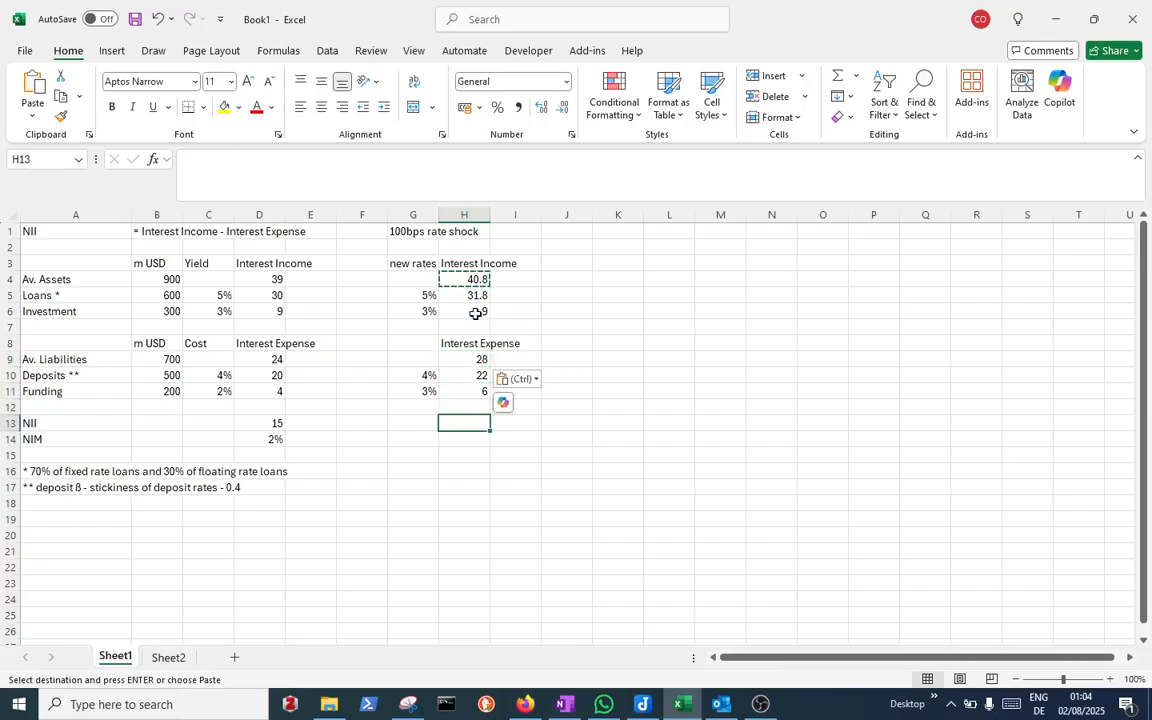
text(=)
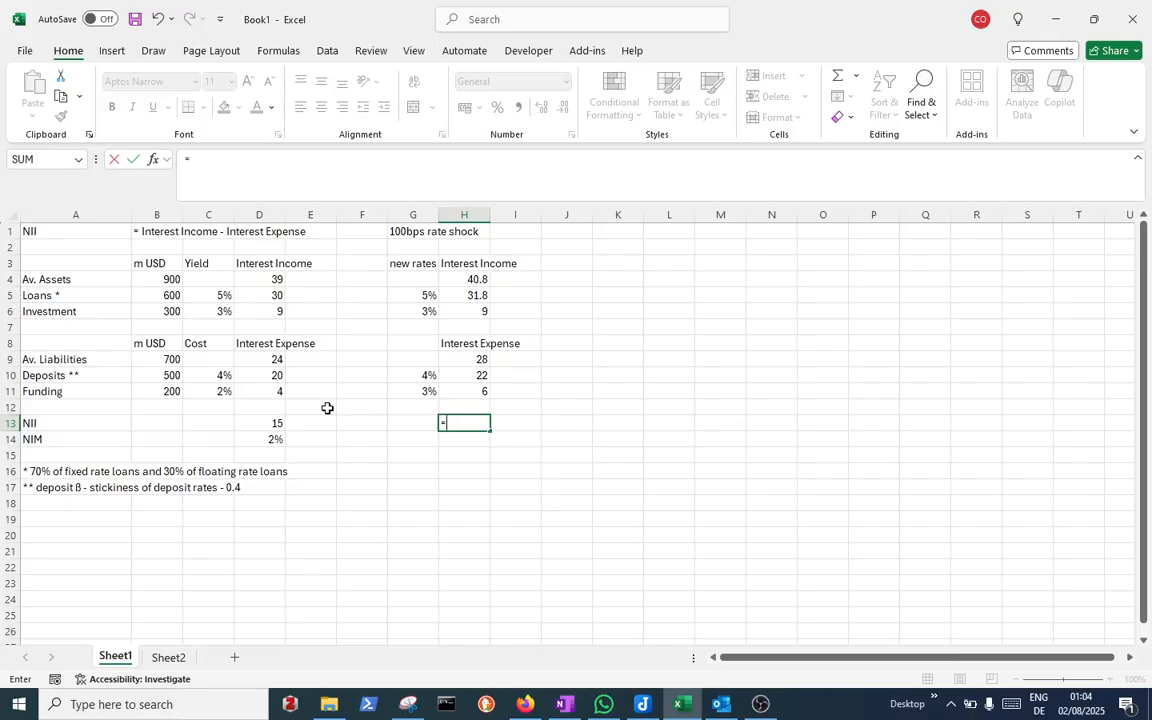
click(486, 280)
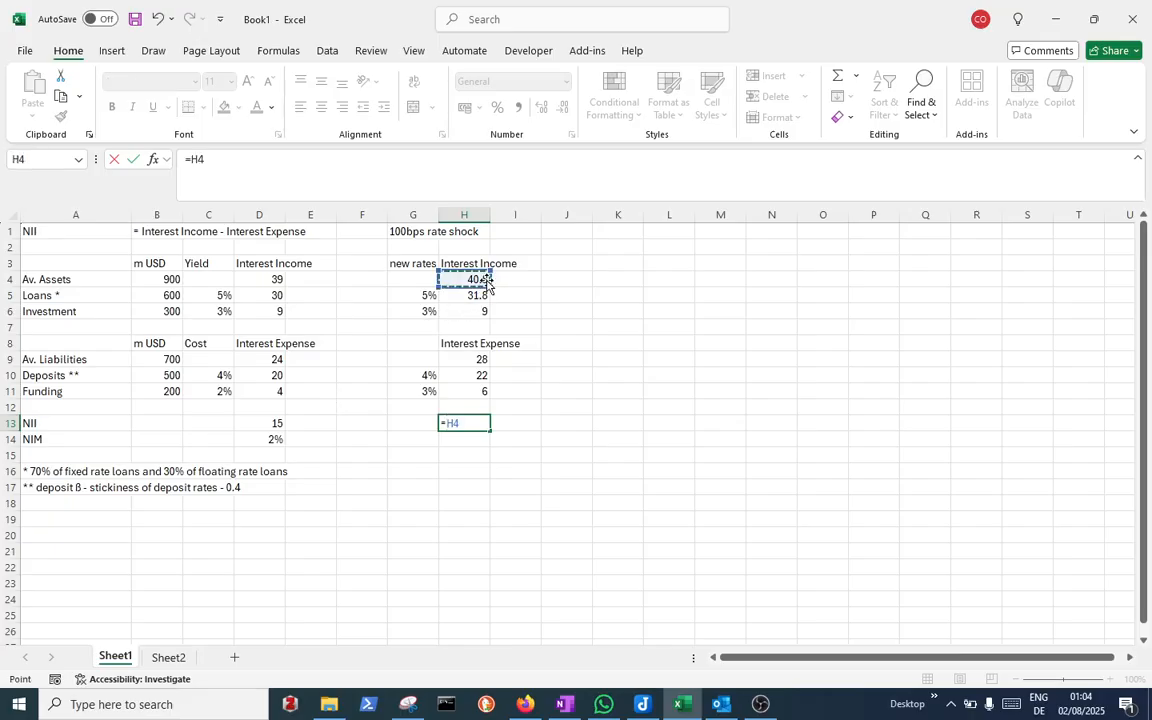
text(-)
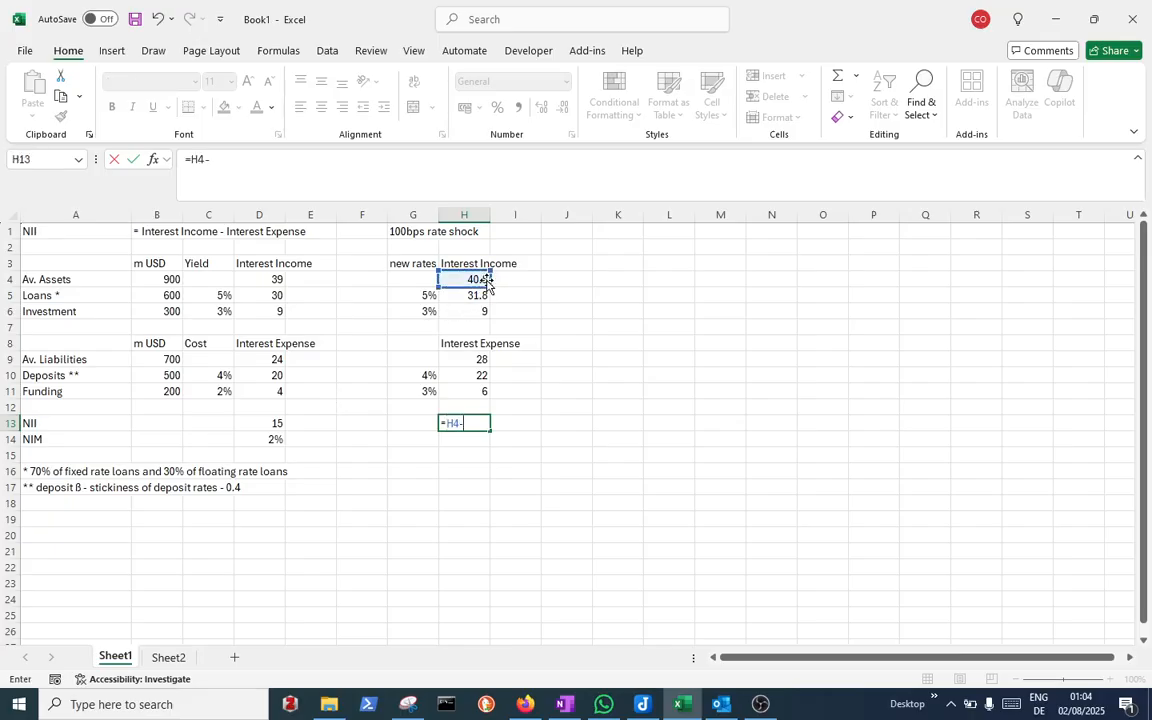
click(484, 360)
key(Return)
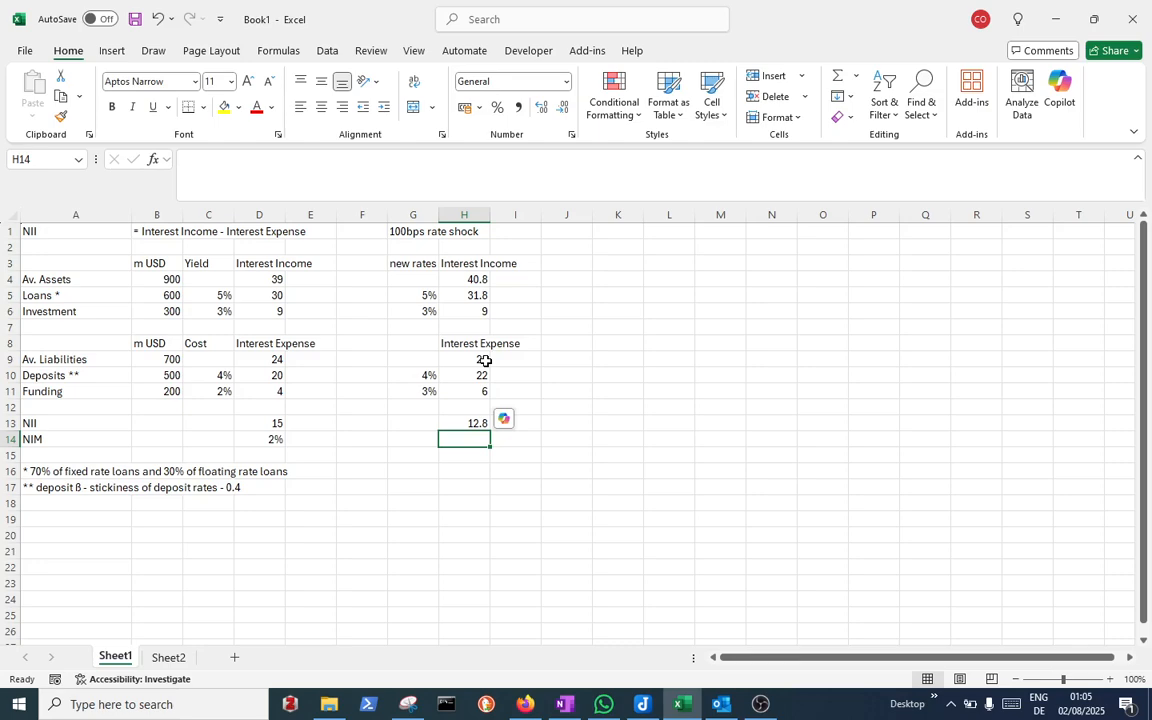
Calculate the shocked NIM in H14 as =H13/B4
text(=)
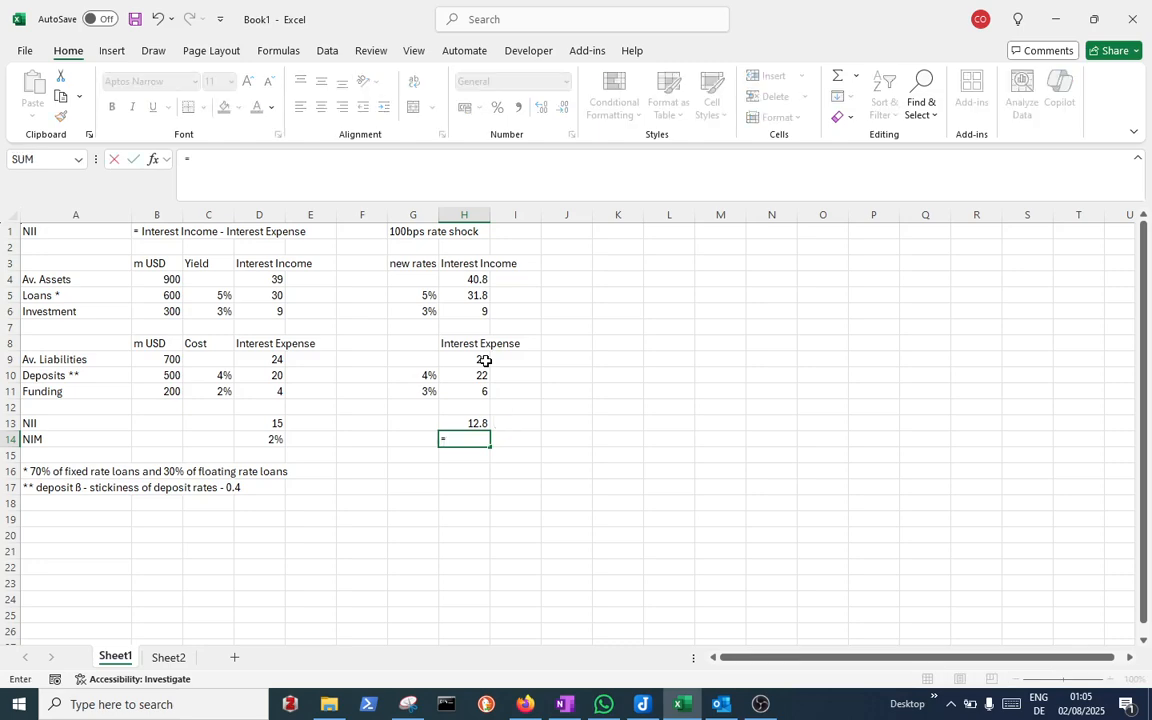
click(478, 425)
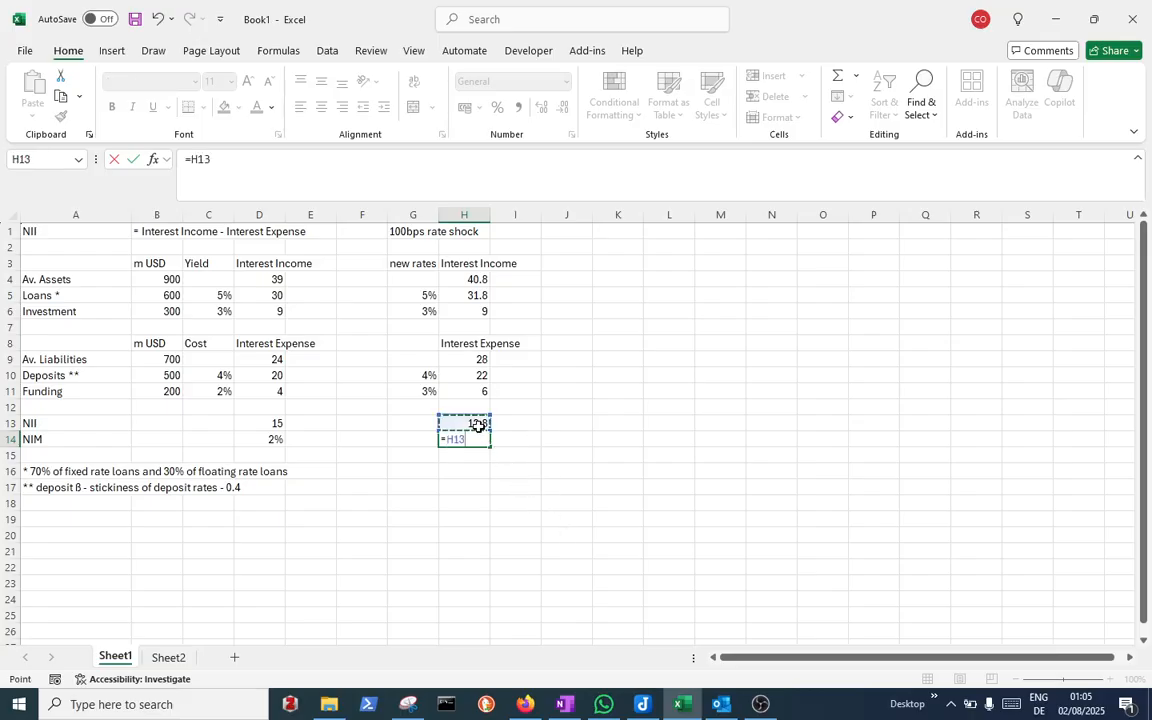
text(/)
click(170, 279)
key(Return)
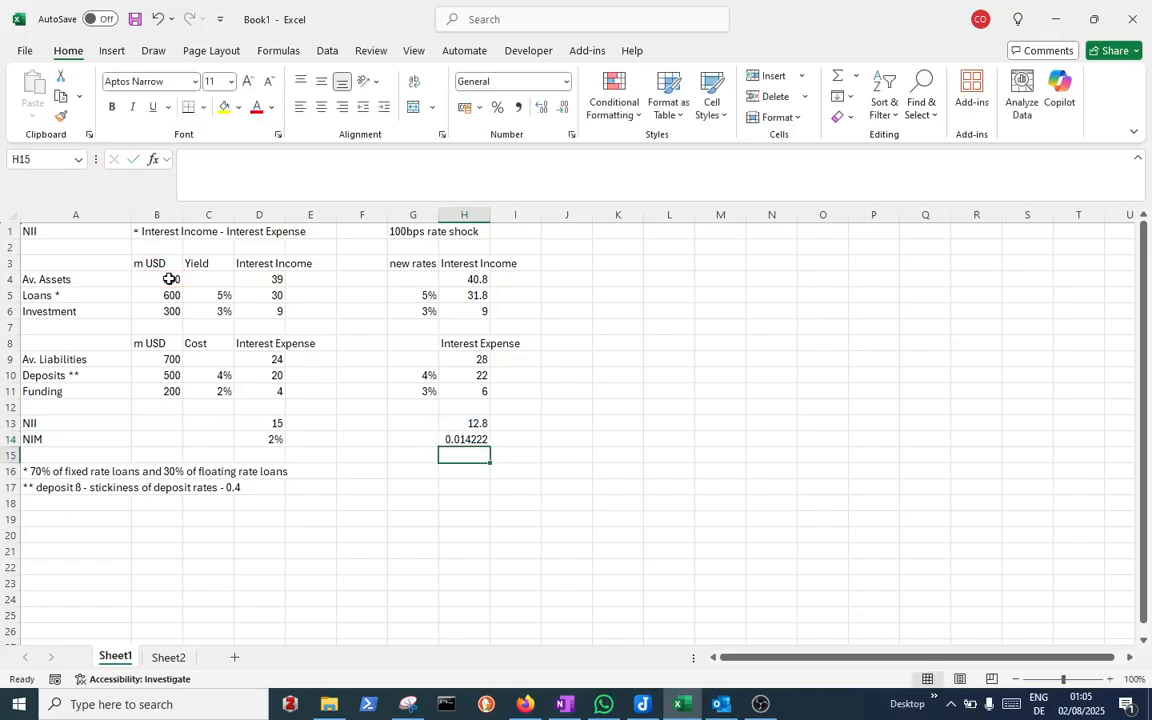
Copy the percentage formatting of the base NIM in D14 onto H14
key(Up)
key(Left)
key(Left)
key(Left)
key(Left)
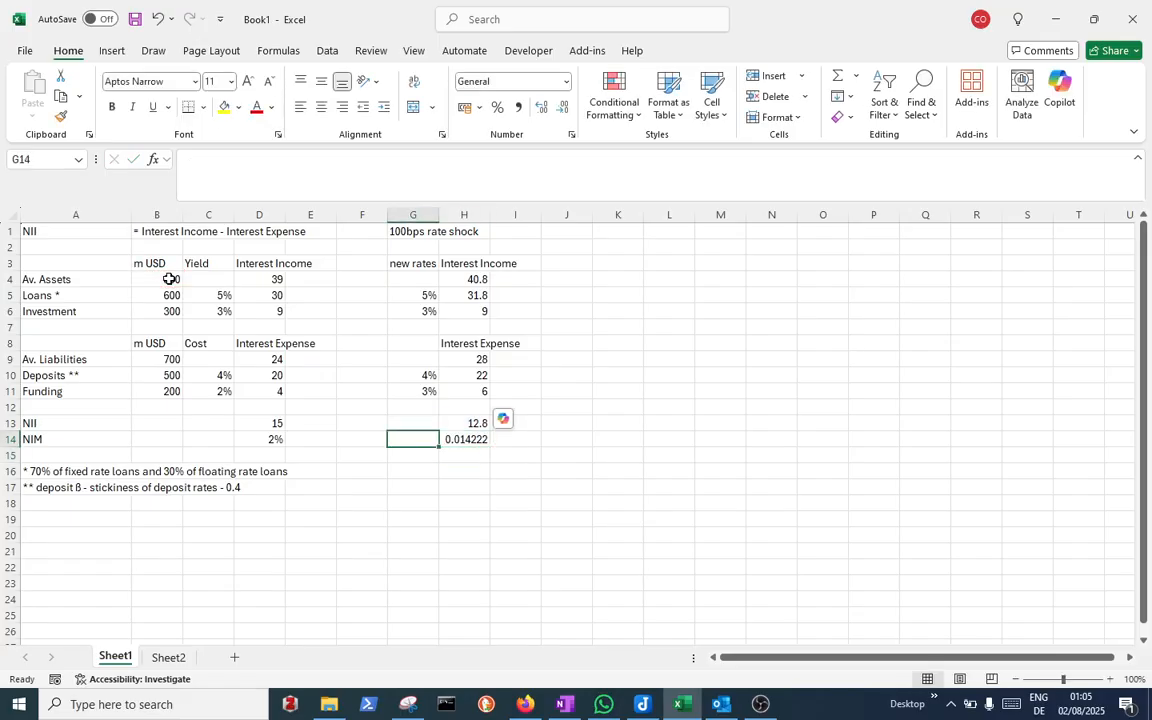
key(ctrl+c)
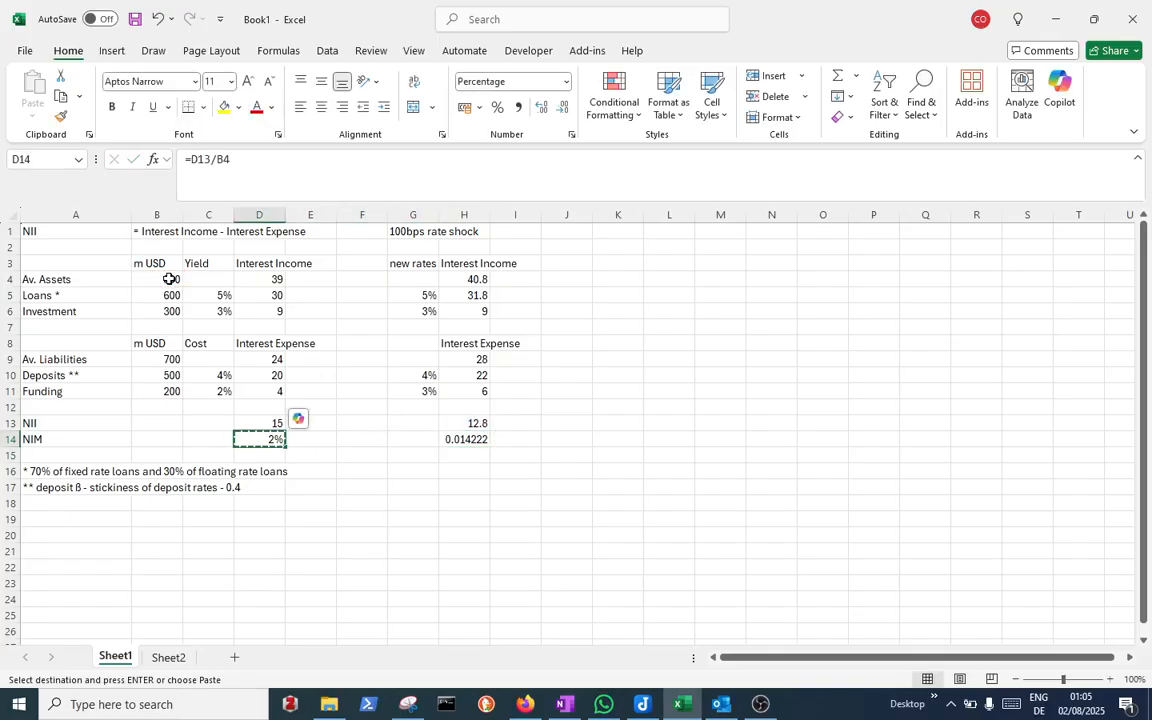
key(Right)
key(Right)
key(Right)
key(Right)
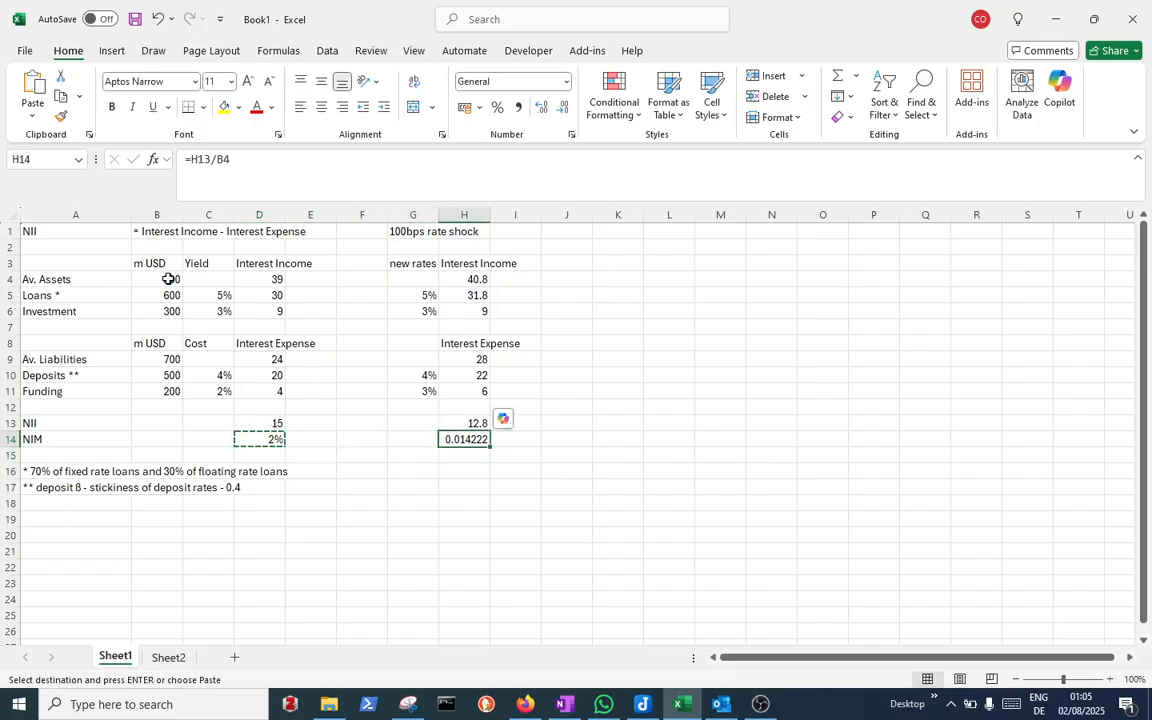
click(32, 117)
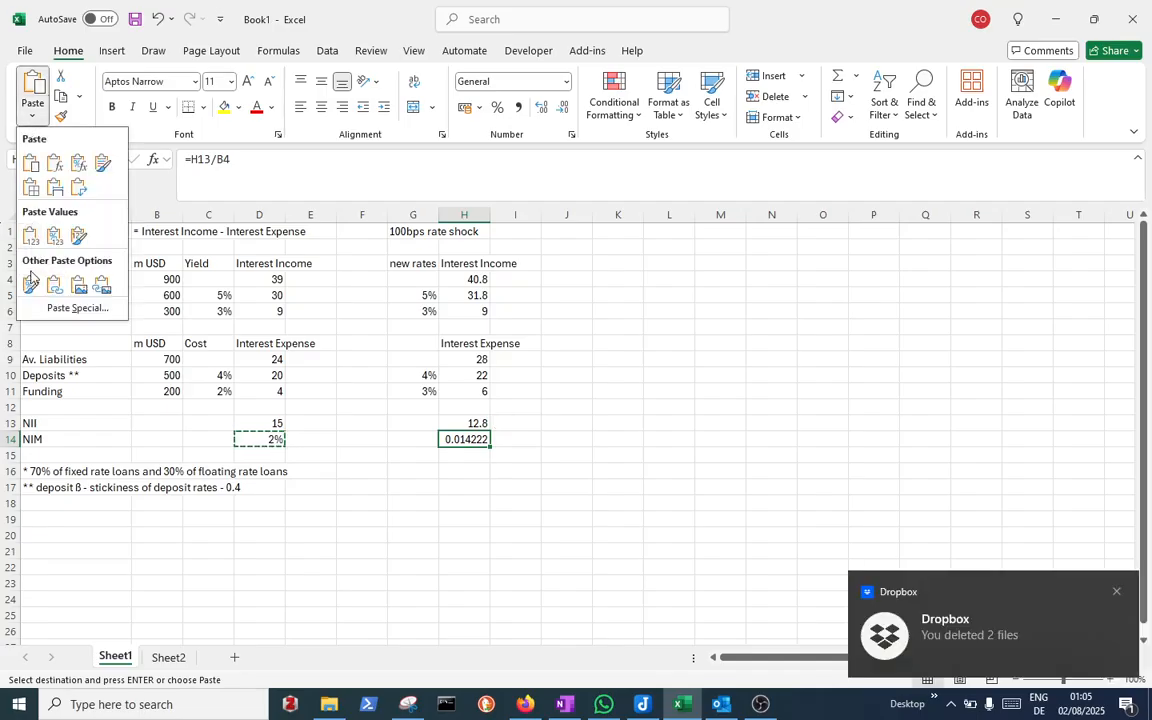
click(31, 283)
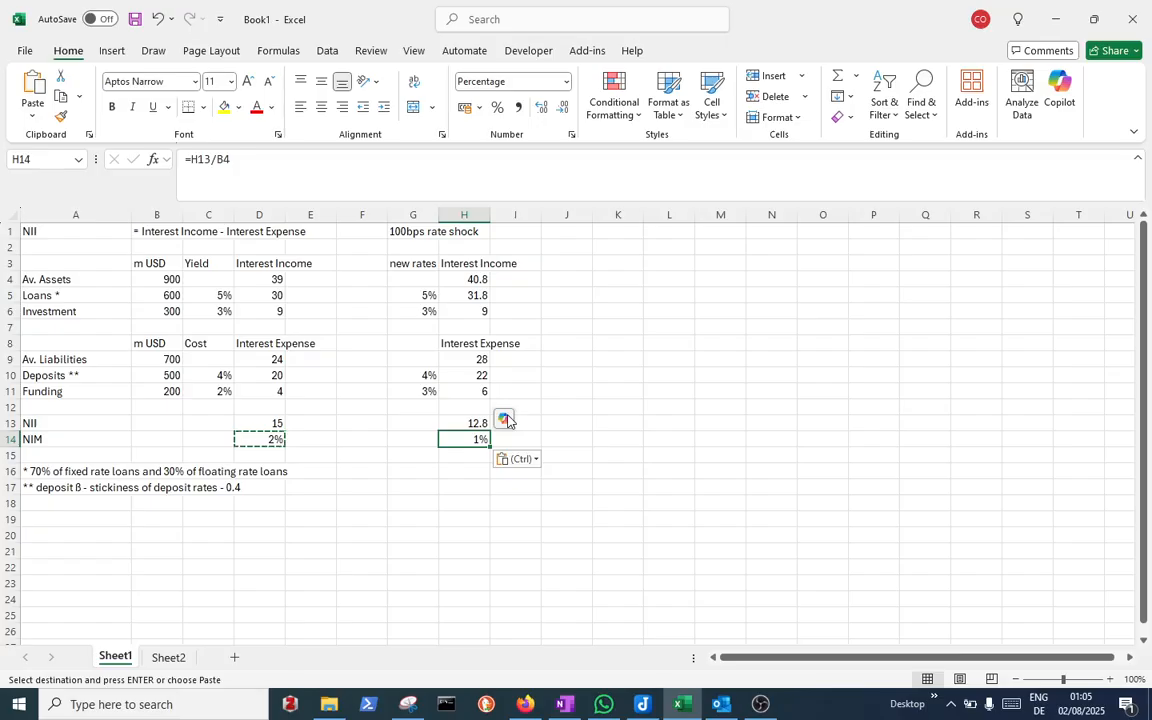
Calculate the change in NII in K13 as =H13-D13
click(624, 425)
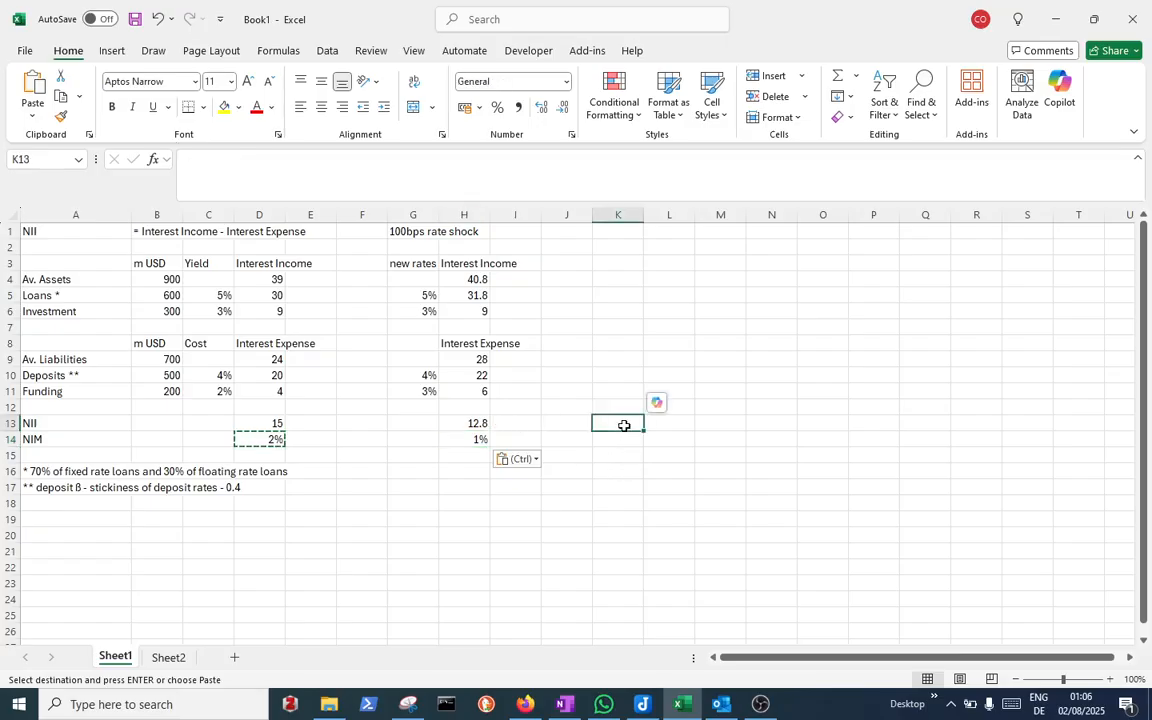
key(Escape)
text(=)
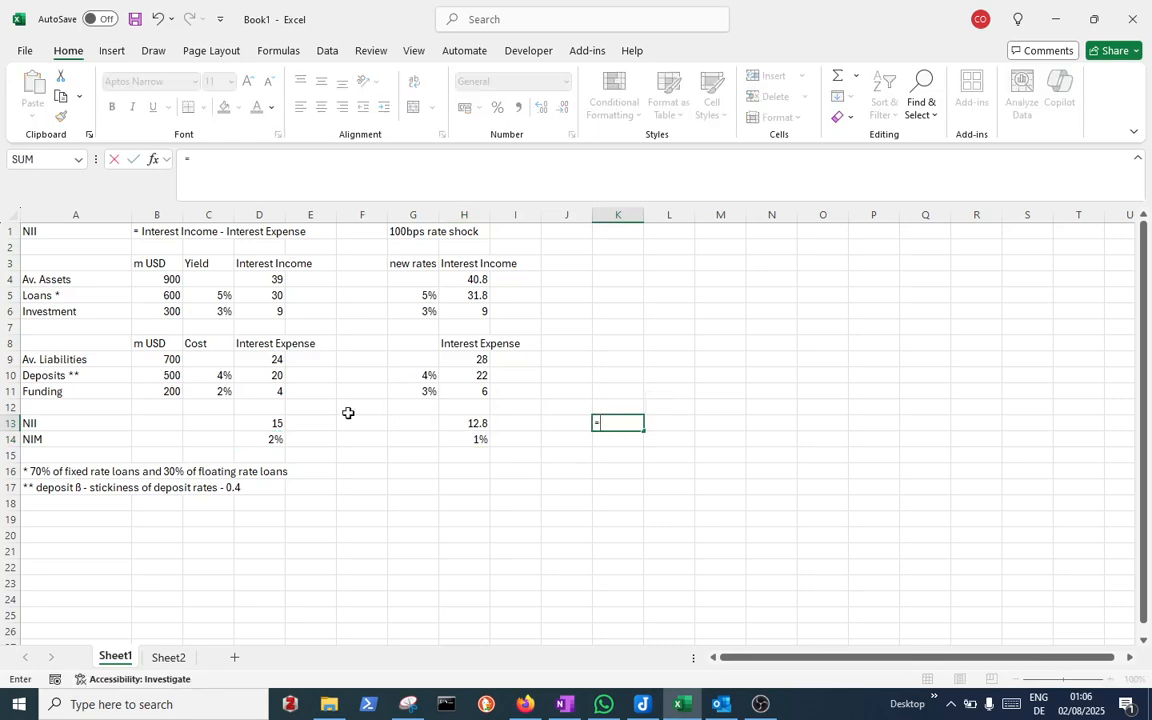
click(444, 423)
text(-)
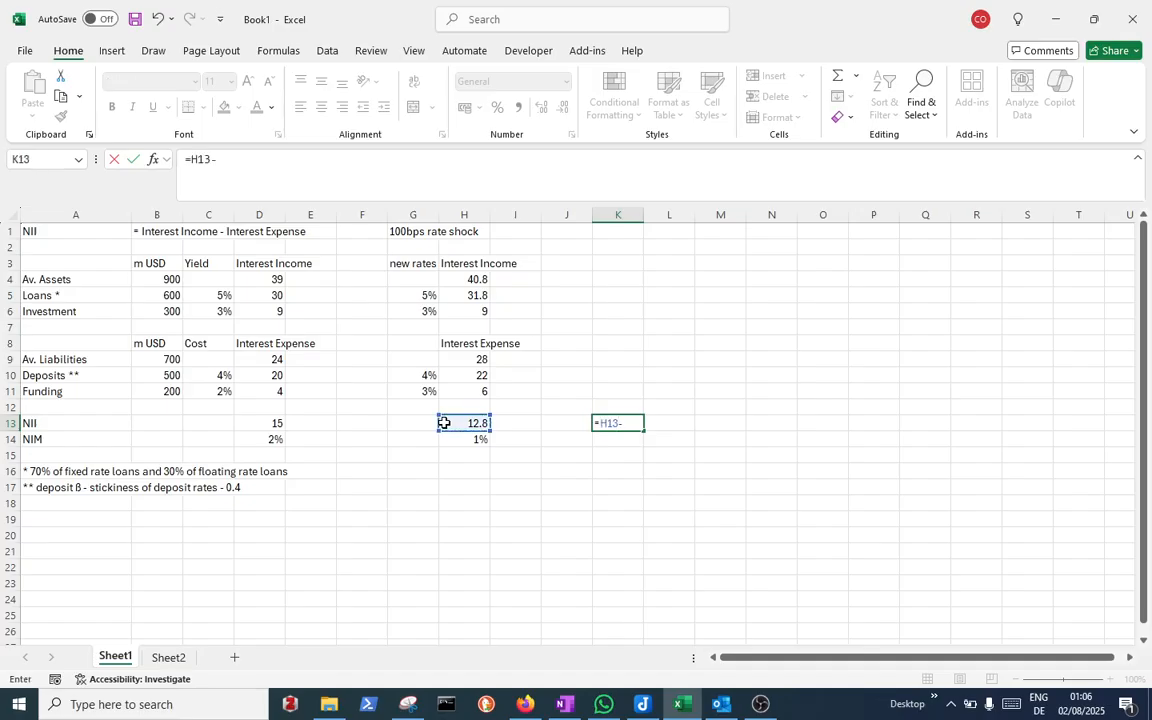
click(254, 424)
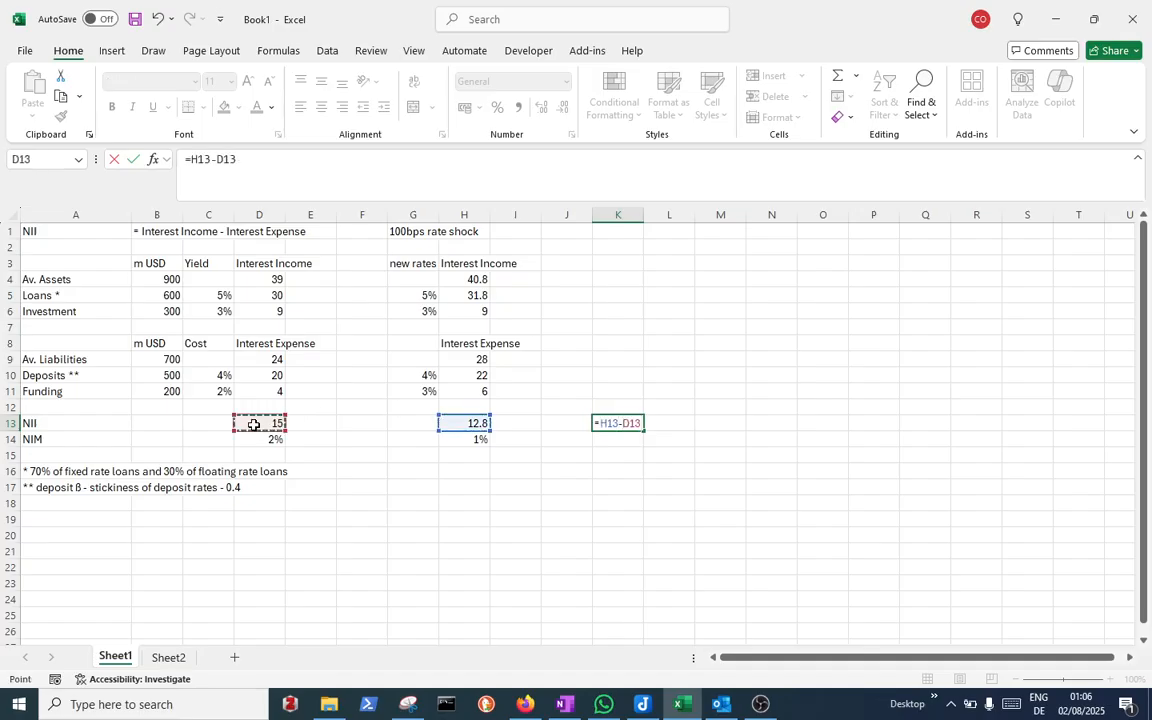
key(Return)
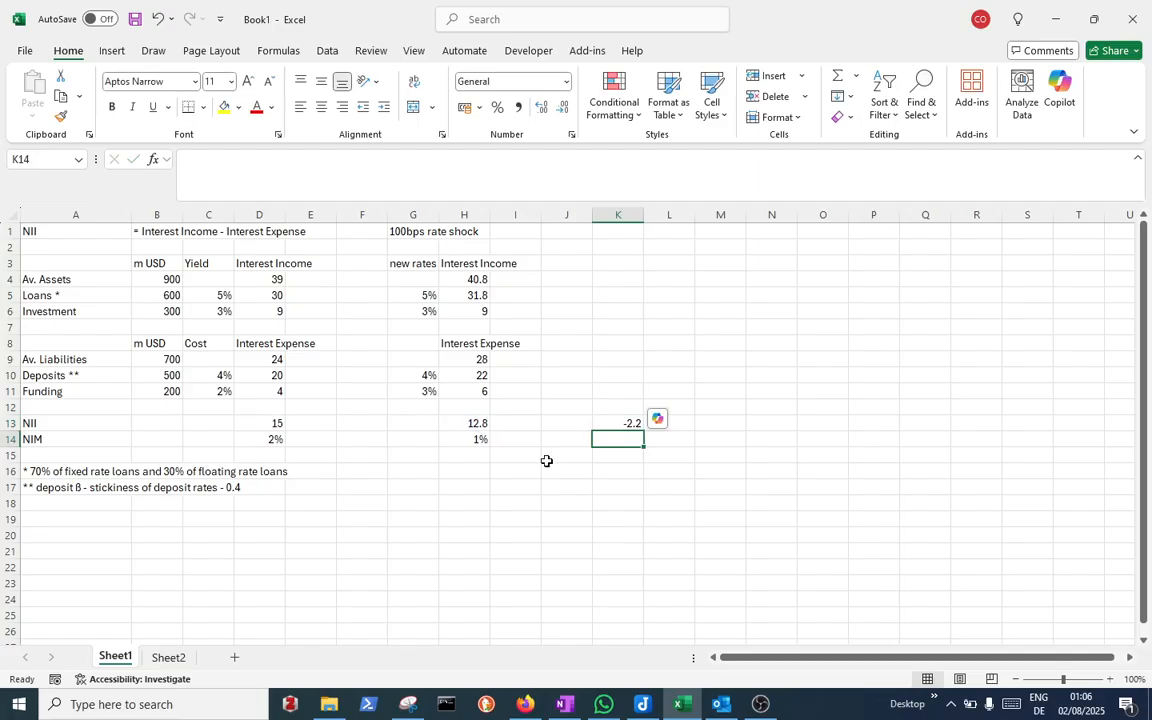
Fill the K13 difference formula down into K14 for the NIM change
click(629, 421)
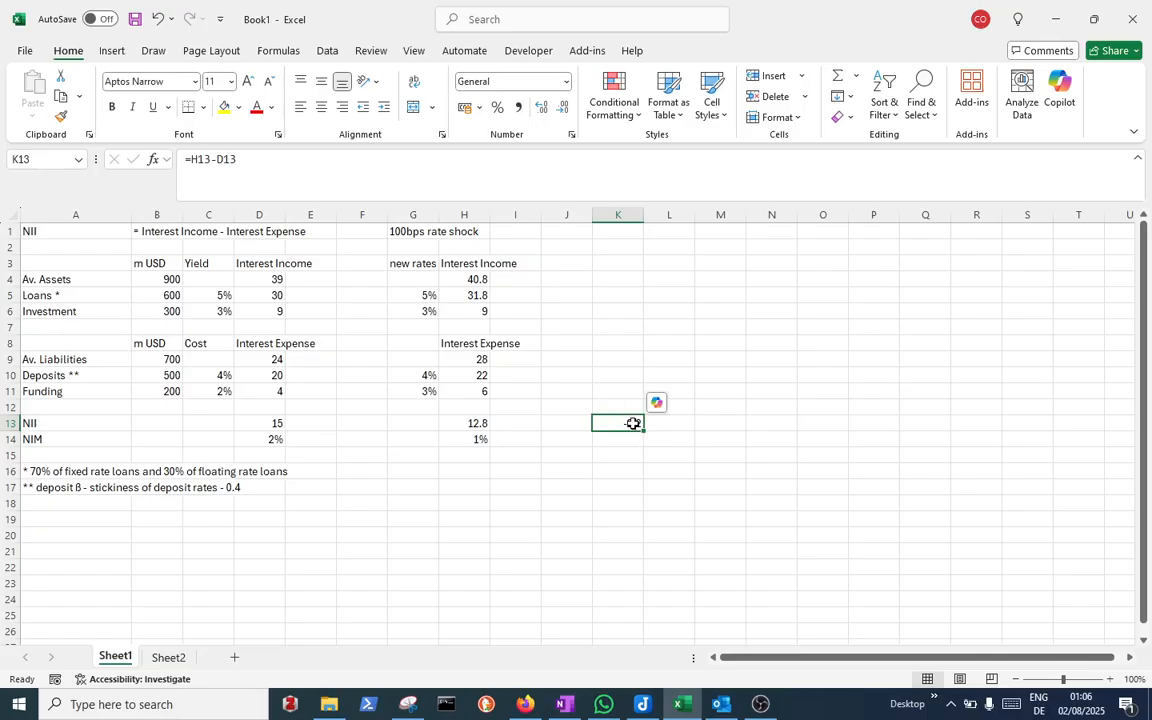
drag(643, 431, 644, 445)
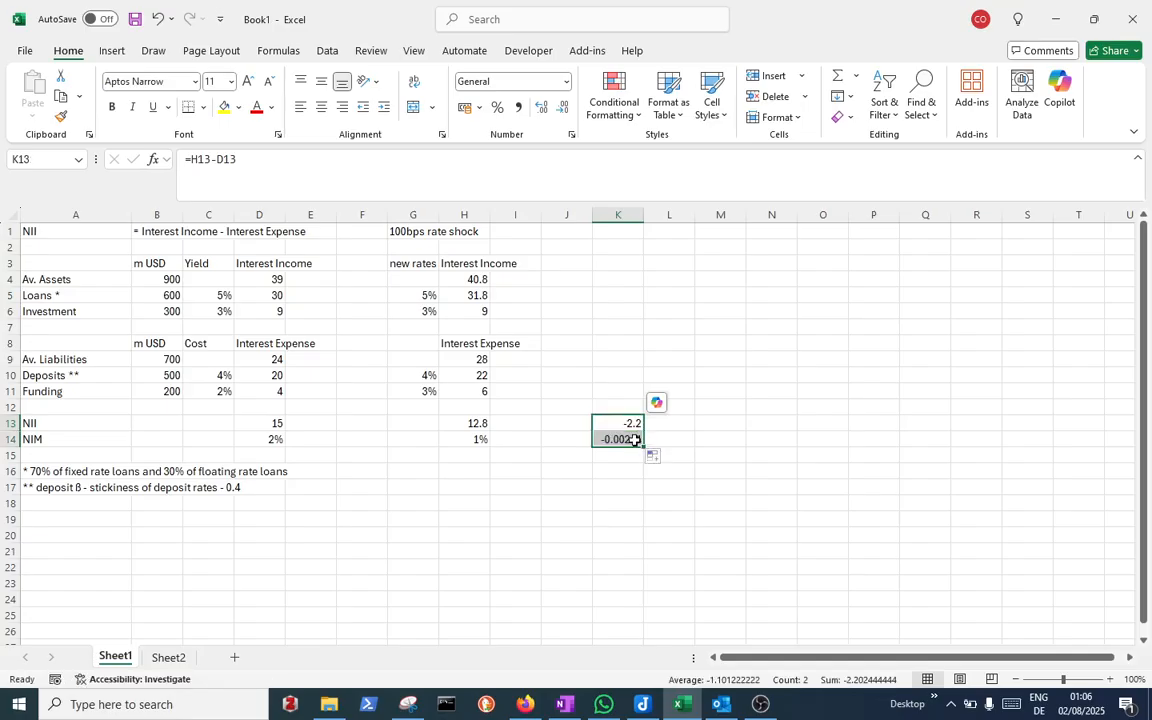
click(636, 440)
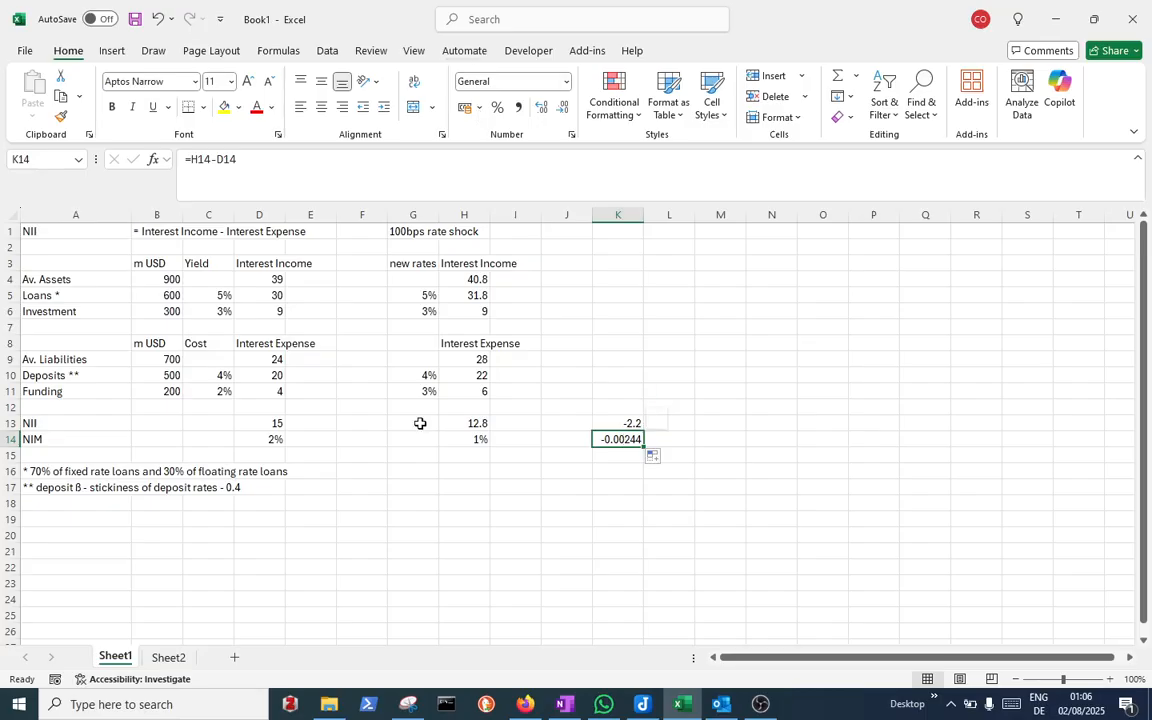
Format K14 as a percentage with two decimal places
click(491, 117)
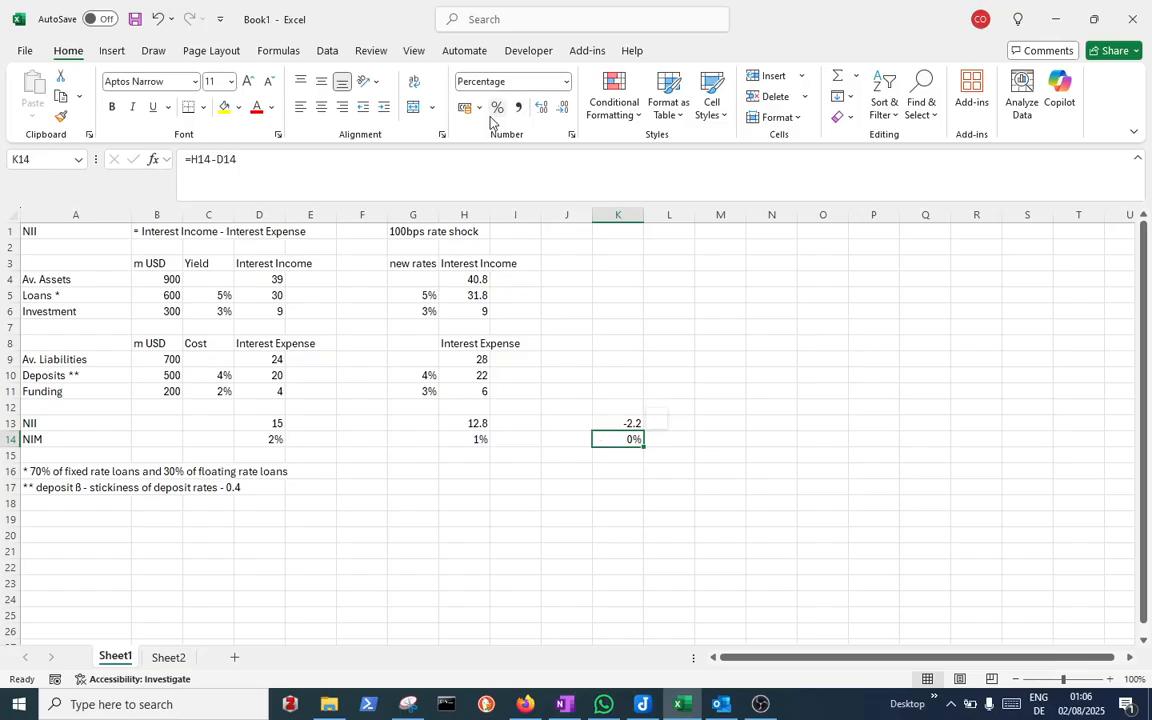
click(543, 110)
click(543, 110)
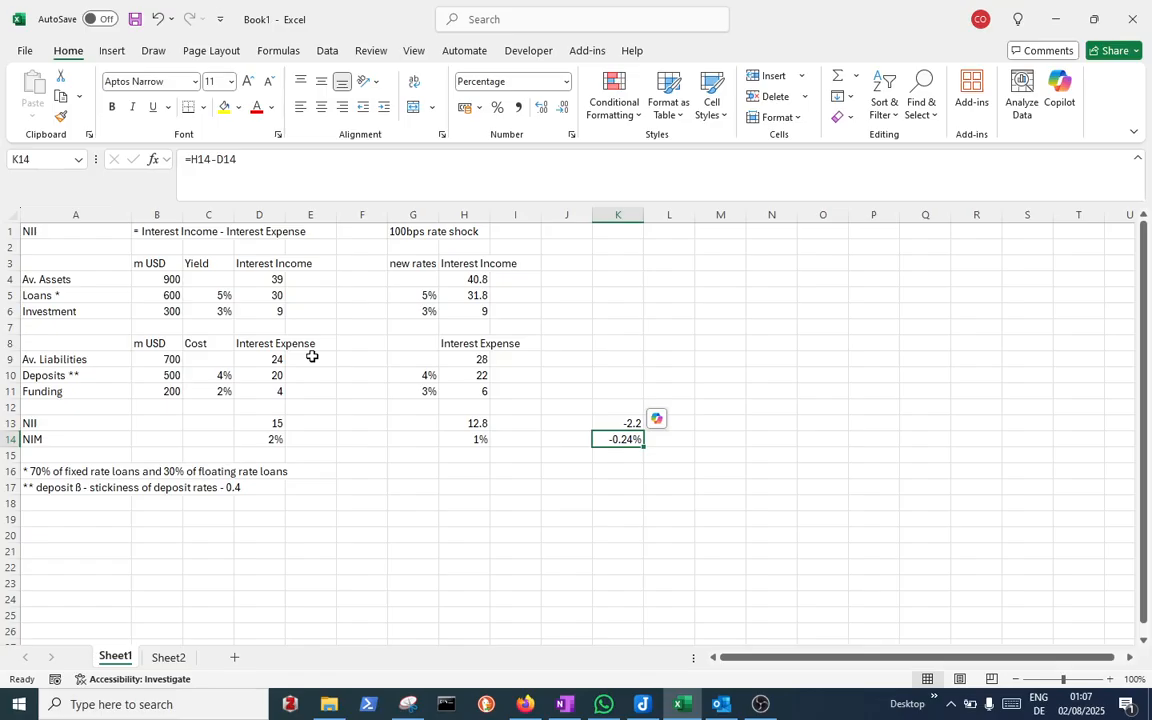
Enter the labels Transaction Fees and Trading Fees in A19 and A20
key(Down)
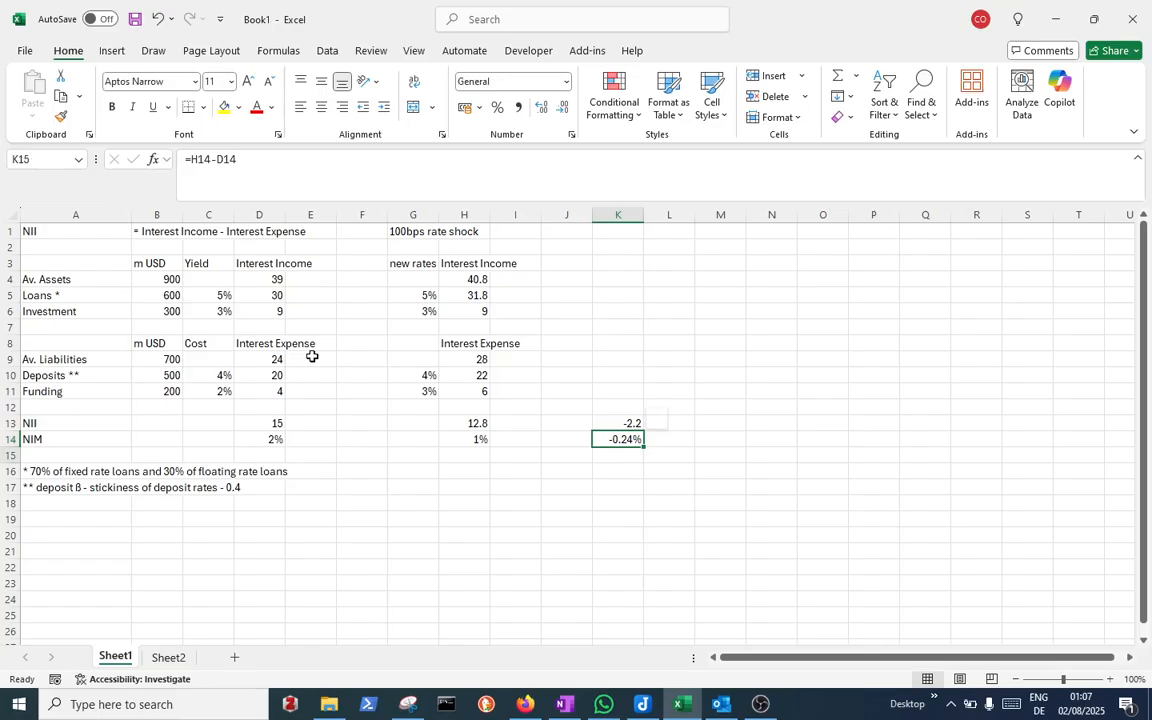
key(Down)
key(Down)
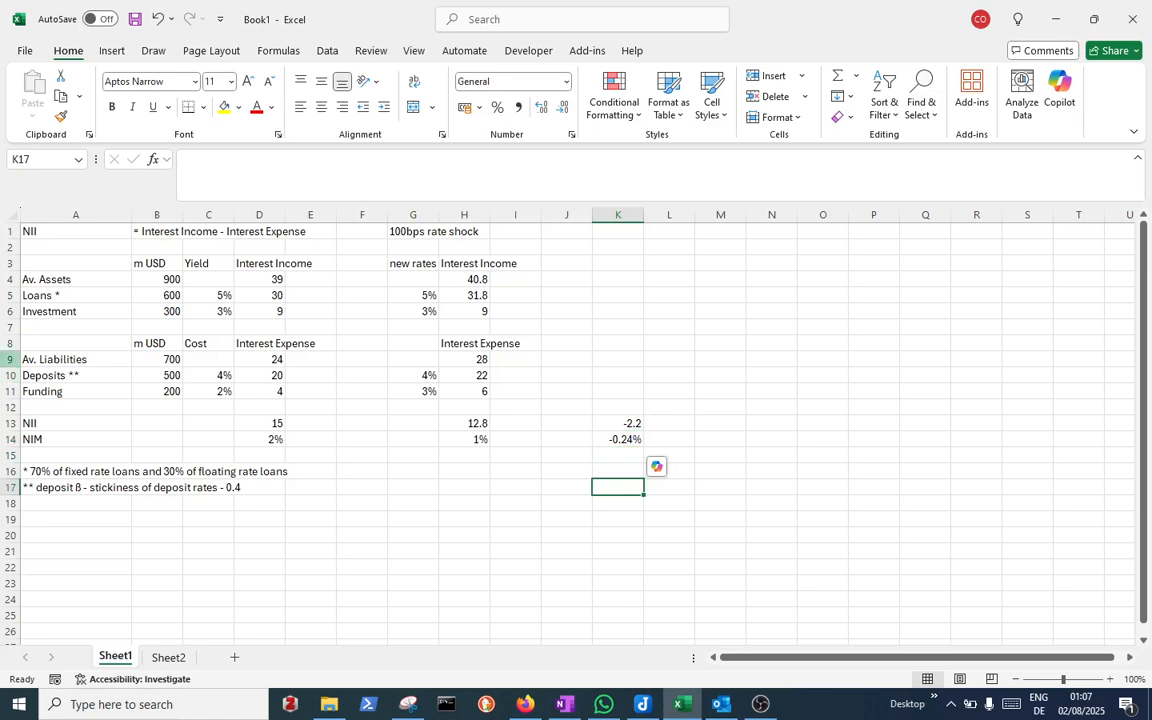
click(78, 518)
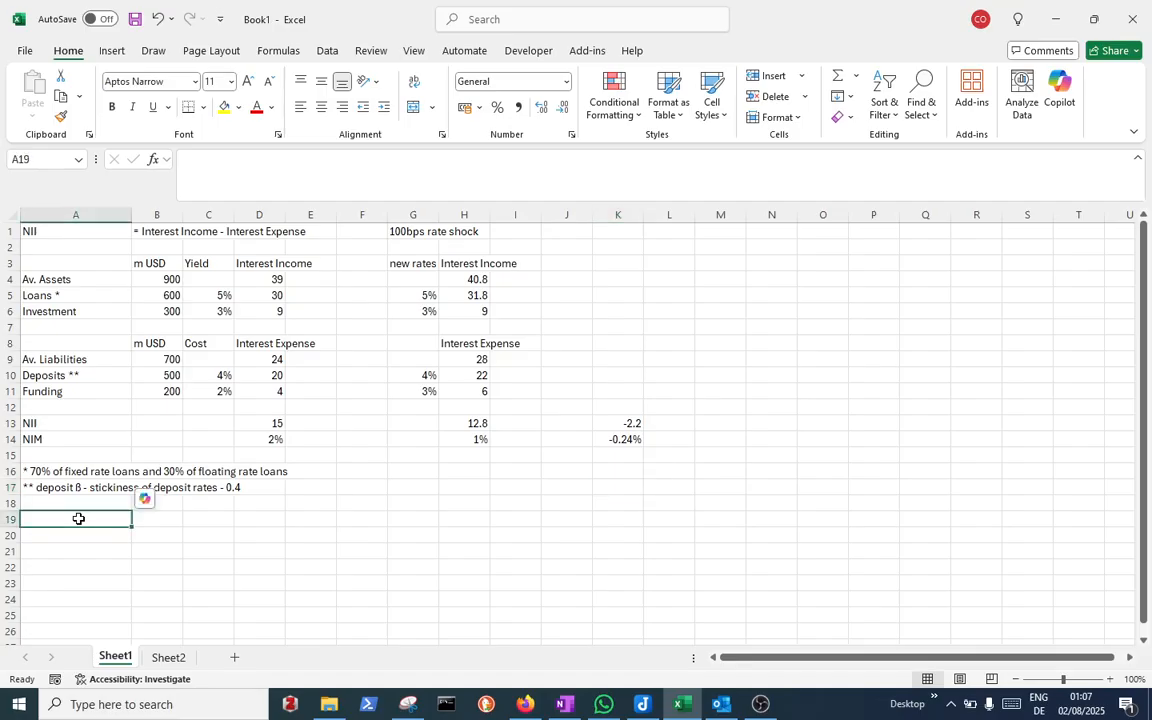
text(Tr)
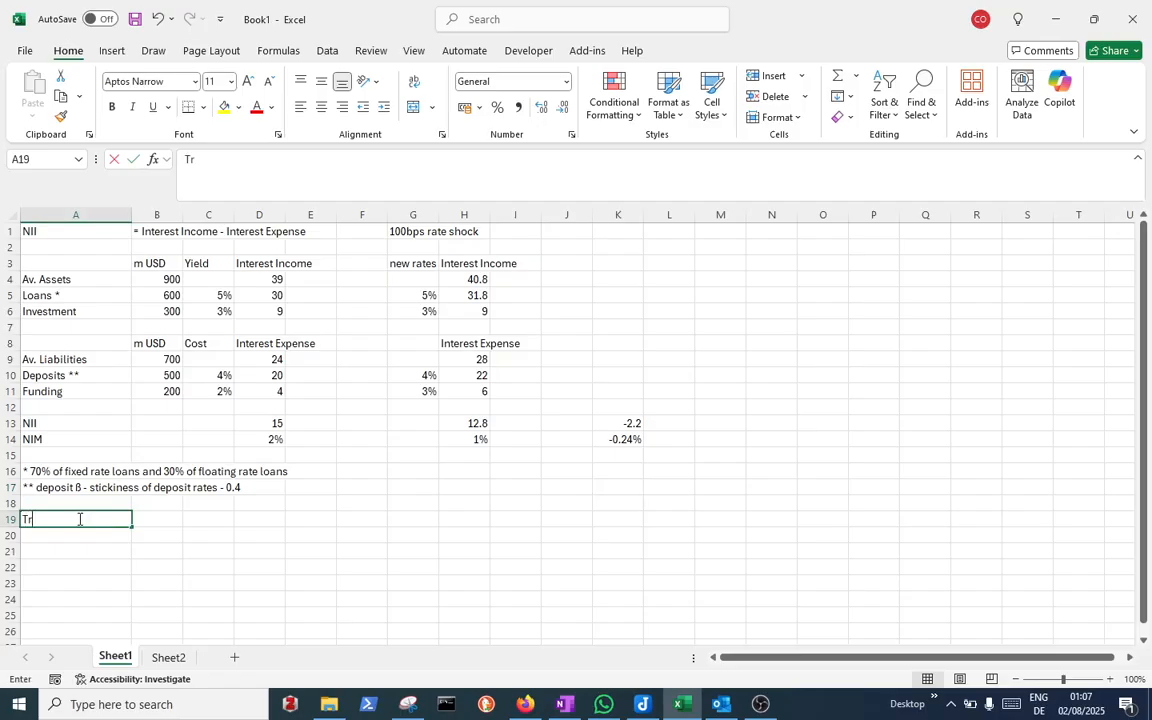
text(ansact)
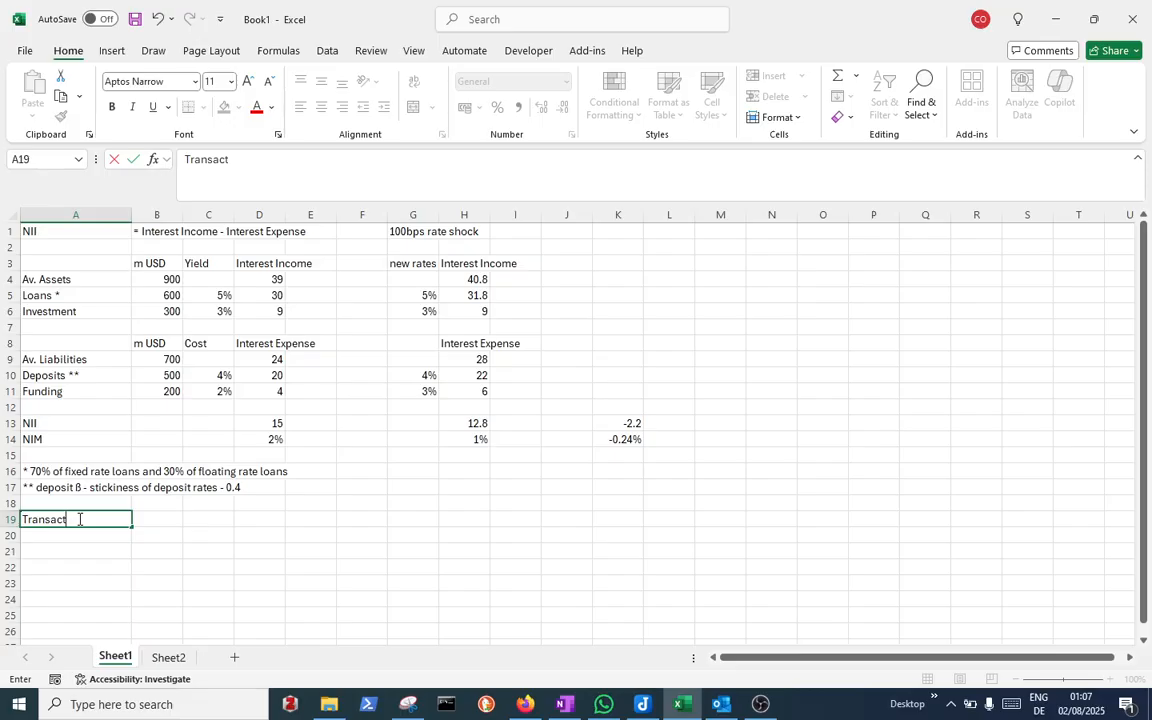
text(ion Fees)
key(Return)
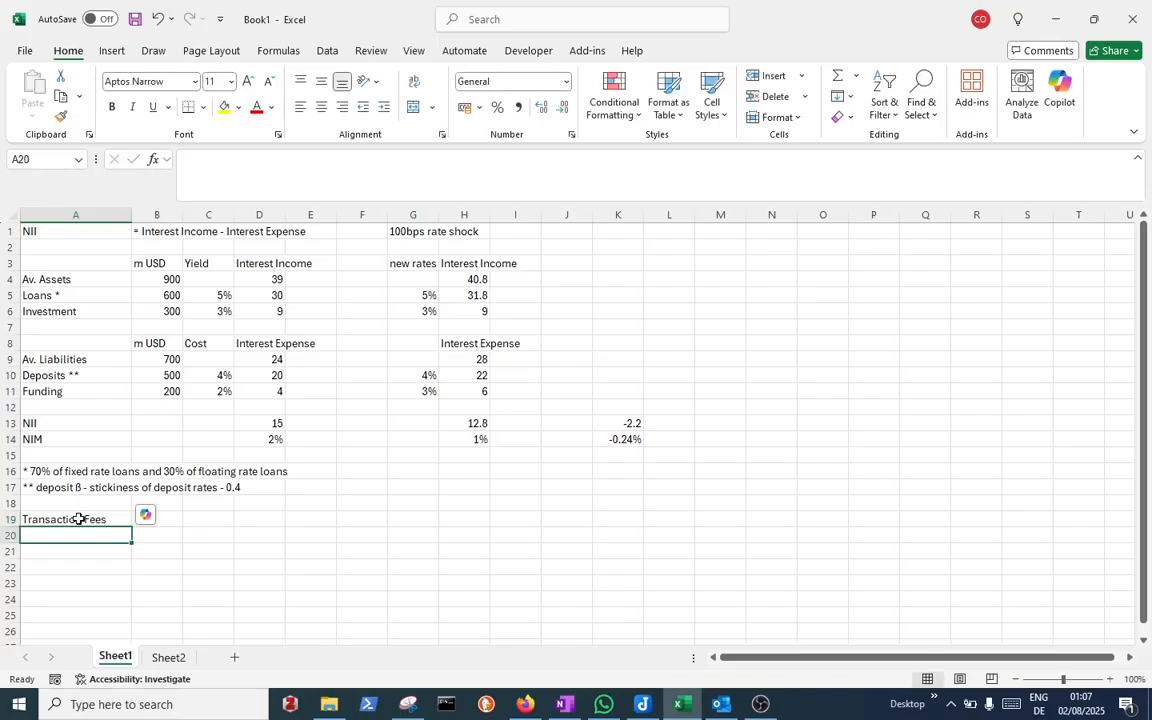
text(Trad)
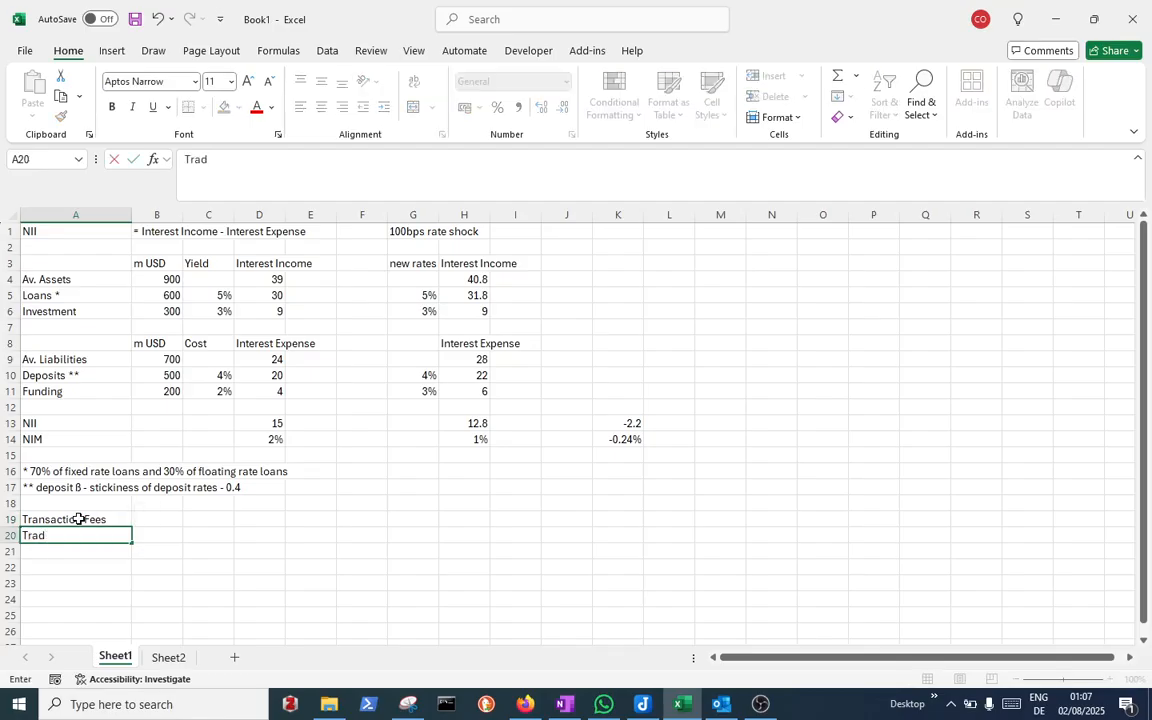
text(ing Fees)
key(Return)
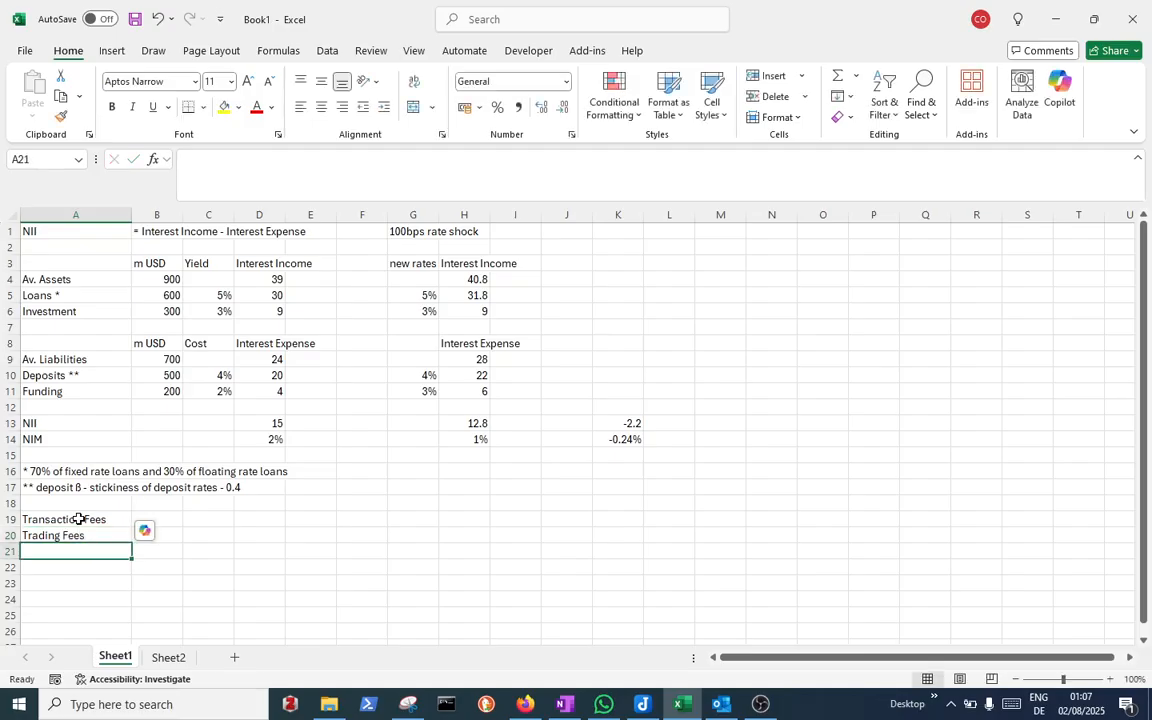
Enter the text label =Non-Interest Income in A21
text(')
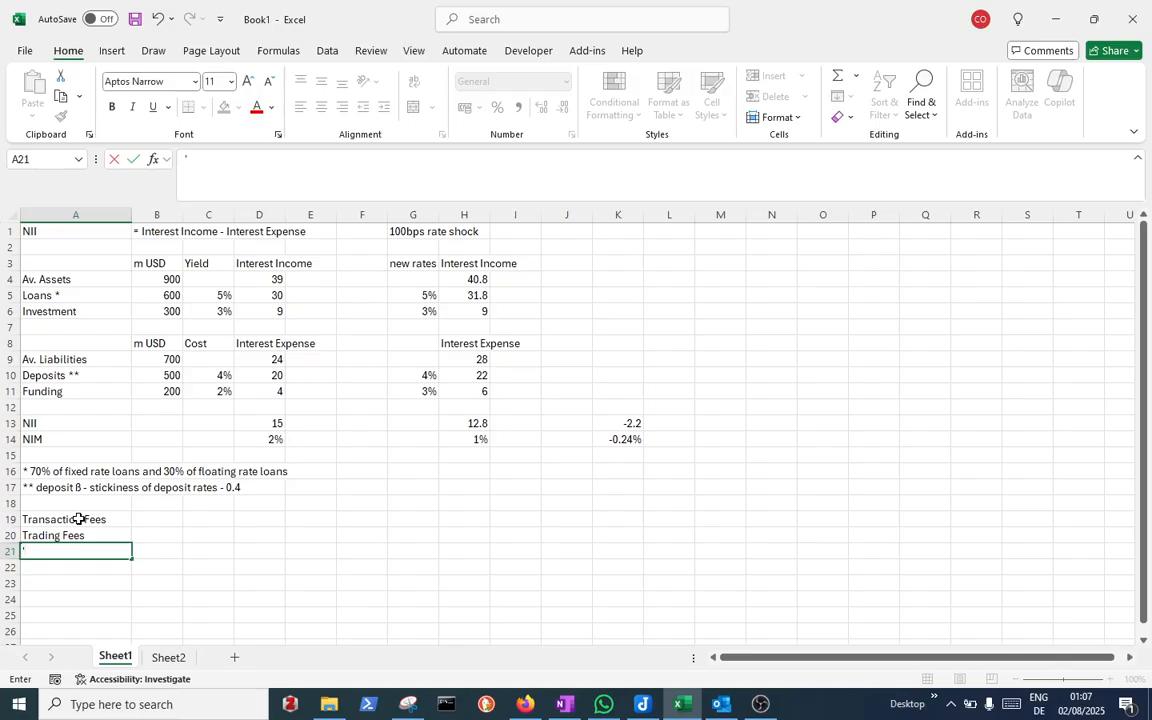
text(=Non-Interest Income)
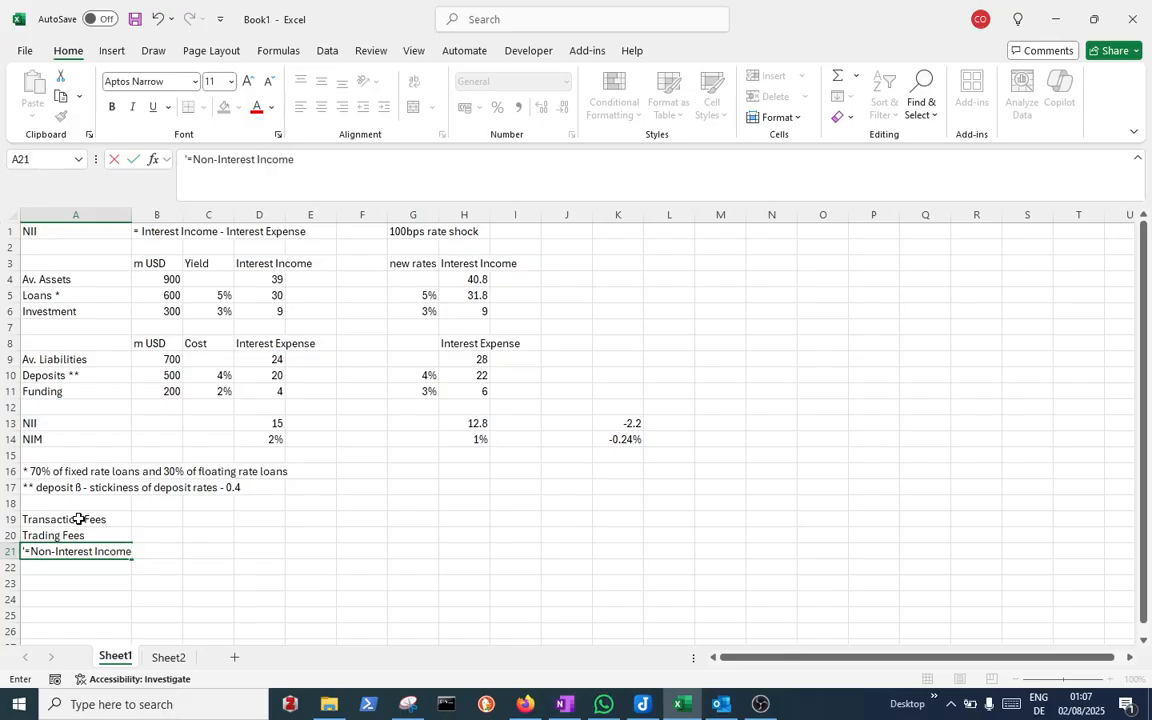
key(Return)
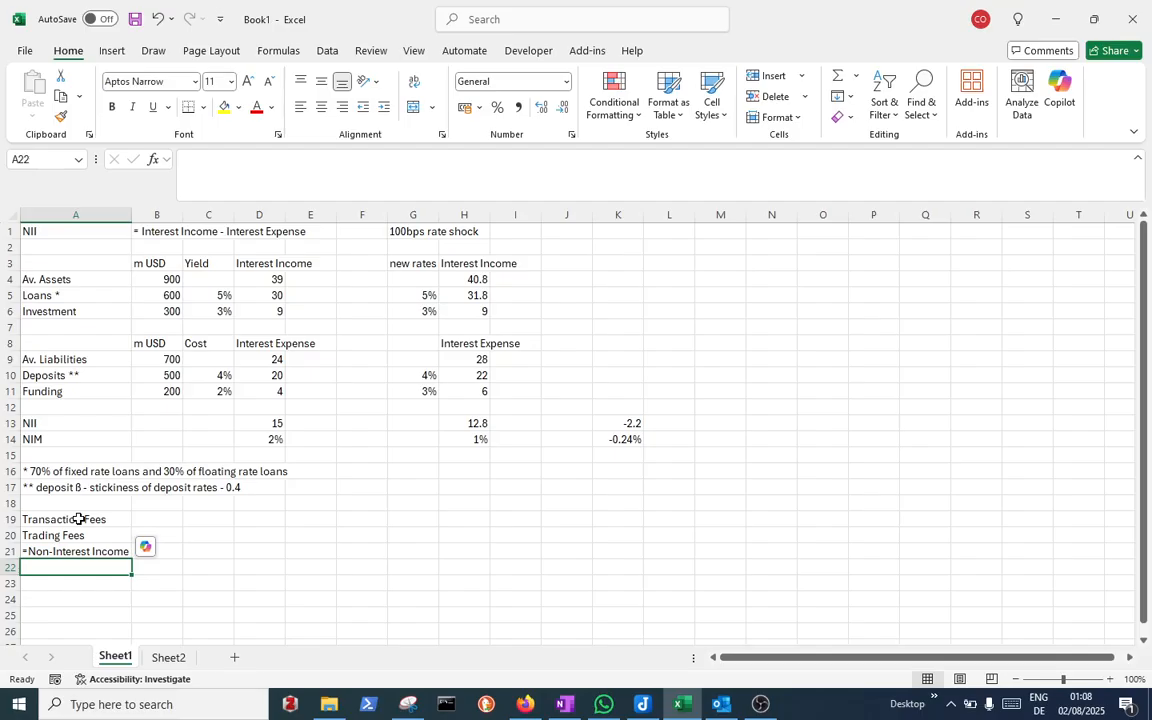
key(Down)
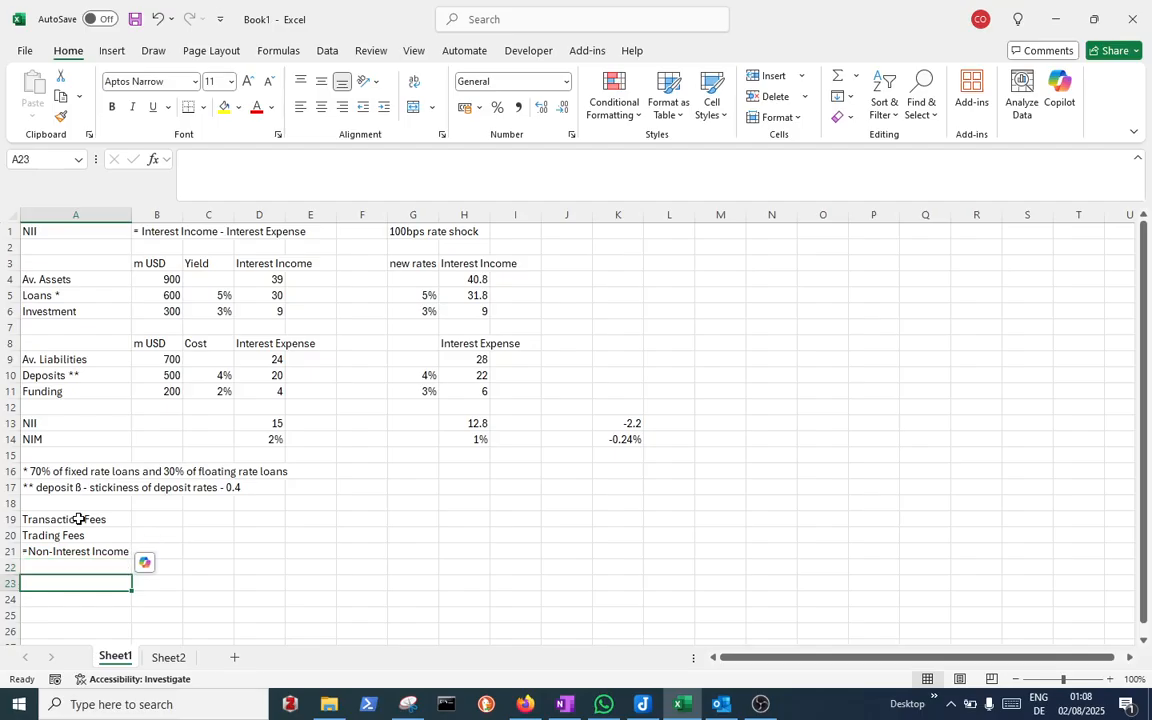
key(Right)
key(Down)
key(Left)
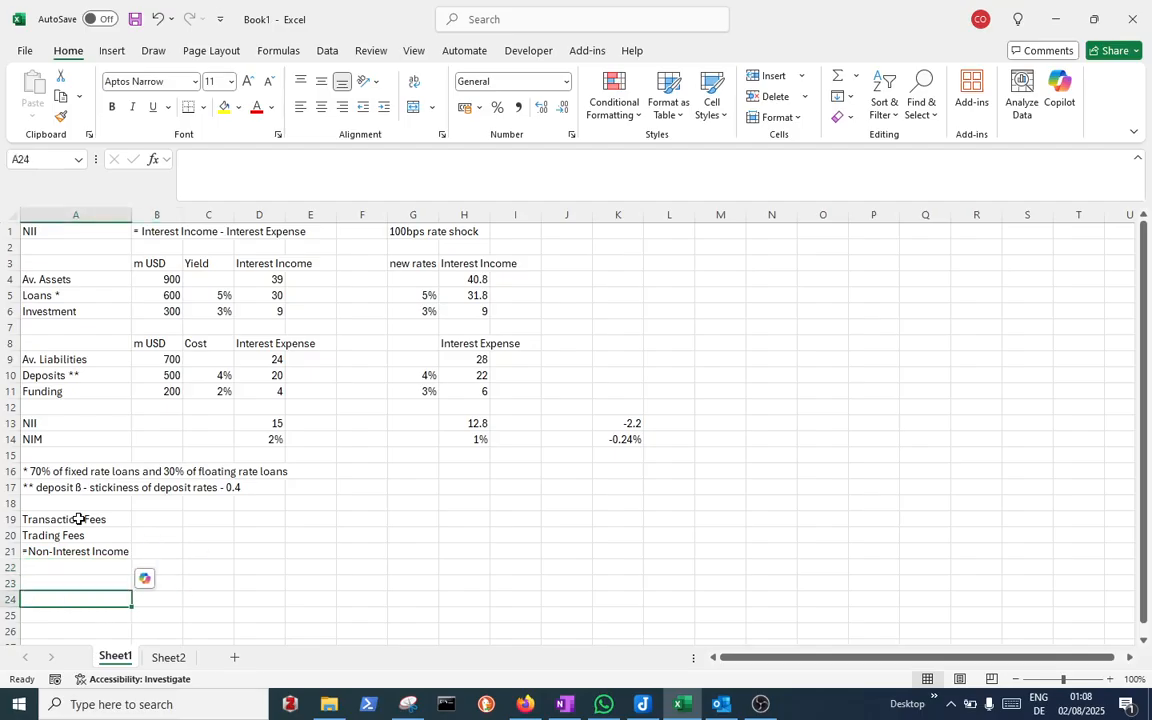
key(Up)
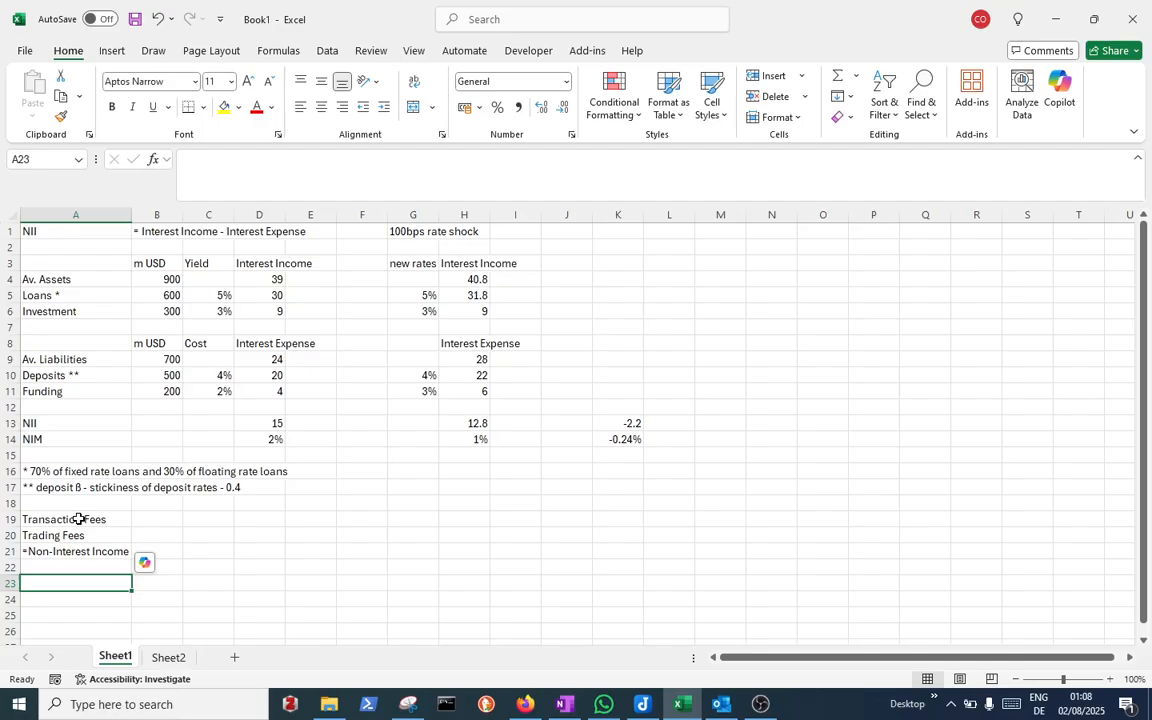
text(=)
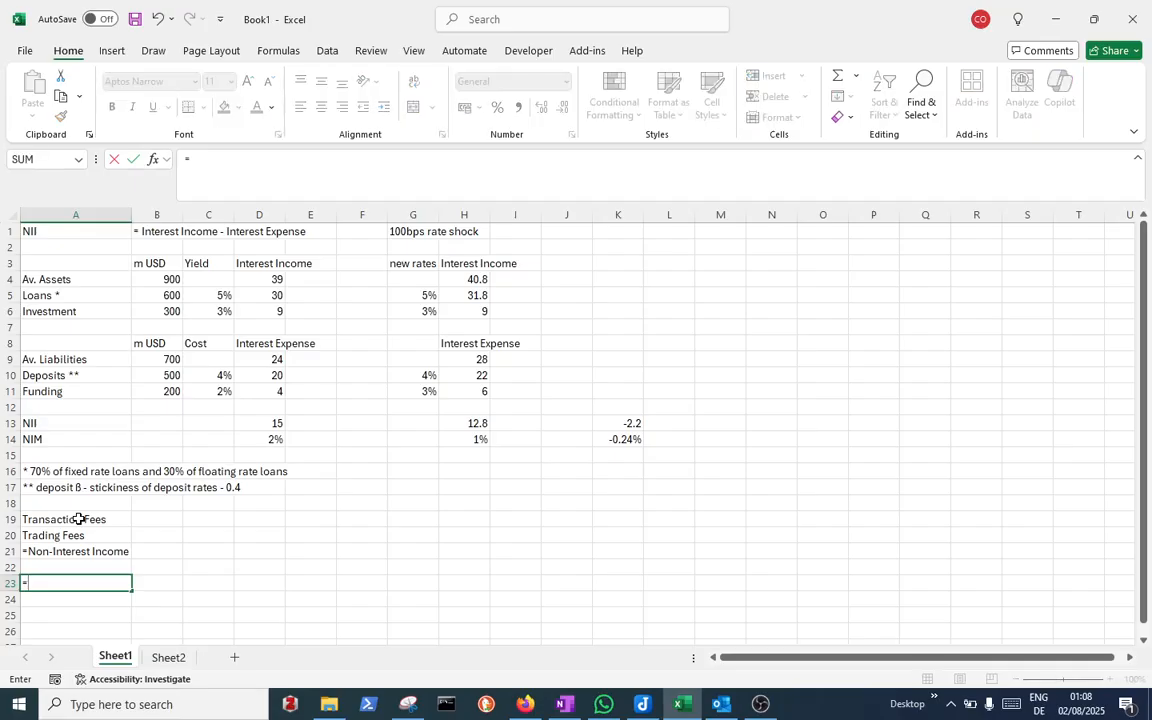
key(BackSpace)
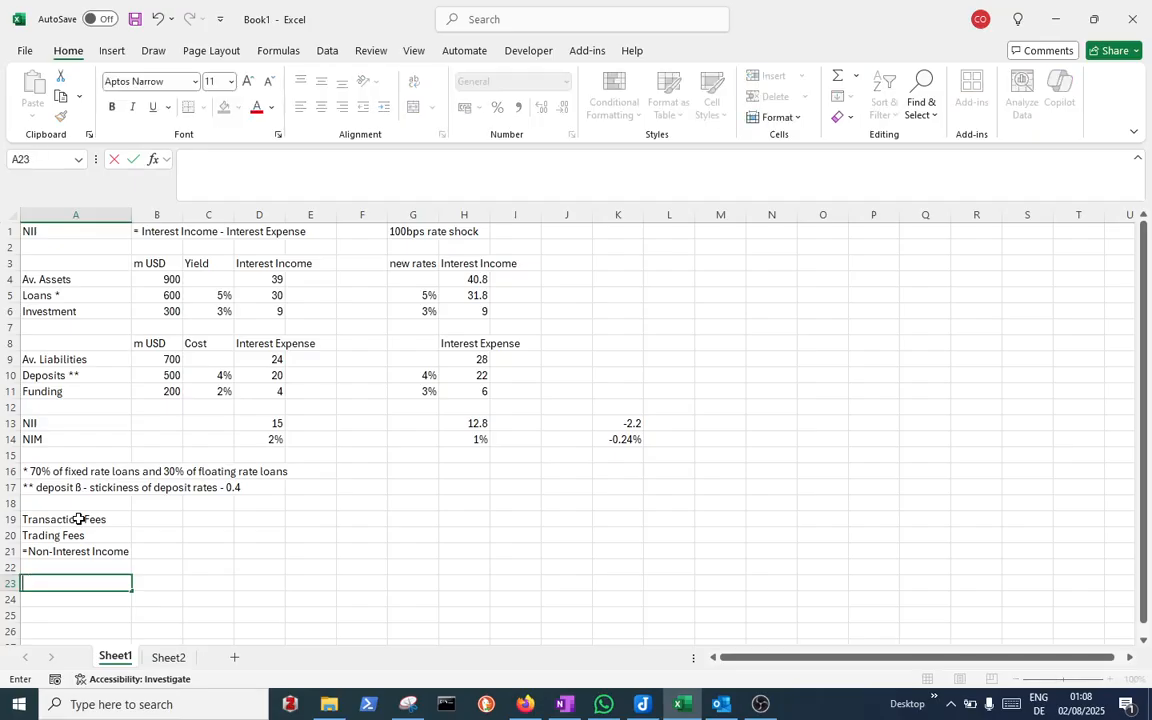
Enter the text 'PPNR = NII + Non-Interest Income - Non-Interest Expense in A23
text('PPNR = NII + No)
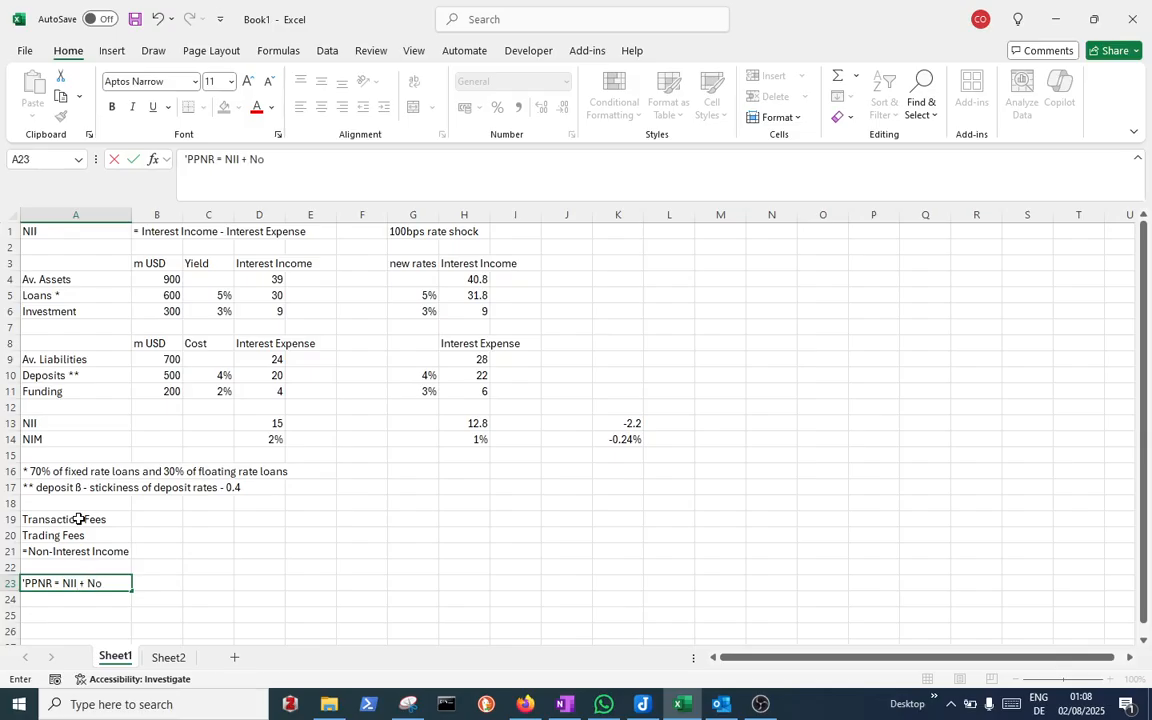
text(n-Interest Income)
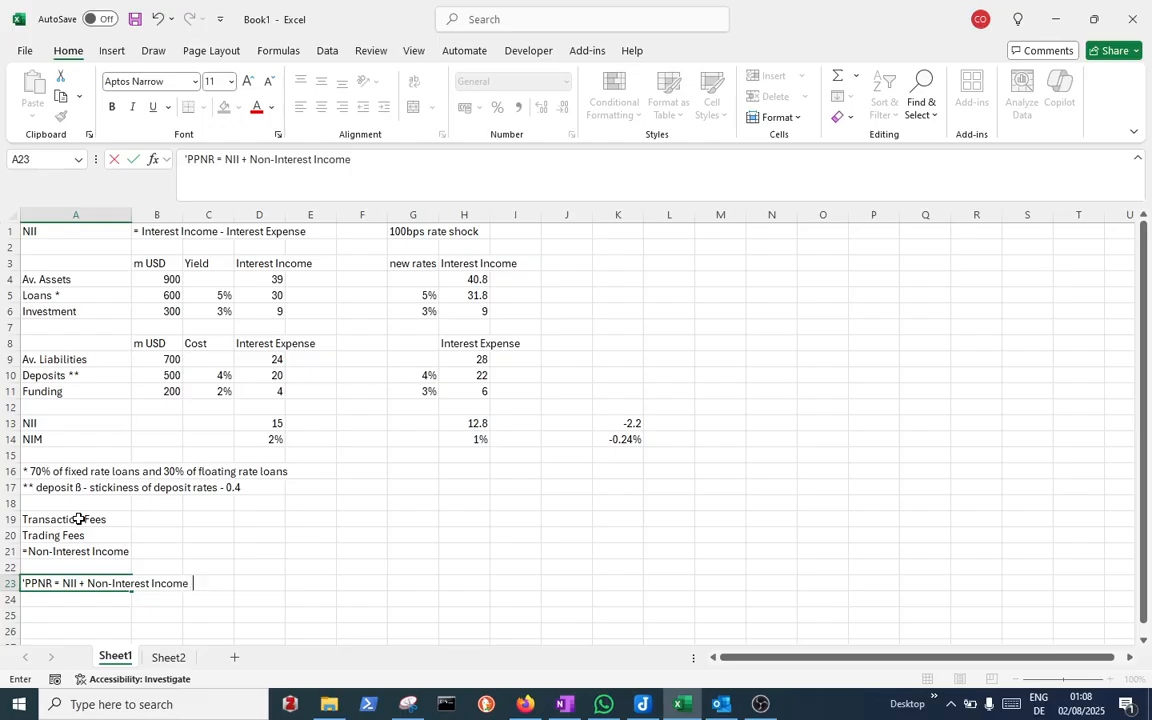
text(  - Non-Interest Expense)
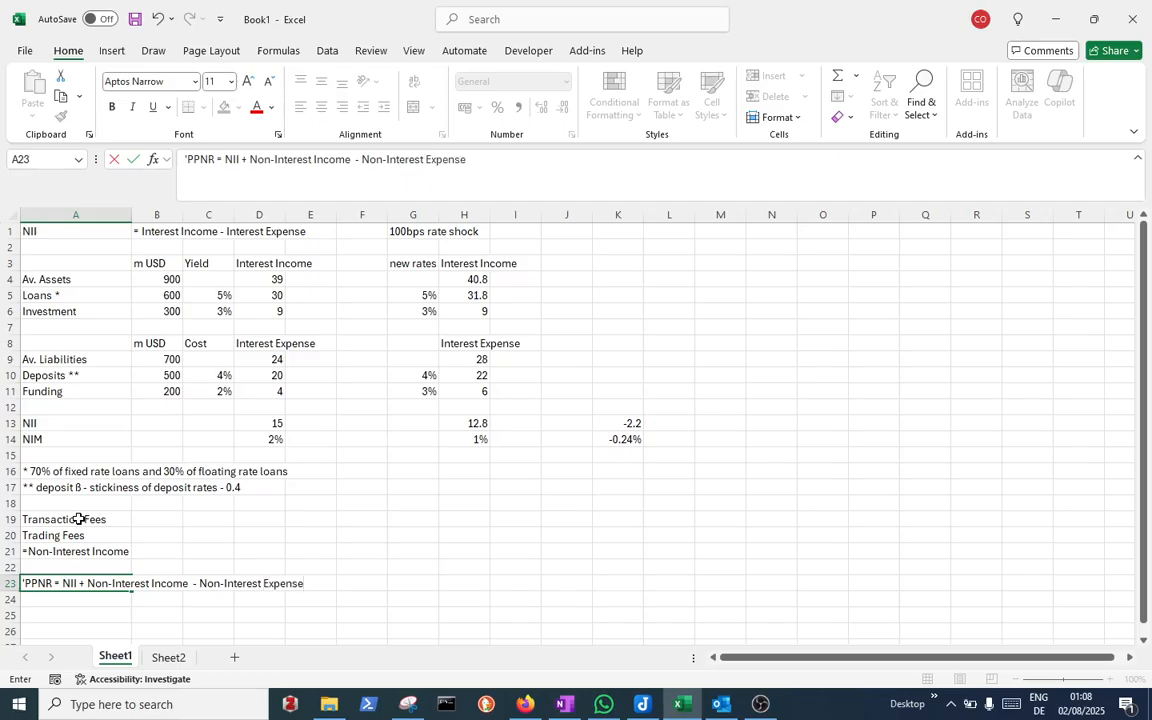
key(Return)
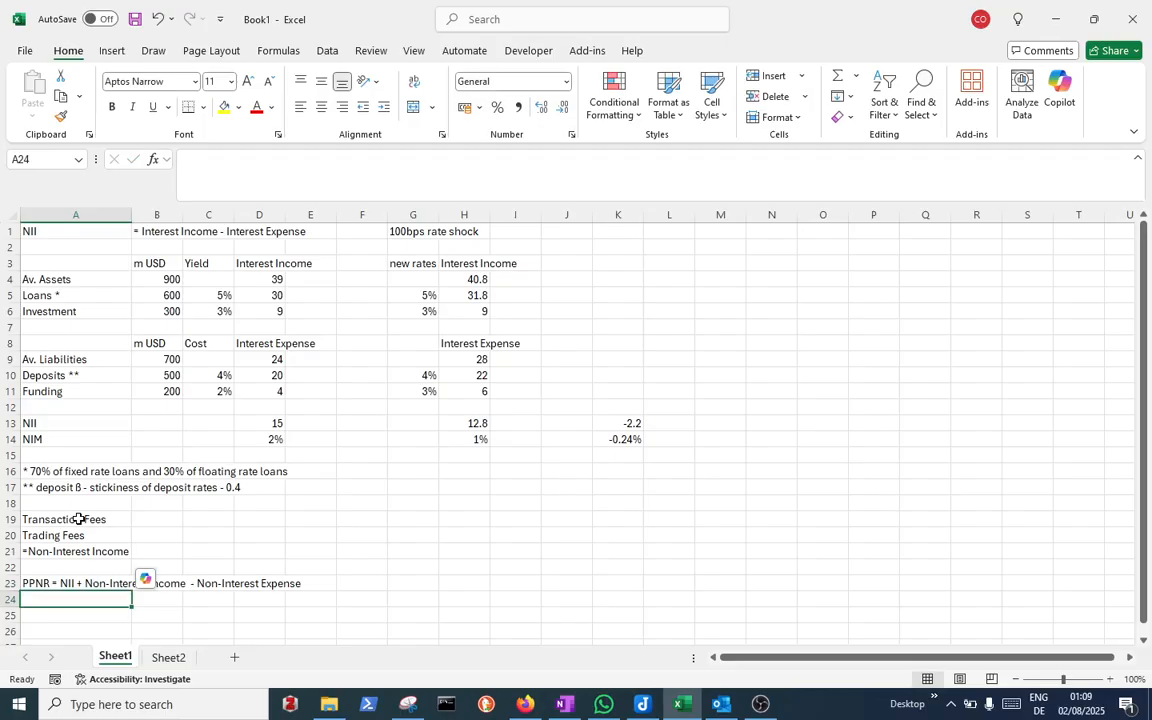
Make the PPNR term in A23 bold, and bold the NII heading in A1
click(40, 583)
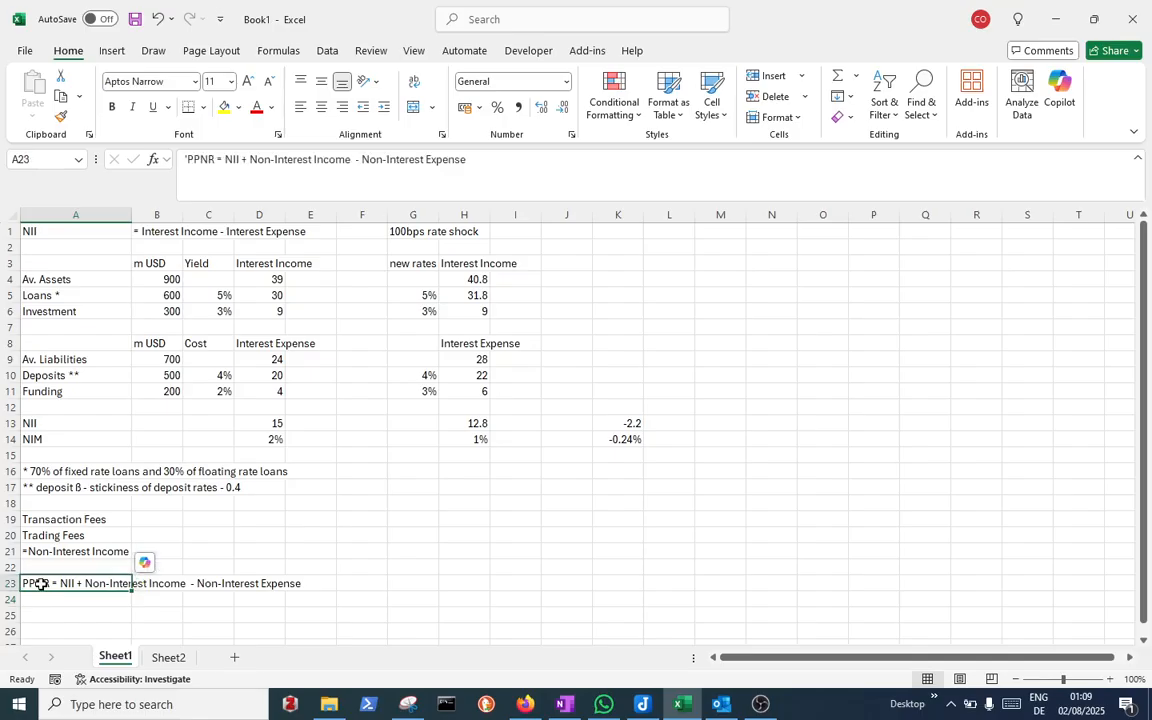
double_click(197, 158)
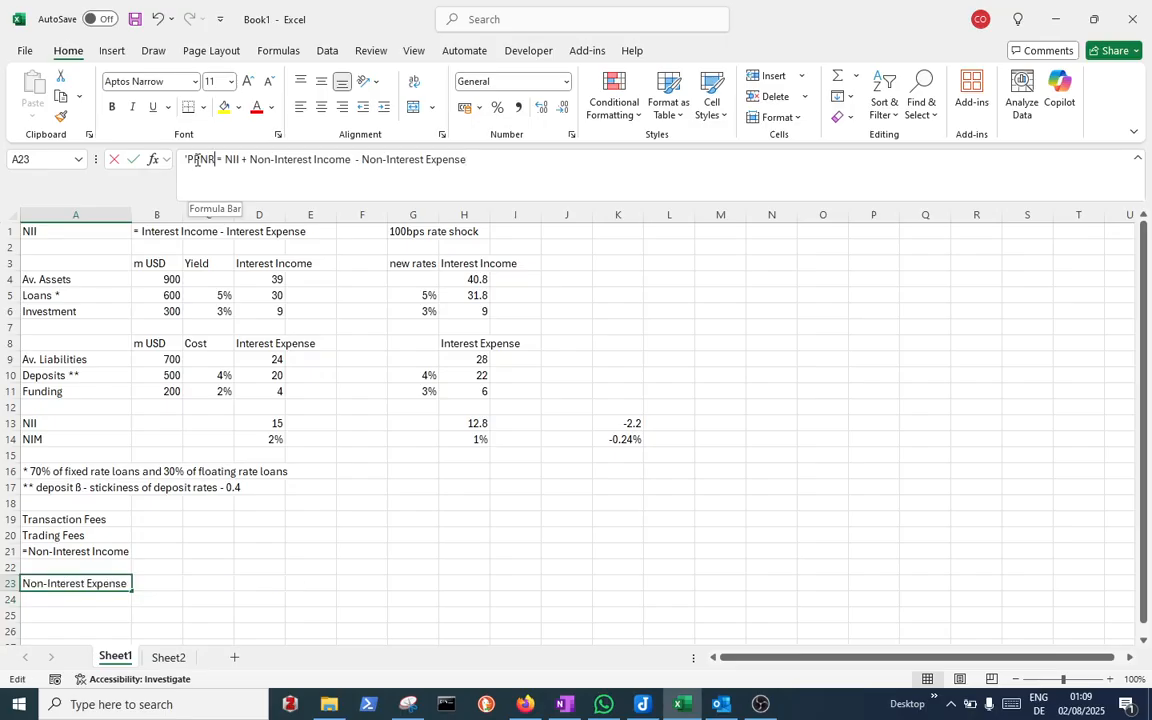
click(117, 113)
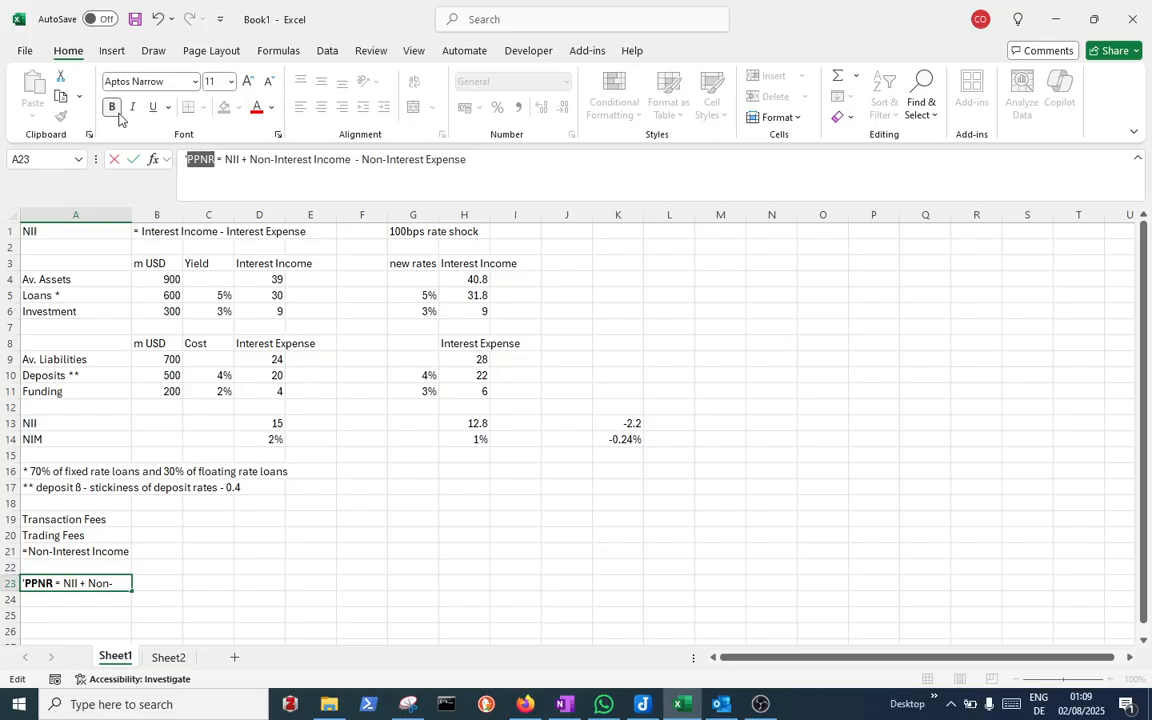
click(113, 108)
click(113, 108)
click(73, 231)
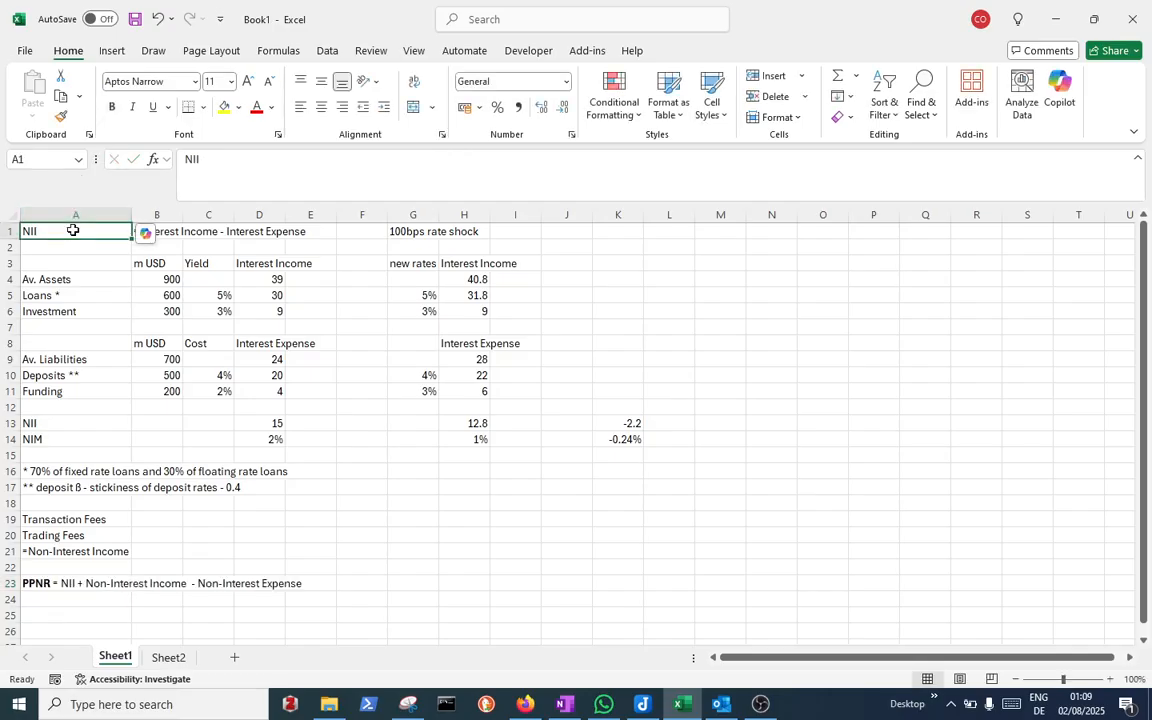
click(111, 108)
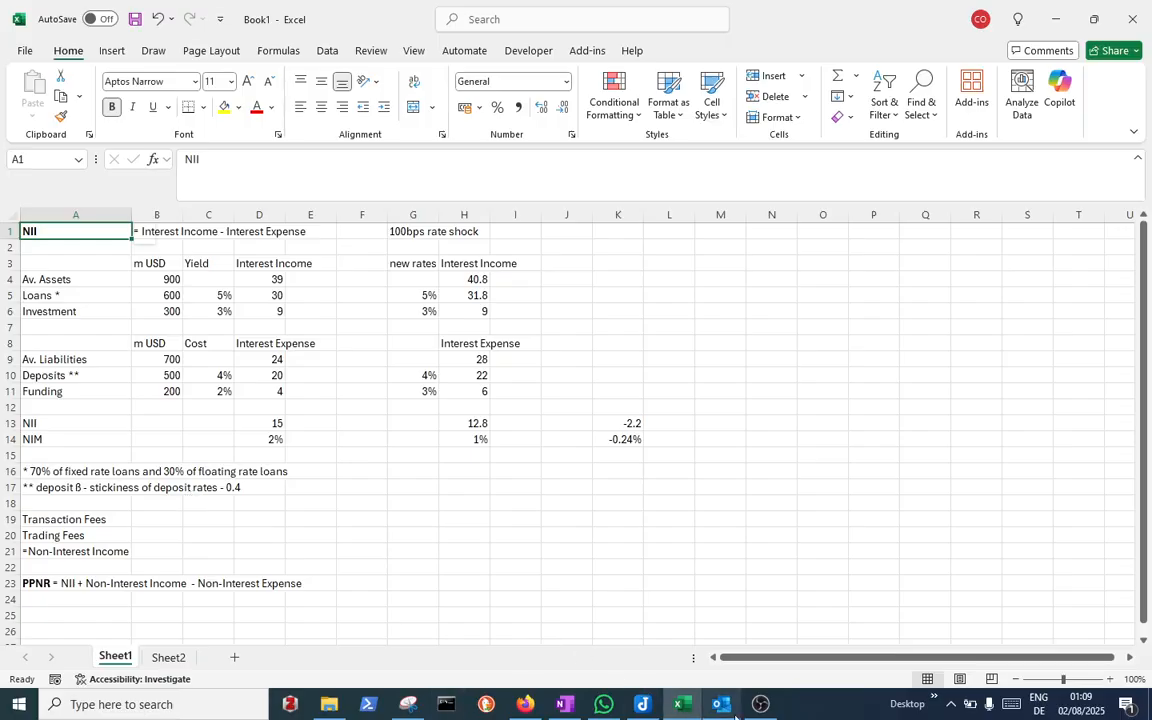
mouse_move(742, 710)
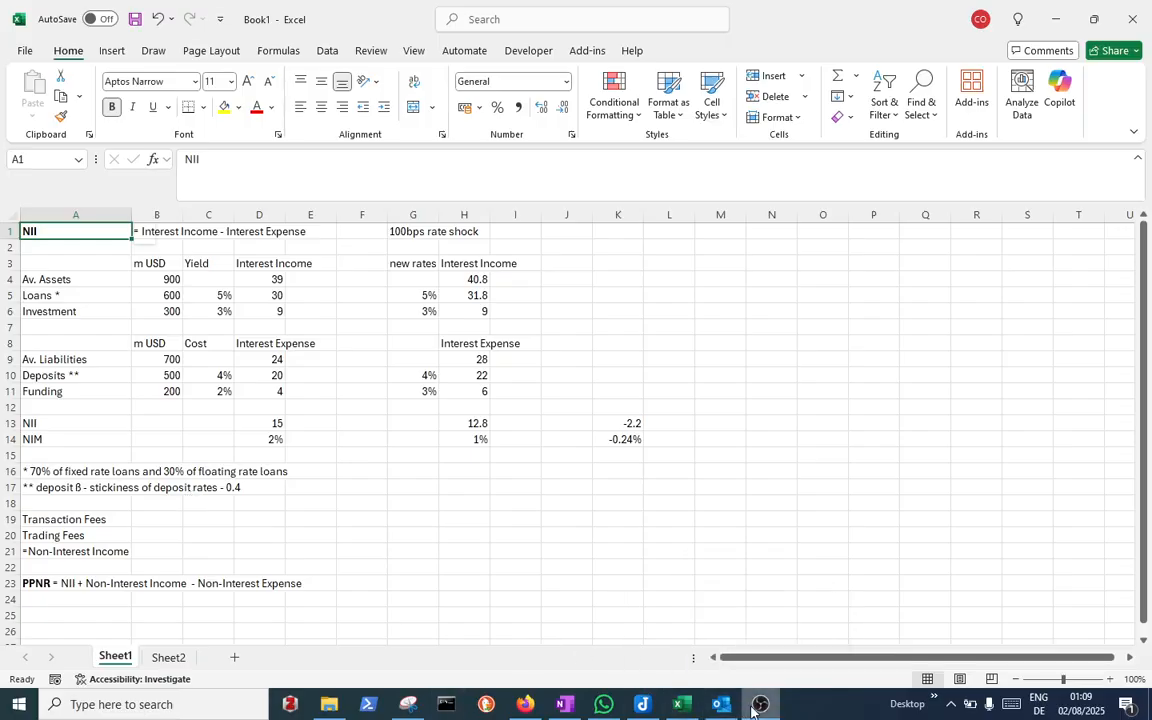
click(755, 708)
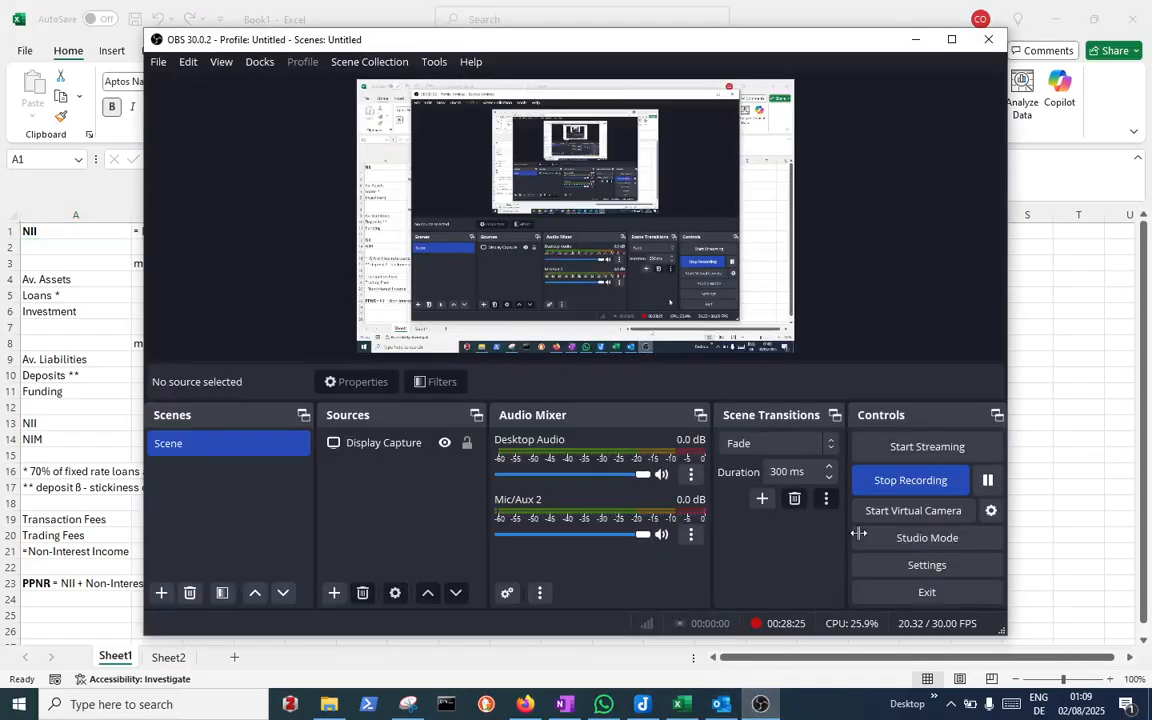